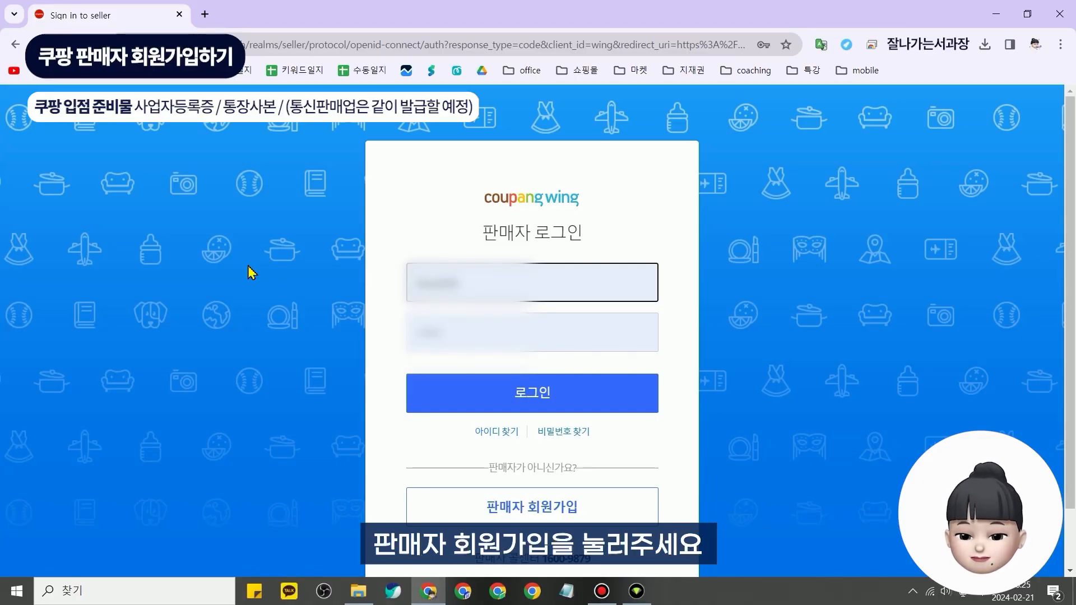
- Open the seller signup page from the Coupang Wing login screen
scroll(514, 287, "down", 1)
left_click(579, 440)
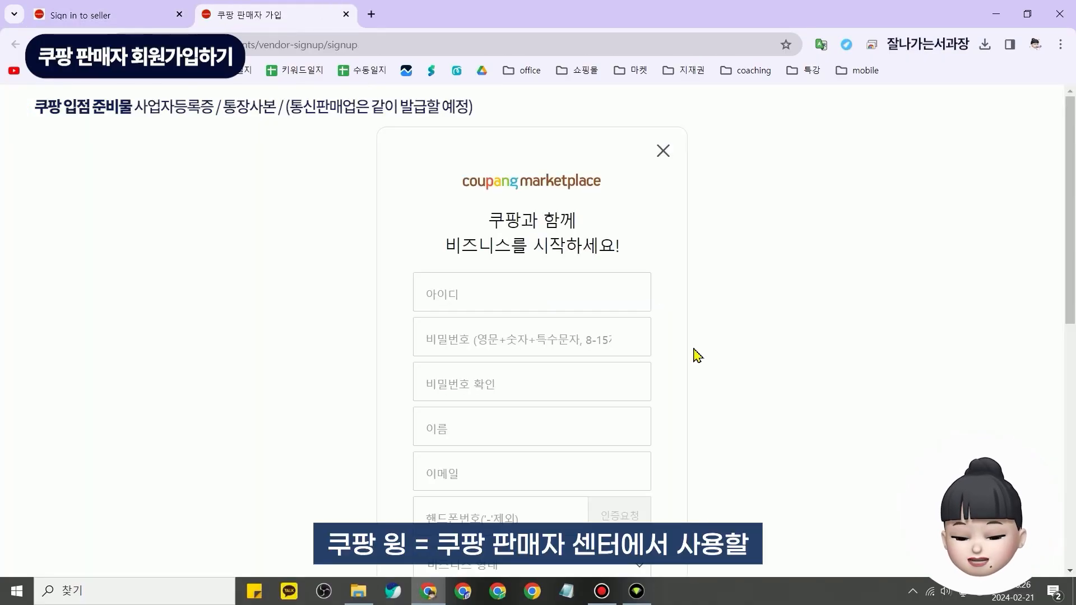
- Fill in the seller signup form and set the business type to 해외직구/병행수입
left_click(601, 291)
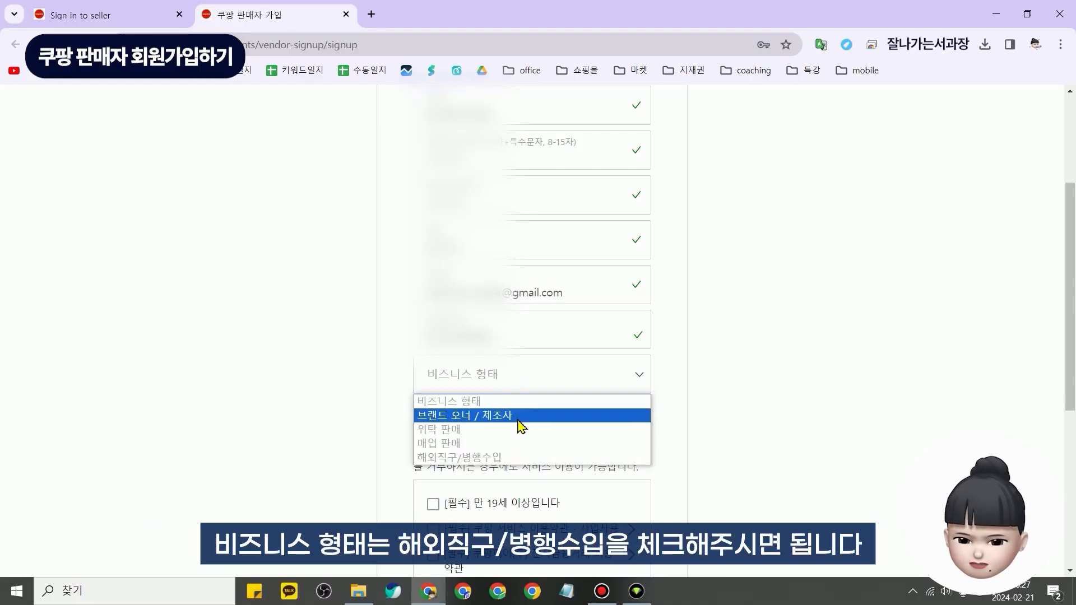
left_click(515, 458)
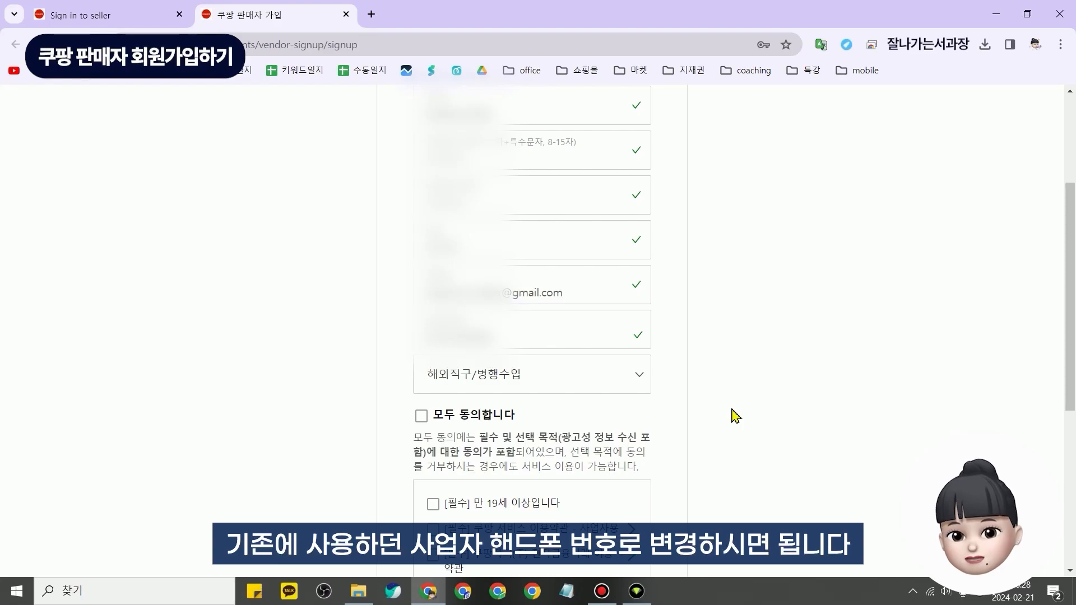
- Accept only the required terms, leaving both optional consents unchecked, and submit the signup
left_click(421, 416)
scroll(510, 377, "down", 5)
left_click(433, 337)
left_click(433, 375)
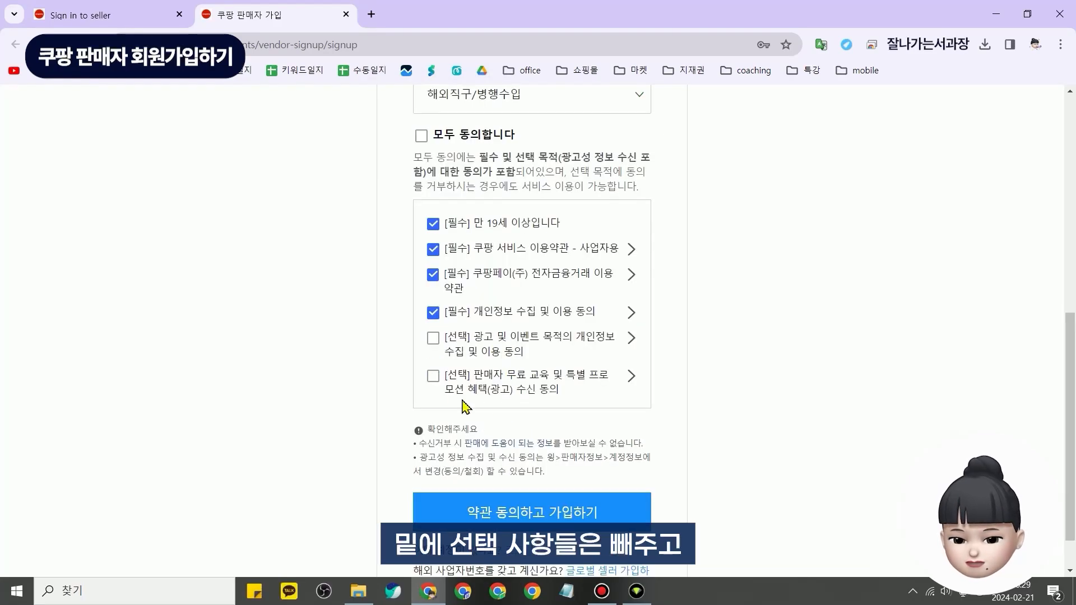
scroll(570, 476, "down", 1)
left_click(559, 462)
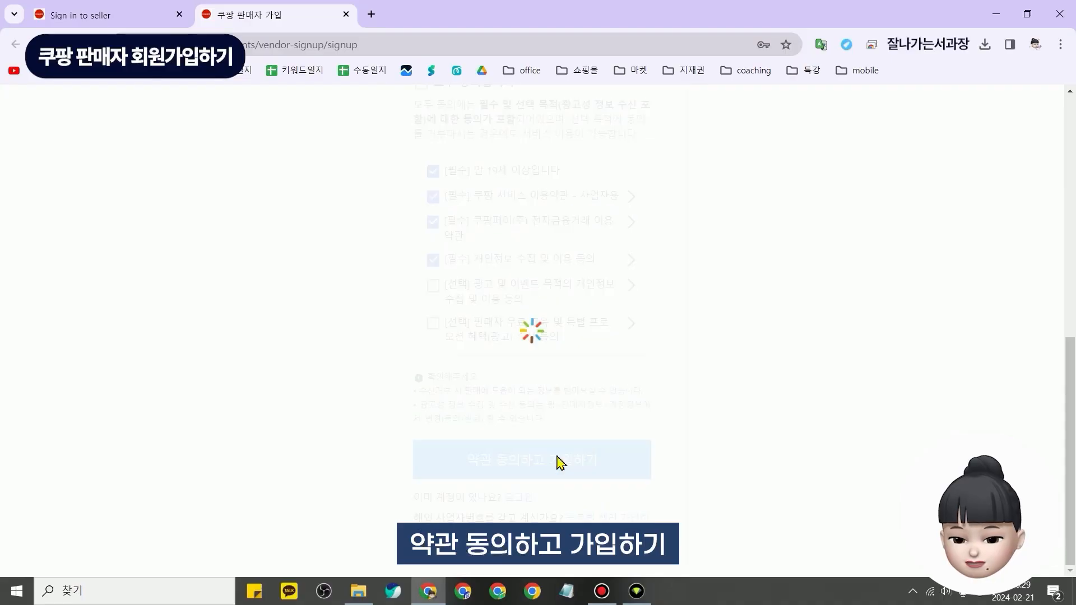
- Choose 스포츠/레저용품 as the main product category and confirm
left_click(646, 391)
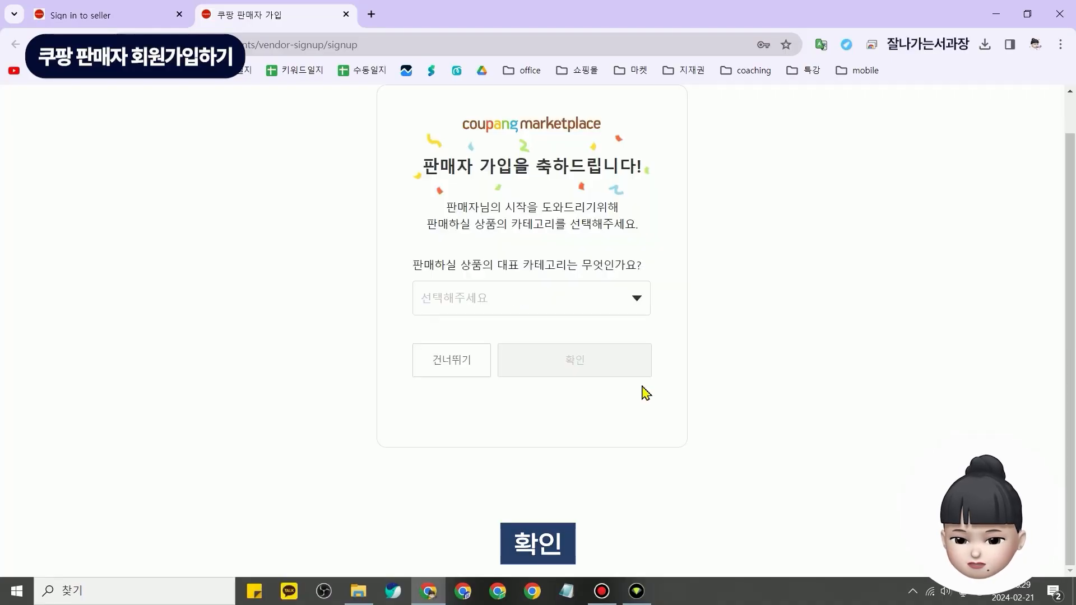
left_click(588, 301)
scroll(527, 373, "down", 1)
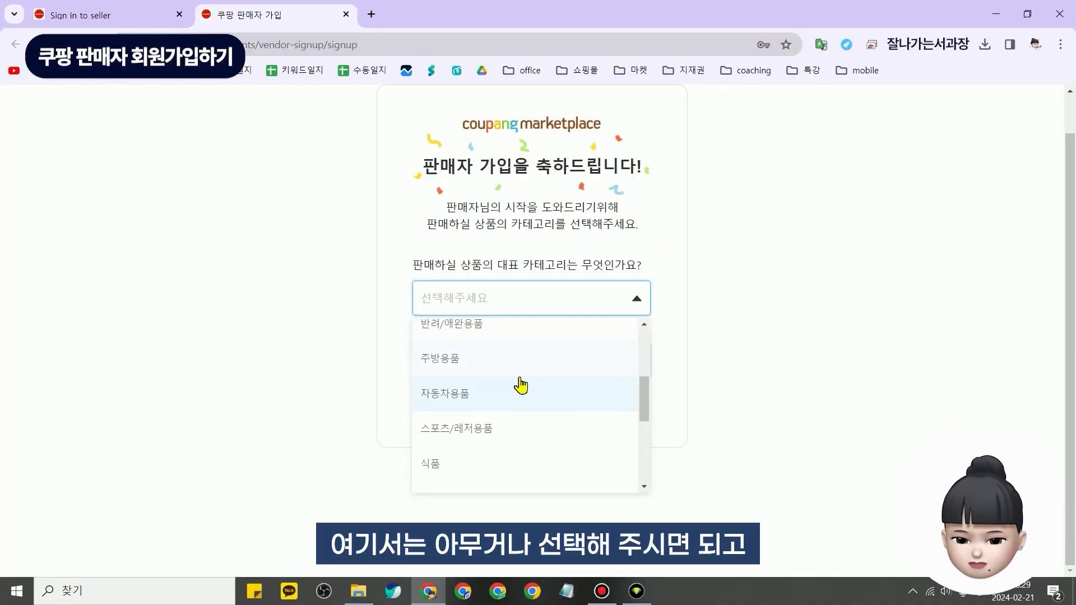
left_click(529, 434)
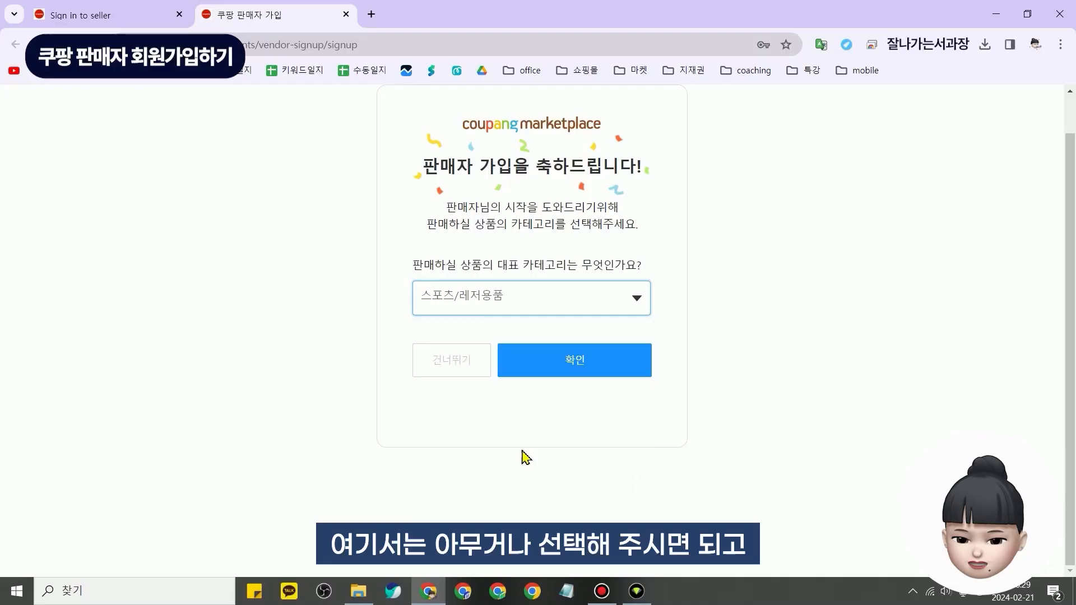
left_click(582, 370)
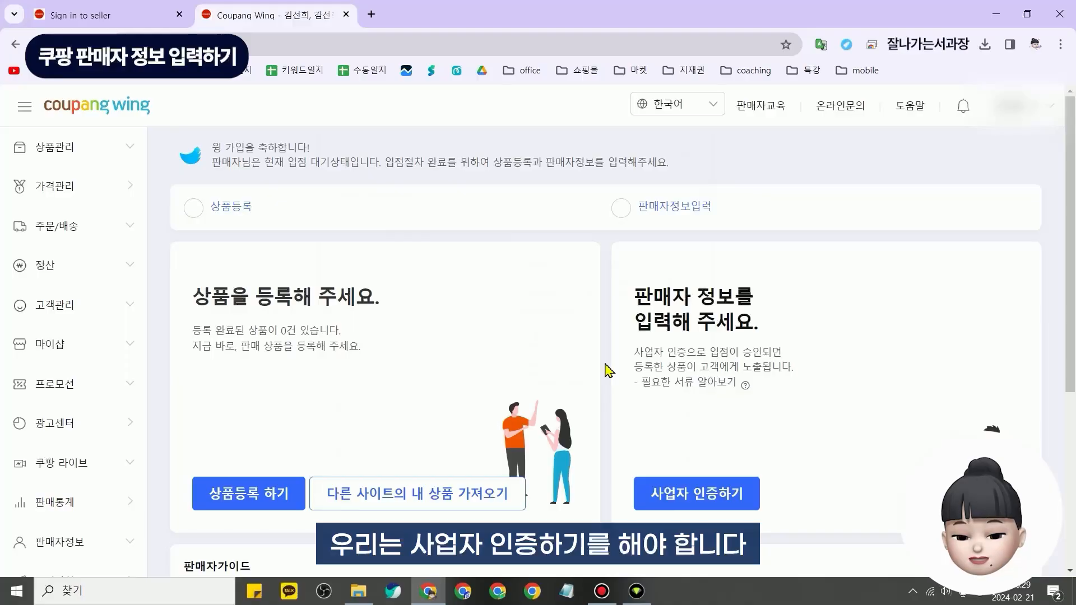
- Start business verification and paste in the business registration number to verify it
left_click(717, 503)
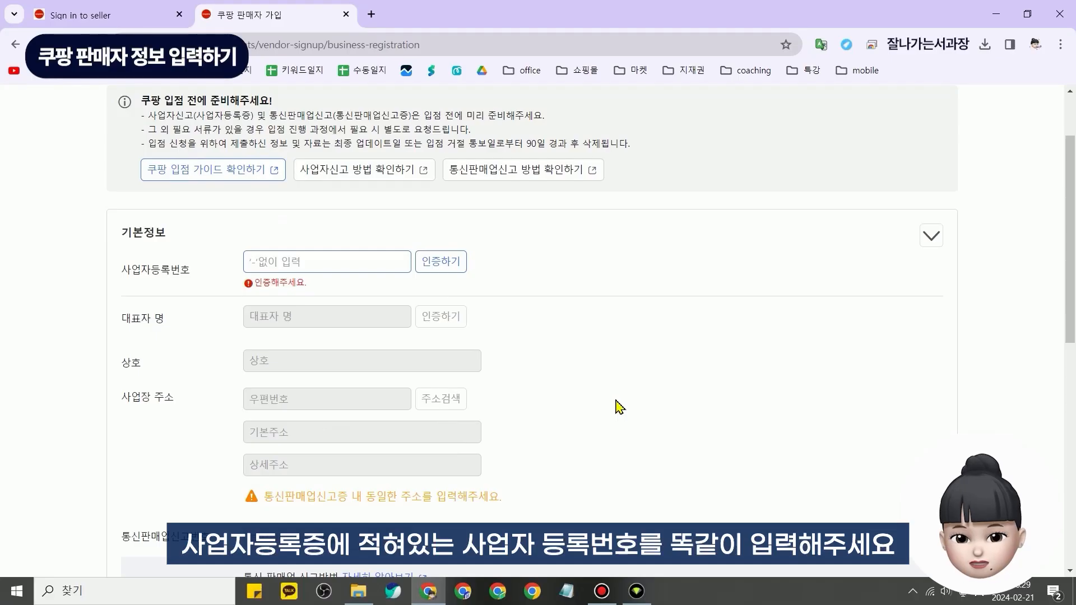
key("ctrl+v")
left_click(442, 263)
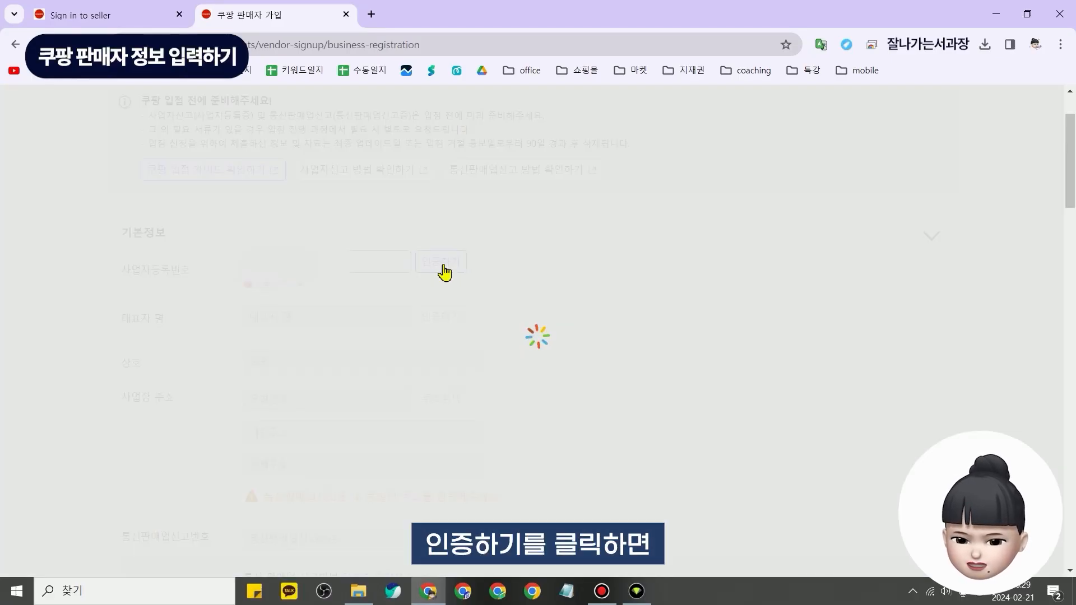
- Enter the representative's name, trade name and business address with its detailed address
scroll(462, 292, "down", 2)
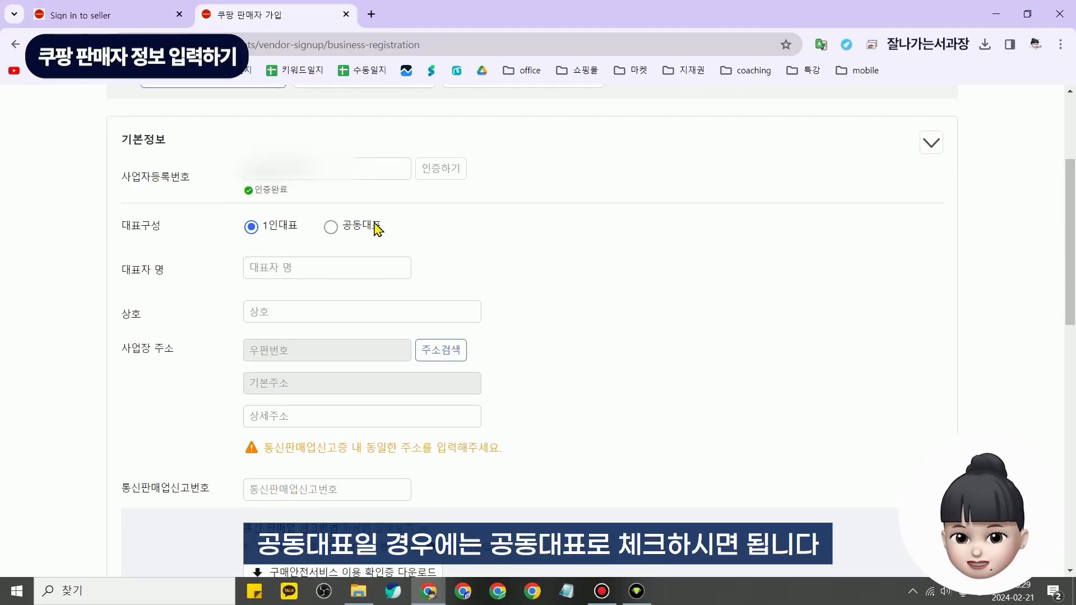
left_click(344, 267)
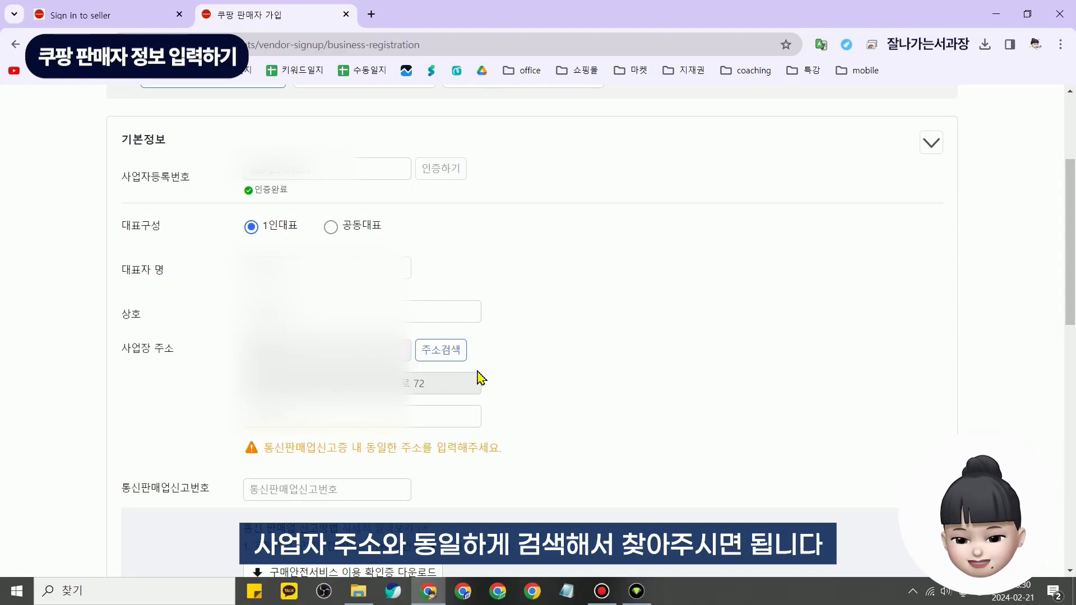
left_click(423, 415)
scroll(619, 328, "down", 3)
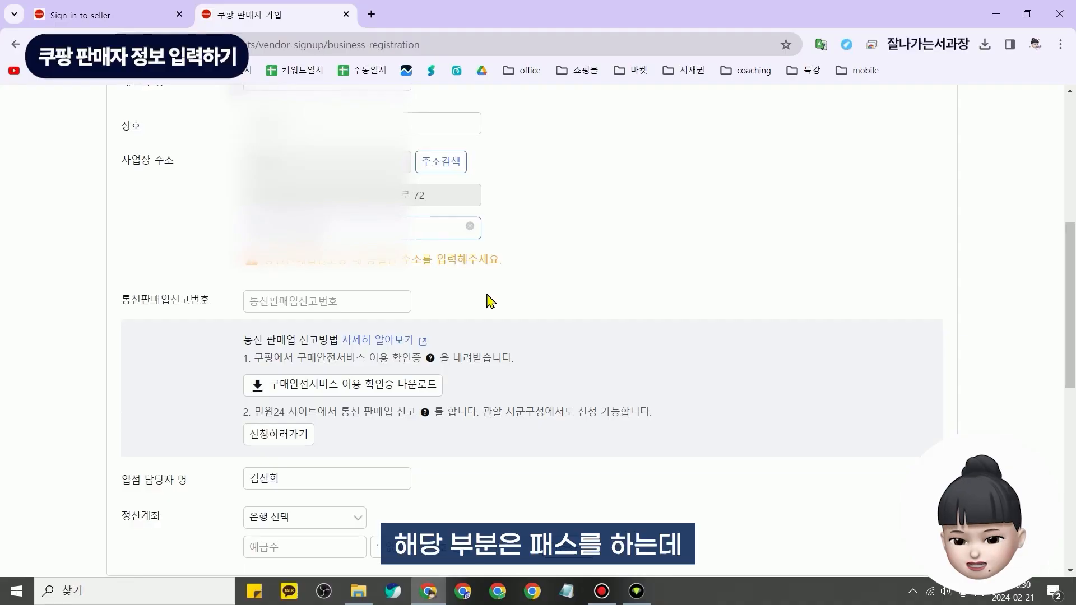
scroll(491, 300, "down", 2)
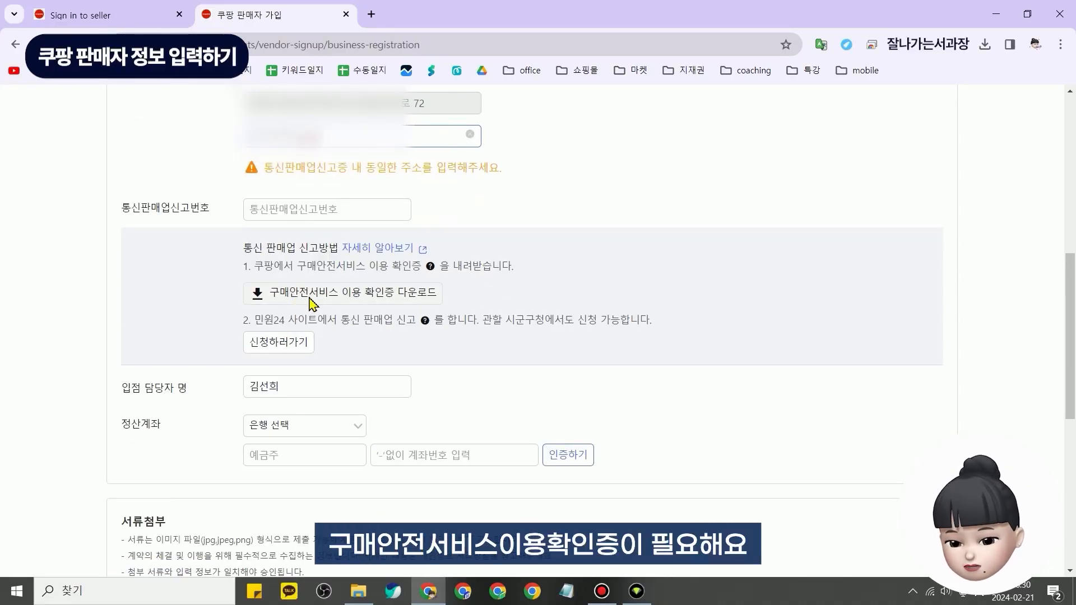
- Try to download the 구매안전서비스 이용 확인증 and close the notice
left_click(367, 305)
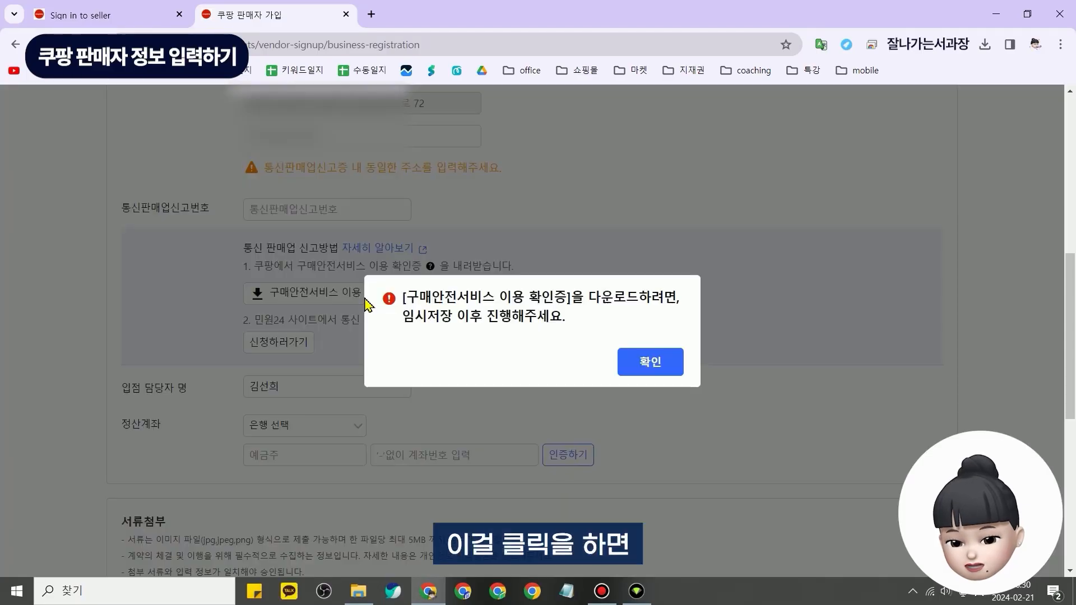
left_click_drag(401, 295, 563, 327)
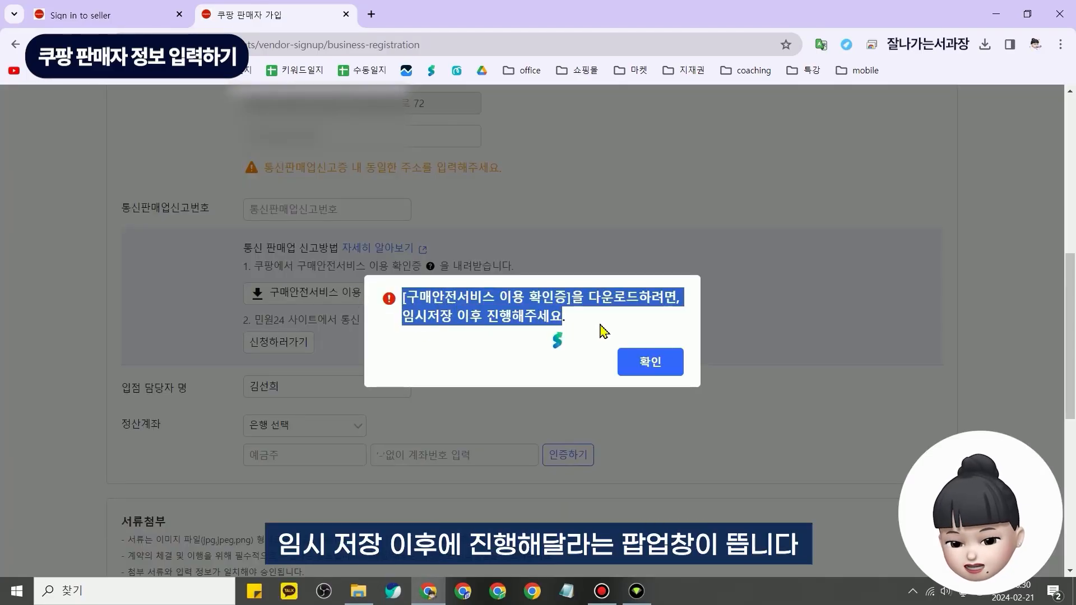
left_click(645, 362)
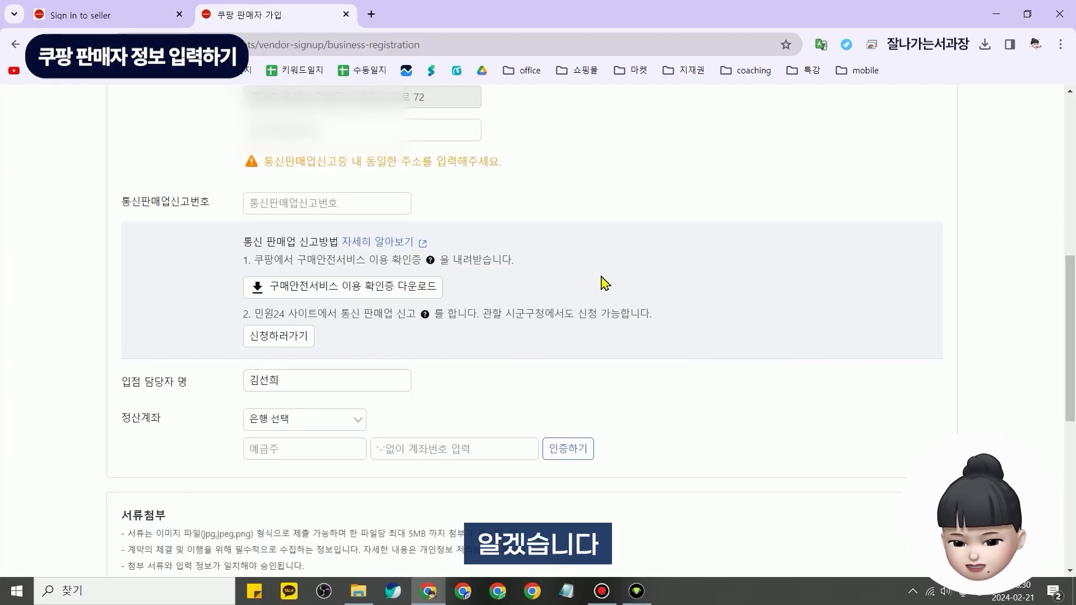
- Set the settlement account bank to 국민은행 and enter the account holder and account number
scroll(604, 283, "down", 2)
left_click(307, 336)
left_click(274, 118)
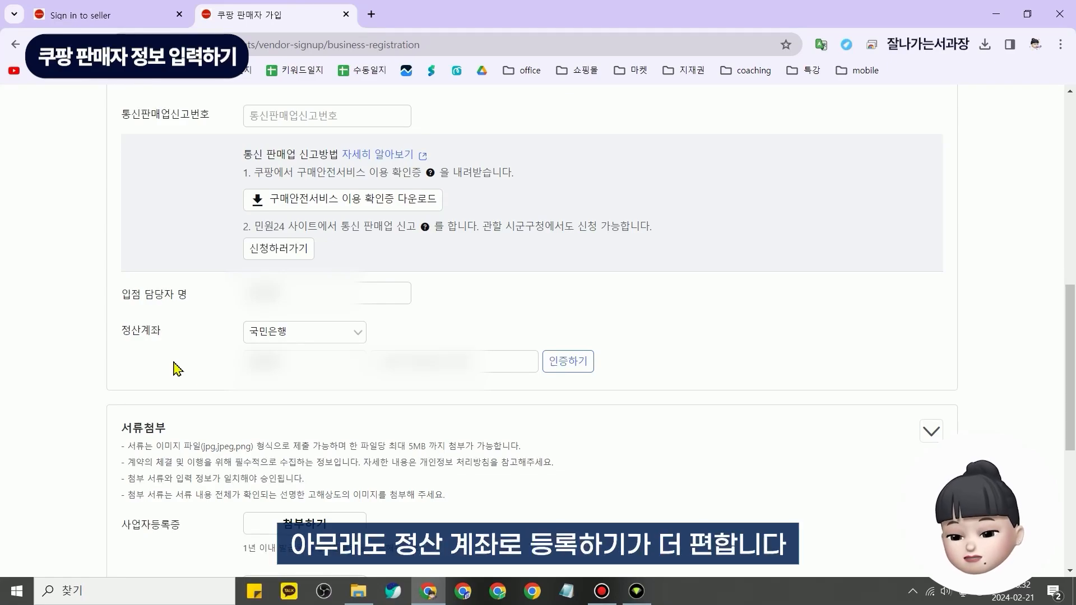
scroll(174, 369, "down", 3)
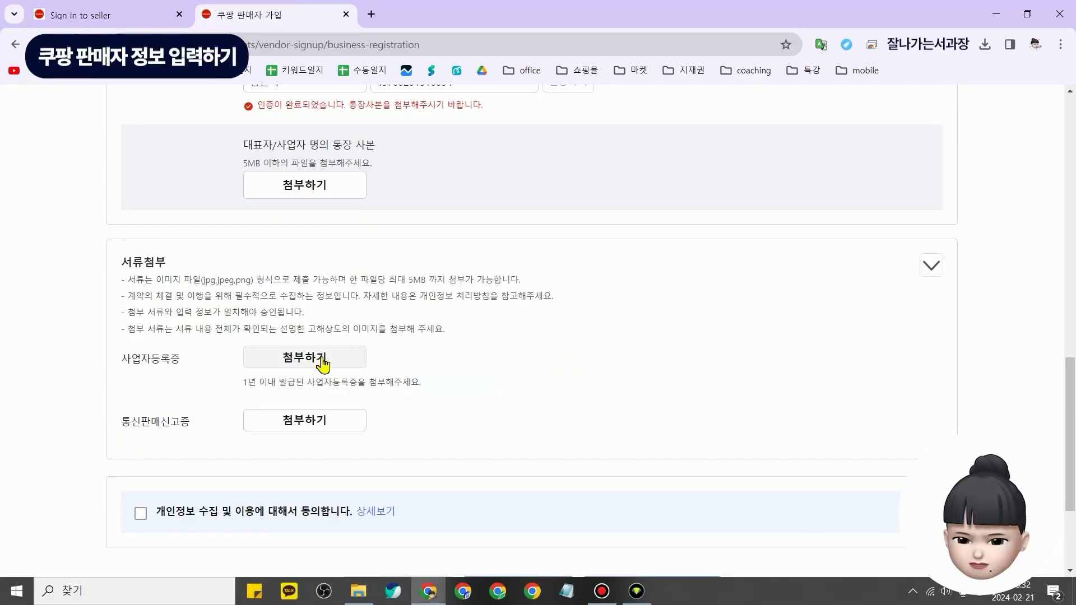
- Attach 사업자등록증.jpg as the business registration certificate
left_click(325, 363)
left_click(197, 115)
left_click(367, 290)
scroll(405, 342, "down", 1)
scroll(405, 342, "down", 1)
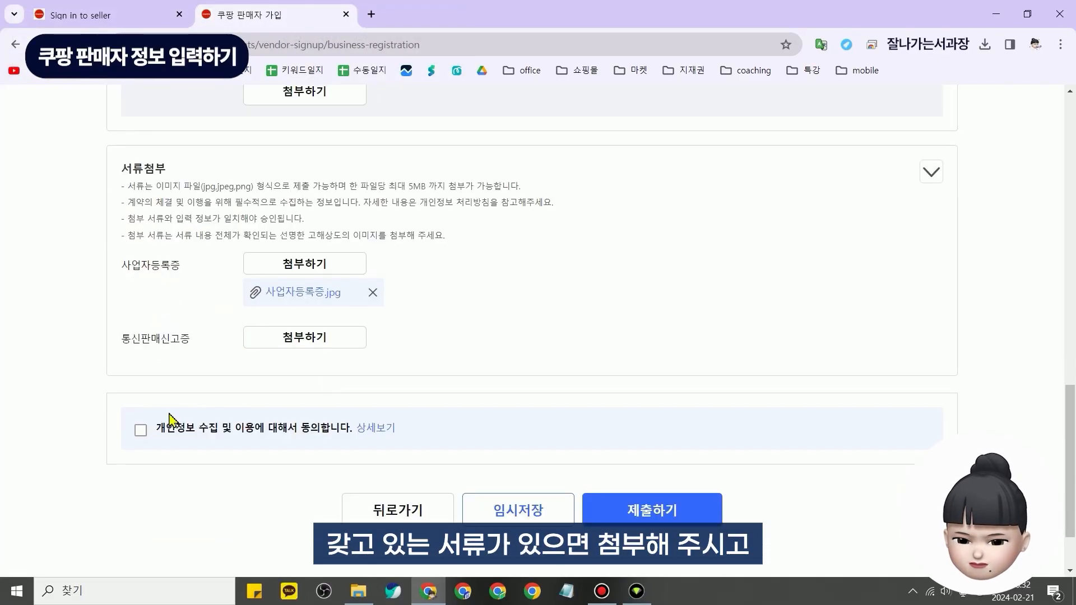
- Agree to personal information collection and temporarily save the application, staying on the form
left_click(141, 430)
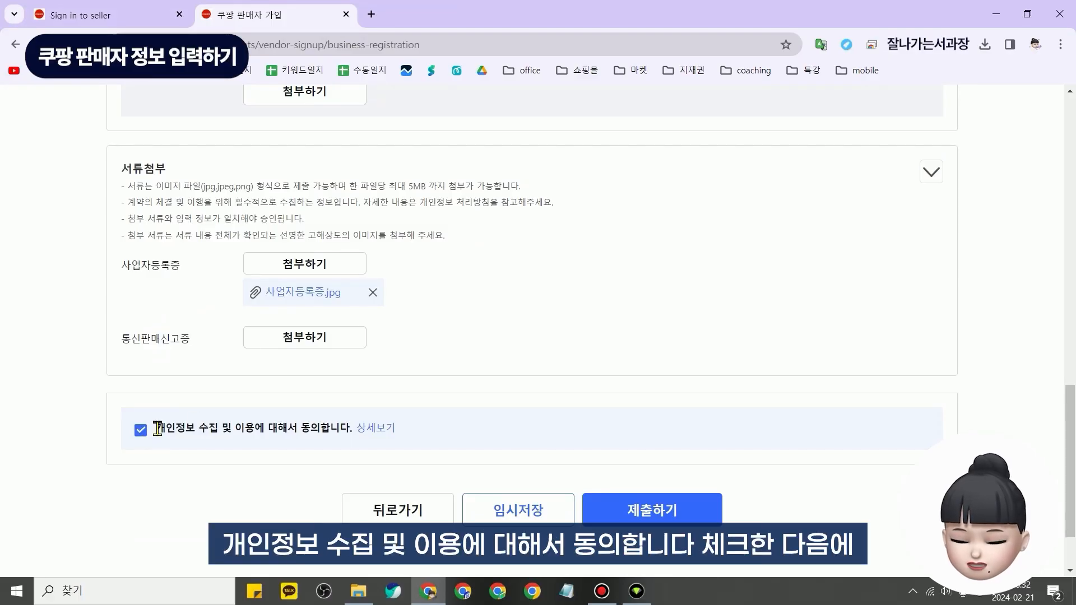
left_click(531, 515)
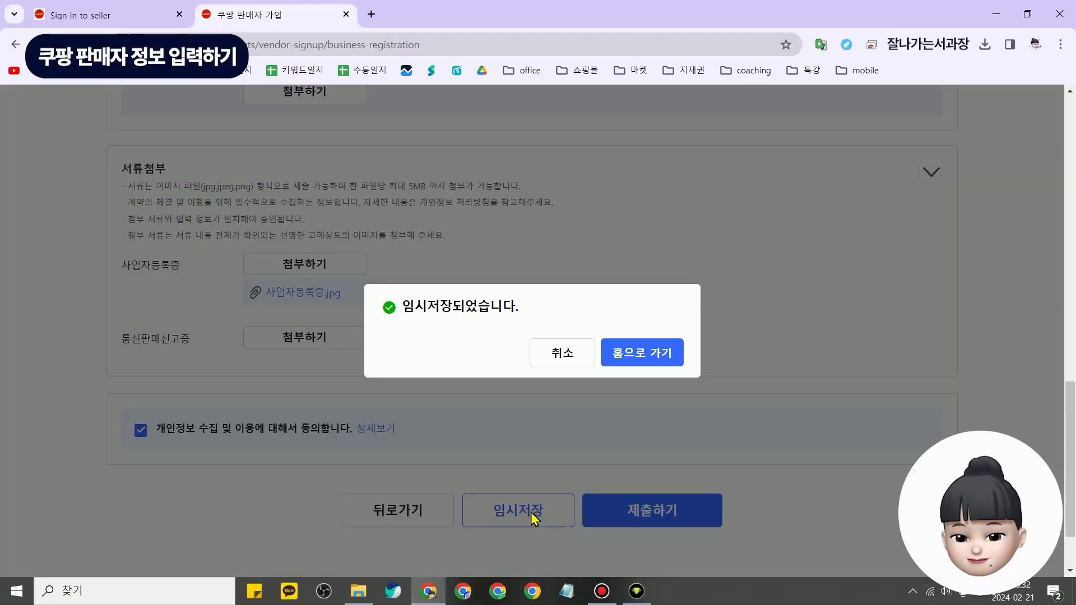
left_click(578, 363)
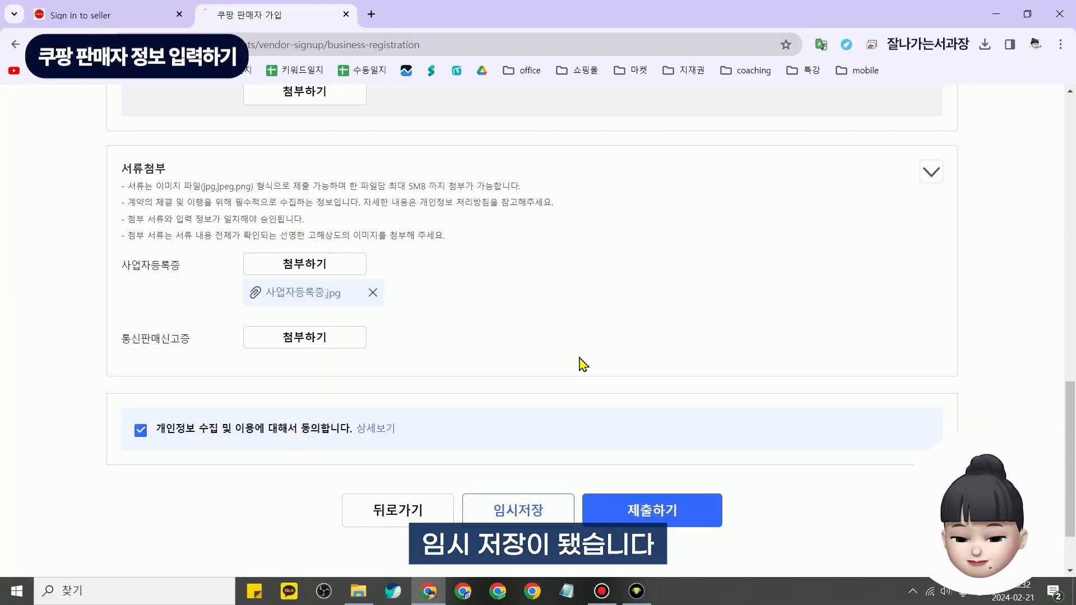
- Download the 구매안전서비스 이용 확인증 file
scroll(496, 359, "up", 3)
scroll(496, 359, "up", 3)
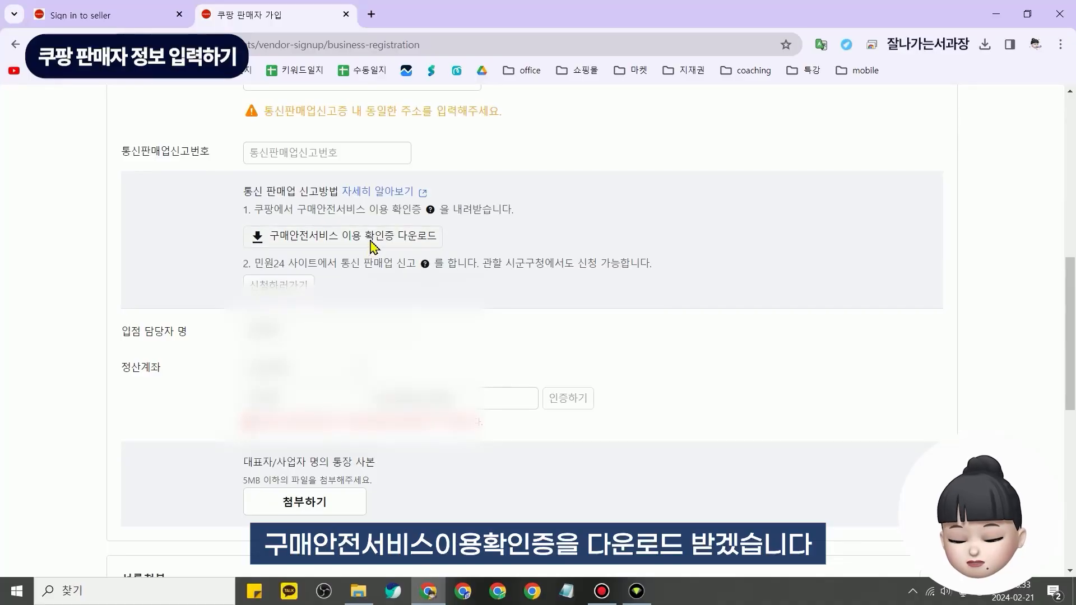
left_click(371, 247)
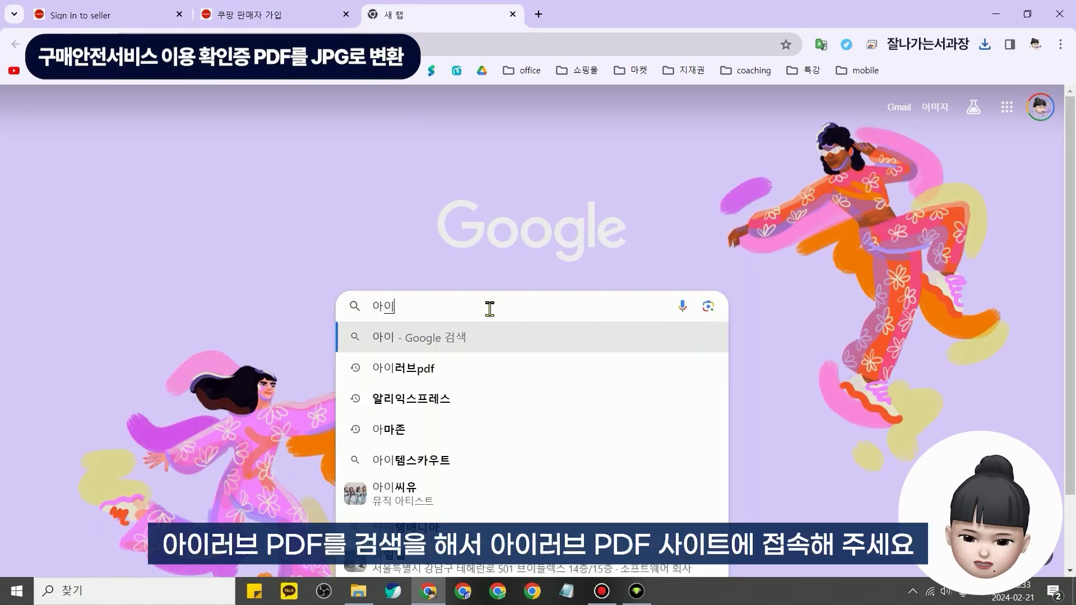
- Search Google for 아이러브PDF in a new tab
type("브PFDF")
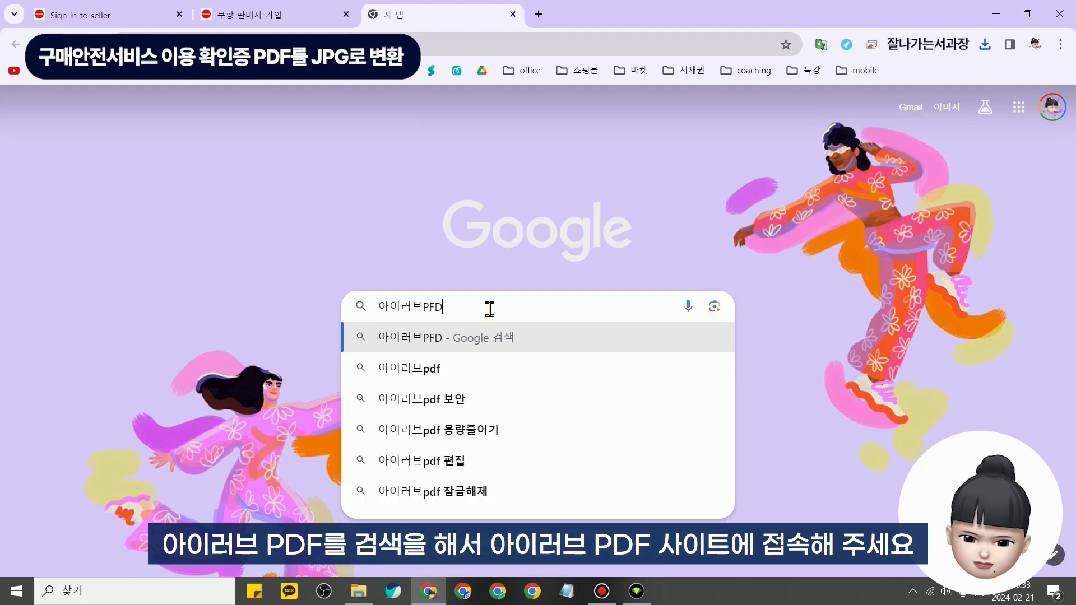
key("Return")
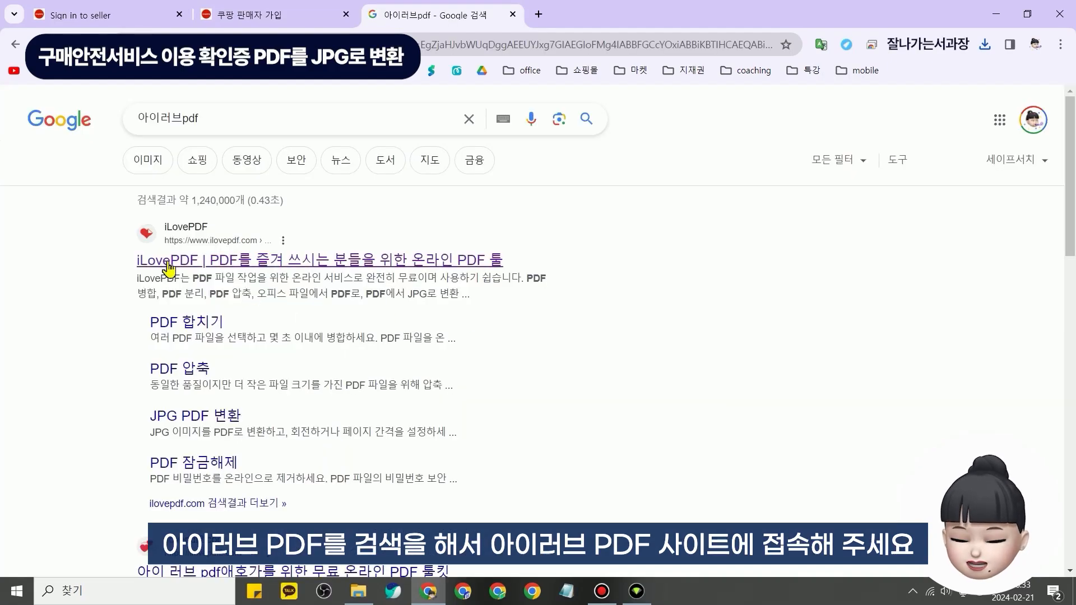
- Open the iLovePDF site and choose the PDF JPG 변환 tool
left_click(234, 273)
scroll(274, 243, "down", 3)
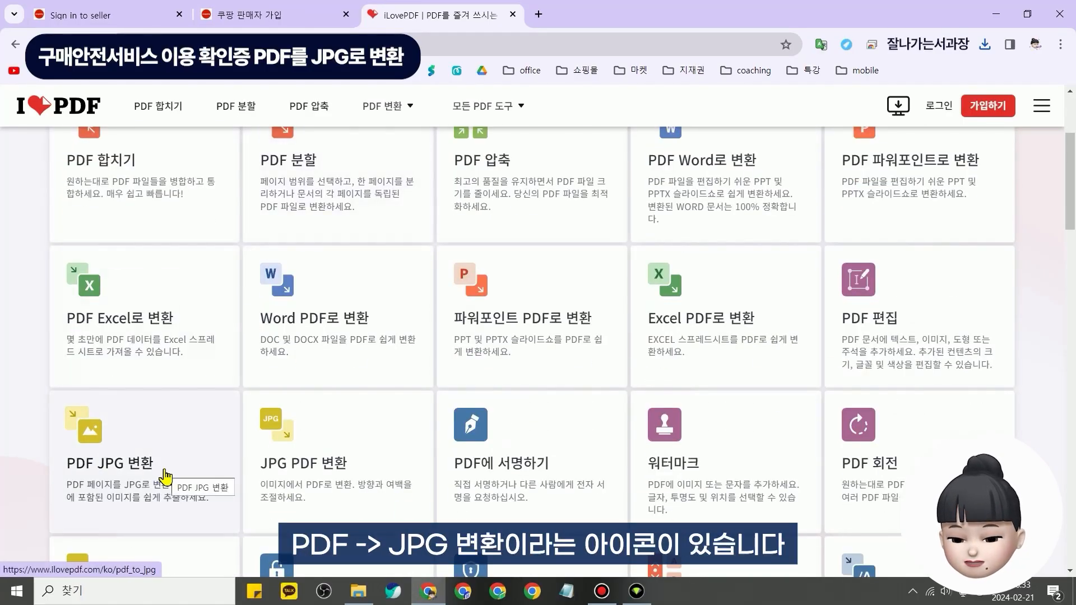
left_click(168, 457)
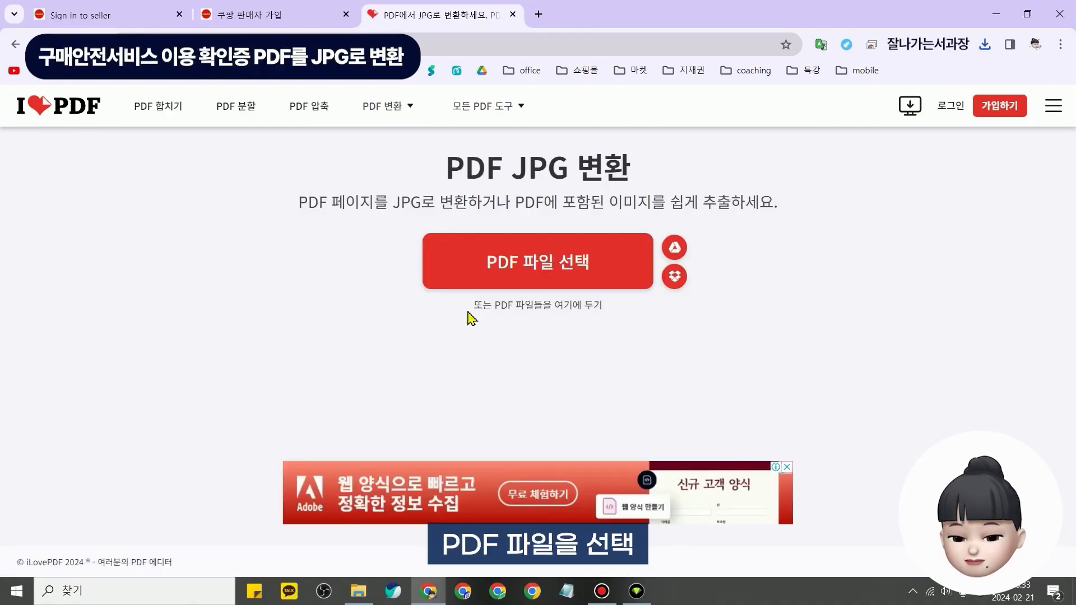
- Upload the 구매안전서비스이용확인증 PDF from the Downloads folder
left_click(539, 273)
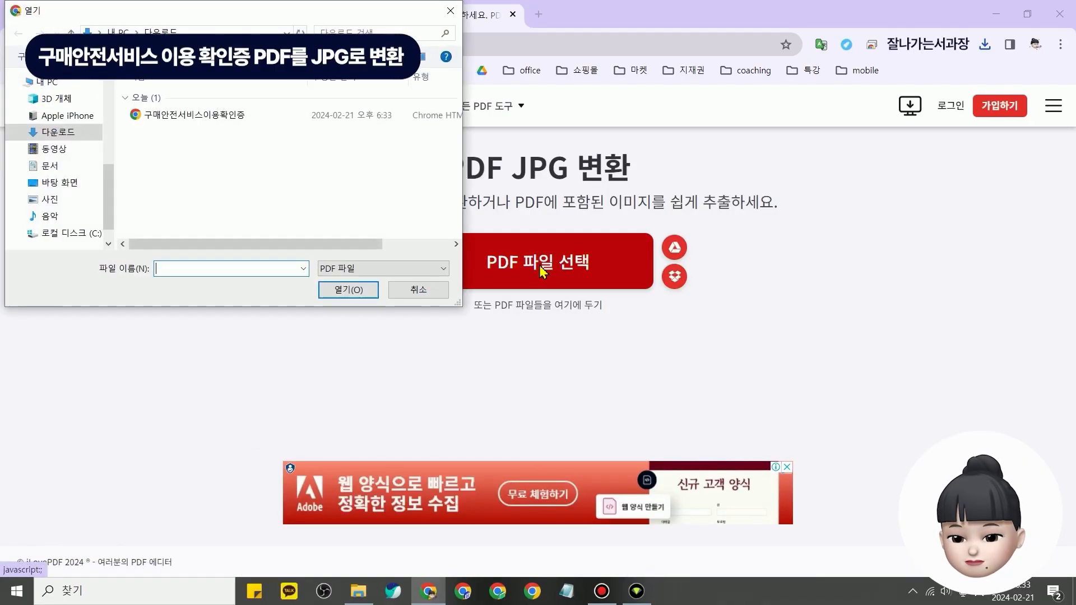
left_click(227, 121)
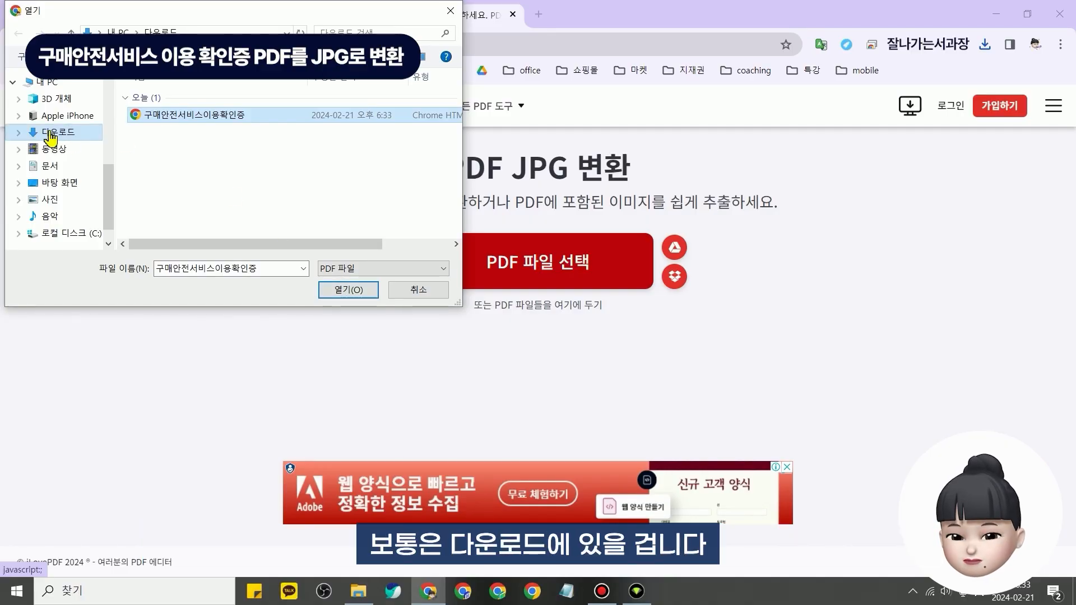
left_click(348, 289)
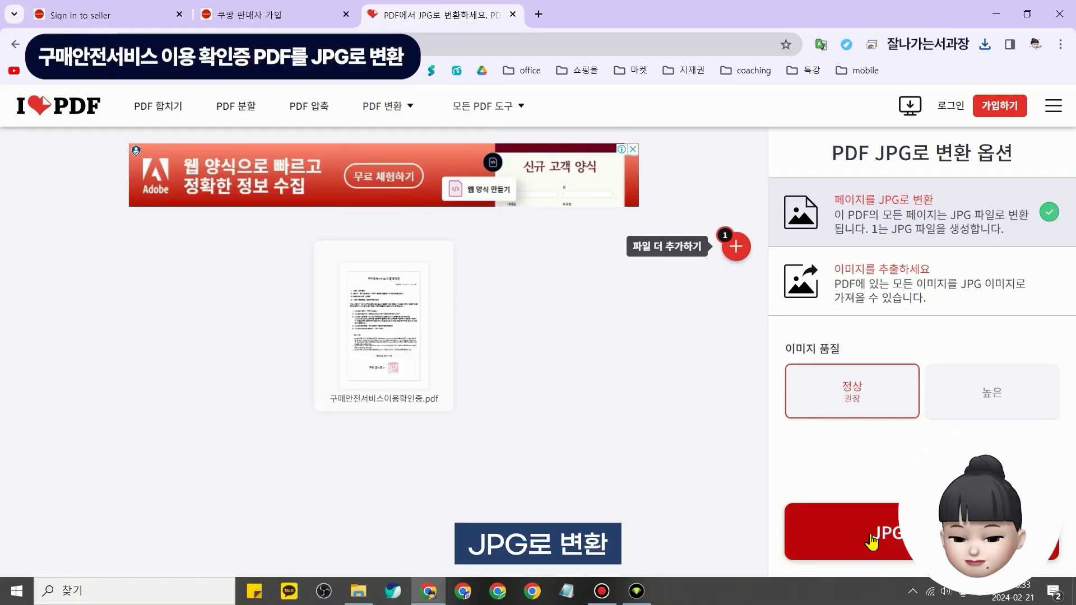
- Convert the PDF to JPG and download the JPG image
left_click(840, 531)
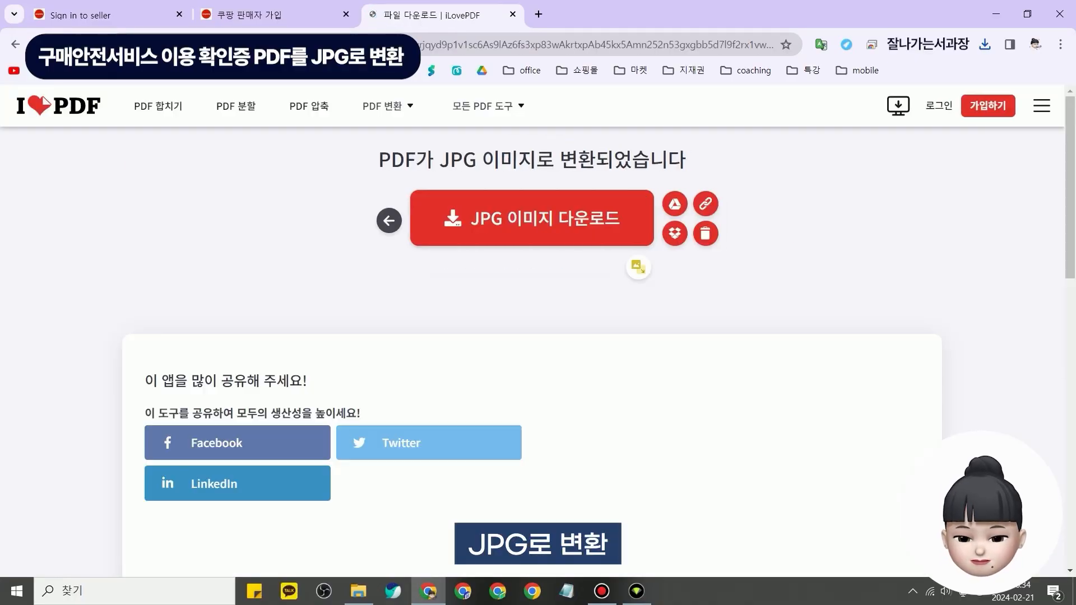
left_click(570, 231)
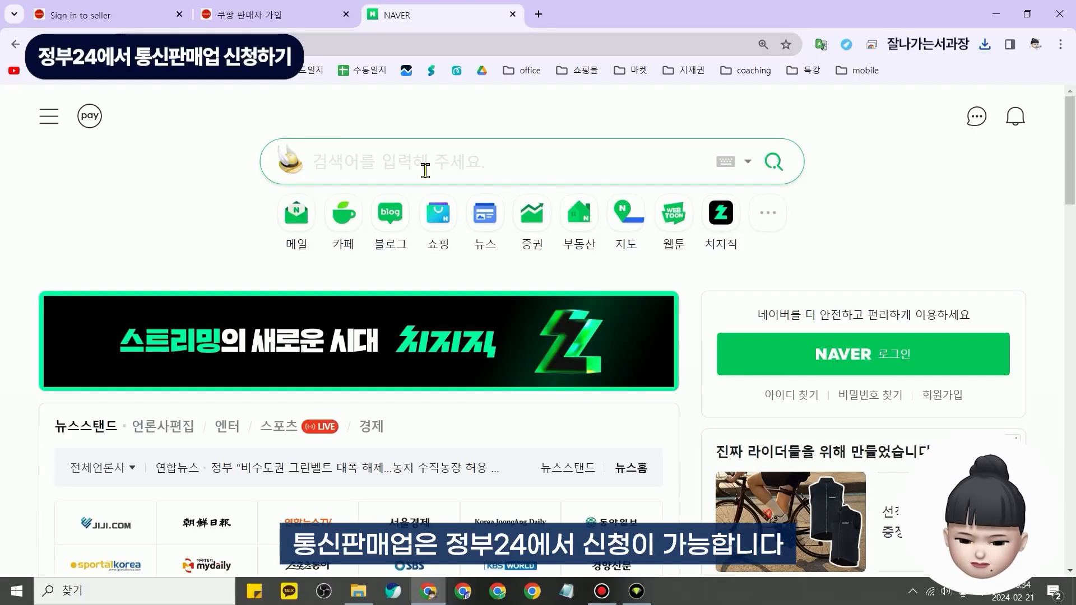
- Search for 정부24 and open the government portal site
type("정부24")
key("Return")
left_click(164, 252)
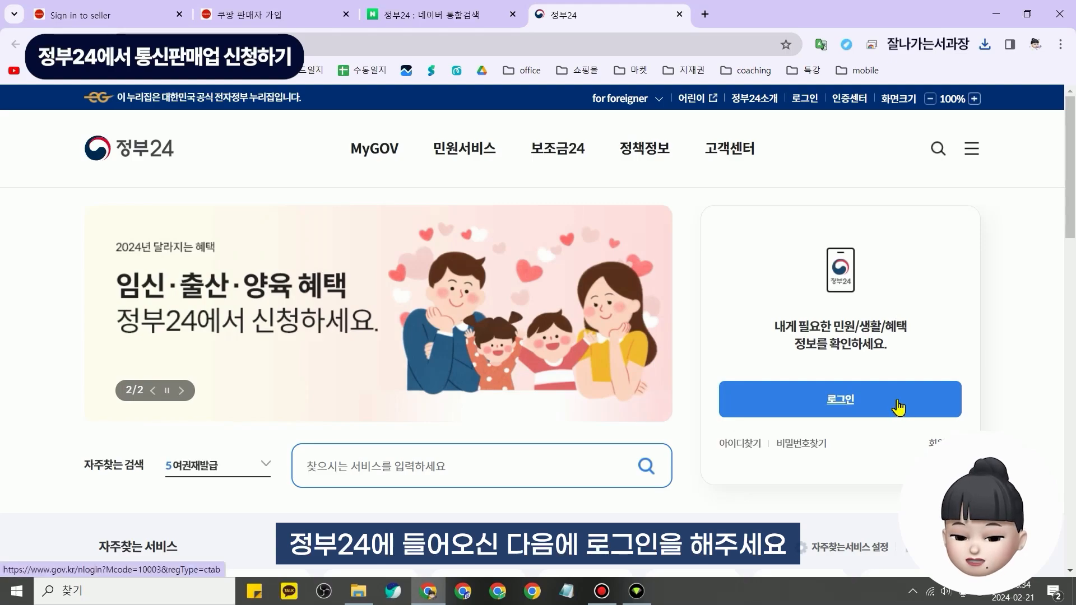
- Log in to 정부24 using 간편인증 simple authentication
left_click(898, 407)
scroll(793, 273, "down", 3)
scroll(796, 280, "up", 3)
scroll(831, 343, "down", 3)
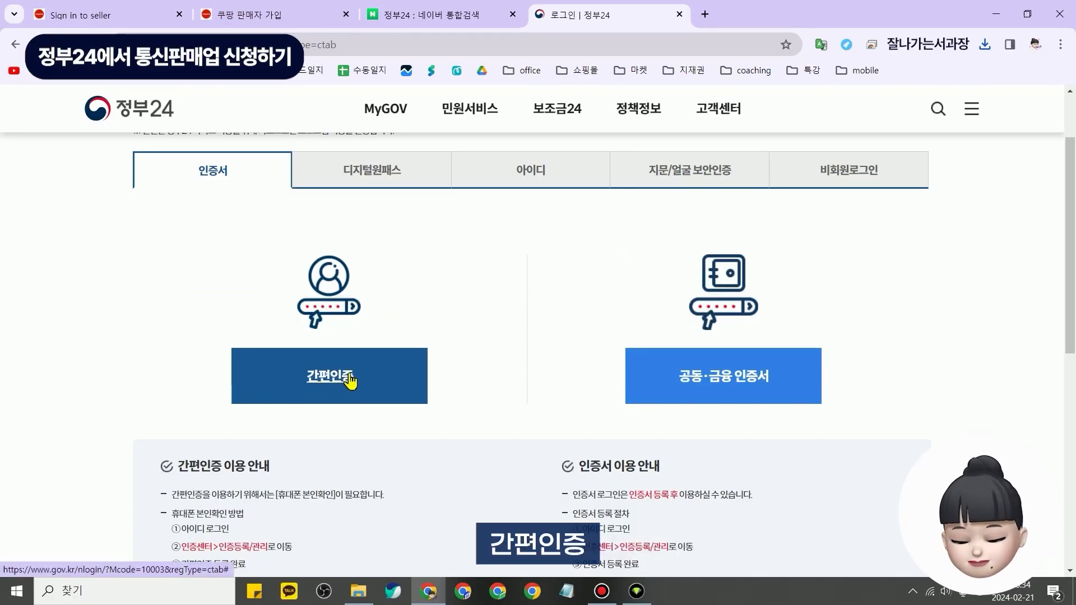
left_click(343, 385)
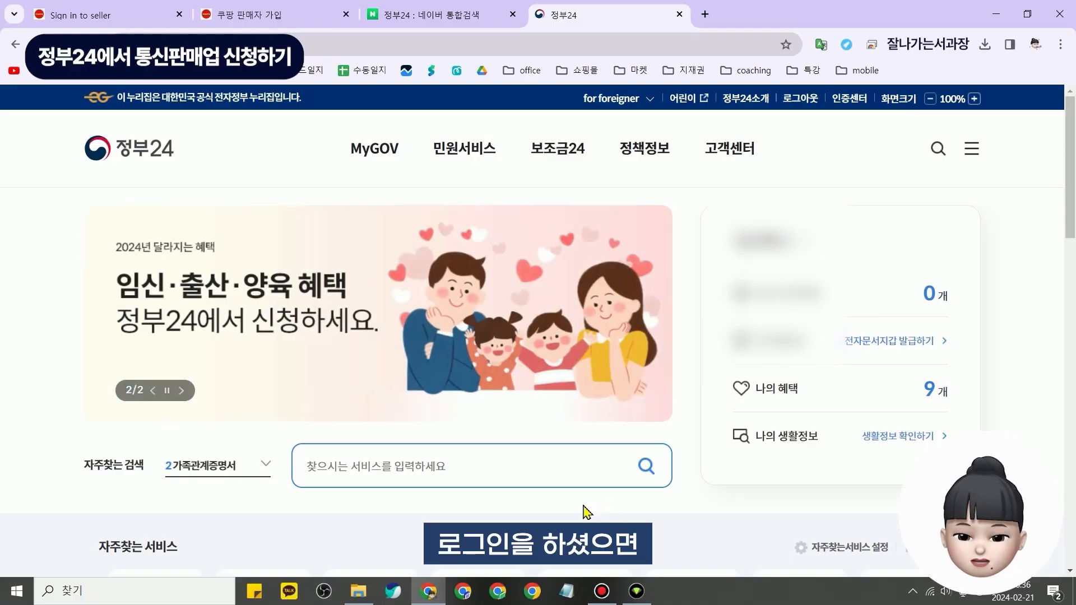
- Search 정부24 for 통신판매업신고 and open the issuing application for 통신판매업신고-시.군.구
left_click(581, 466)
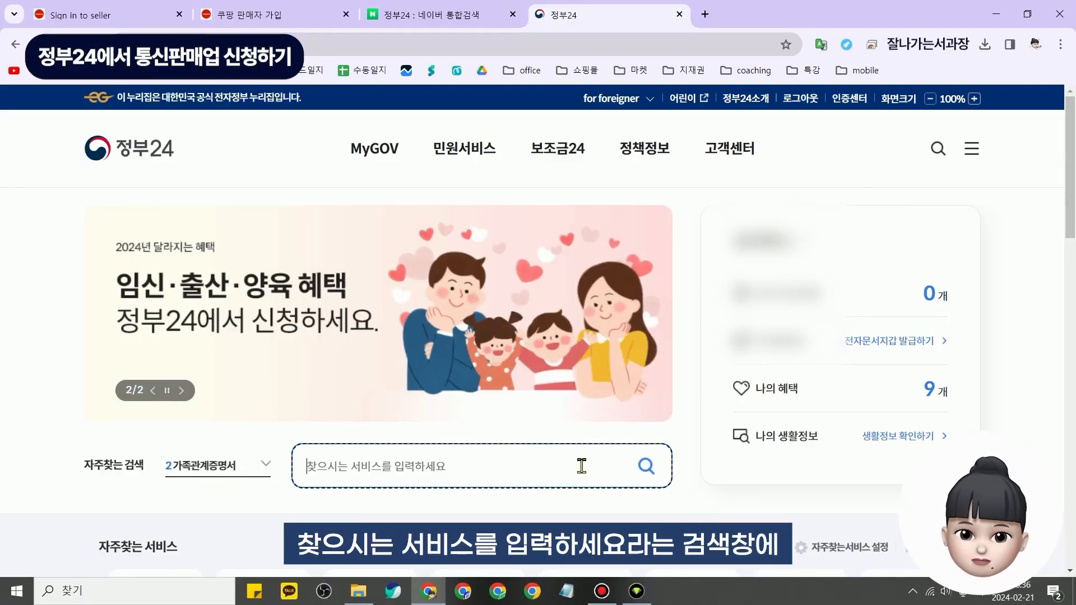
type("통신판매업신고")
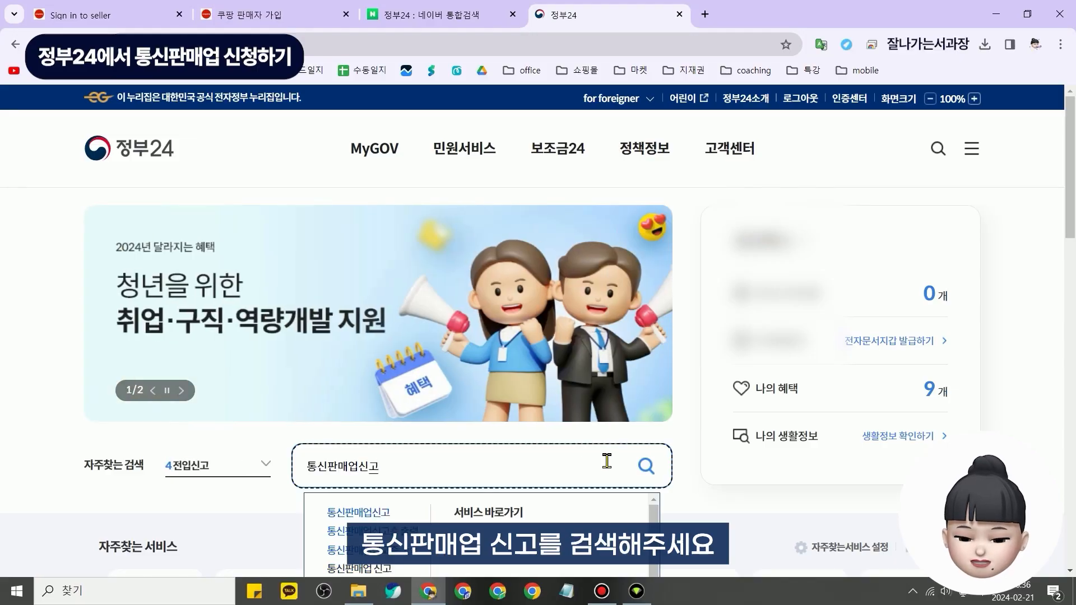
left_click(645, 467)
scroll(681, 445, "down", 3)
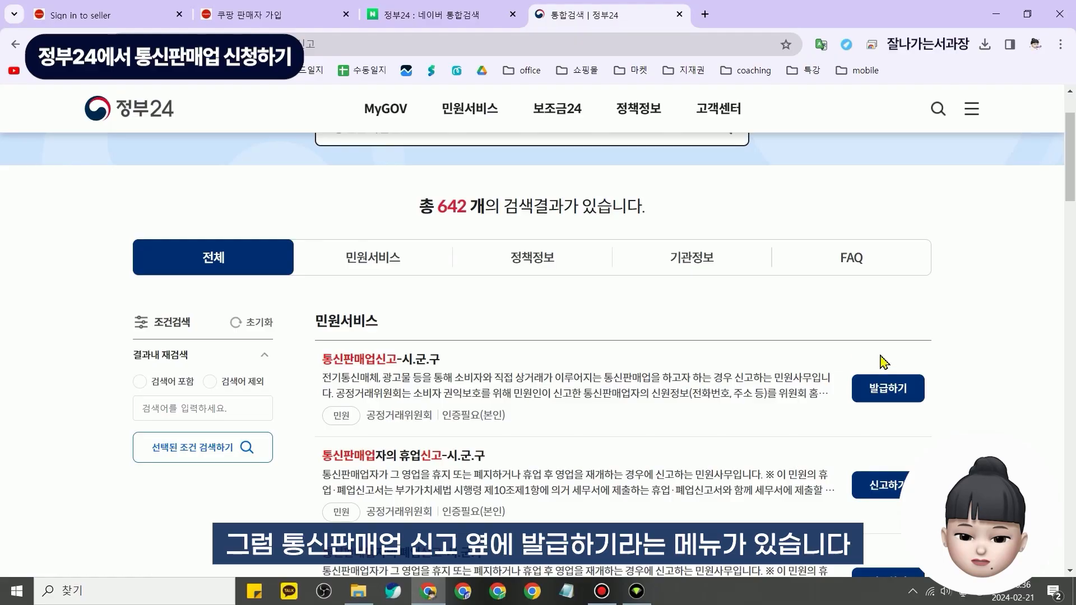
left_click(894, 392)
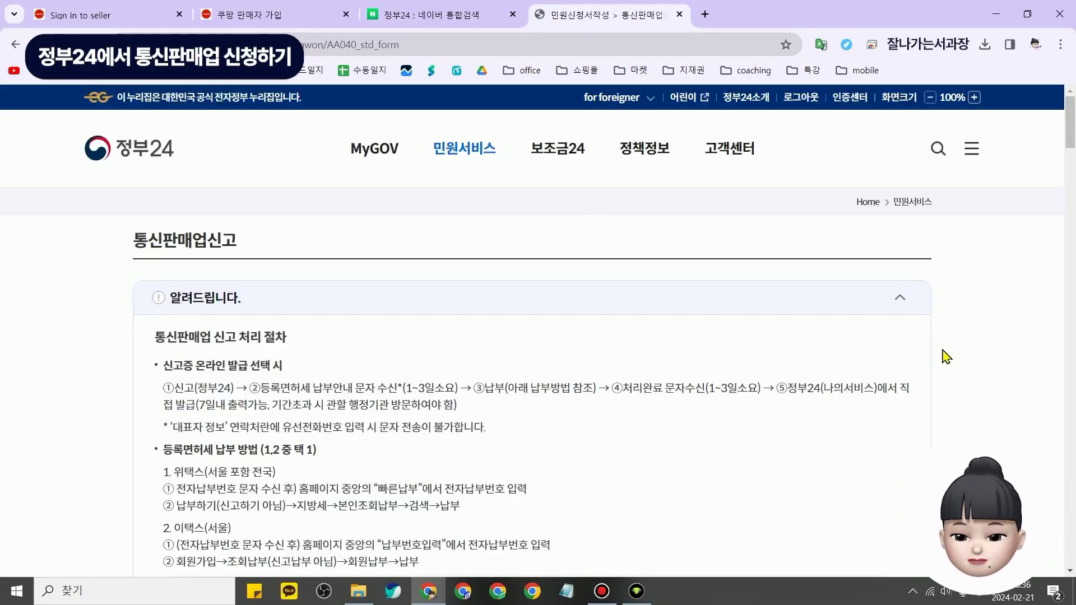
- Search the representative's address and select its handling administrative agency in the application form
scroll(956, 337, "down", 10)
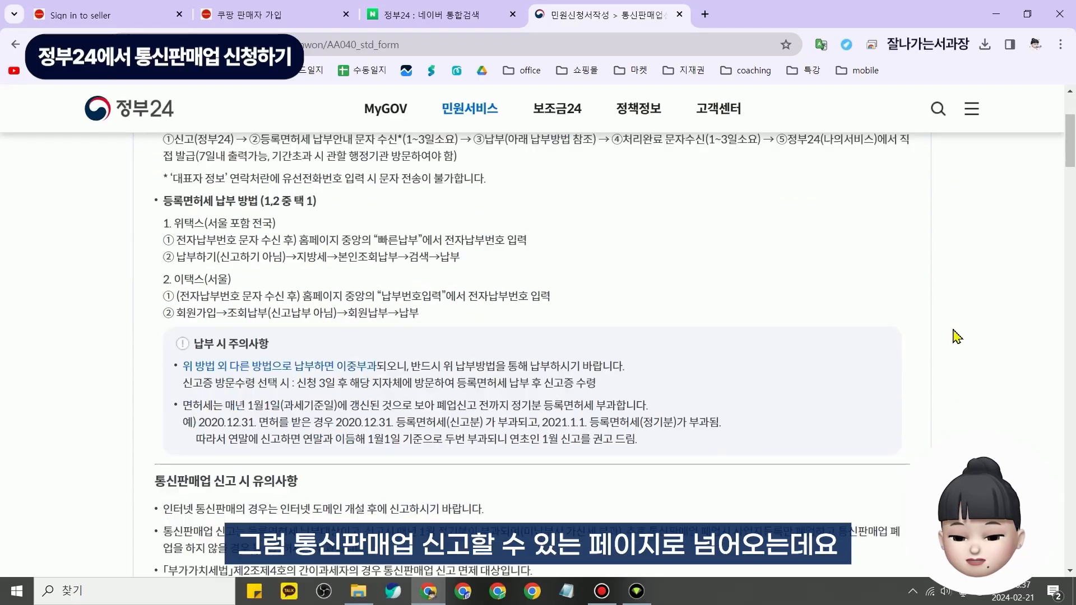
scroll(960, 331, "down", 10)
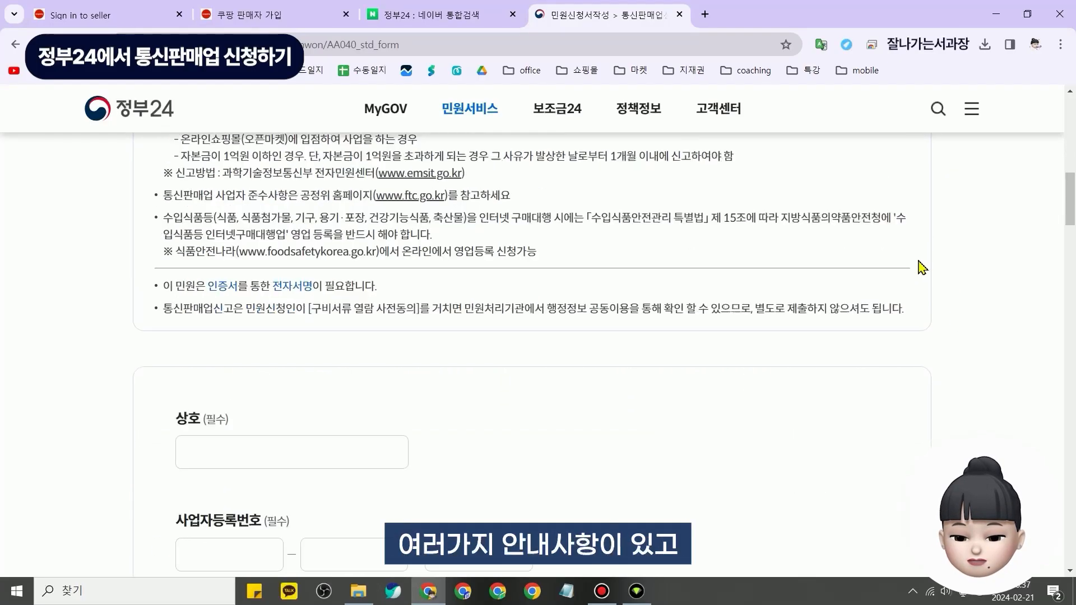
left_click(365, 238)
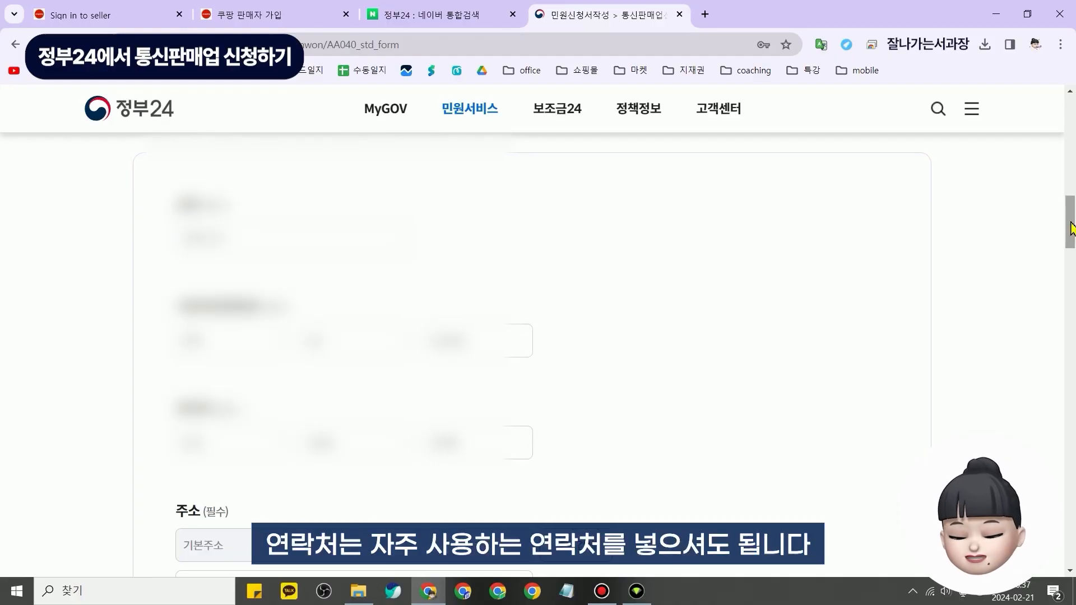
scroll(591, 338, "down", 3)
left_click(592, 338)
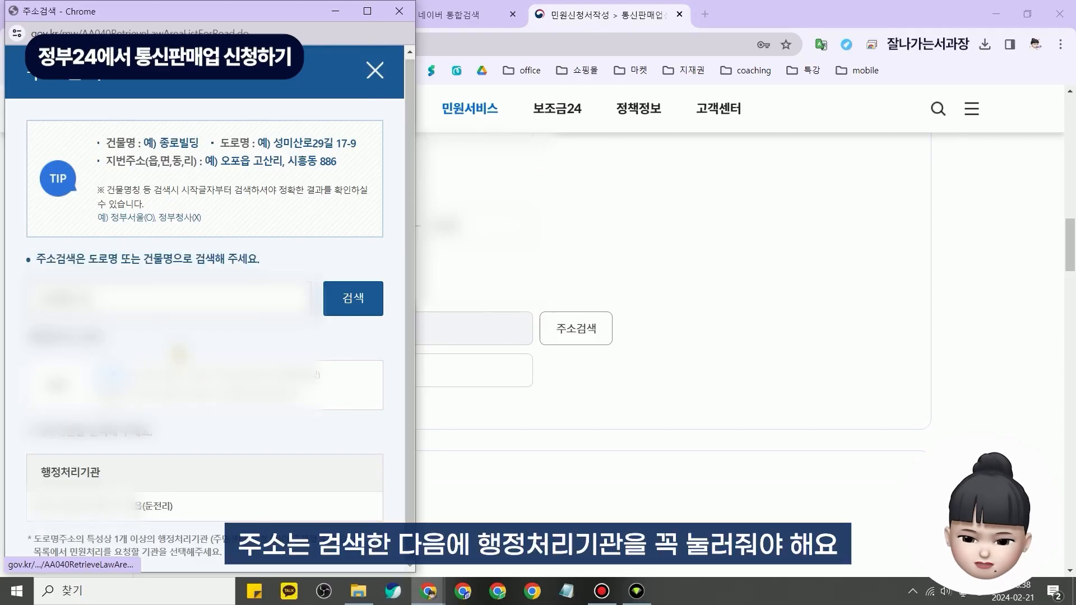
left_click(160, 511)
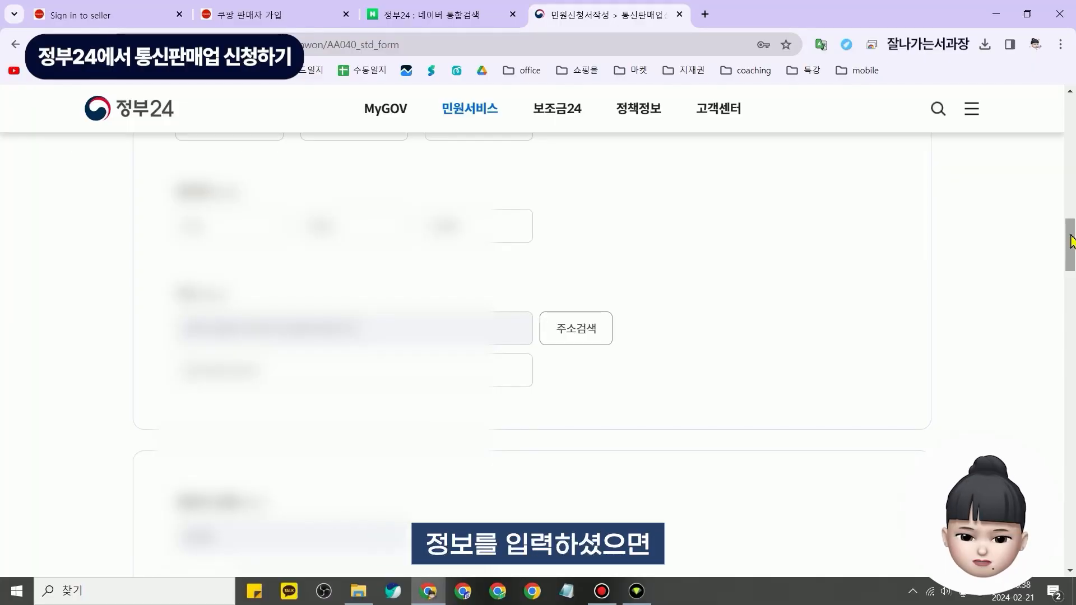
- Choose naver.com as the e-mail domain for the contact e-mail
left_click_drag(1071, 241, 1073, 272)
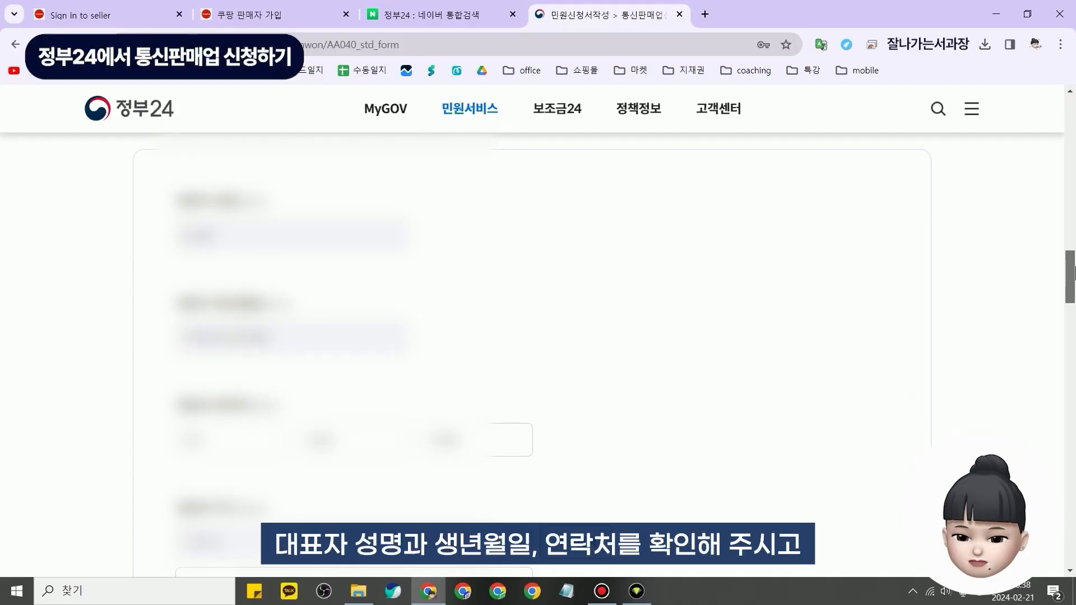
left_click_drag(1073, 273, 1074, 298)
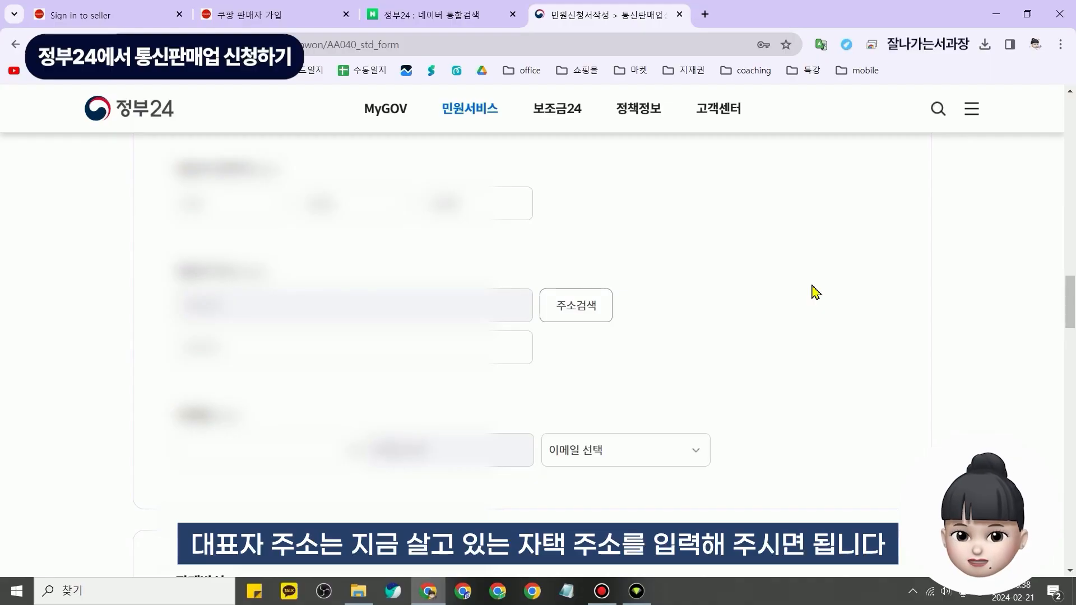
left_click(603, 451)
left_click(605, 265)
left_click(751, 311)
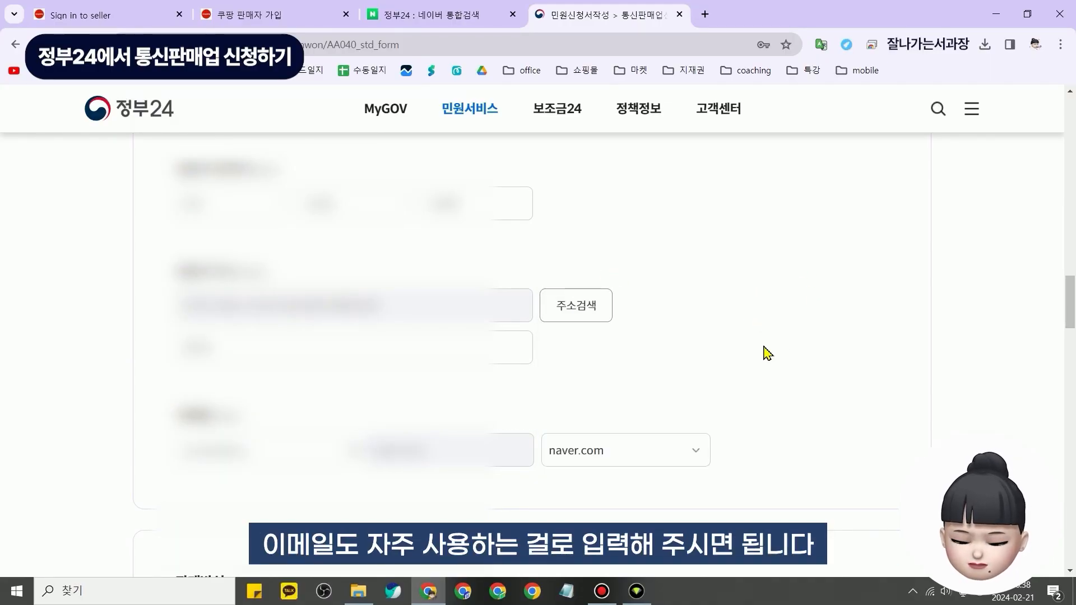
- Select 인터넷 as the sales method and 종합몰 as the product category
left_click_drag(1068, 292, 1067, 330)
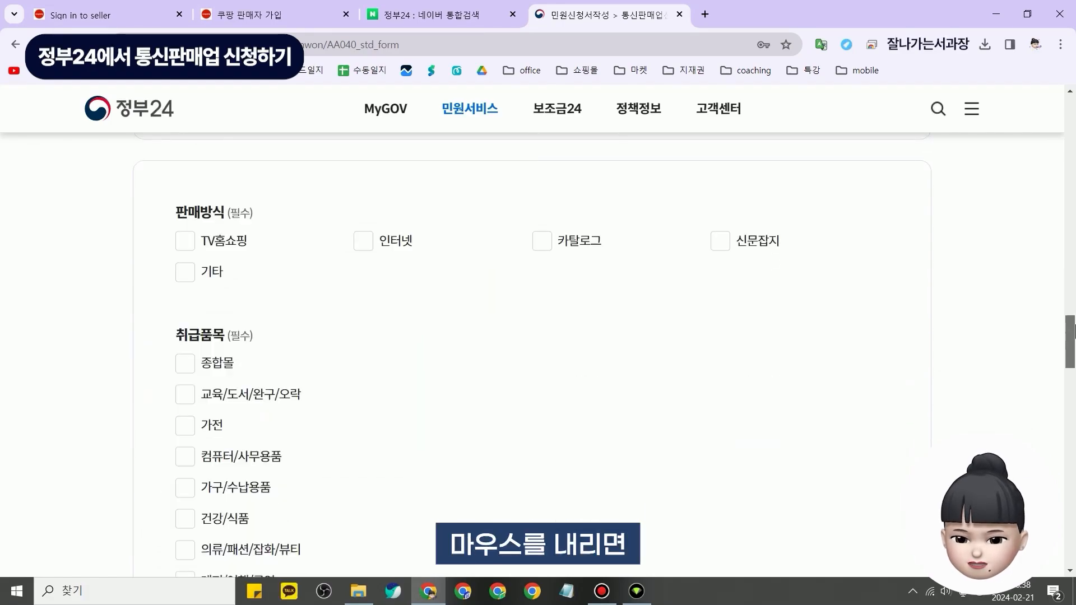
left_click(371, 250)
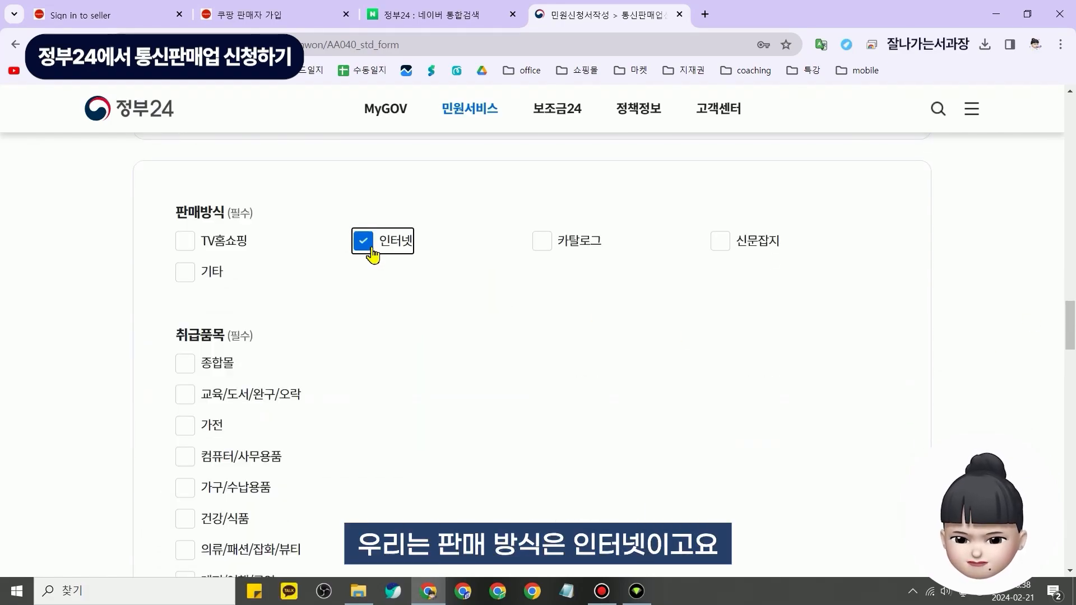
left_click(197, 368)
- Enter 쿠팡 as the internet domain name
left_click_drag(1071, 325, 1071, 371)
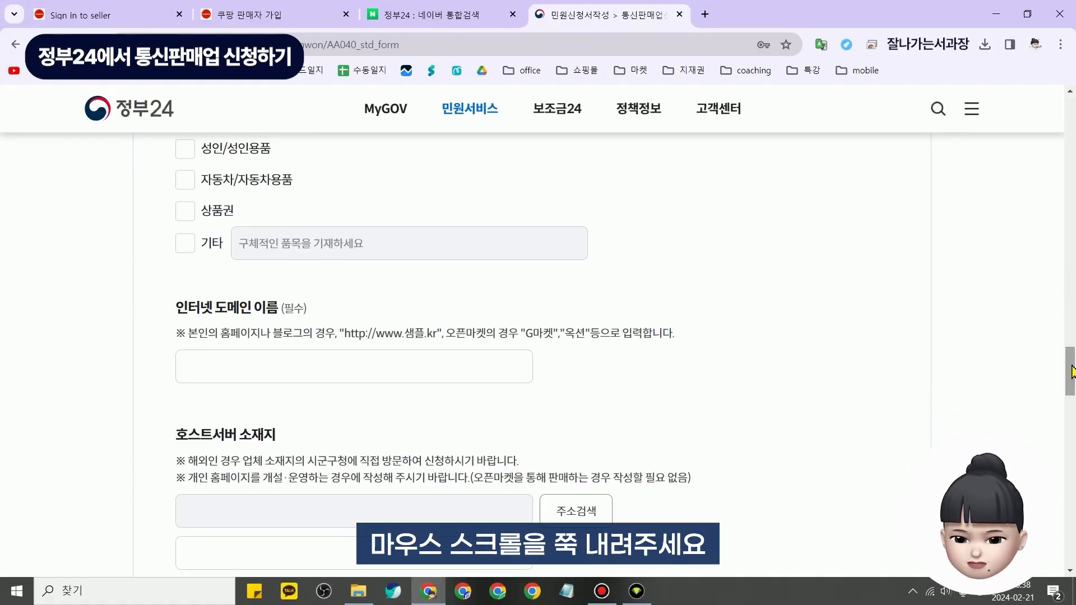
left_click(363, 359)
type("ㅋ")
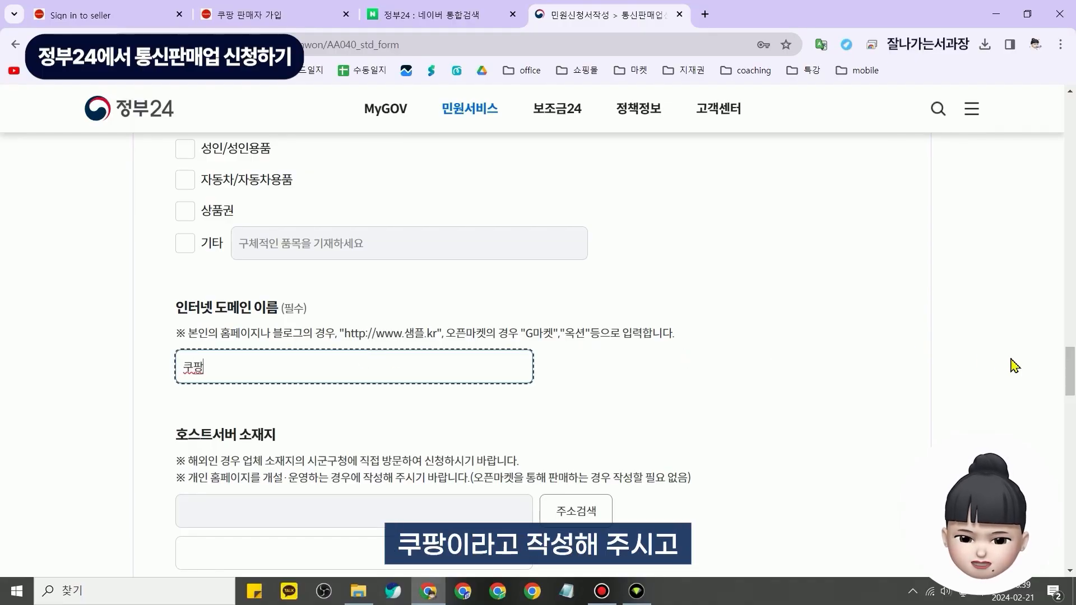
- Attach the 구매안전서비스이용확인증_page-0001 JPG from Downloads as the supporting document
left_click(1064, 382)
scroll(1068, 383, "down", 2)
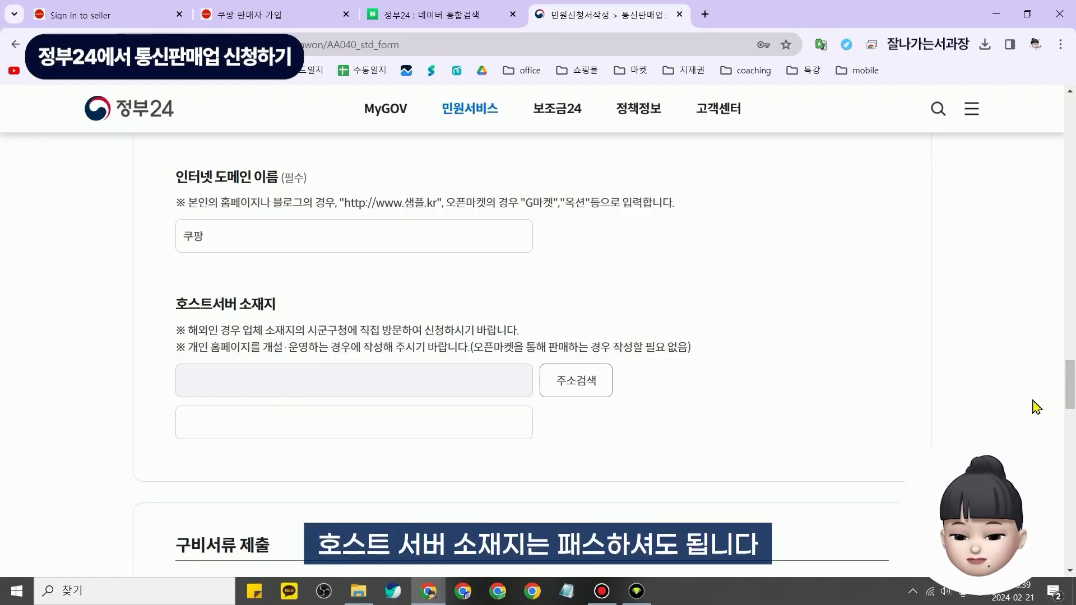
left_click_drag(1070, 378, 1061, 433)
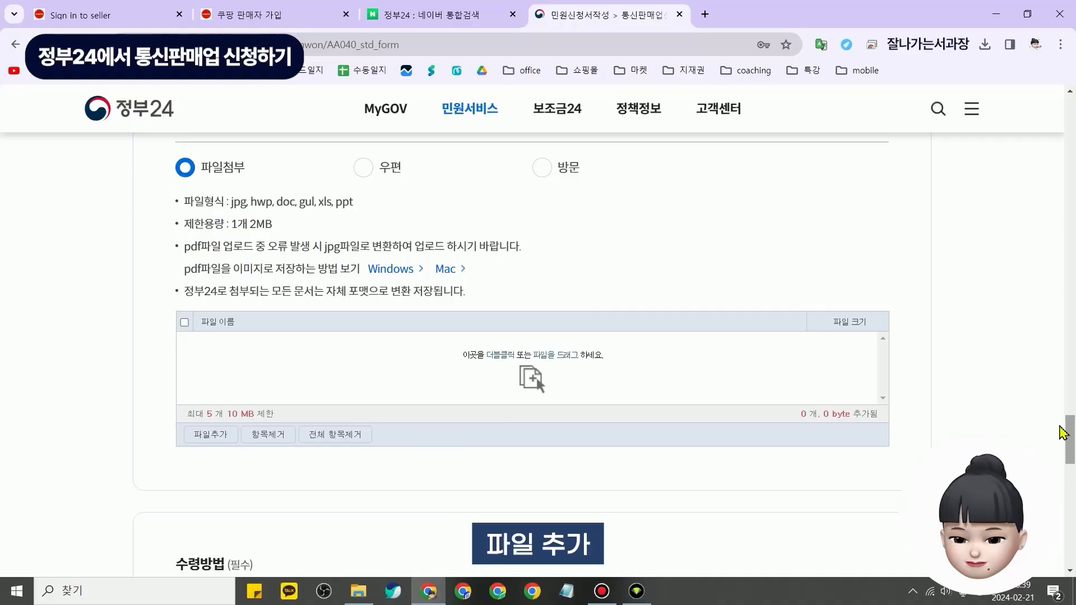
left_click(207, 439)
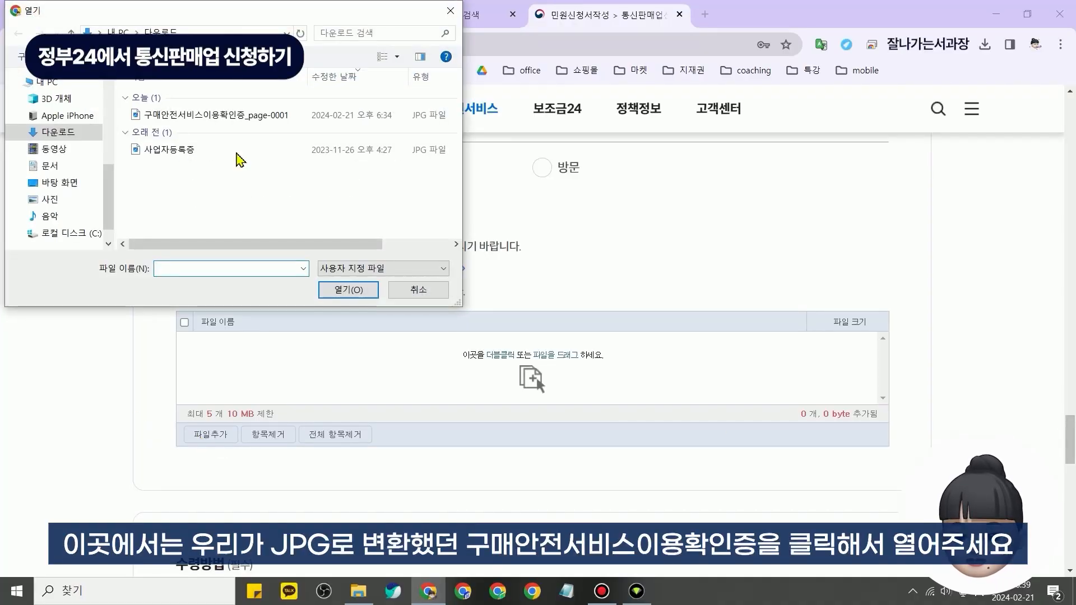
left_click(228, 118)
left_click(351, 290)
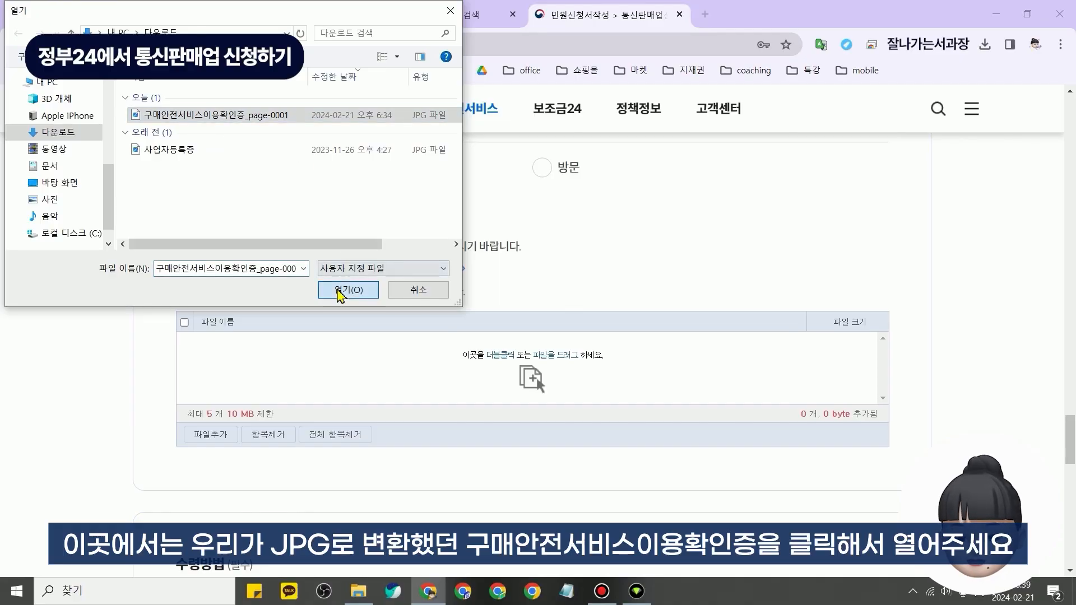
- Submit the 통신판매업 report application with online issuance and prior consent selected
scroll(1070, 437, "down", 7)
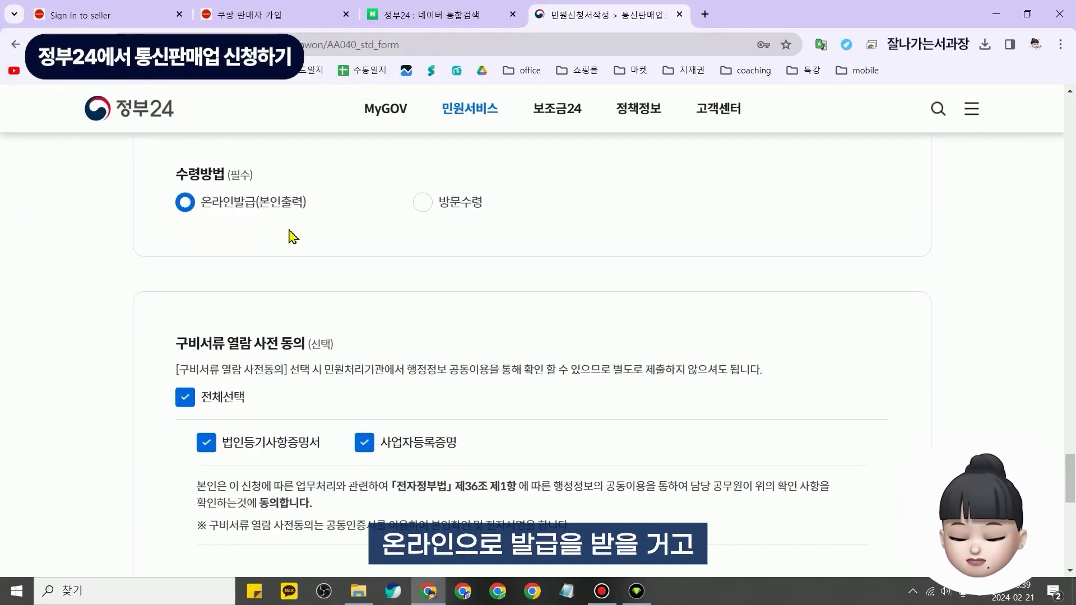
scroll(497, 322, "down", 2)
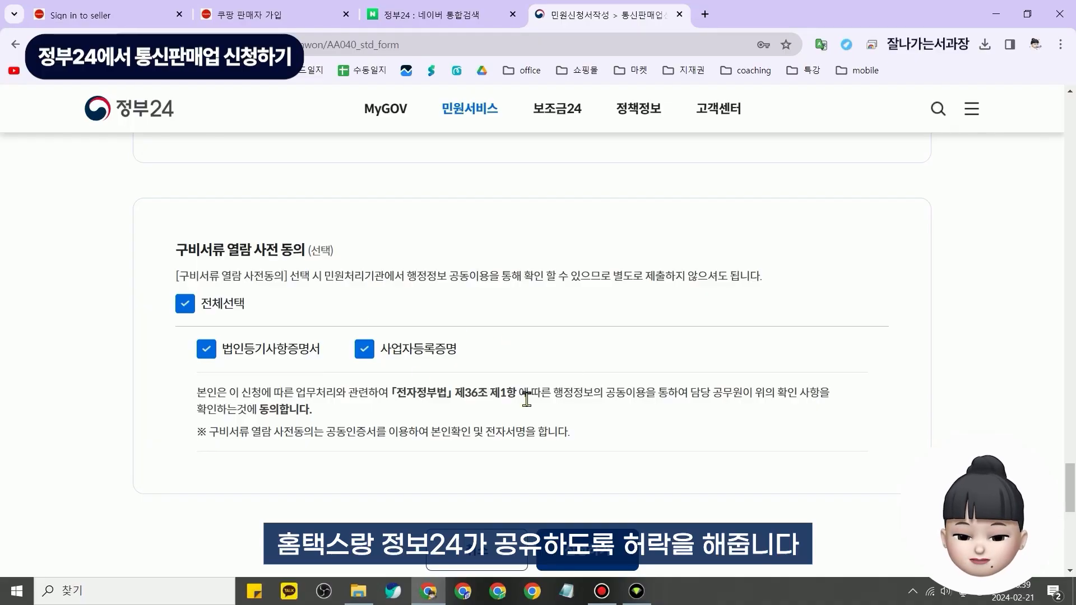
scroll(600, 358, "down", 2)
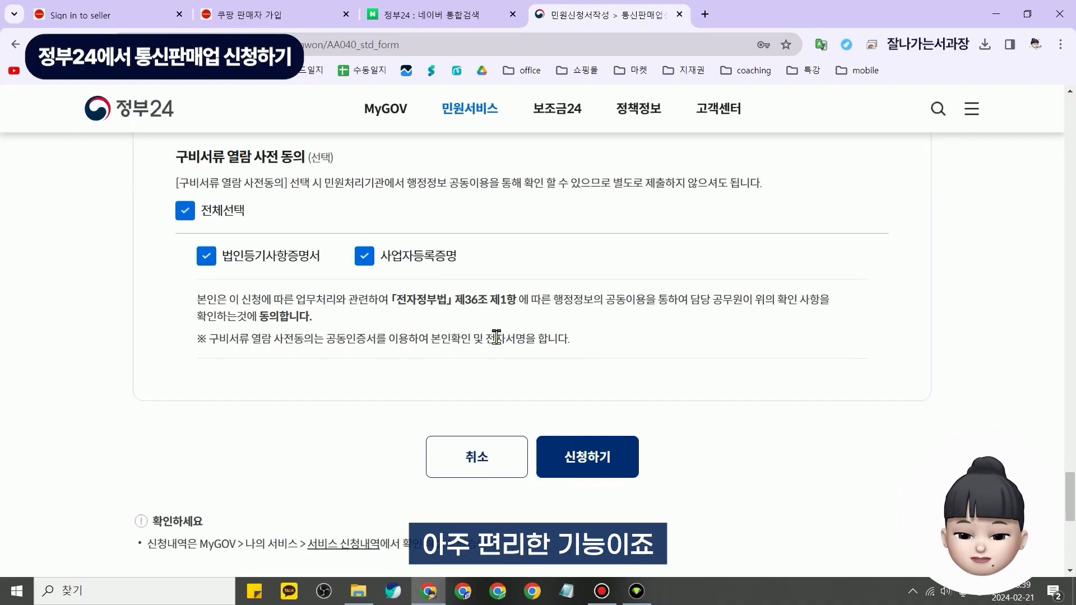
left_click(585, 455)
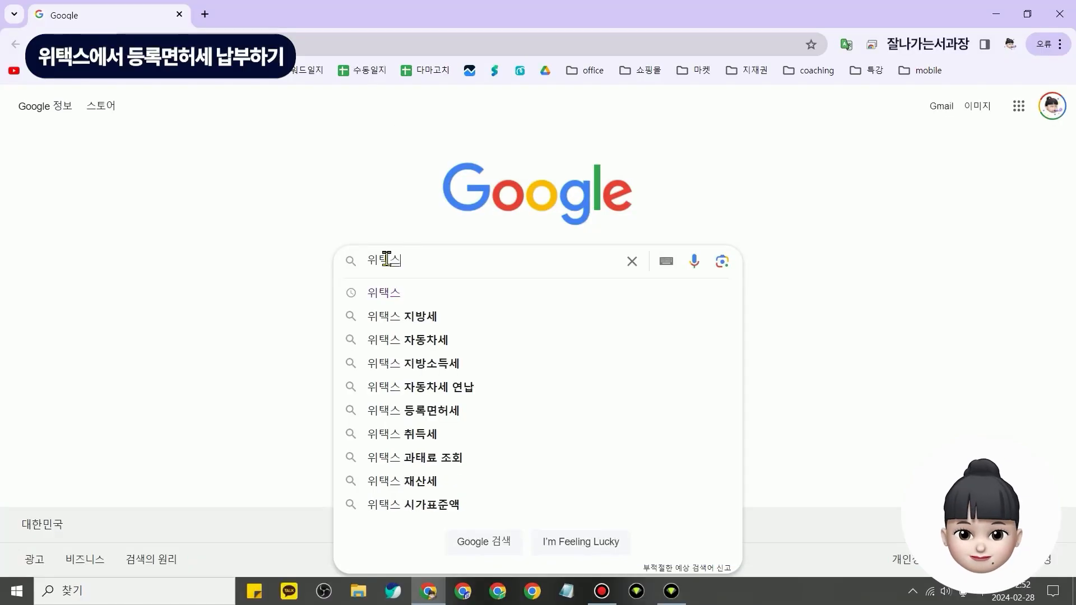
- Search Google for 위택스 and open the WETAX site
key("Return")
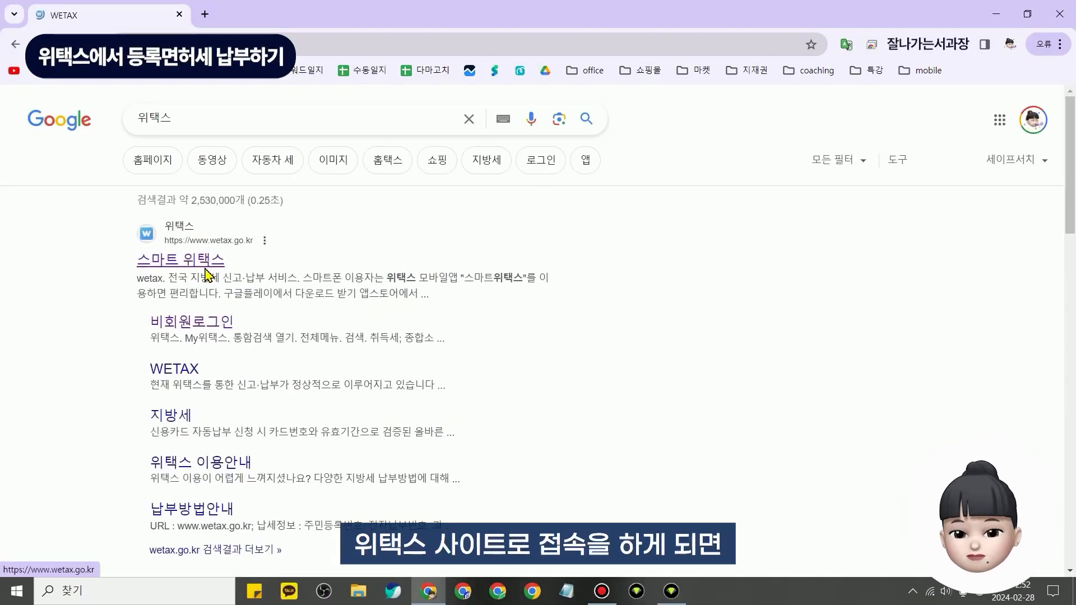
left_click(206, 272)
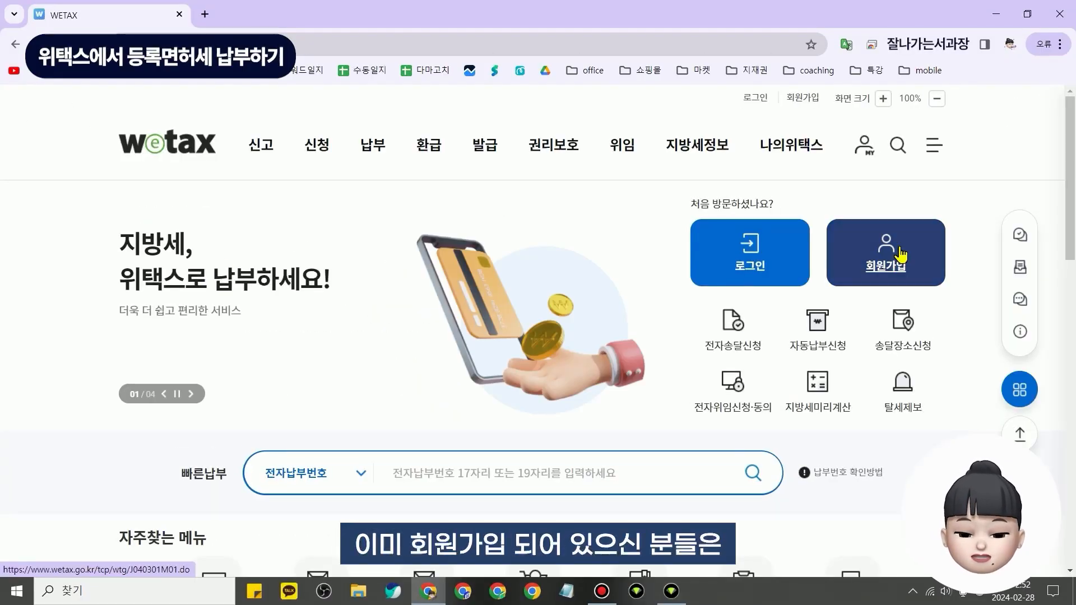
- Log in to WETAX as a member and open the pending 납부 items
left_click(769, 245)
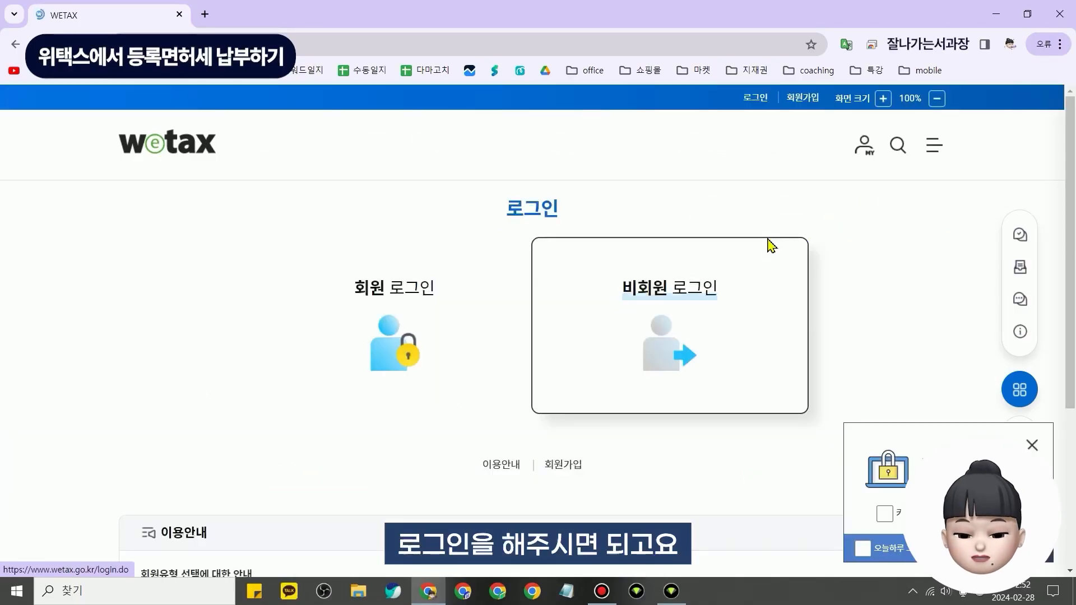
left_click(432, 310)
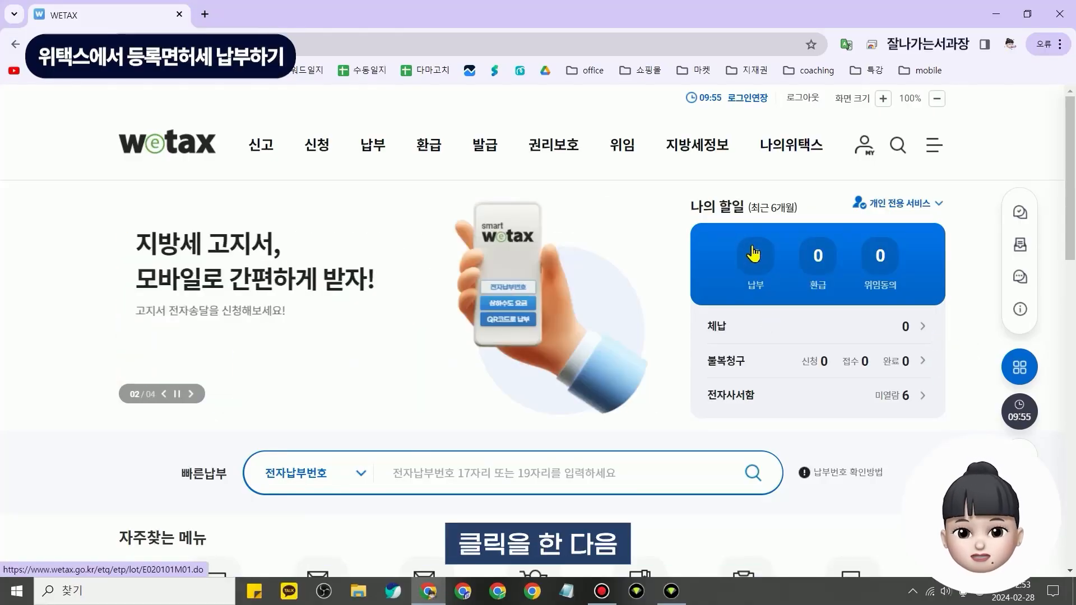
left_click(746, 278)
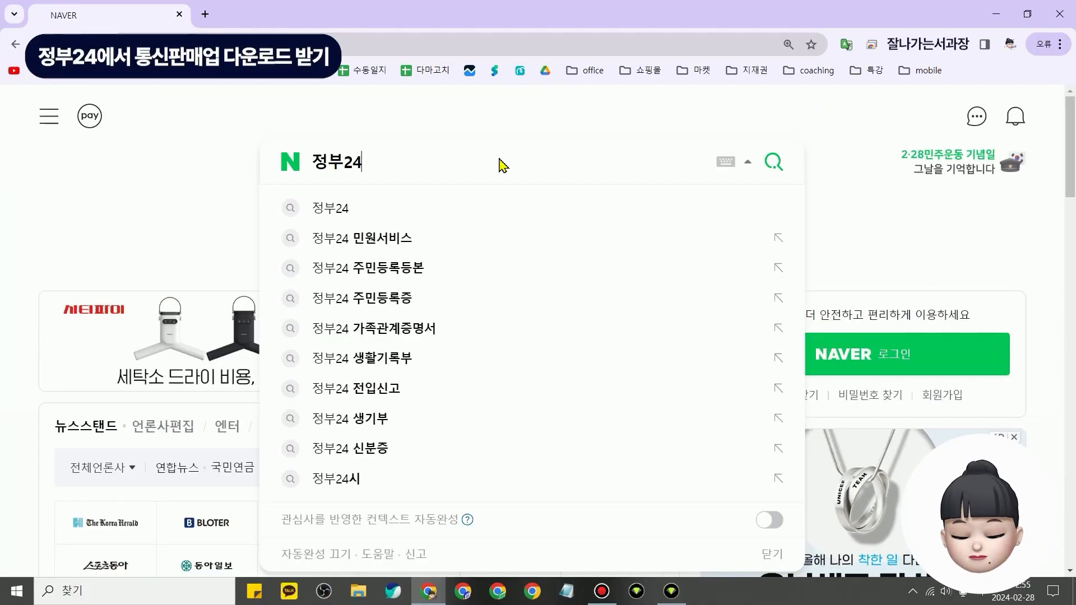
- Search Naver for 정부24, open the site and view the 민원 신청 현황 list
key("Return")
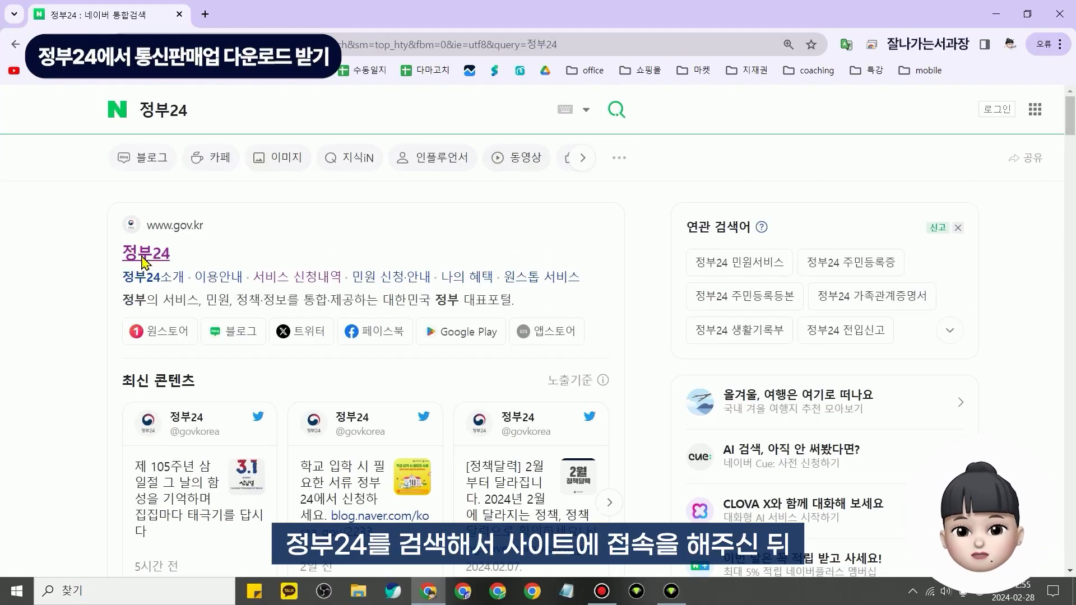
left_click(146, 254)
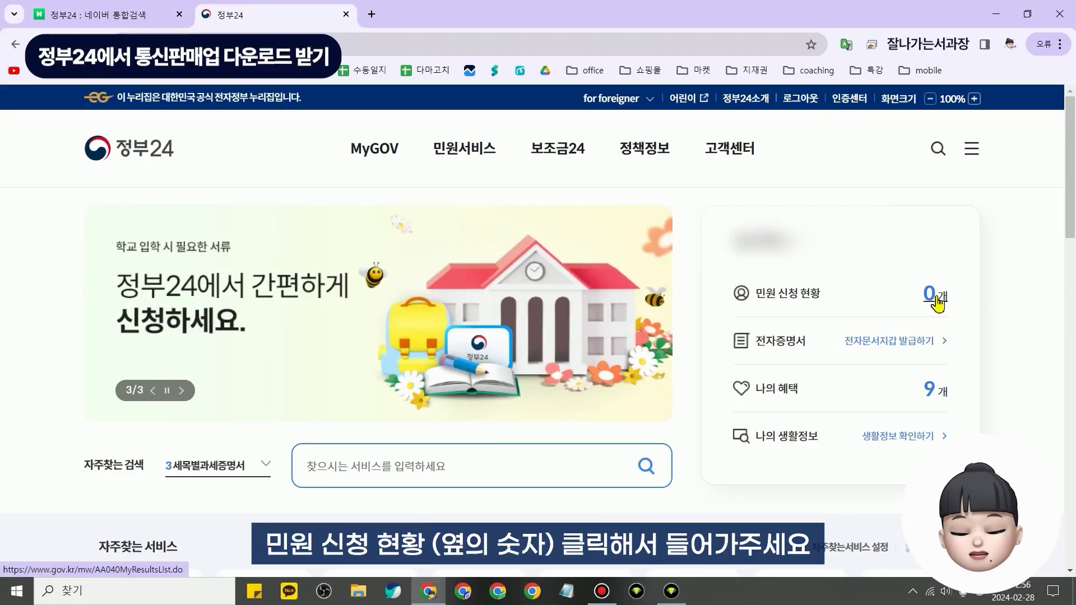
left_click(937, 303)
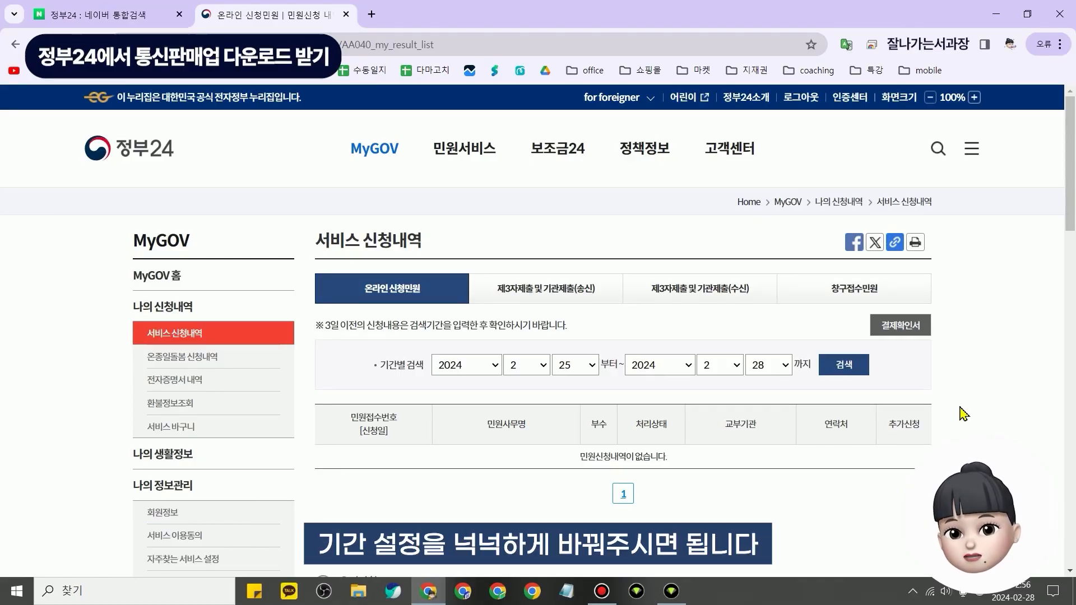
- Set the application search period to start on 2024-02-10 and search the service application history
left_click(575, 365)
left_click(569, 137)
left_click(861, 371)
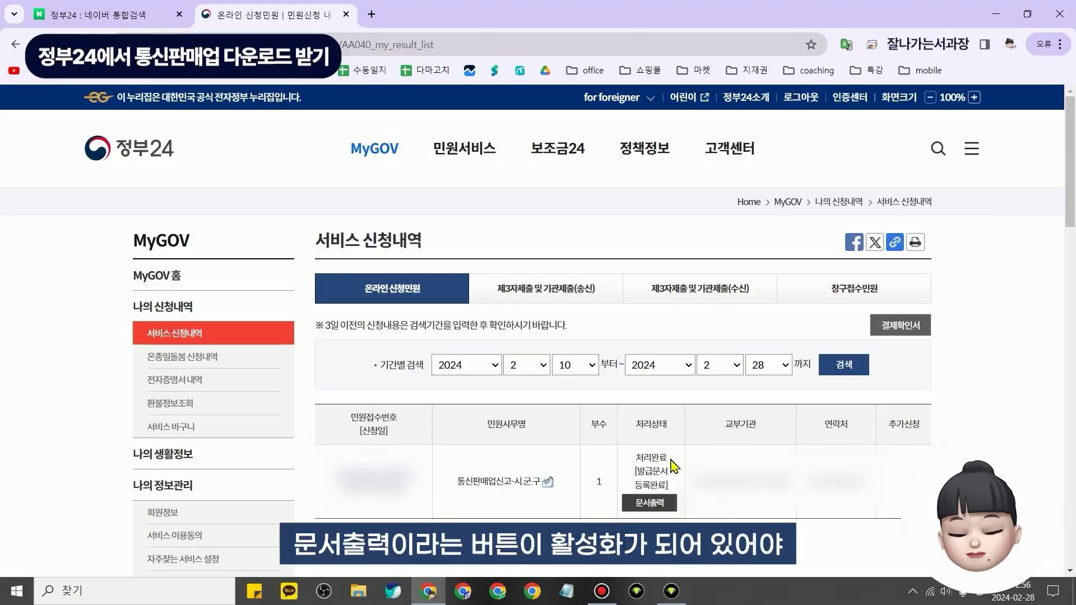
- Output the 통신판매업 report document and save it as a PDF named 통신판매업, then close the document window
left_click(654, 509)
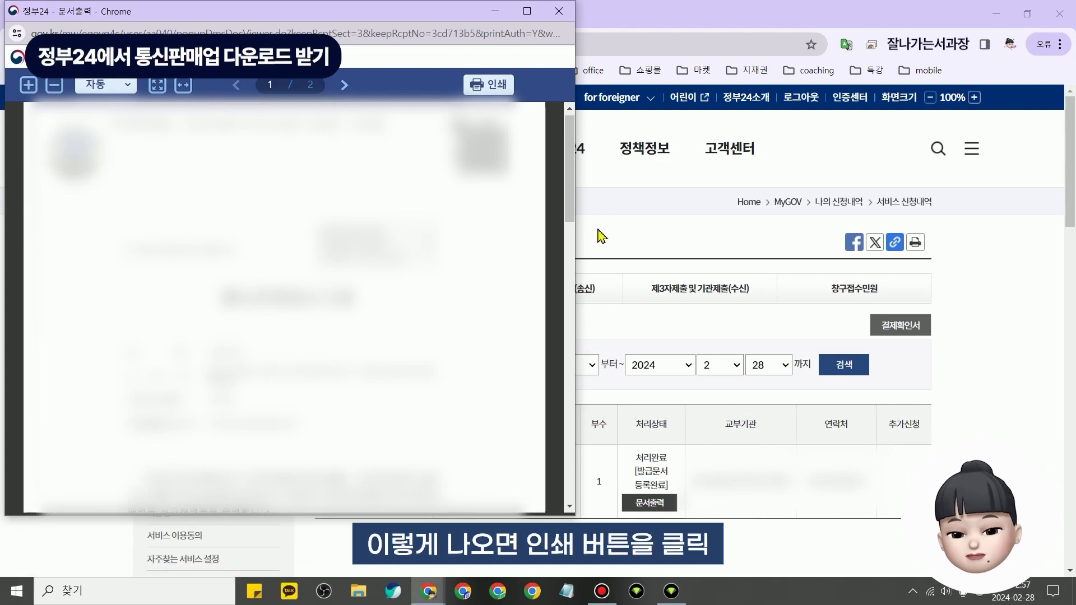
left_click(502, 88)
left_click(489, 110)
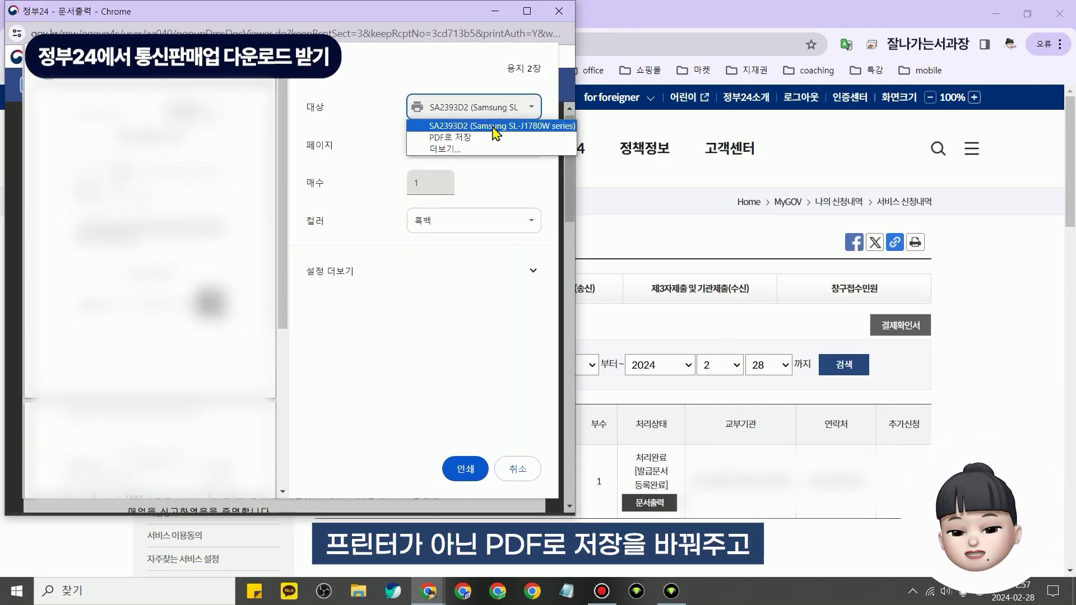
left_click(491, 140)
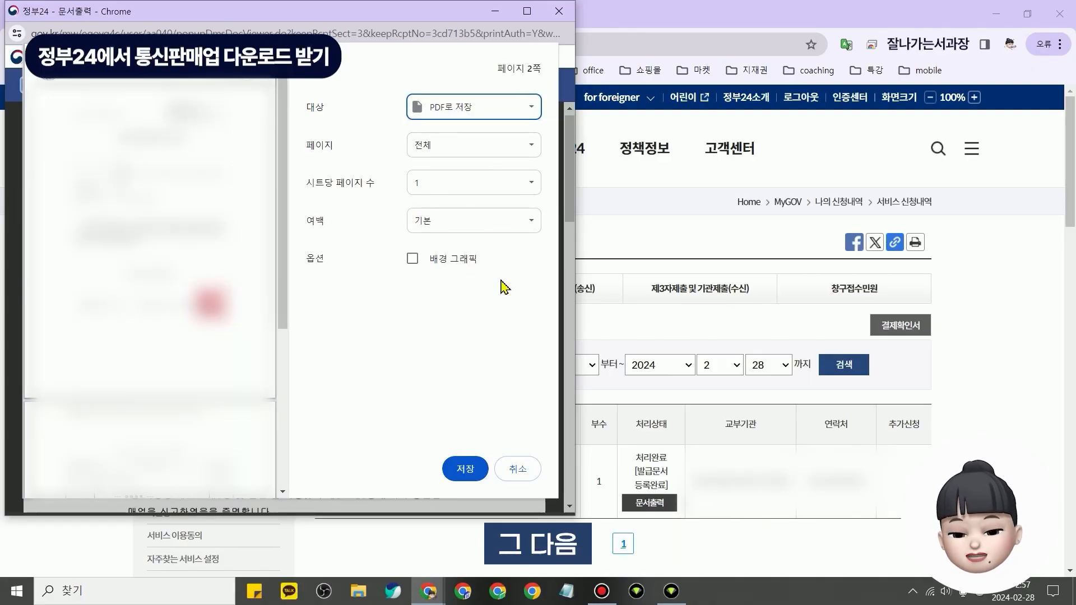
left_click(476, 468)
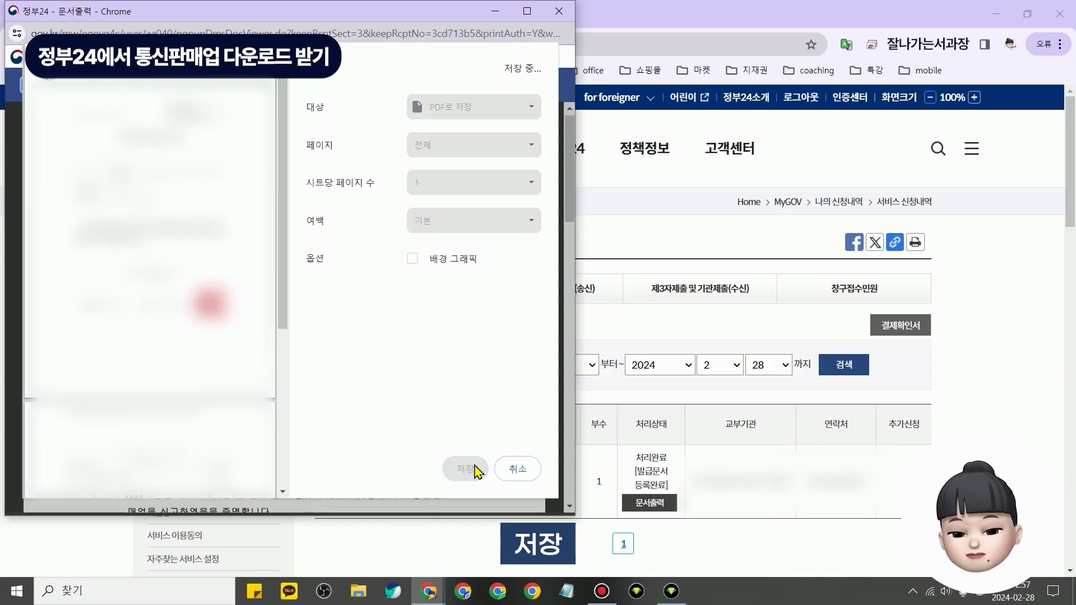
type("통신판맹")
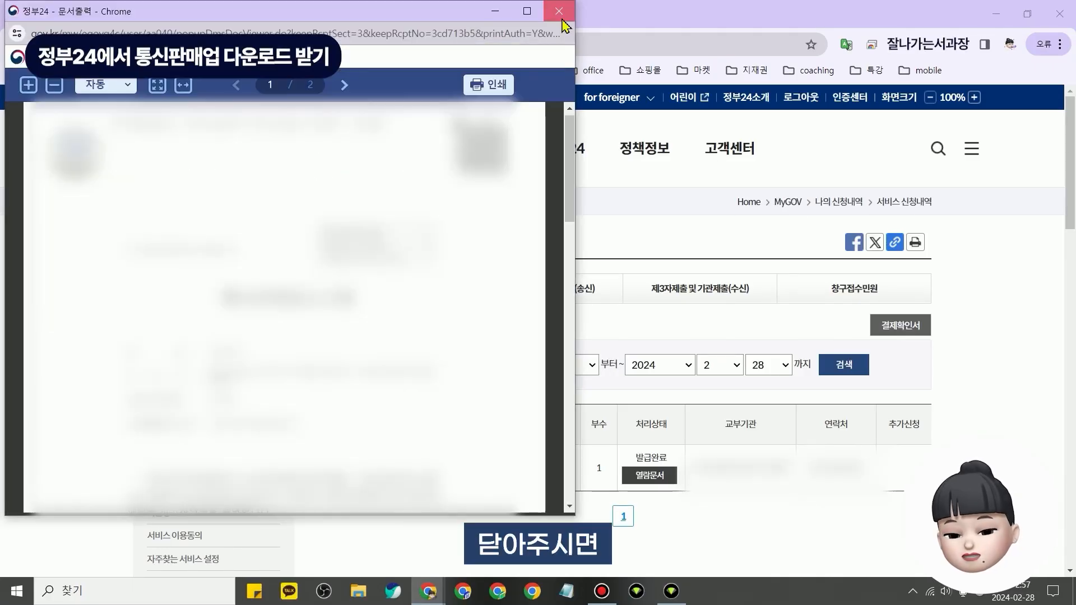
left_click(558, 11)
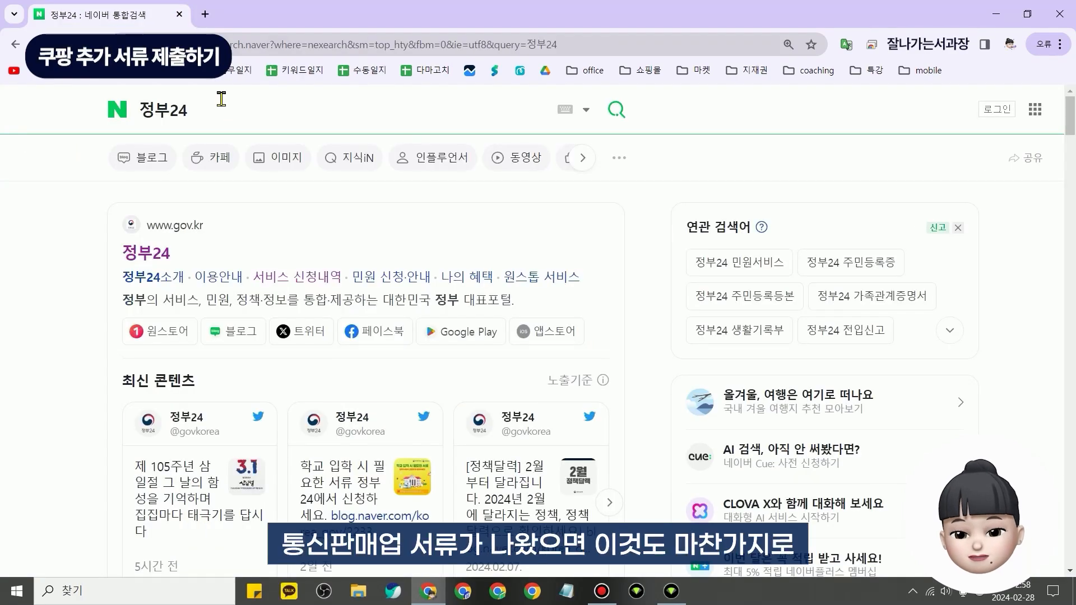
- Search Naver for 아이러브pdf and open the iLovePDF site
left_click(413, 110)
type("아이러브pdf")
key("Return")
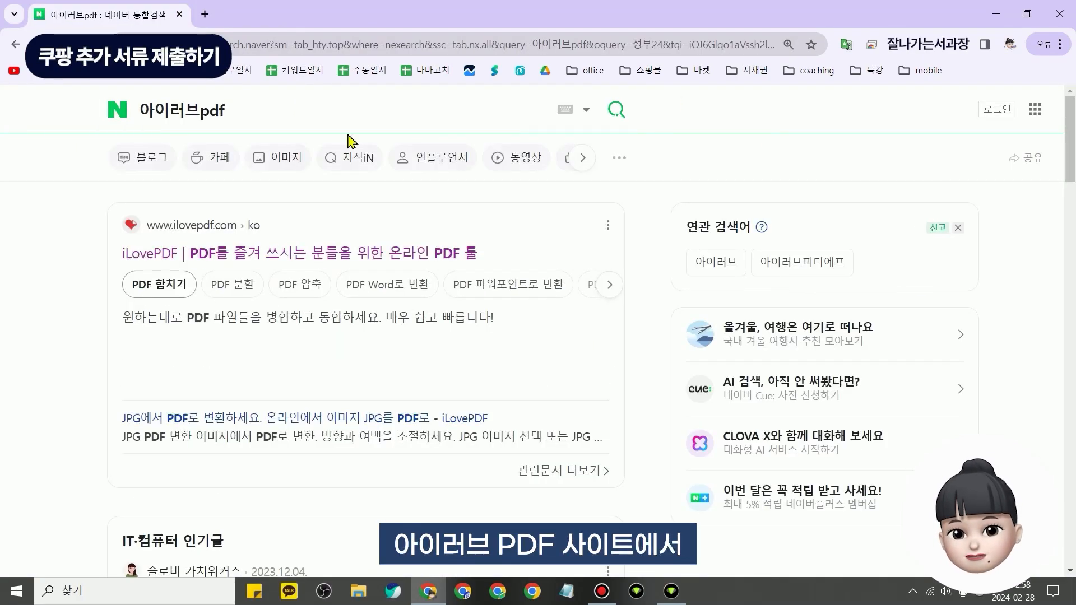
left_click(216, 253)
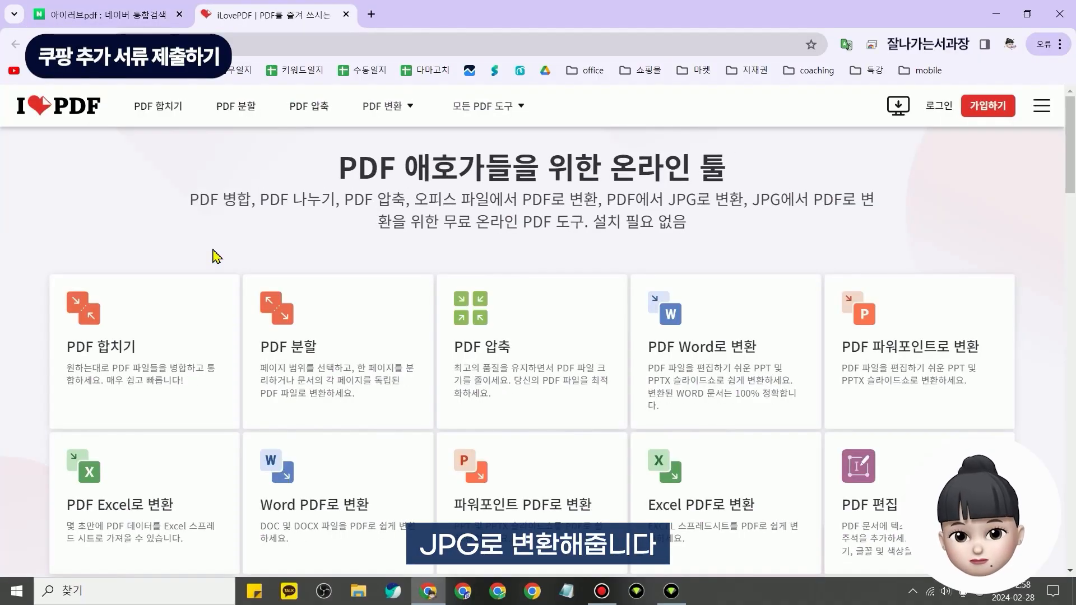
- Convert the 통신판매업 PDF to JPG images with the PDF to JPG tool
scroll(211, 254, "down", 5)
left_click(180, 408)
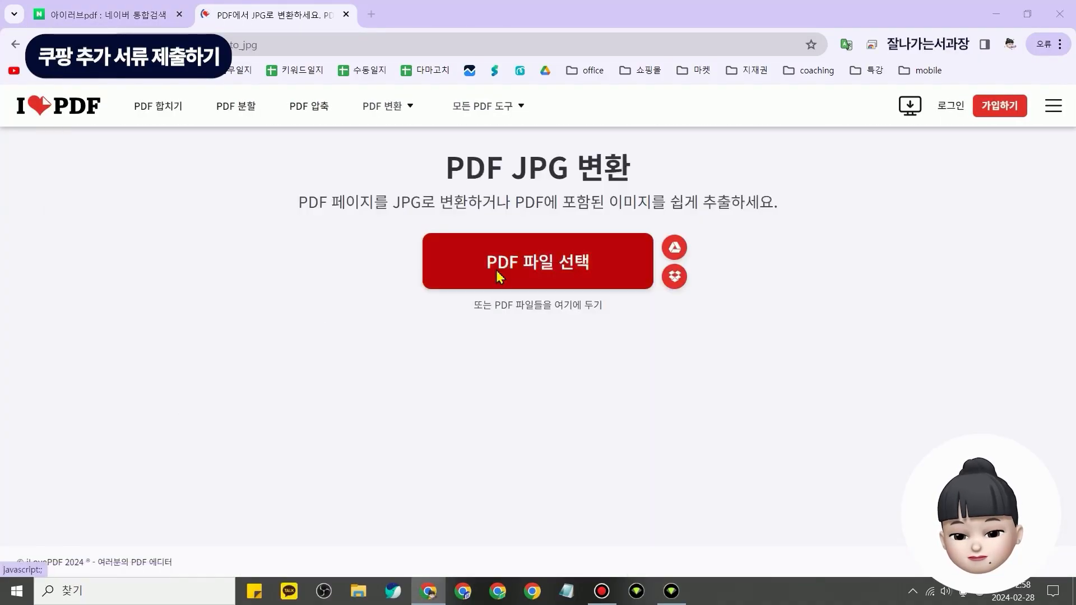
left_click(505, 259)
left_click(199, 115)
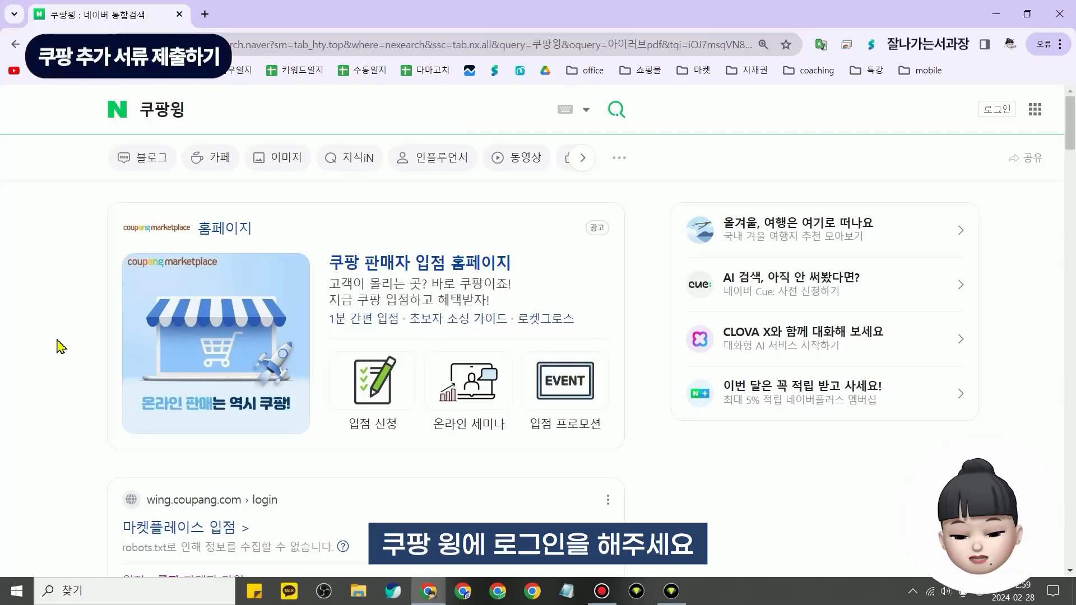
- Open Coupang Wing from the search results and start the required document submission
scroll(162, 423, "down", 2)
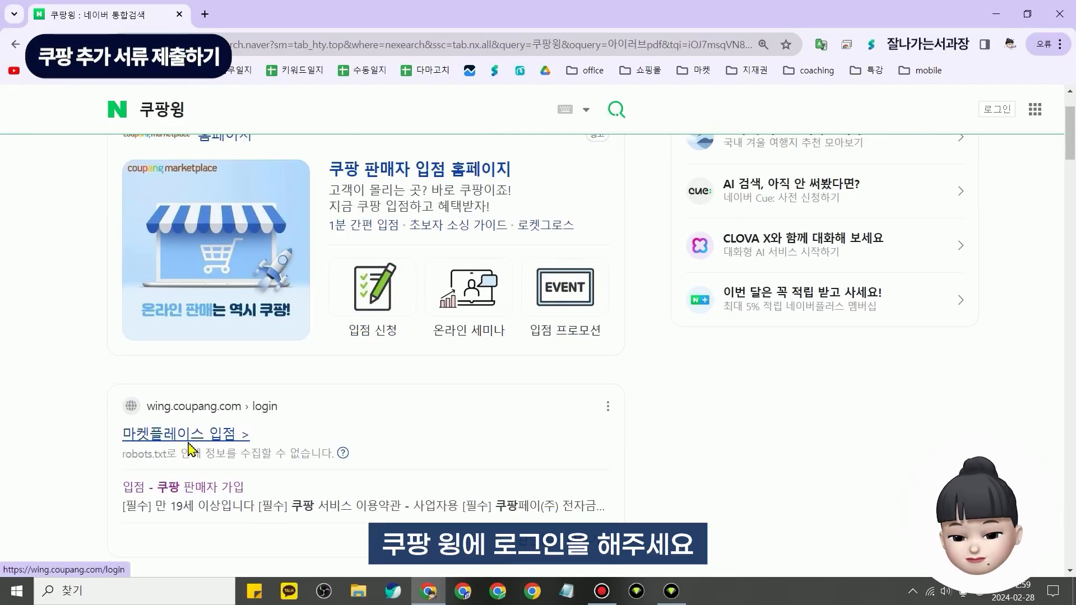
left_click(189, 447)
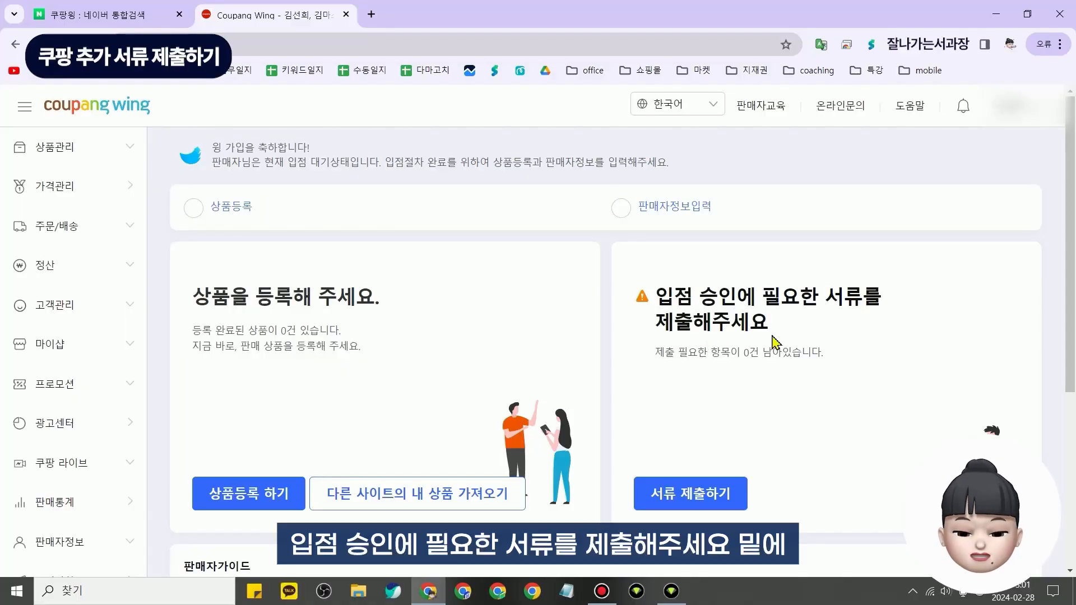
left_click(715, 500)
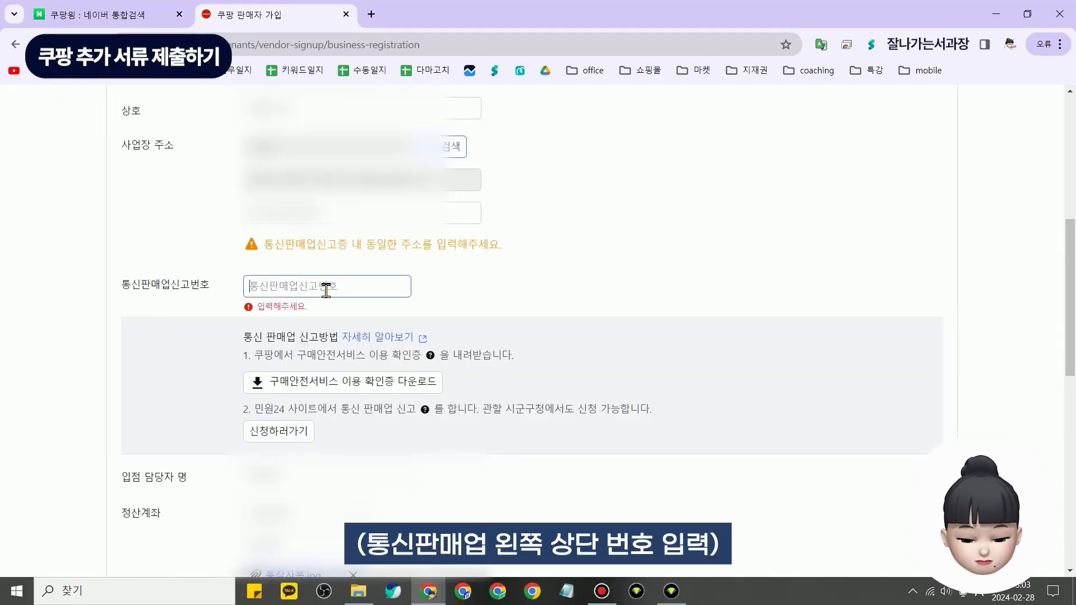
- Enter the 통신판매업 report number and attach the 통신판매업 image as the 통신판매신고증
type("2024-dy")
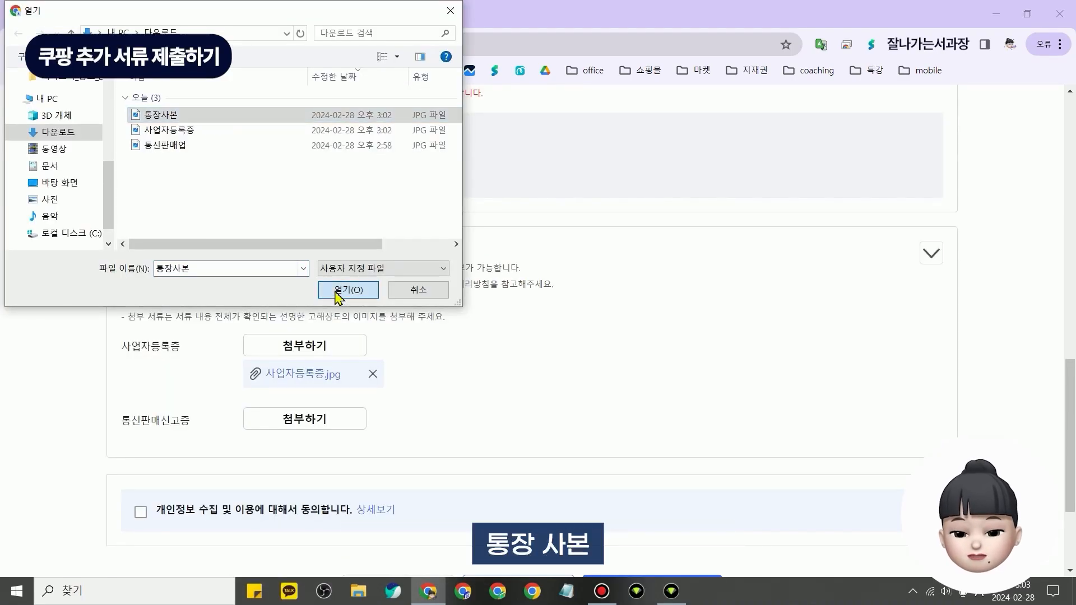
left_click(412, 291)
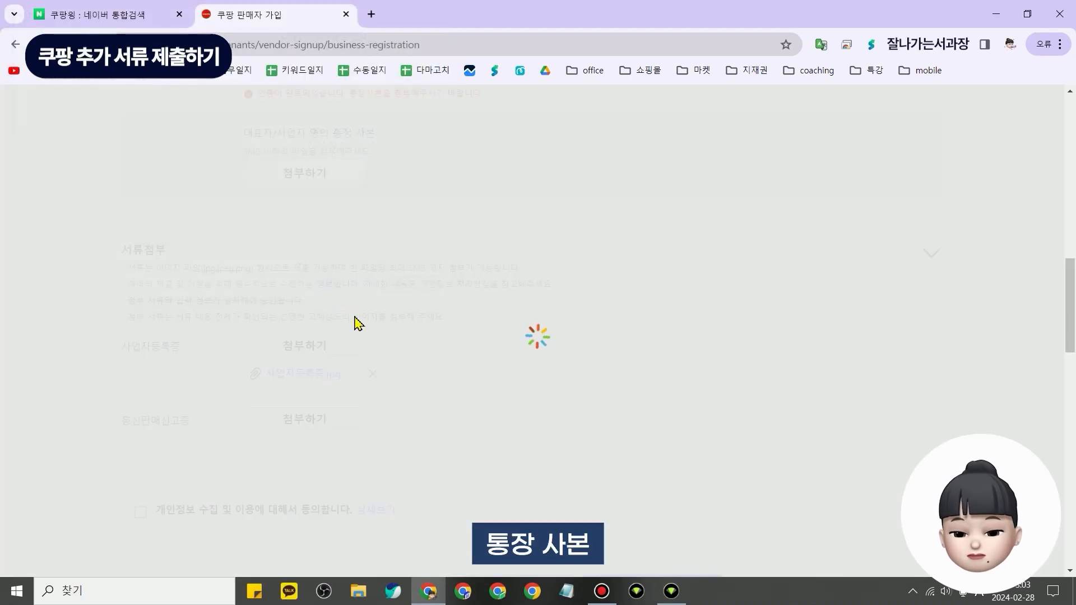
scroll(347, 312, "down", 2)
left_click(336, 341)
left_click(193, 146)
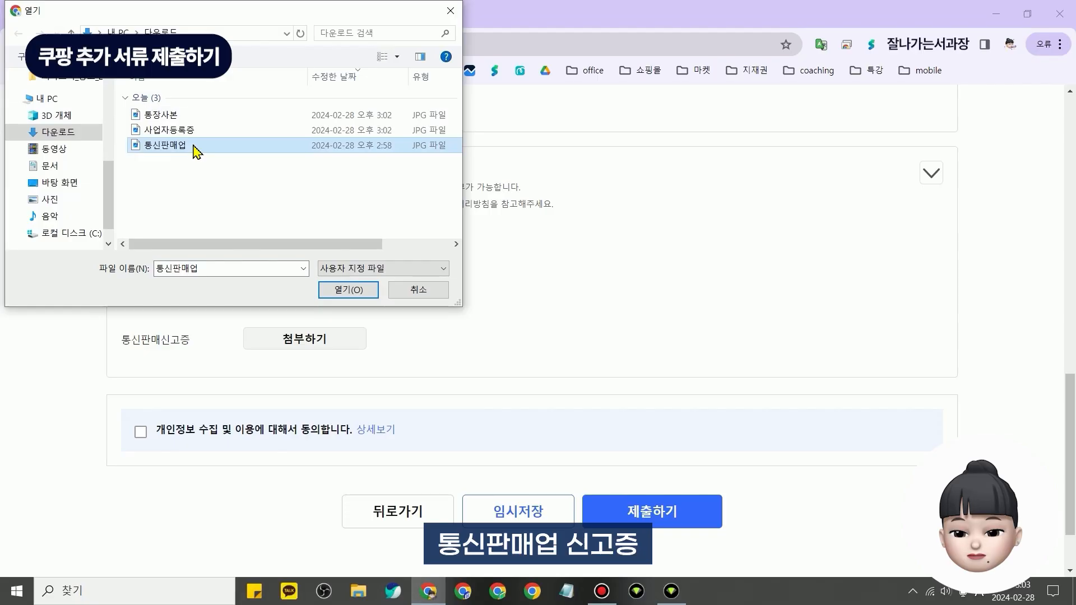
left_click(344, 289)
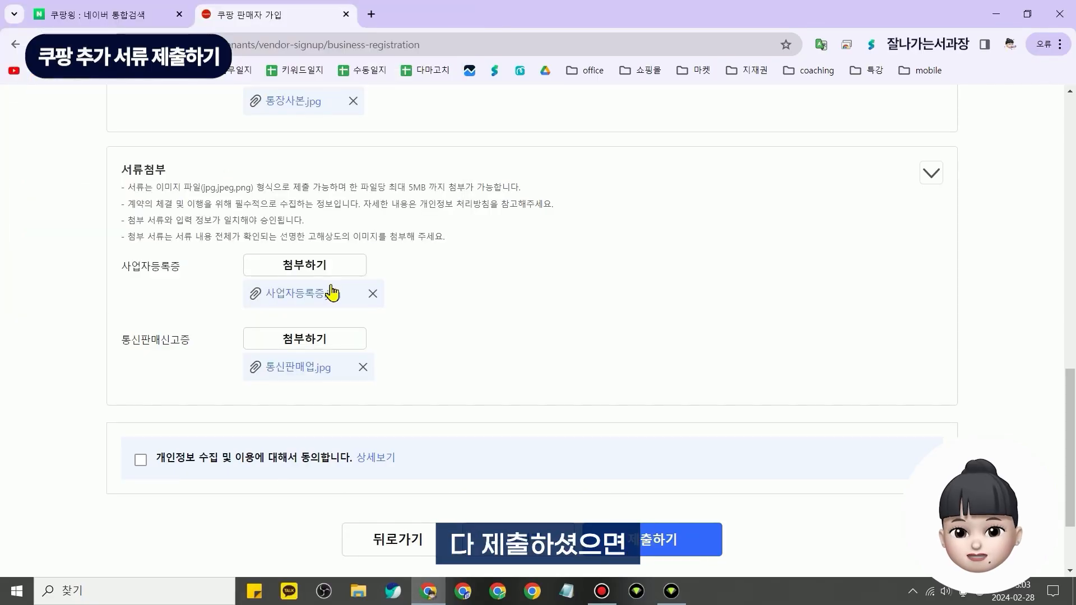
- Agree to the privacy collection terms, submit the seller documents and acknowledge the confirmation
left_click(141, 459)
left_click(638, 526)
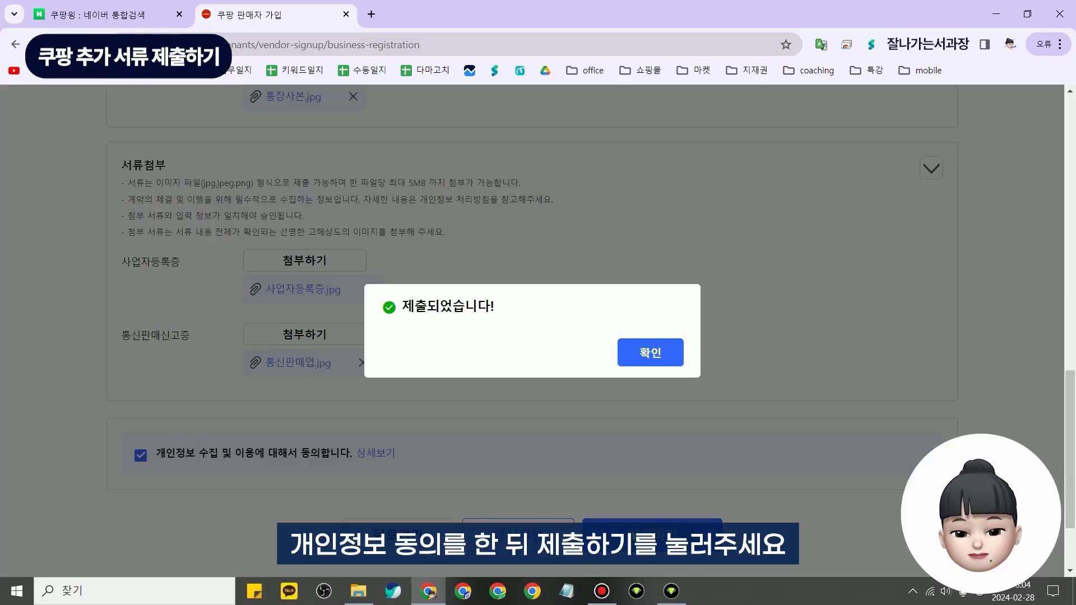
left_click(643, 355)
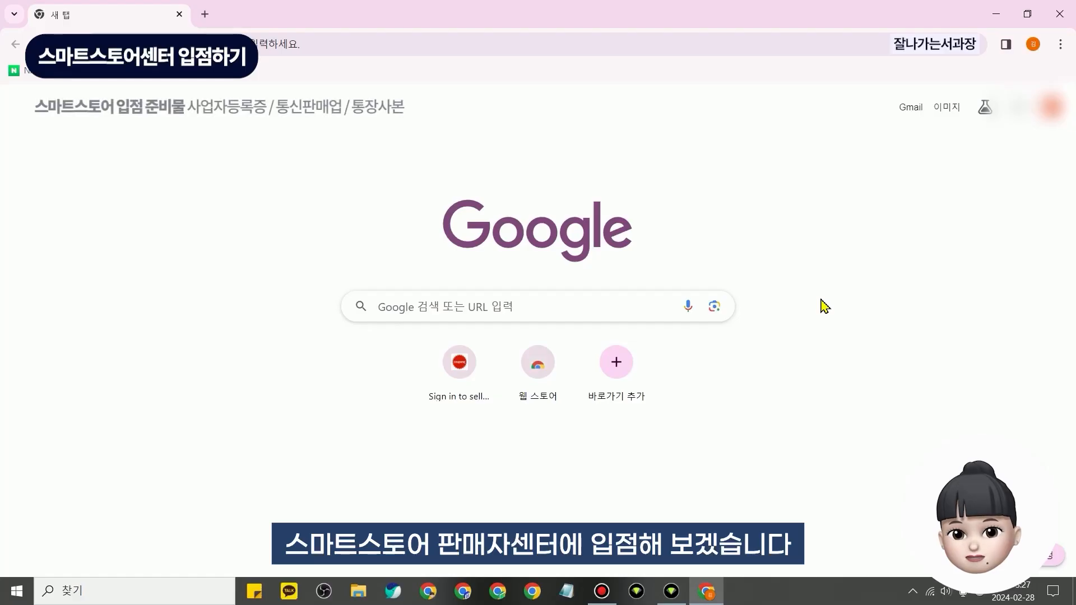
- Search Google for 스마트스토어센터 and open the Naver Smart Store Center
type("스마트스토어센터")
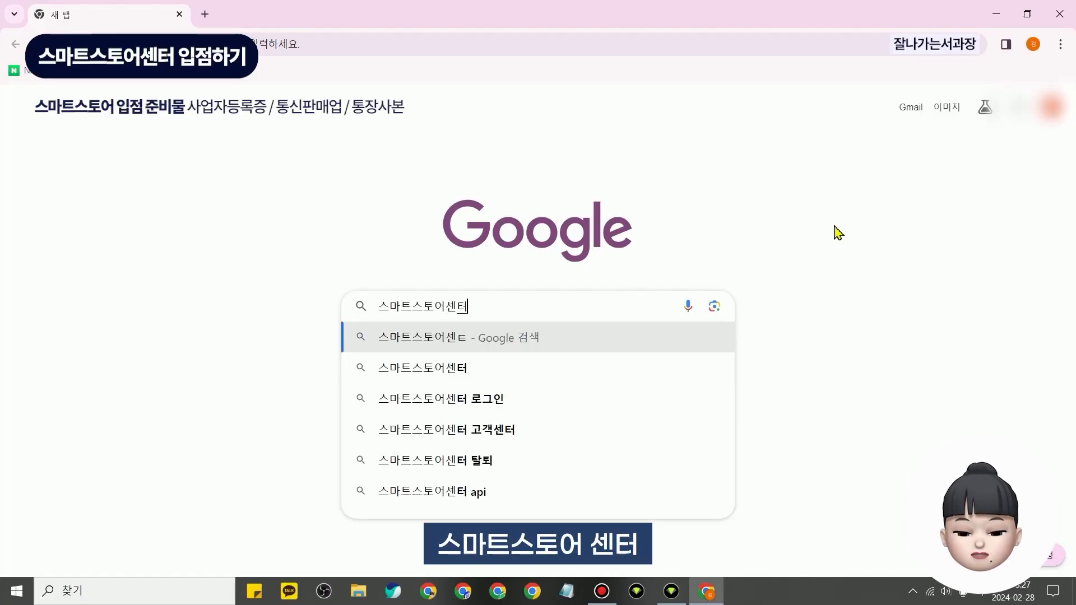
key("Return")
left_click(191, 262)
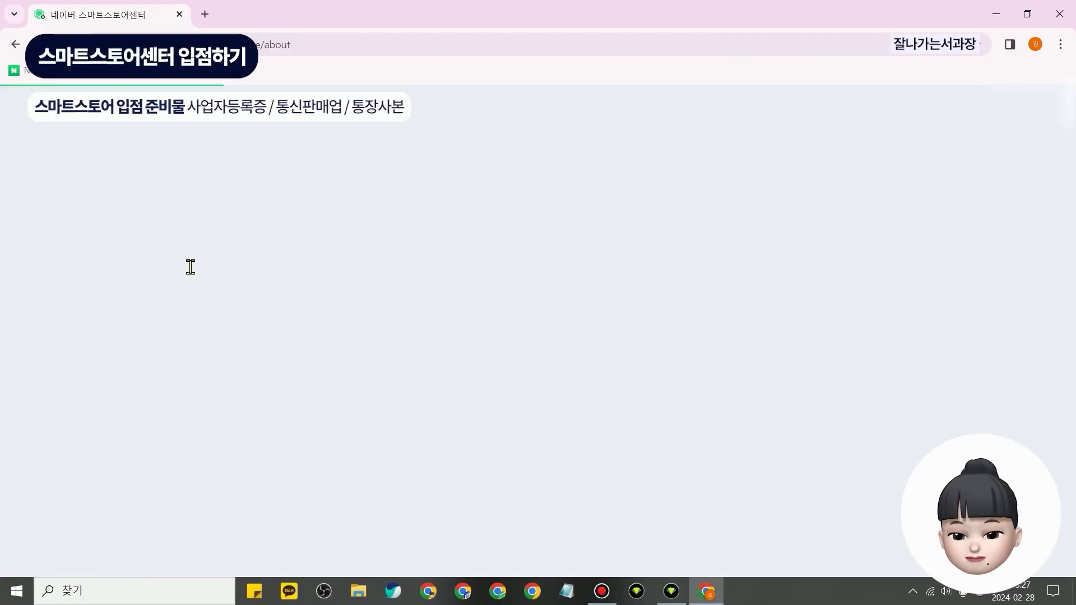
- Start the Smart Store sign-up and choose to join with an e-mail ID
left_click(477, 379)
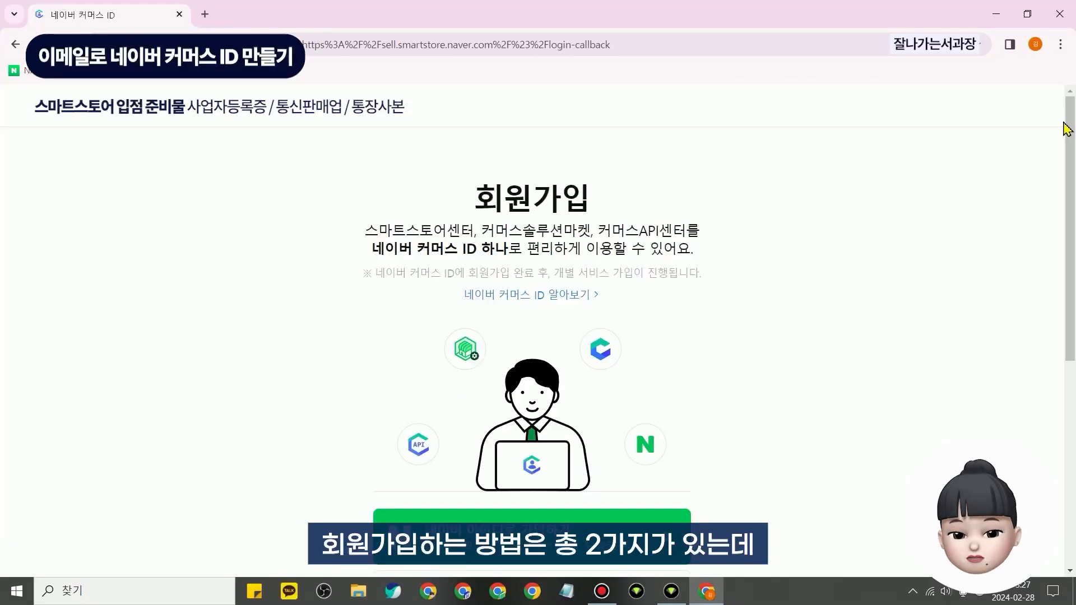
left_click_drag(1066, 128, 1044, 194)
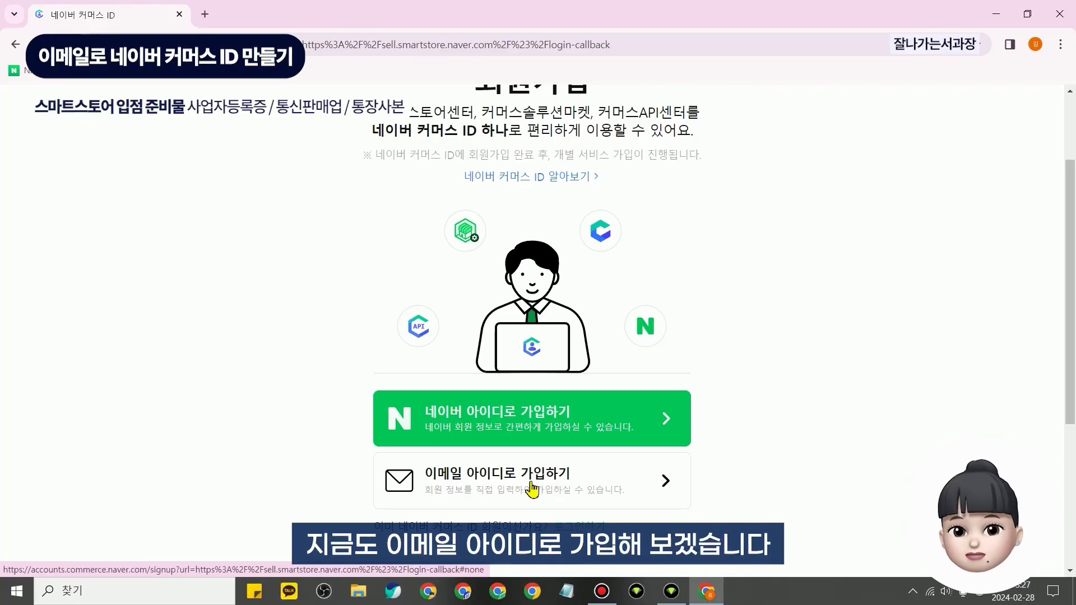
left_click(583, 483)
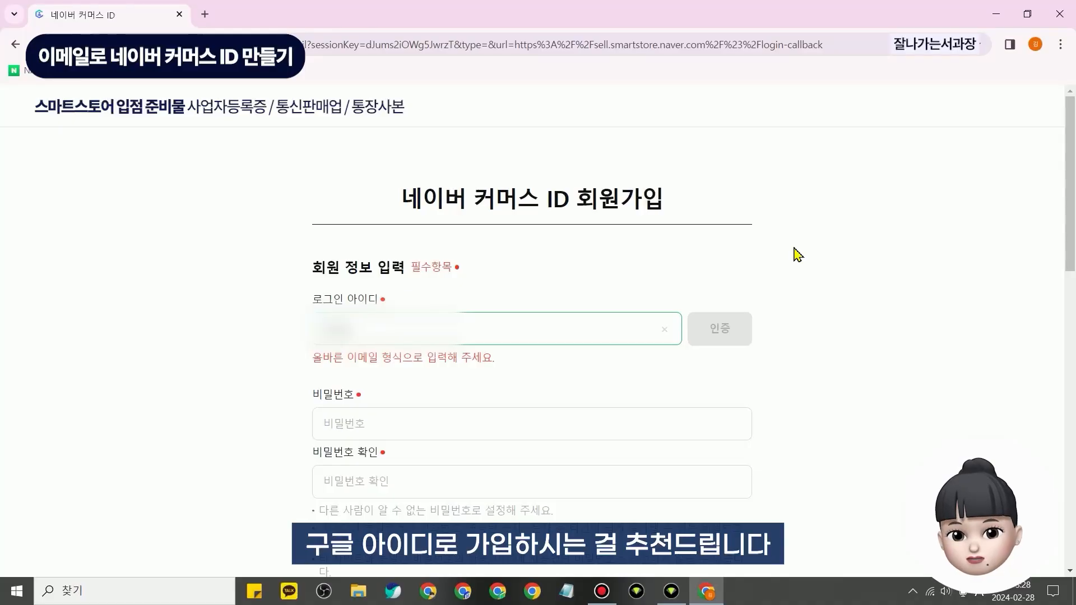
- Verify the login e-mail by pasting the verification code from the received e-mail
left_click(723, 331)
left_click(554, 366)
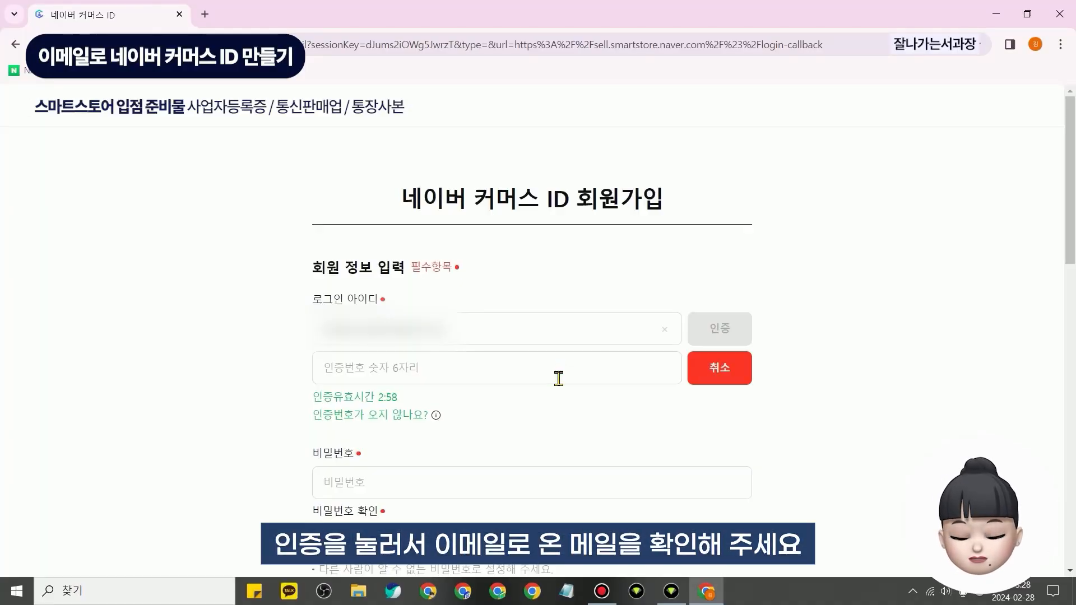
left_click(204, 14)
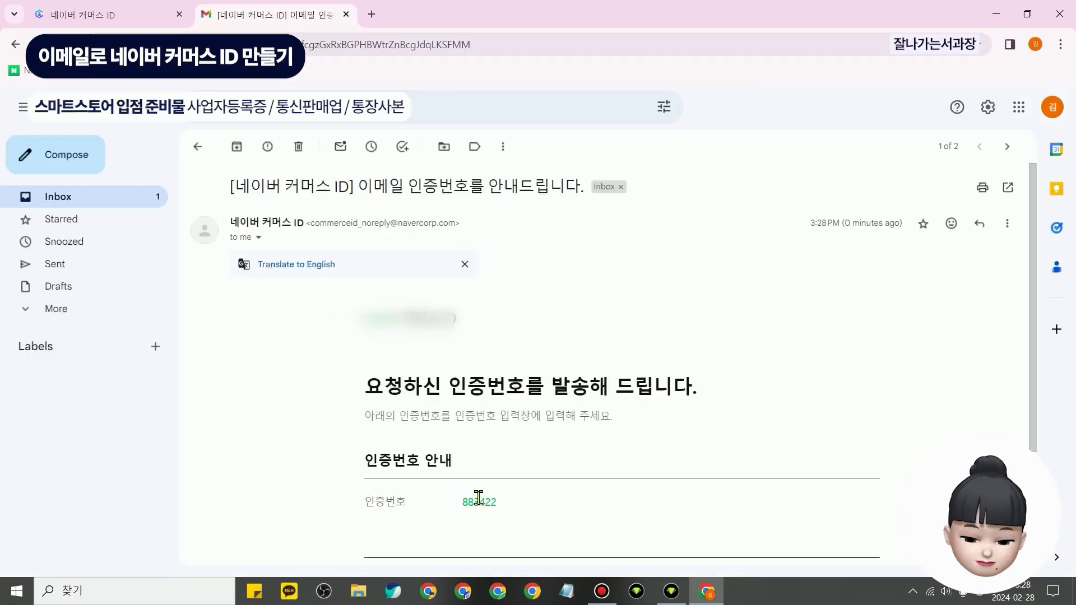
double_click(478, 501)
key("ctrl+c")
left_click(84, 14)
left_click(347, 362)
key("ctrl+v")
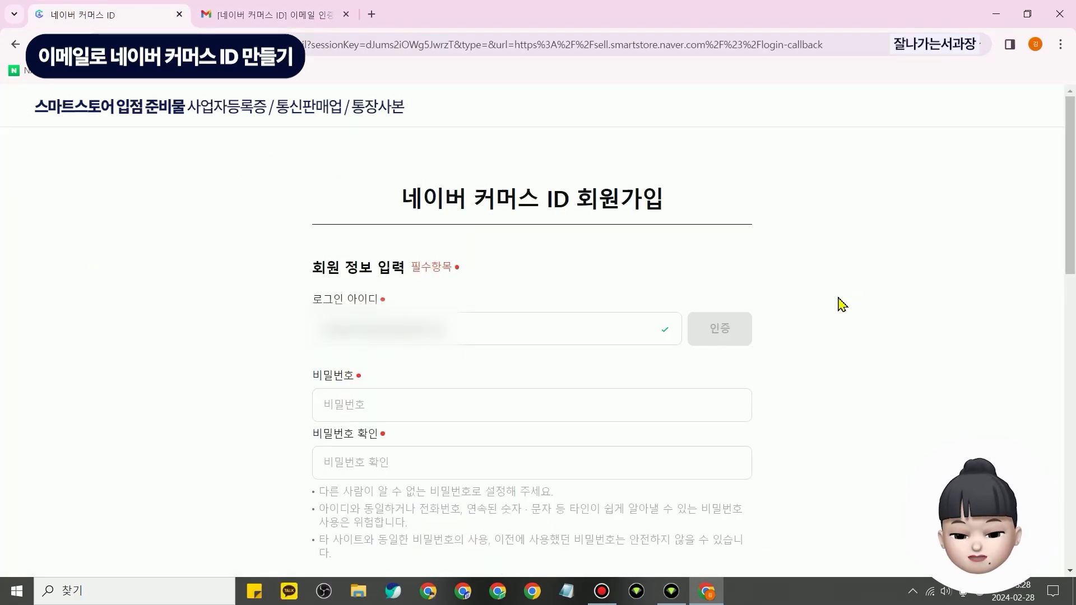
- Enter the account password and confirm it in the confirmation field
scroll(589, 305, "down", 2)
left_click(576, 308)
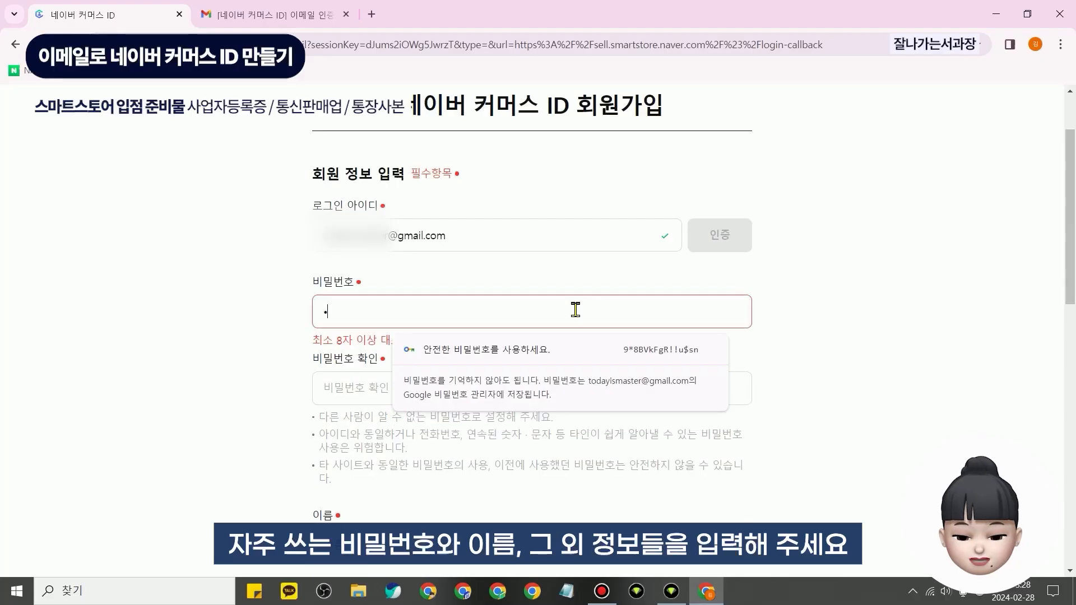
key("Tab")
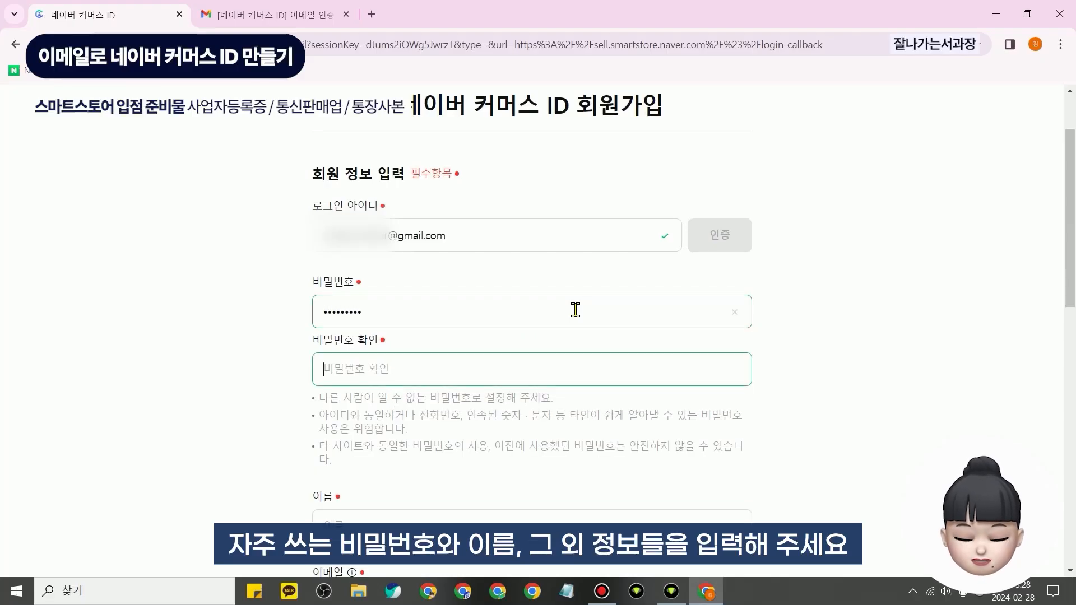
type("***")
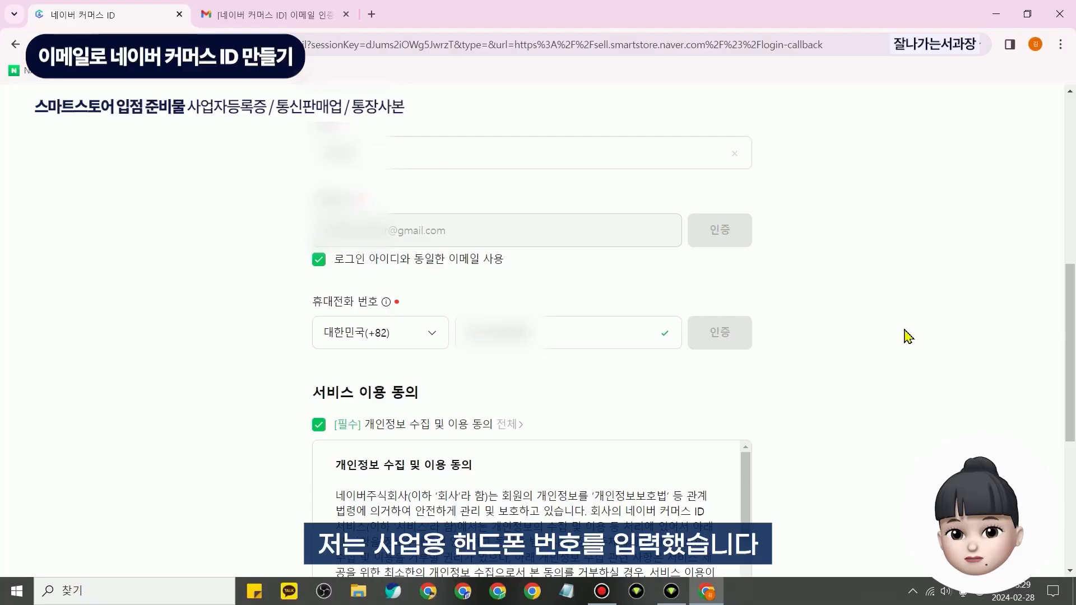
- Submit the Naver Commerce ID sign-up and save the password in the browser
scroll(912, 329, "down", 5)
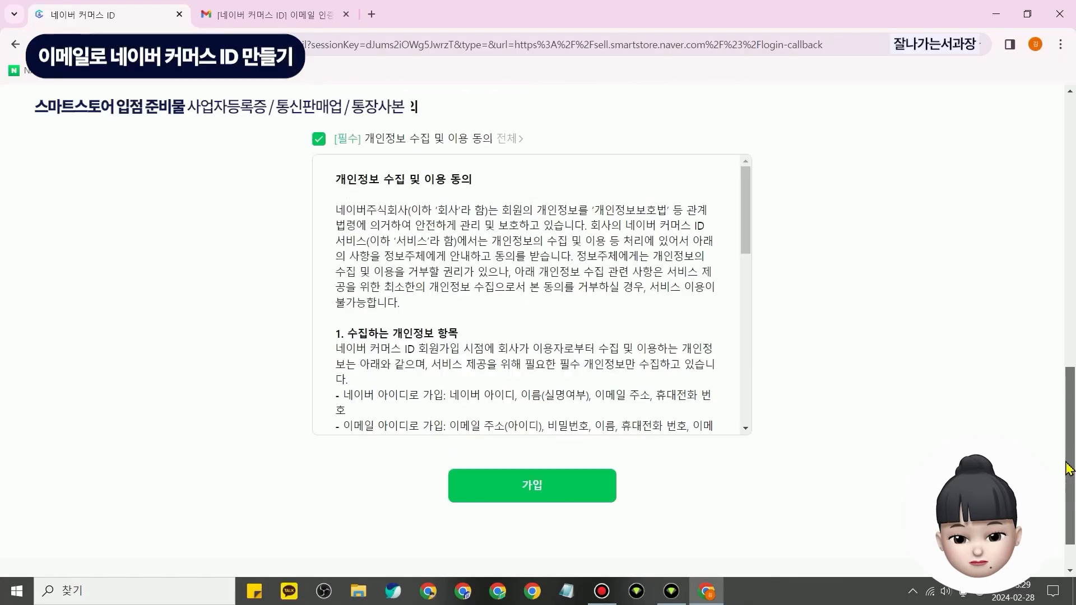
left_click(506, 475)
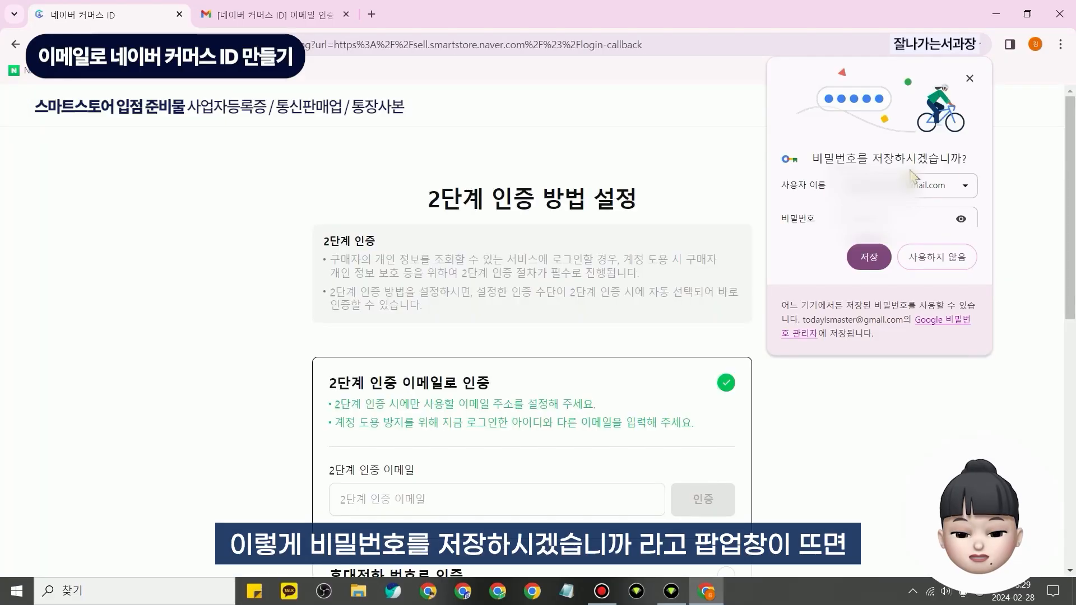
left_click(869, 257)
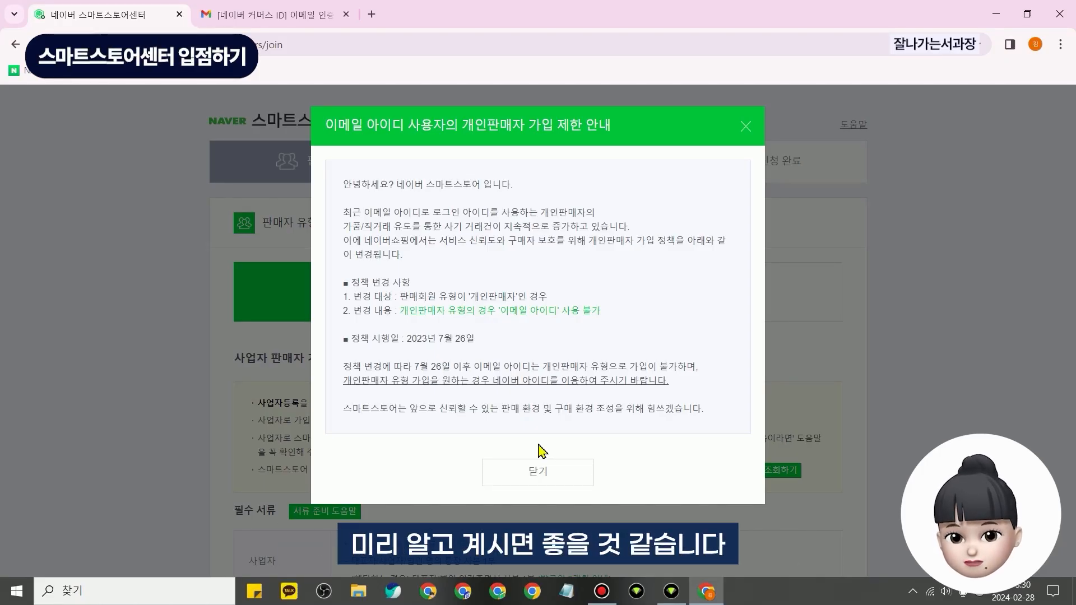
- Close the personal seller restriction notice and review the business seller type requirements
left_click(552, 483)
scroll(1063, 298, "down", 2)
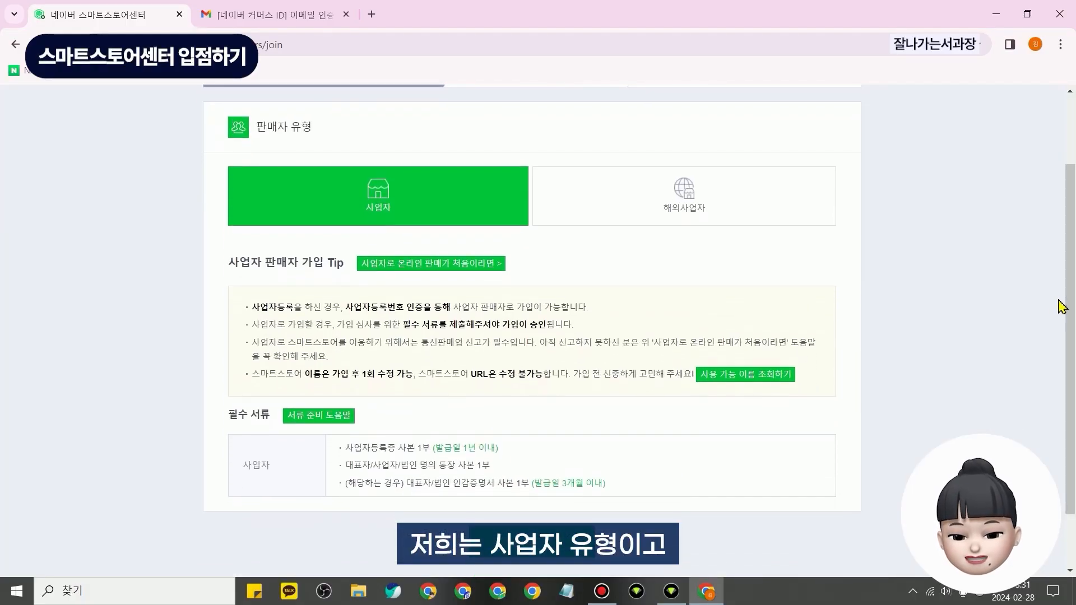
- Continue as a domestic business seller and submit the business registration number
left_click(560, 552)
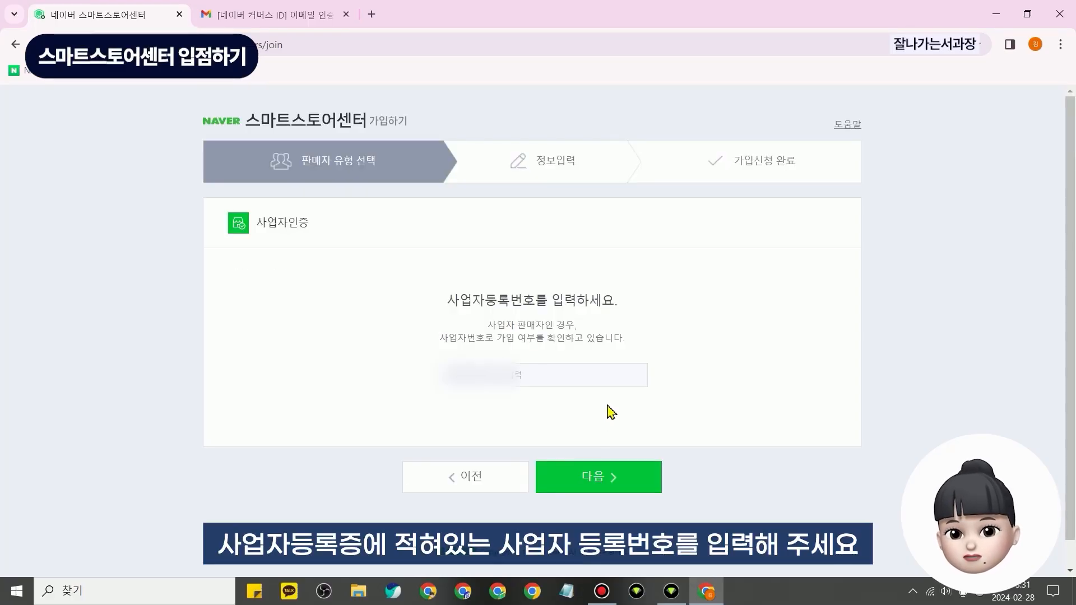
left_click(600, 491)
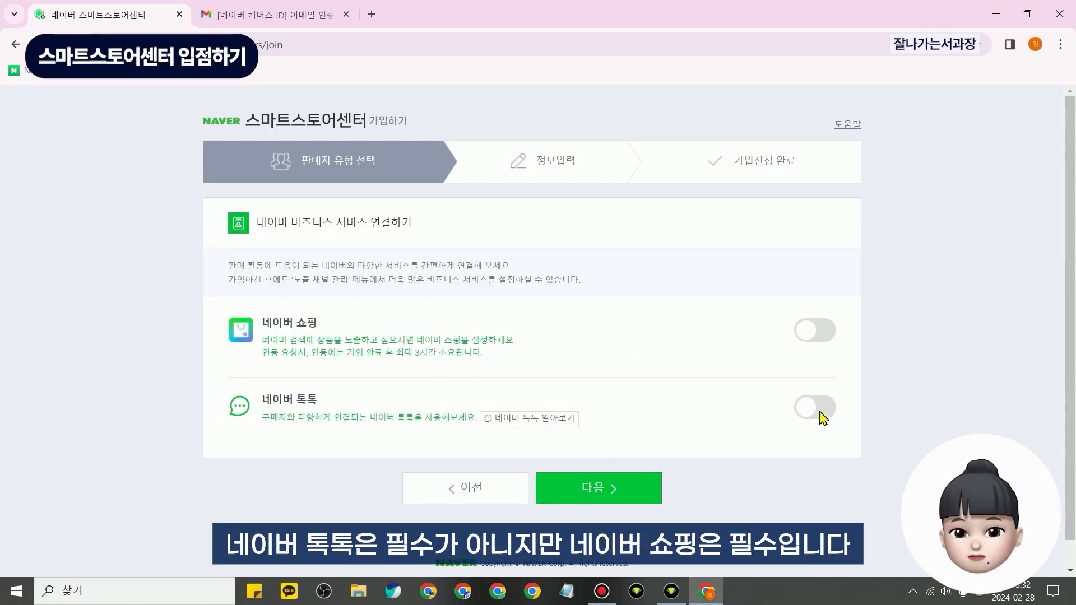
- Turn on the Naver Shopping connection, acknowledge its notice, and continue
left_click(811, 334)
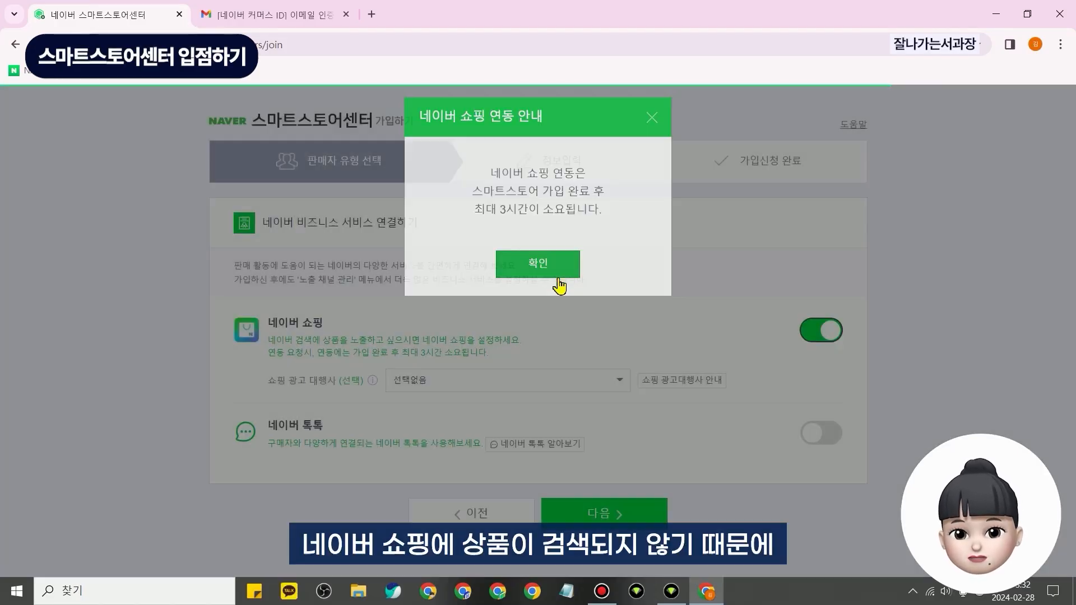
left_click(558, 272)
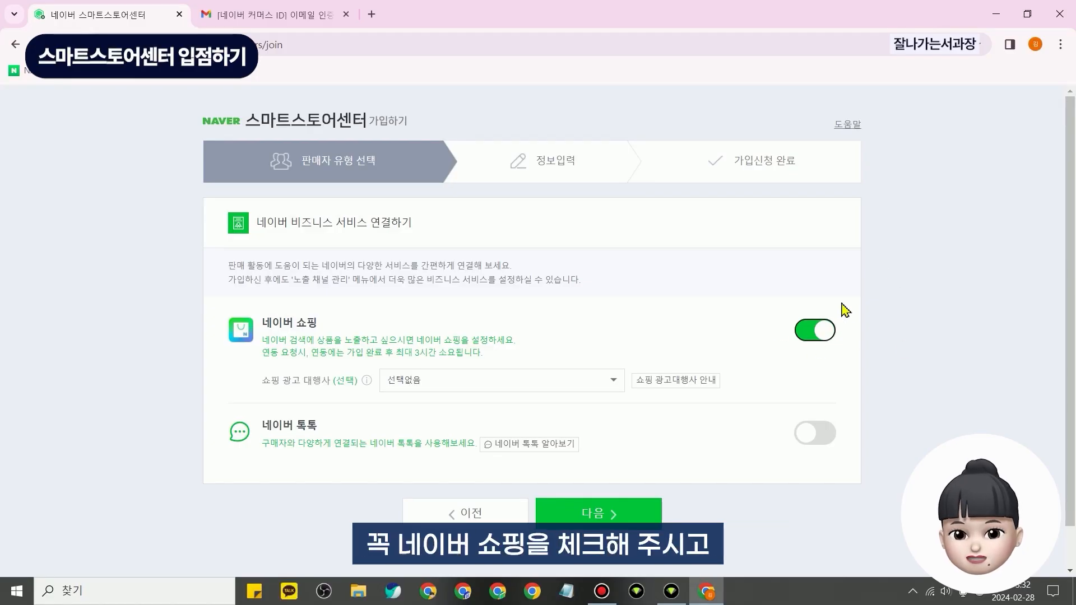
left_click(623, 520)
- Leave the optional event consent unchecked, continue past the terms, and confirm the required-documents notice
left_click_drag(1069, 238, 1068, 457)
left_click(351, 356)
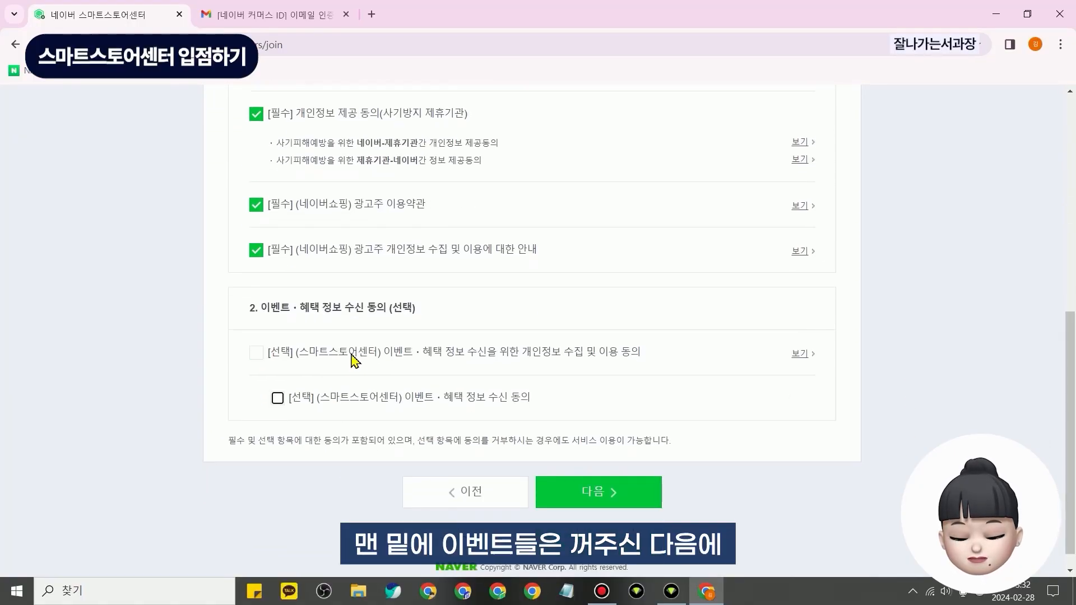
left_click(592, 500)
left_click(528, 280)
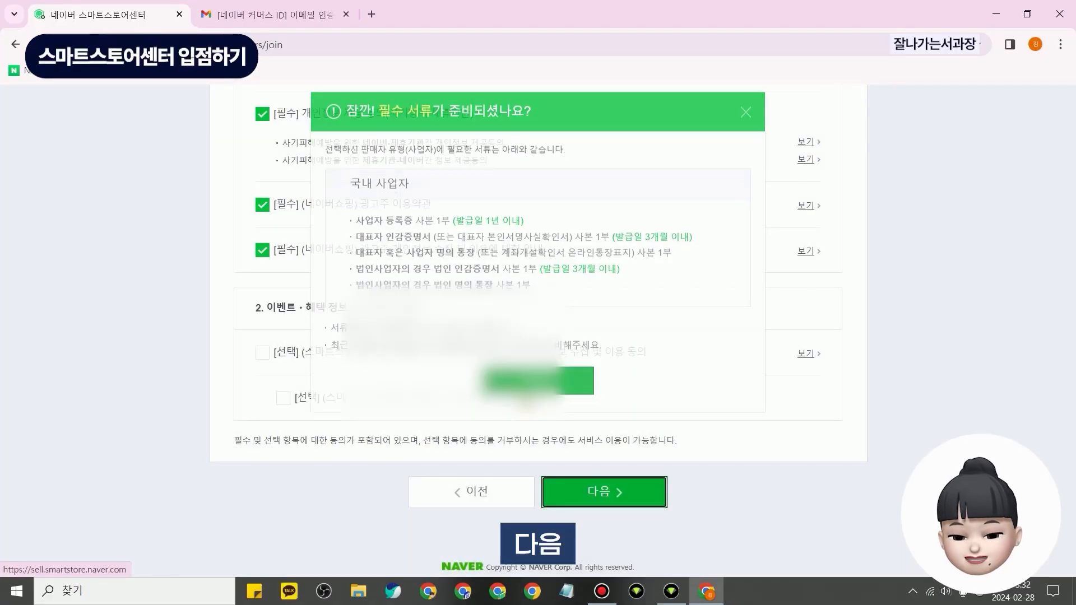
left_click(523, 399)
- Look up the business address by road name, pick the search result, and save it
left_click(812, 320)
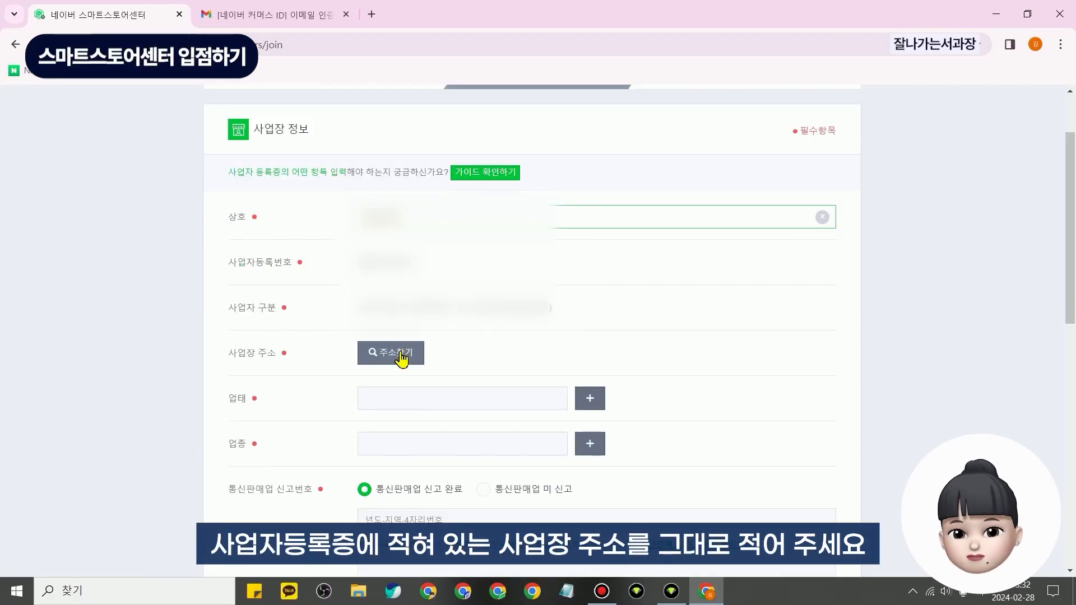
left_click(402, 358)
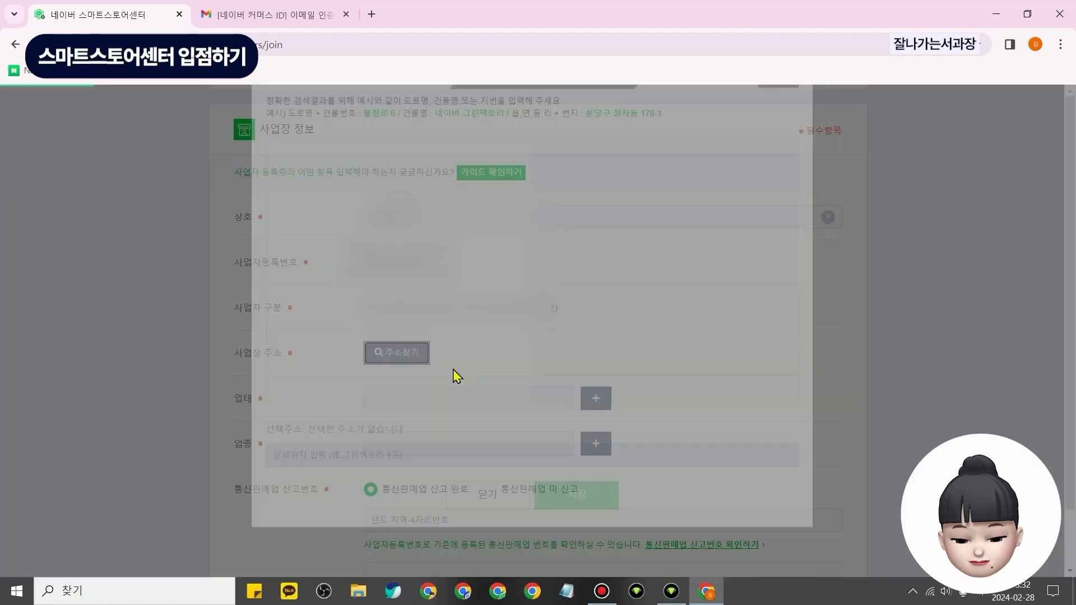
left_click(440, 175)
type("피포곡로")
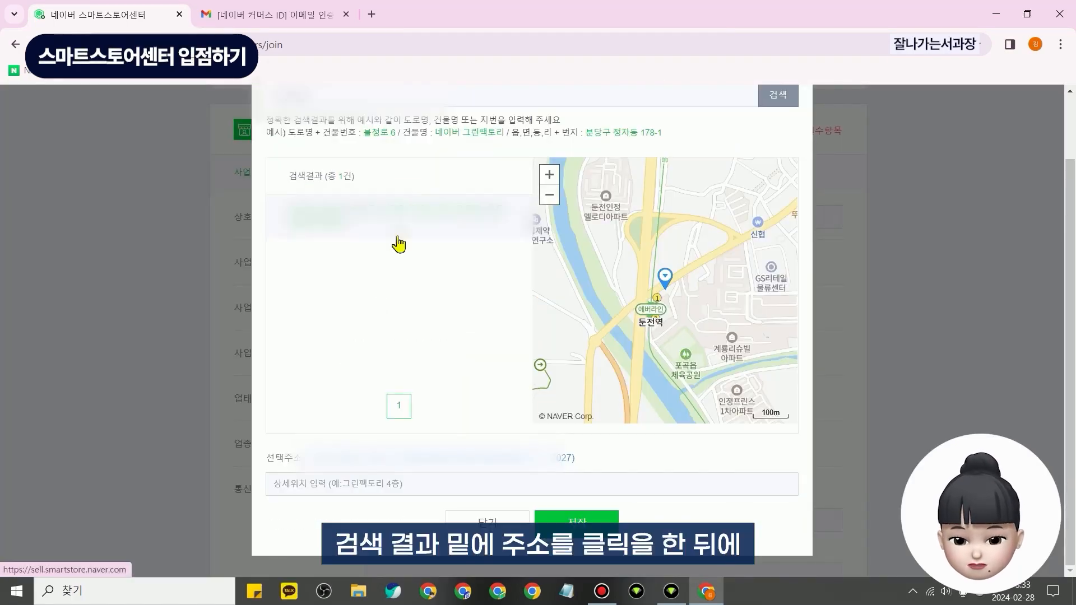
left_click(437, 233)
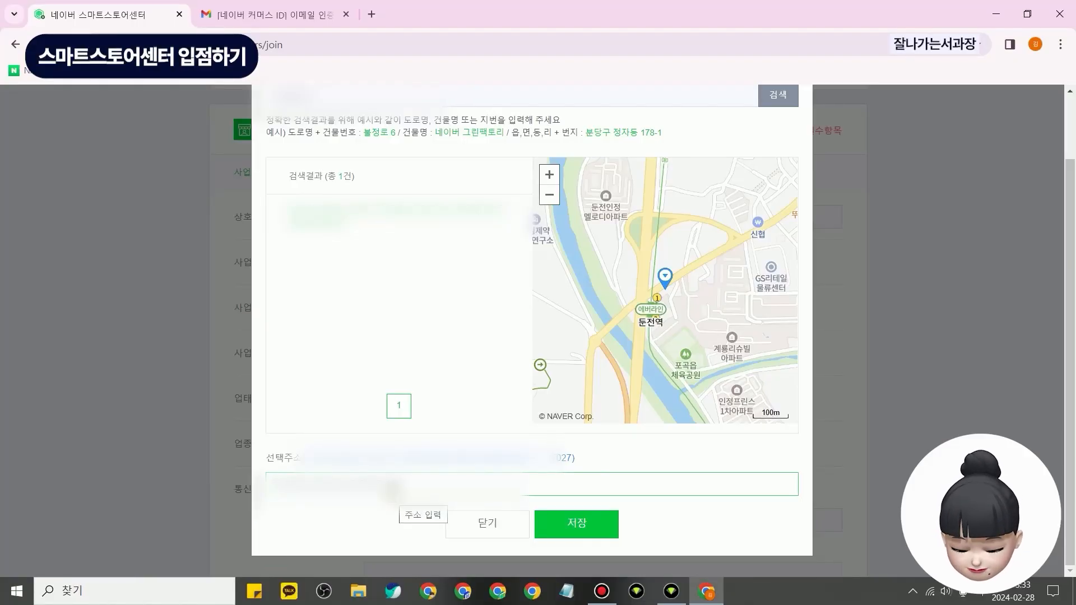
left_click(576, 521)
- Enter the business category 도매 및 소매업 and add business items including 전자상거래소매업
left_click(482, 323)
type("도매")
type("및 소매업")
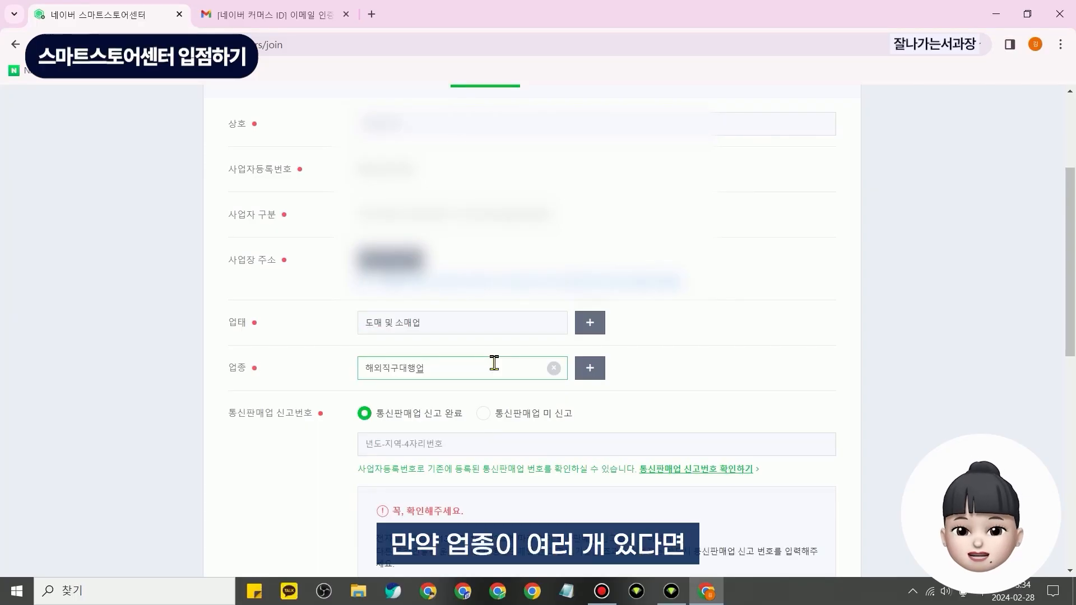
left_click(589, 368)
left_click(503, 395)
type("전자상거래소매업")
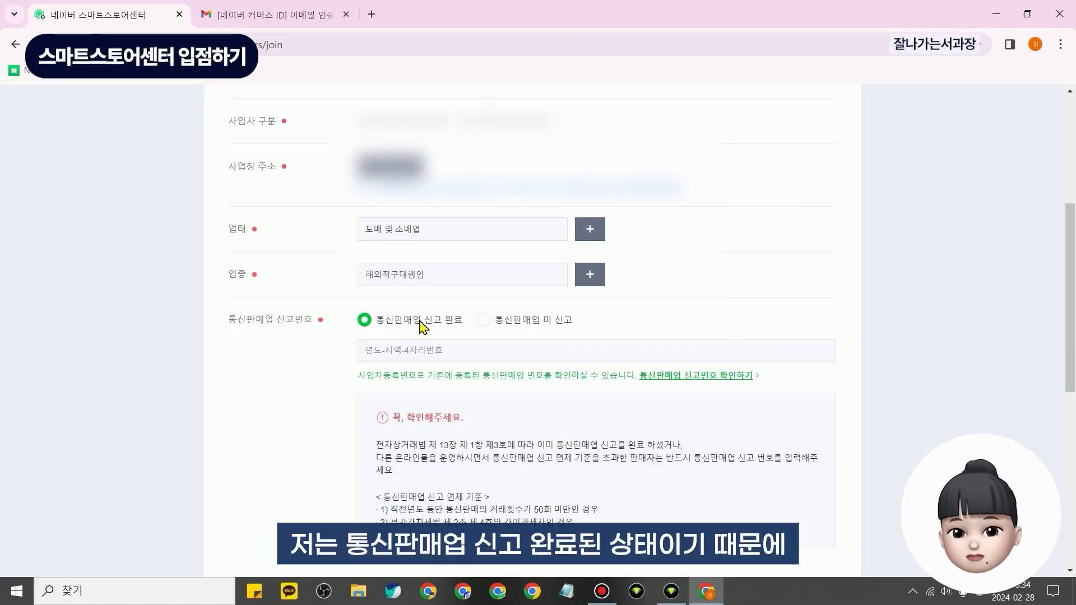
- Enter the 통신판매업 report number
left_click(452, 351)
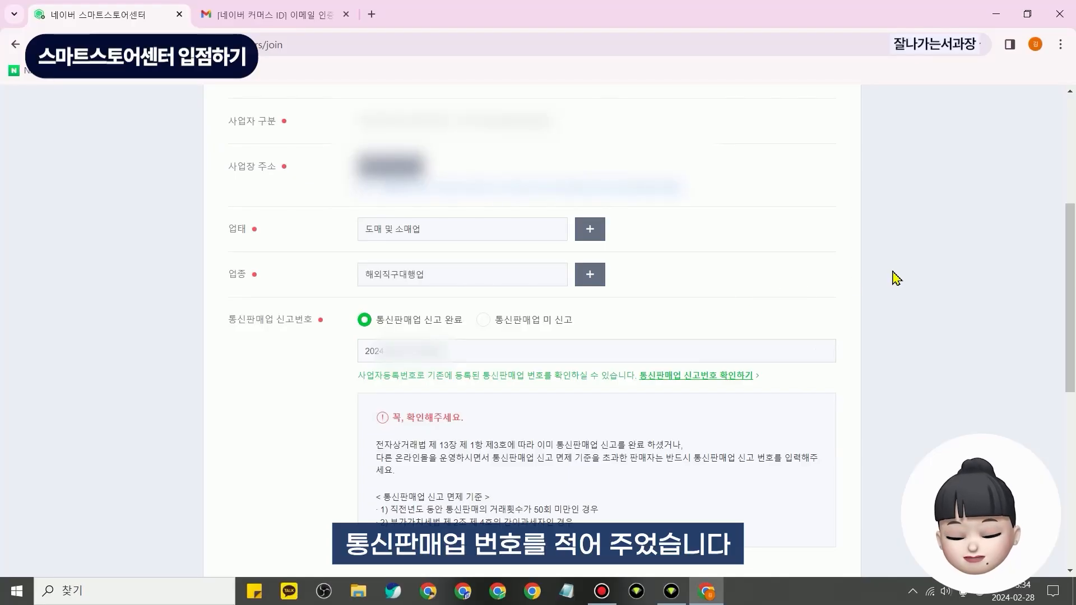
- Verify the representative by mobile phone authentication, confirm the result, and continue
left_click_drag(1070, 224, 1070, 378)
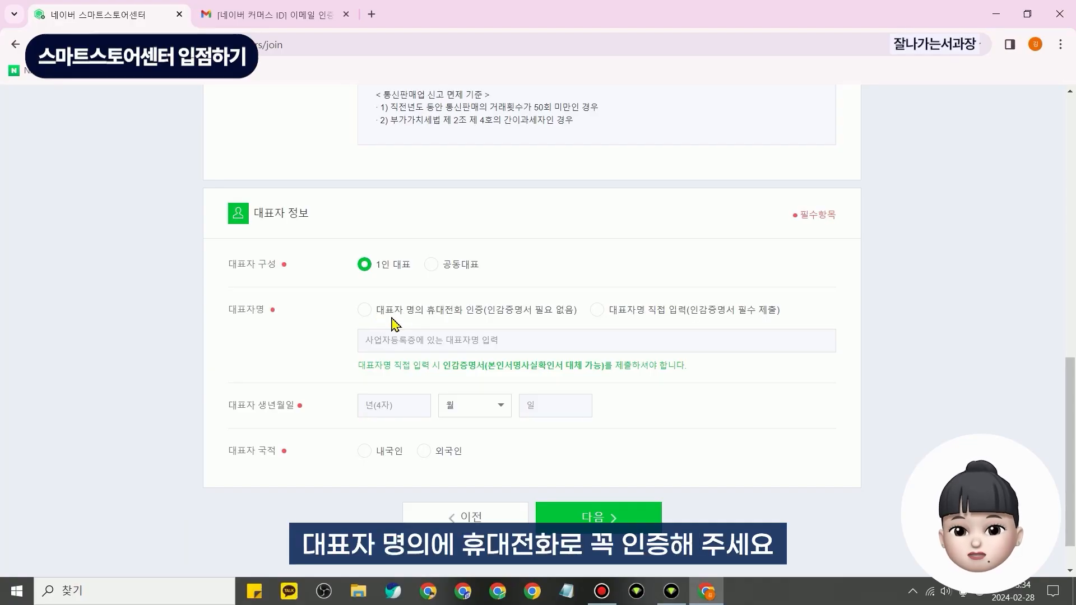
left_click(413, 317)
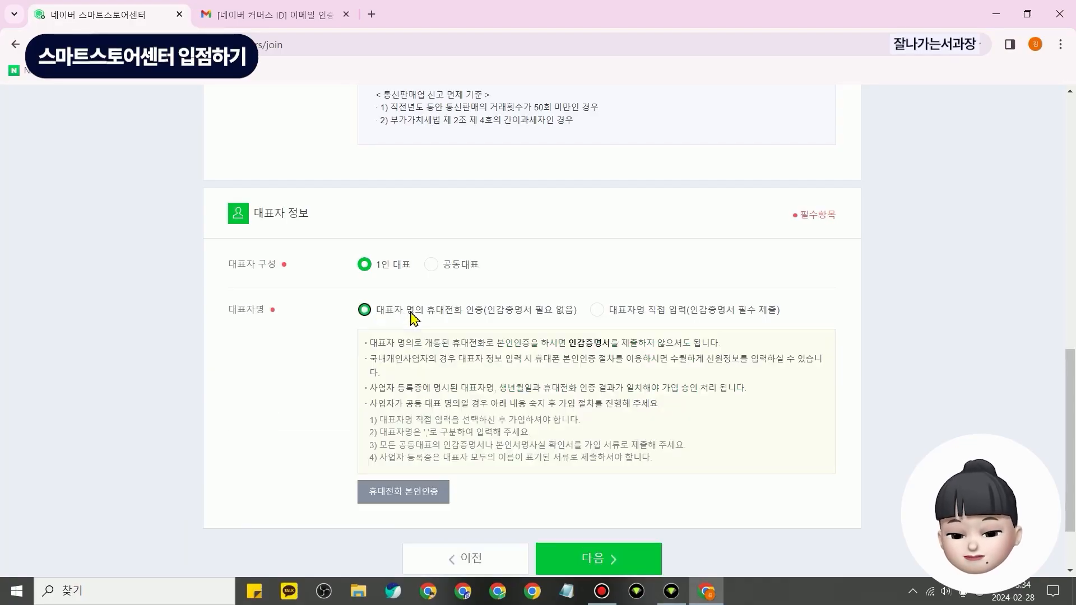
left_click(417, 494)
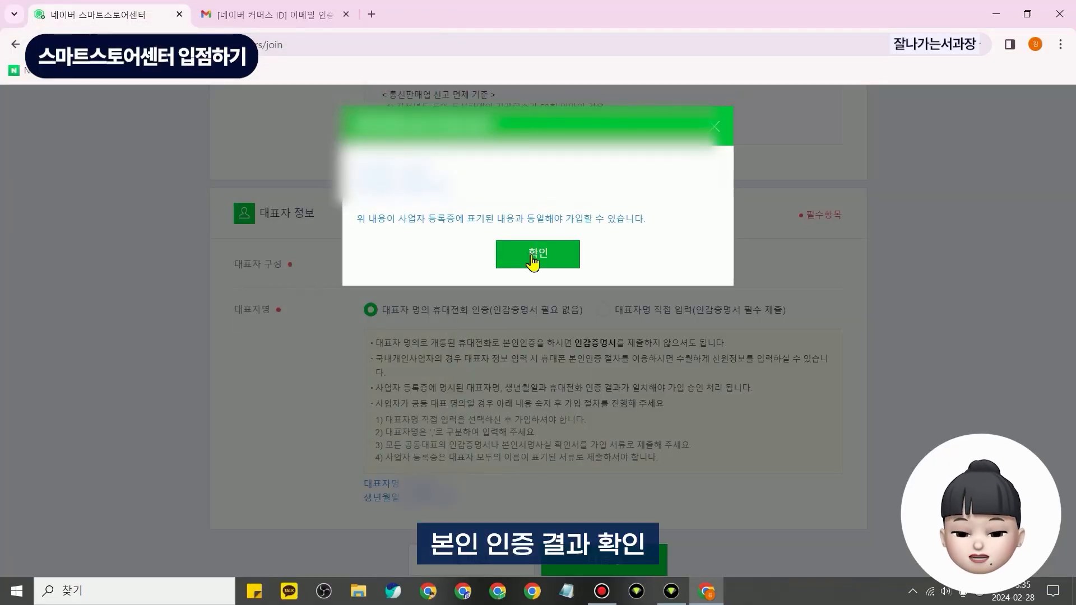
left_click(532, 260)
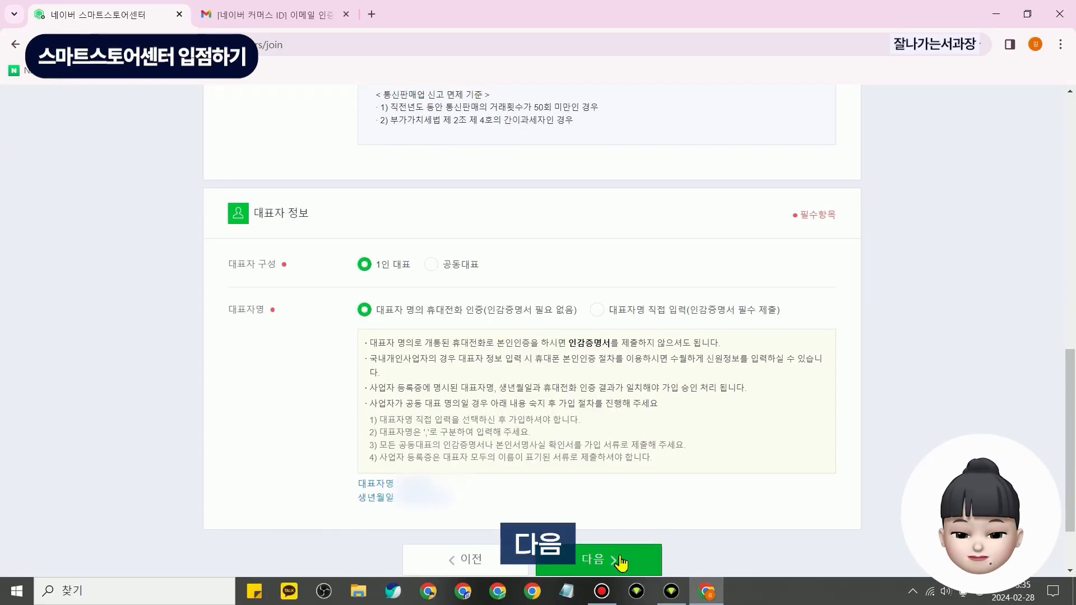
left_click(621, 562)
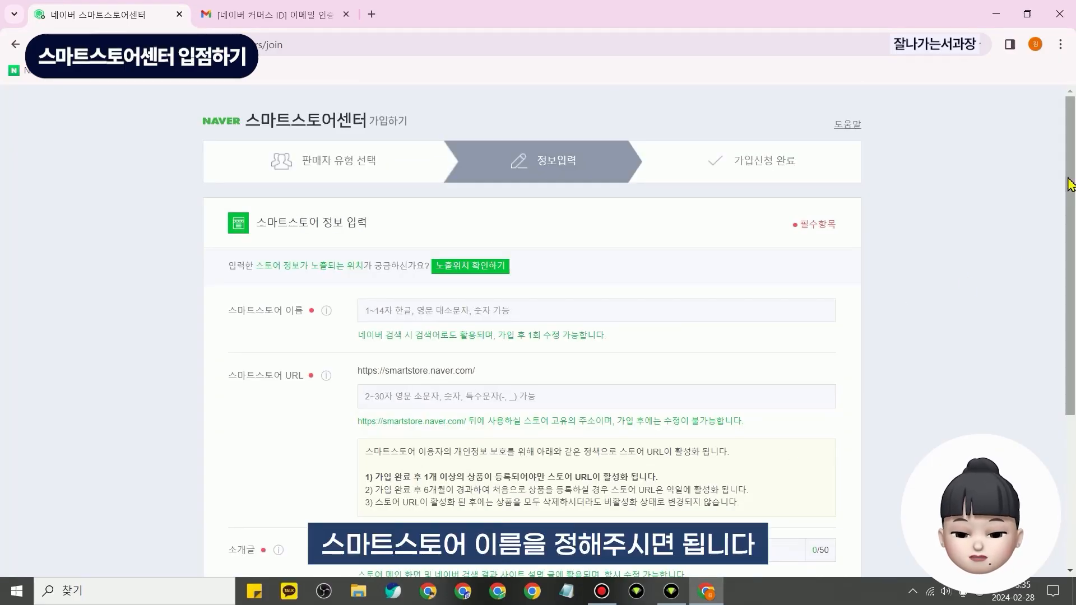
- Fill in the store name, URL, introduction 해외 직구 상품 소개하는 스토어 and customer service phone, then continue
scroll(1070, 185, "down", 1)
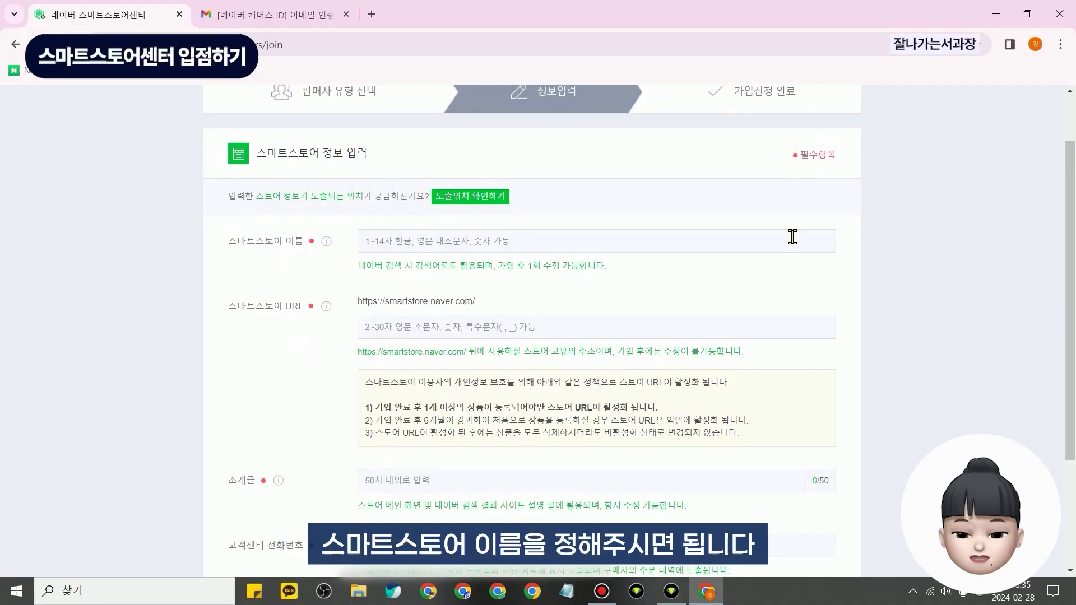
left_click(792, 238)
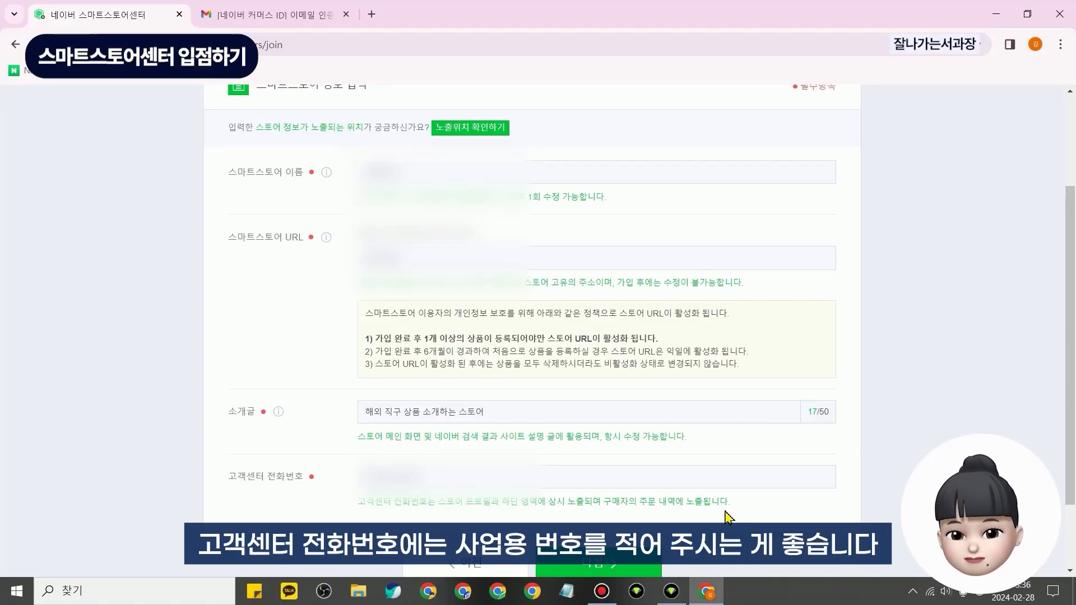
left_click(611, 568)
- Set the representative category to 패션잡화, apply for sales permission, and tick overseas product sales
left_click(489, 279)
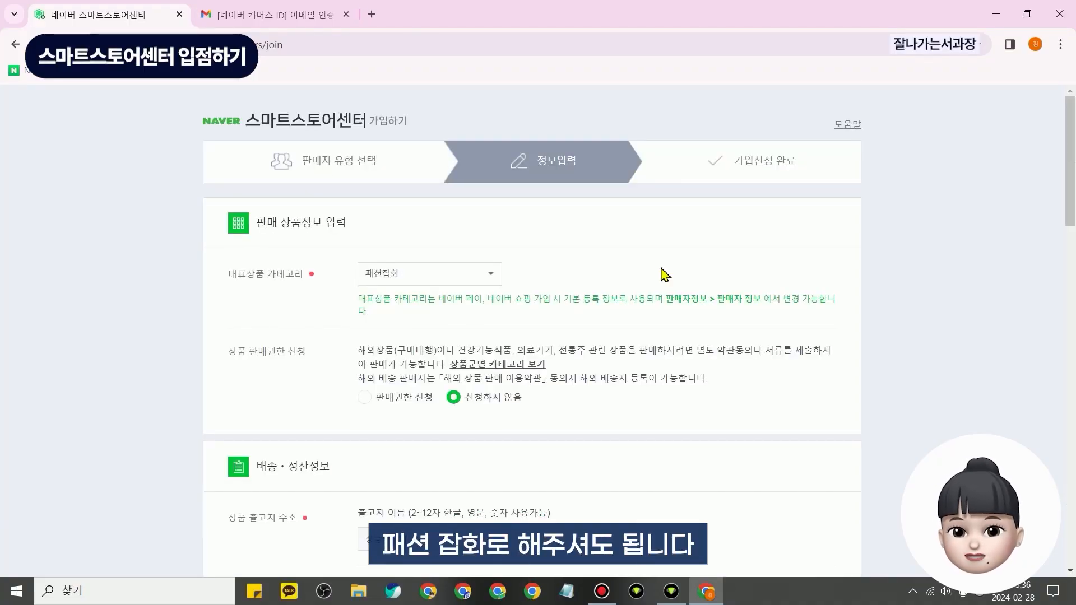
scroll(257, 244, "down", 2)
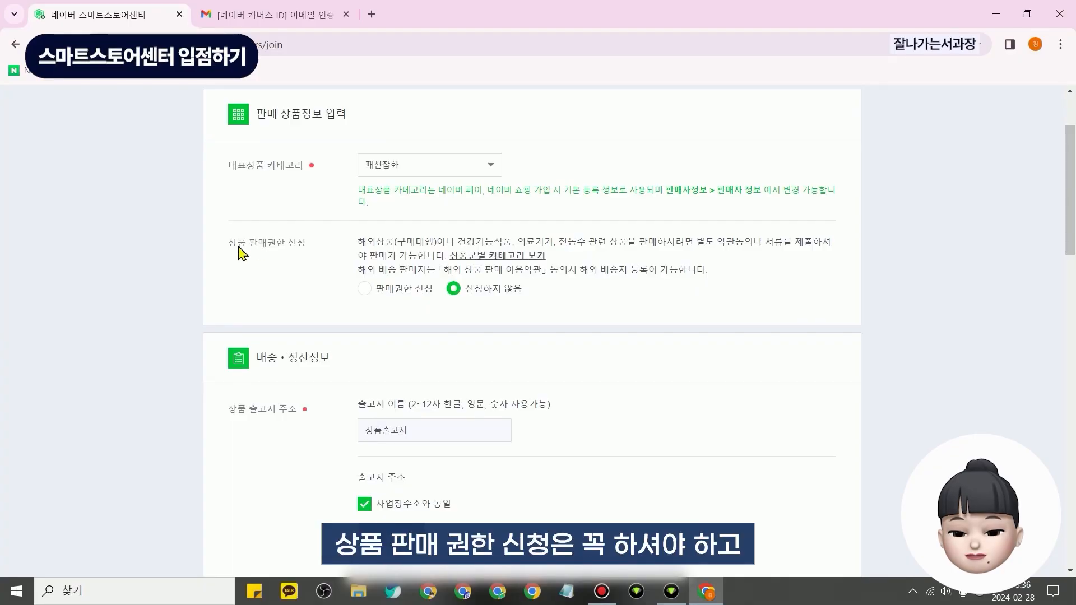
left_click(364, 288)
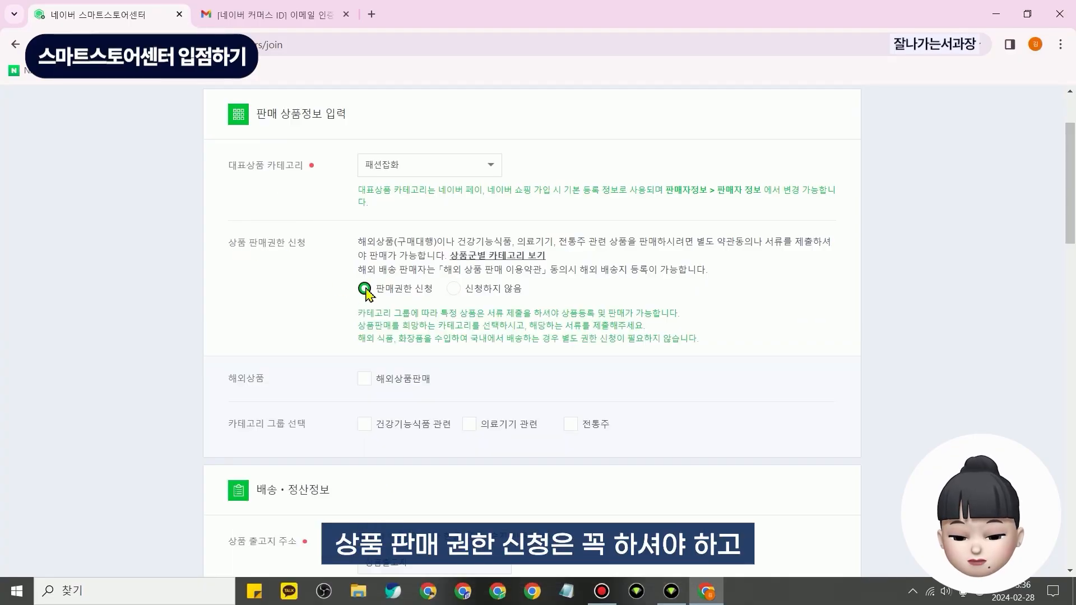
left_click(365, 379)
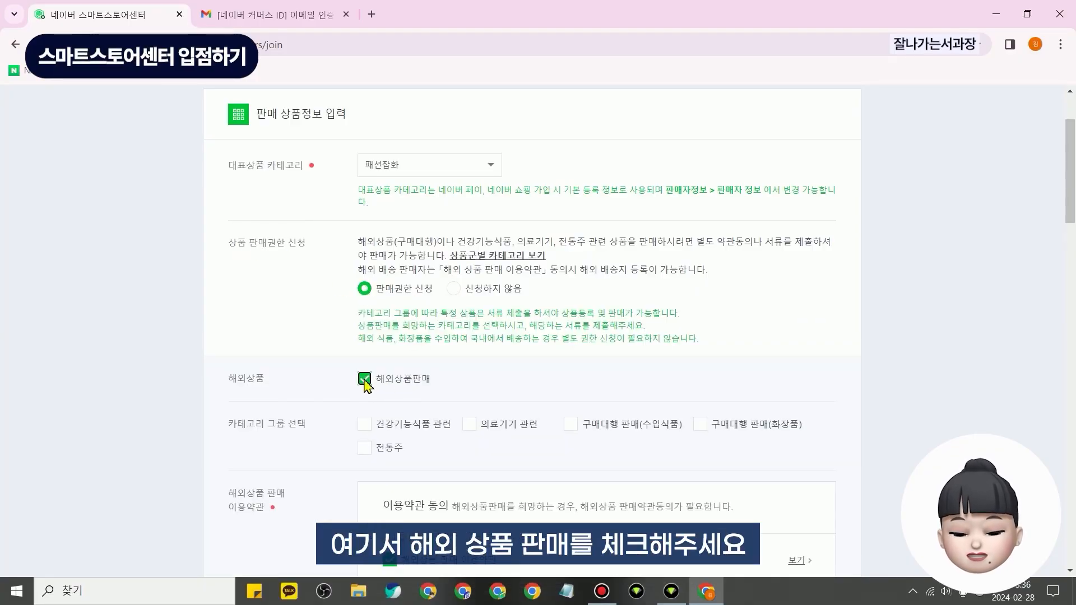
- Tick and untick the 구매대행 판매(수입식품) and 구매대행 판매(화장품) category groups
scroll(608, 313, "down", 2)
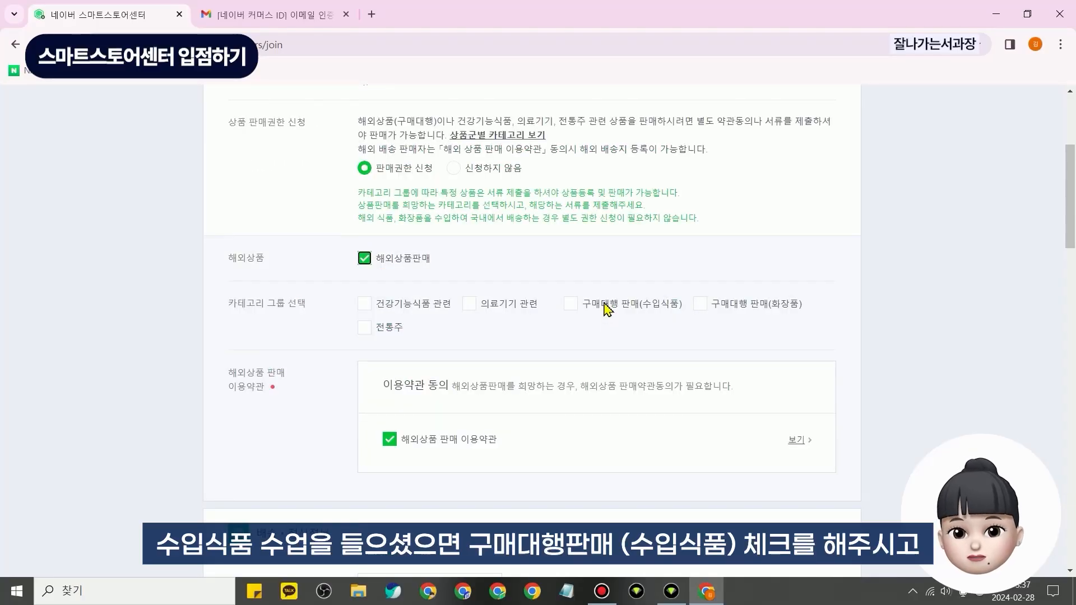
left_click(594, 312)
left_click(595, 312)
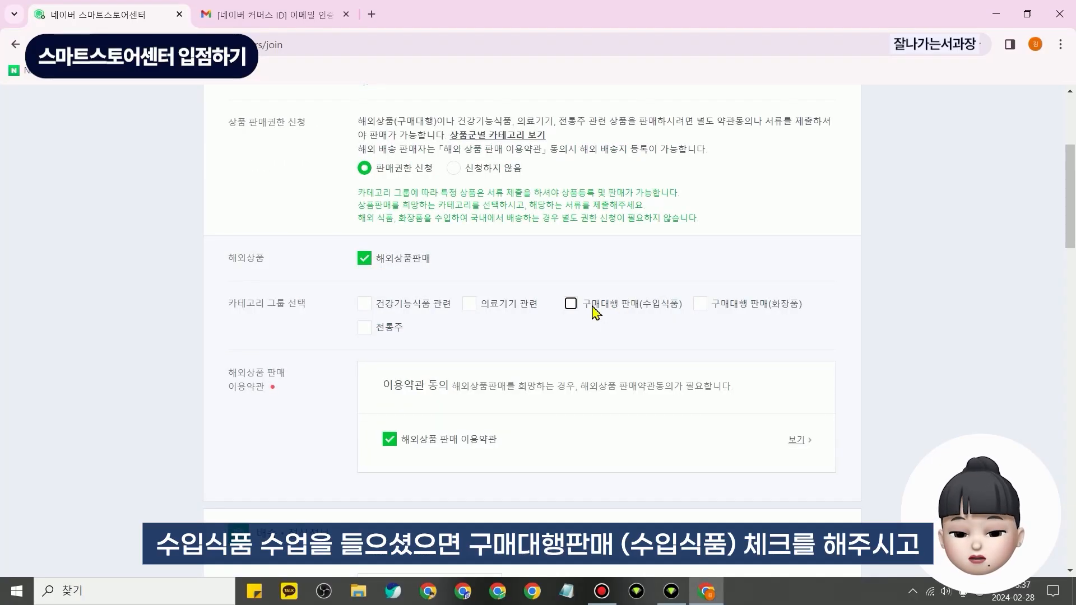
left_click(737, 311)
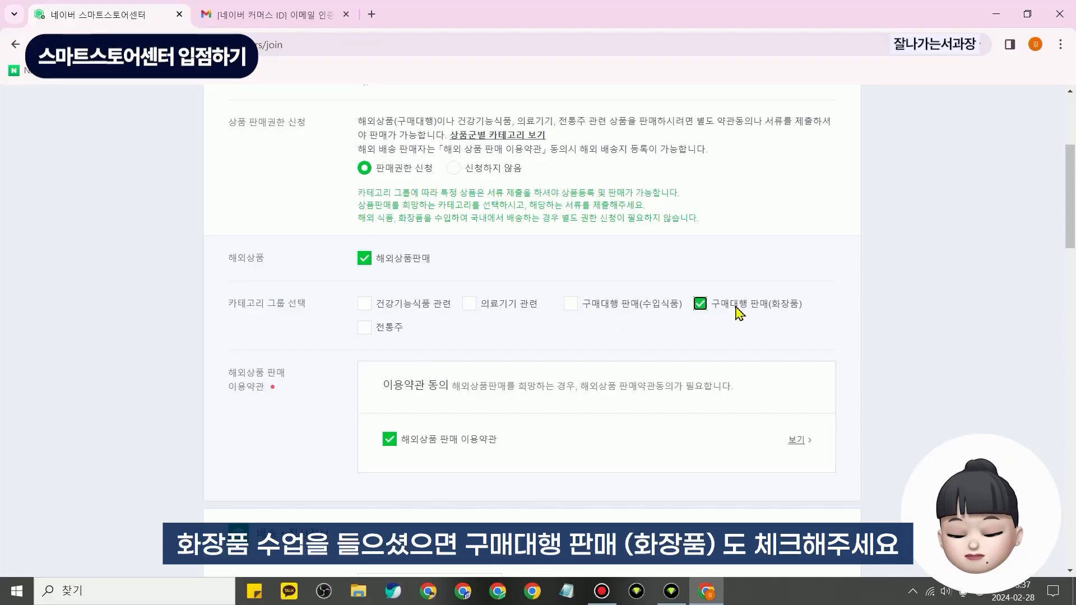
left_click(737, 311)
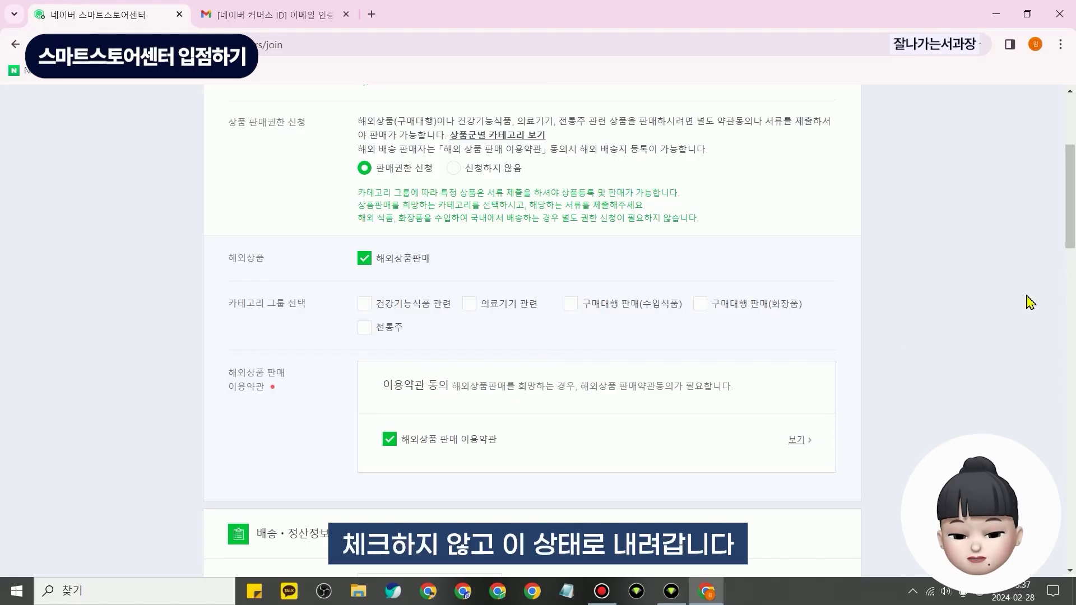
- Set the delivery type to 택배 and the import type to 정식
scroll(1070, 198, "down", 7)
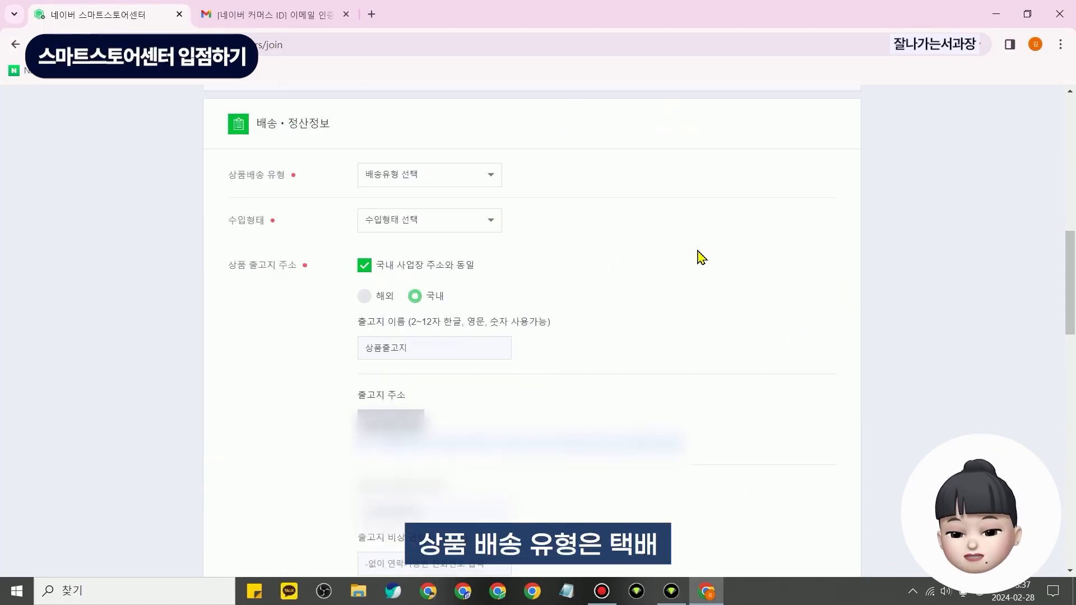
left_click(484, 178)
left_click(482, 197)
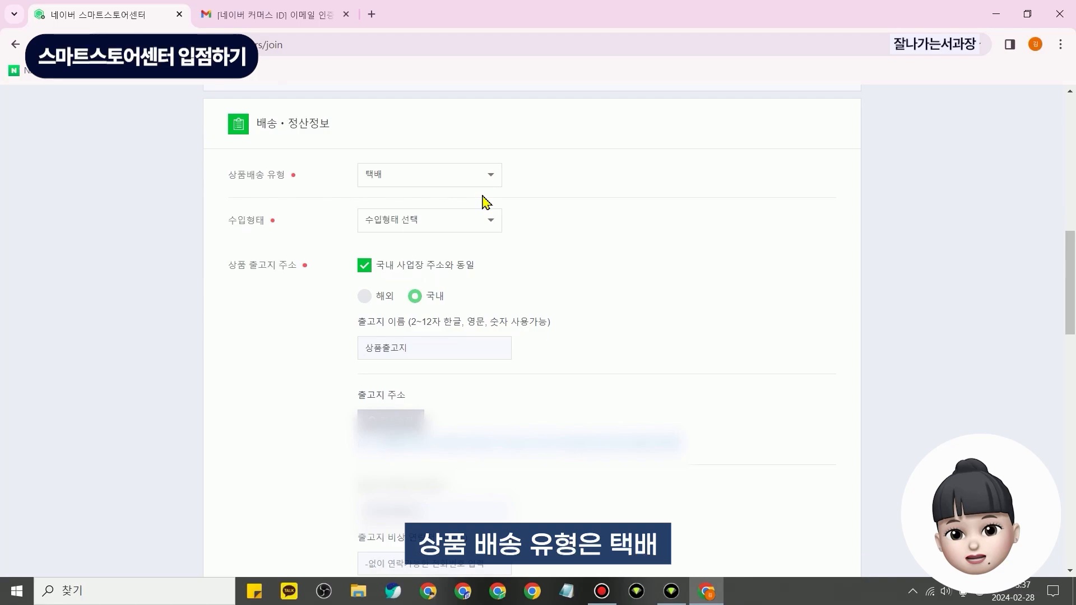
left_click(466, 220)
left_click(466, 255)
- Make the shipping origin an overseas address instead of the business address and rename it 해외출고지
scroll(1018, 269, "down", 2)
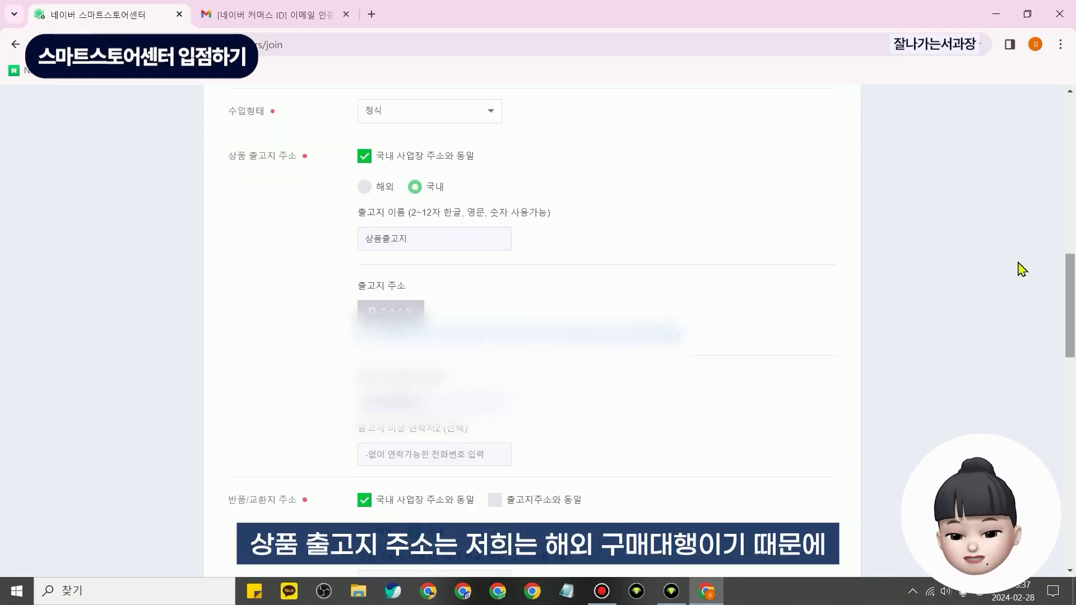
left_click(396, 160)
left_click(364, 188)
left_click(386, 240)
left_click_drag(386, 239, 325, 245)
type("해외")
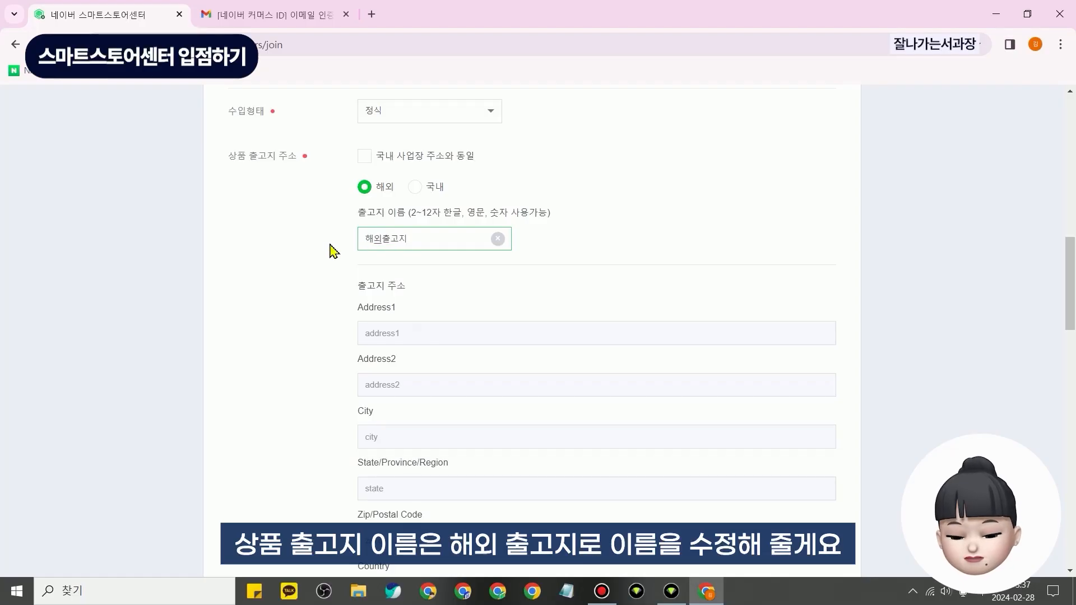
- Switch to the 바른직구 site and open the China center personal customs delivery address details
left_click(401, 265)
scroll(1071, 279, "down", 2)
left_click_drag(1071, 273, 1071, 271)
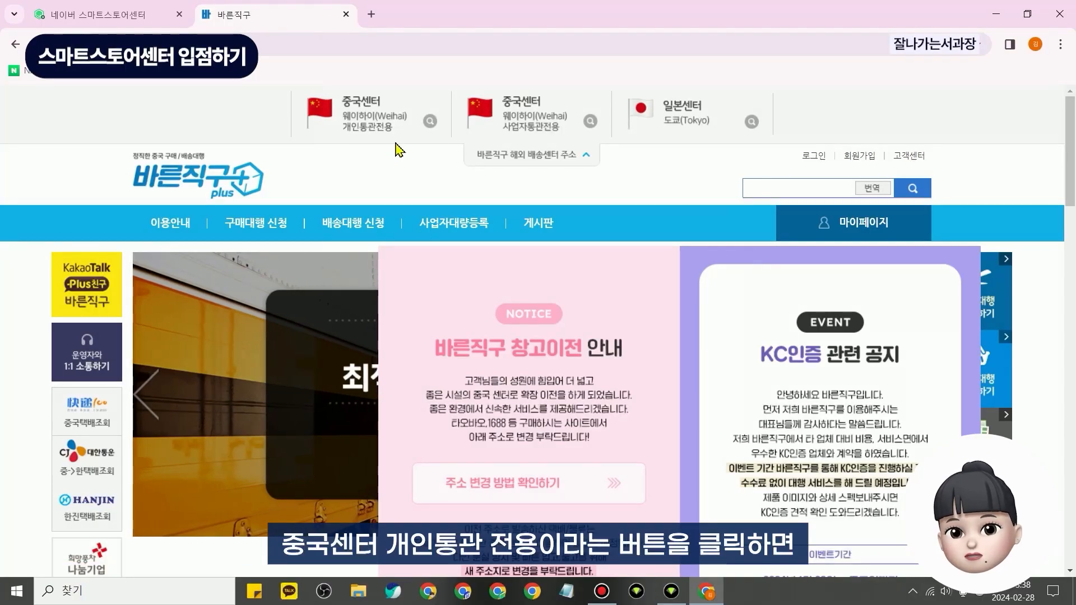
left_click(389, 117)
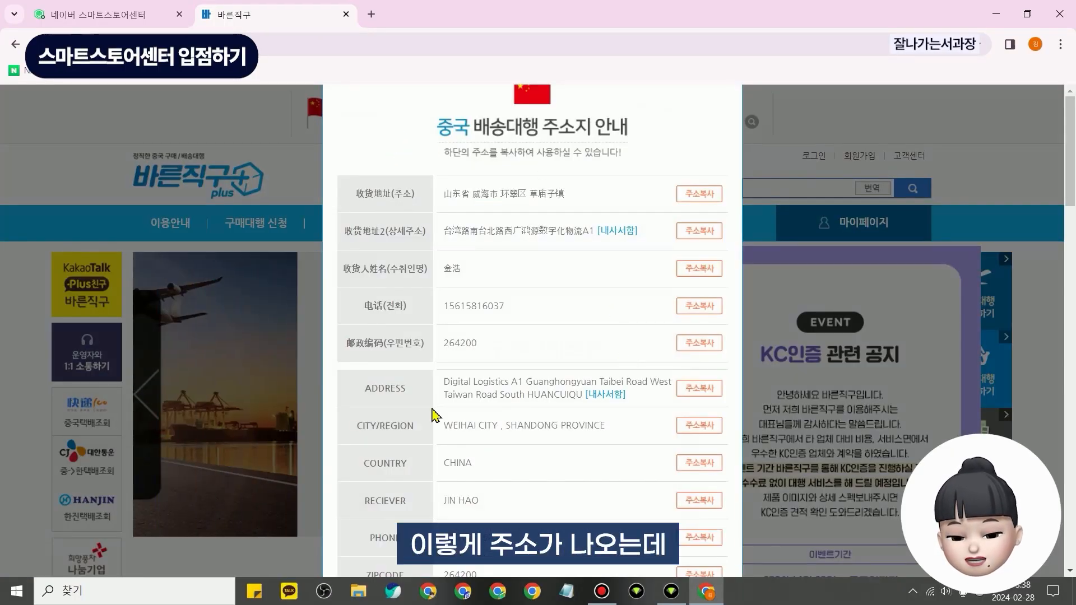
scroll(434, 415, "down", 2)
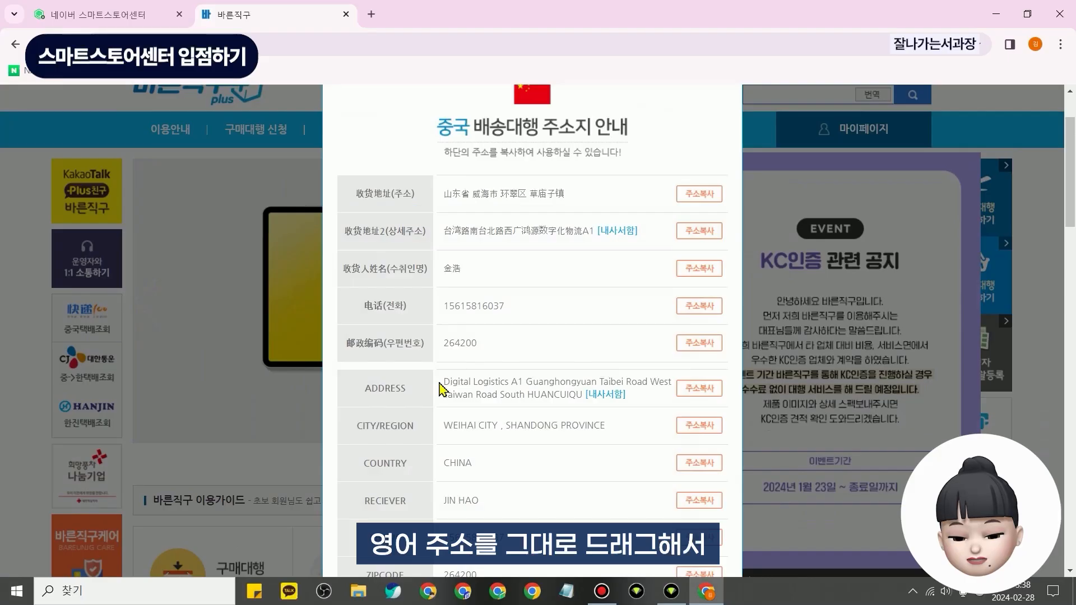
- Copy the first line of the China center's English ADDRESS and paste it into the shipping origin's Address1 field
left_click_drag(441, 383, 678, 396)
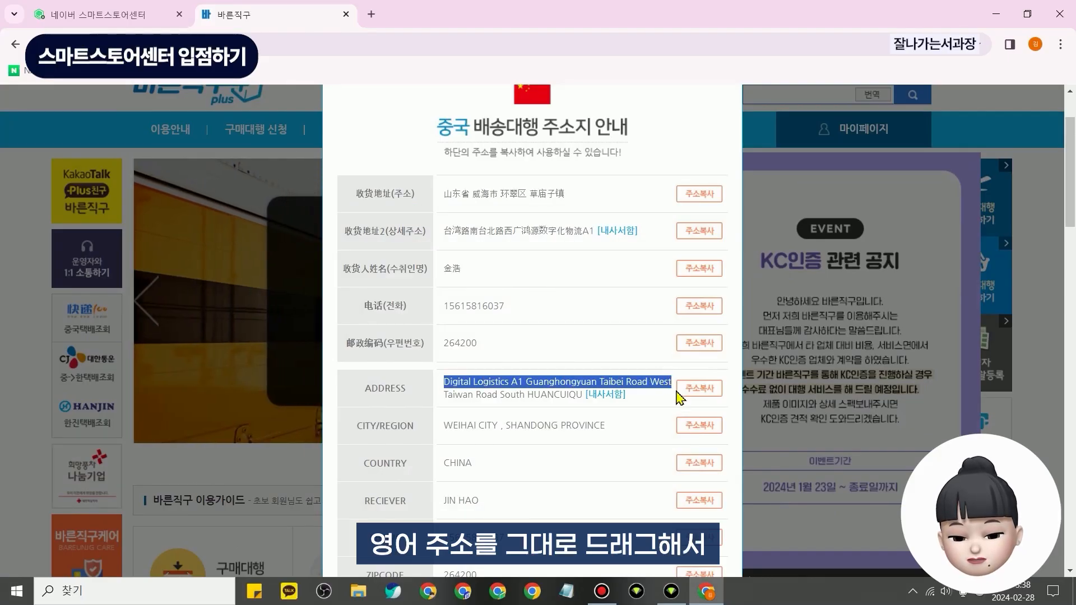
key("ctrl+c")
left_click(112, 17)
left_click(429, 222)
key("ctrl+v")
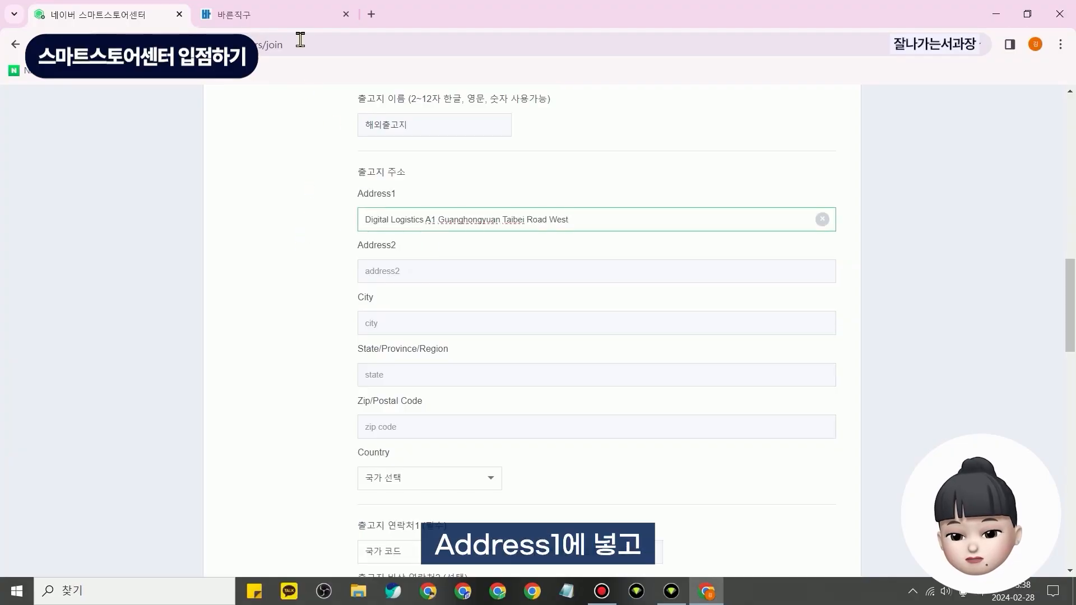
- Copy the second address line, Taiwan Road South HUANCUIQU, and paste it into Address2
left_click(303, 17)
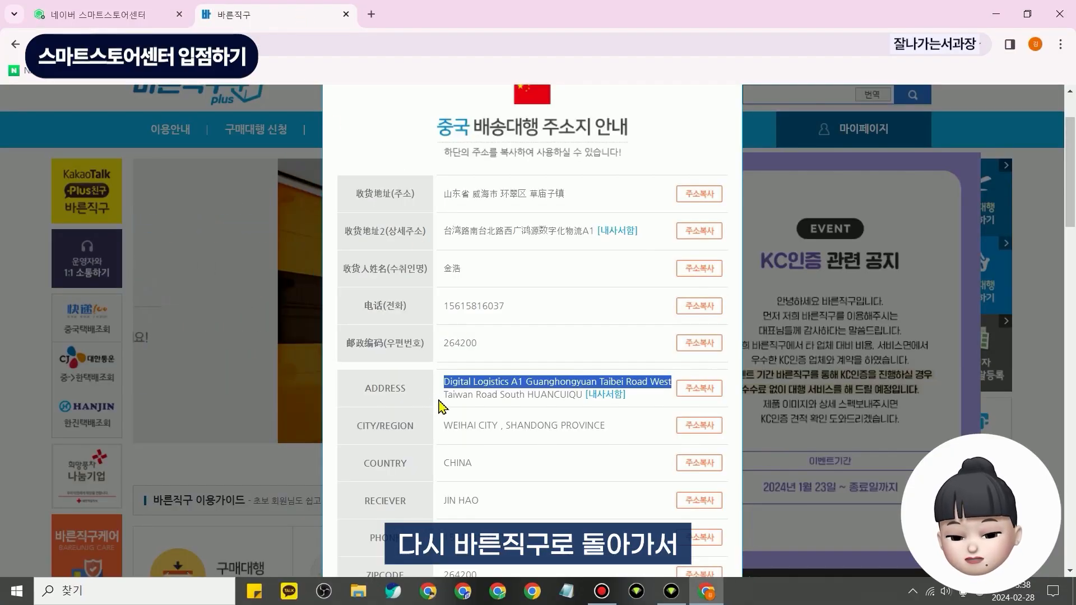
left_click_drag(444, 395, 582, 396)
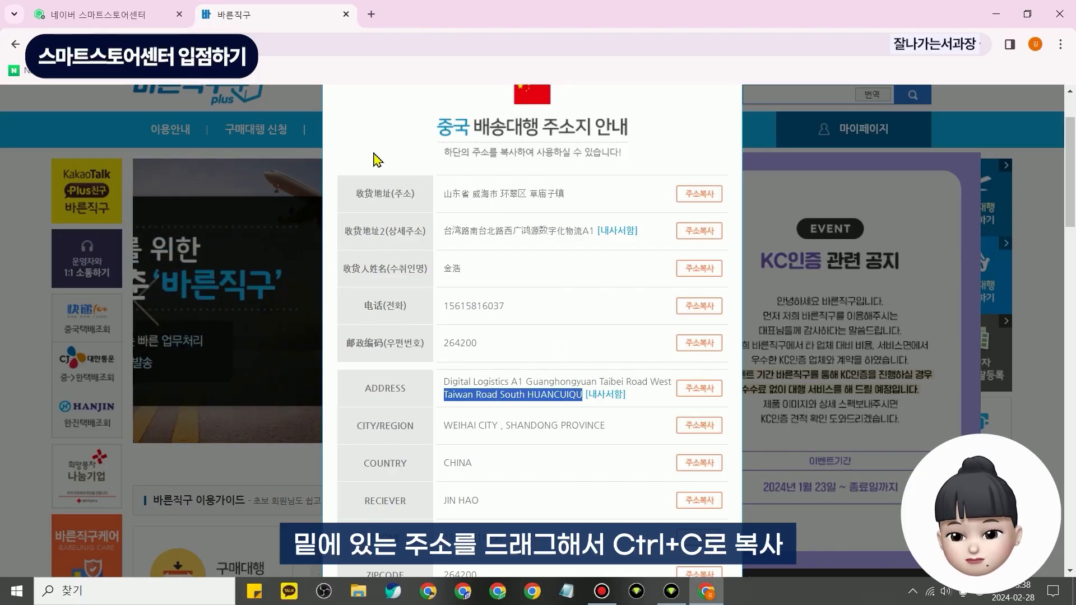
left_click(129, 14)
left_click(471, 274)
key("ctrl+v")
- Copy WEIHAI CITY from the center's address and paste it into the City field
key("ctrl+Tab")
left_click_drag(444, 425, 495, 439)
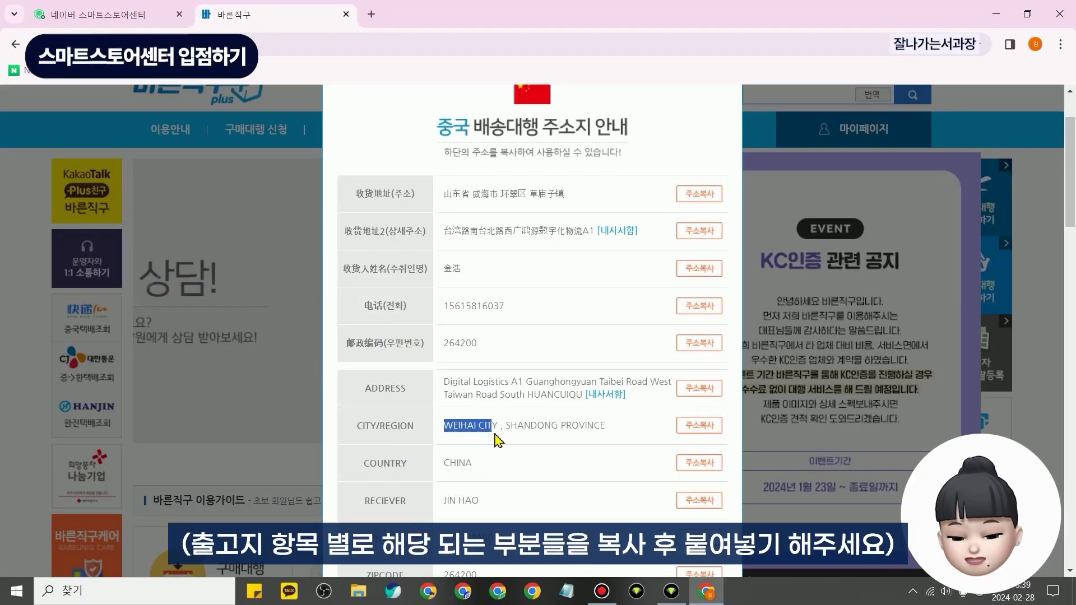
left_click(110, 17)
left_click(427, 332)
key("ctrl+v")
- Copy SHANDONG PROVINCE and paste it into the State/Province/Region field
left_click(269, 17)
mouse_move(506, 426)
left_mouse_down()
mouse_move(602, 433)
mouse_move(506, 427)
left_mouse_up()
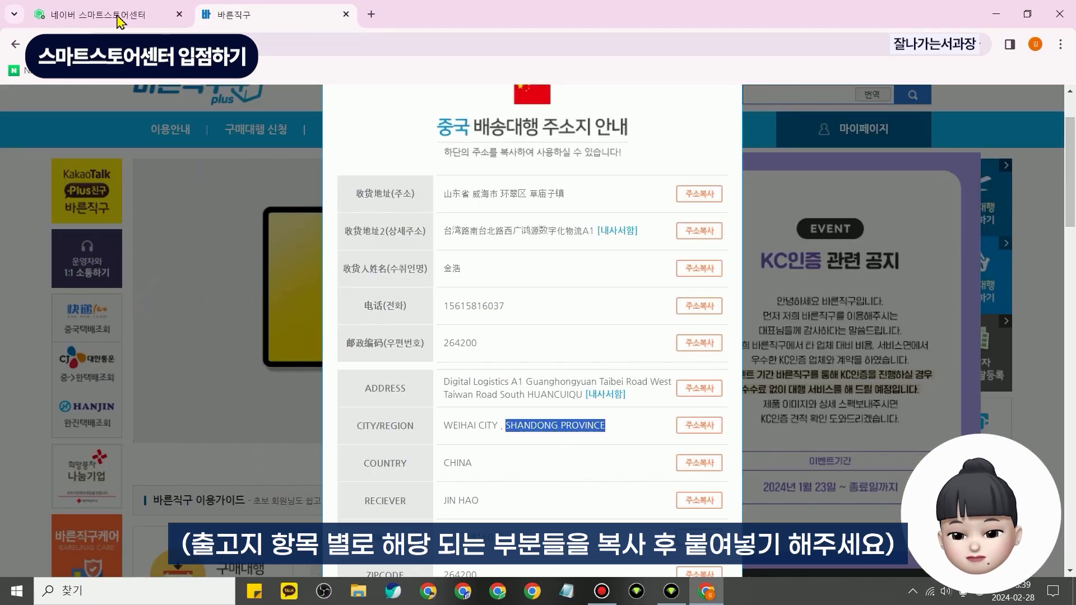
key("ctrl+c")
left_click(118, 19)
left_click(399, 363)
key("ctrl+v")
- Copy the center's postal code 264200 and paste it into the Zip/Postal Code field
left_click(269, 17)
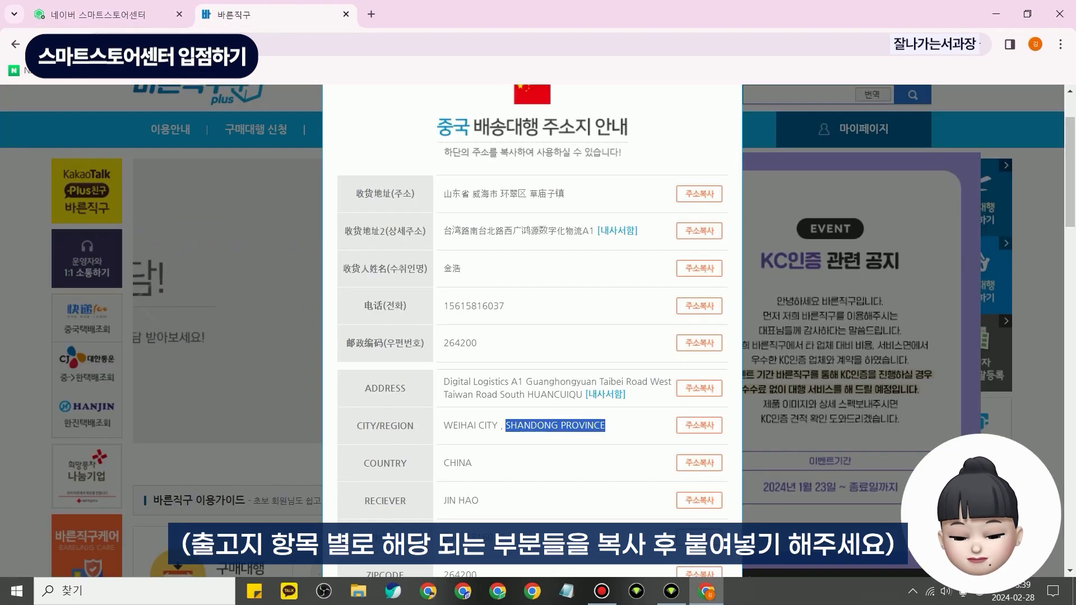
left_click(699, 343)
left_click(661, 136)
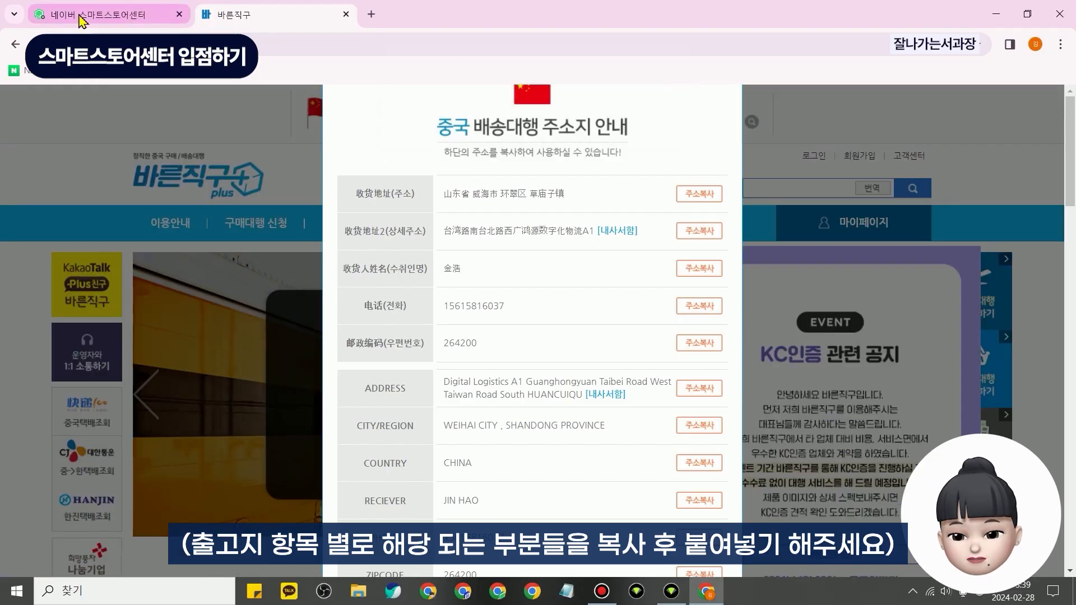
left_click(82, 16)
left_click(380, 421)
key("ctrl+v")
- Set the shipping origin's Country to 중국 (CN)
left_click(488, 478)
scroll(426, 455, "down", 5)
scroll(495, 451, "down", 10)
left_click(409, 469)
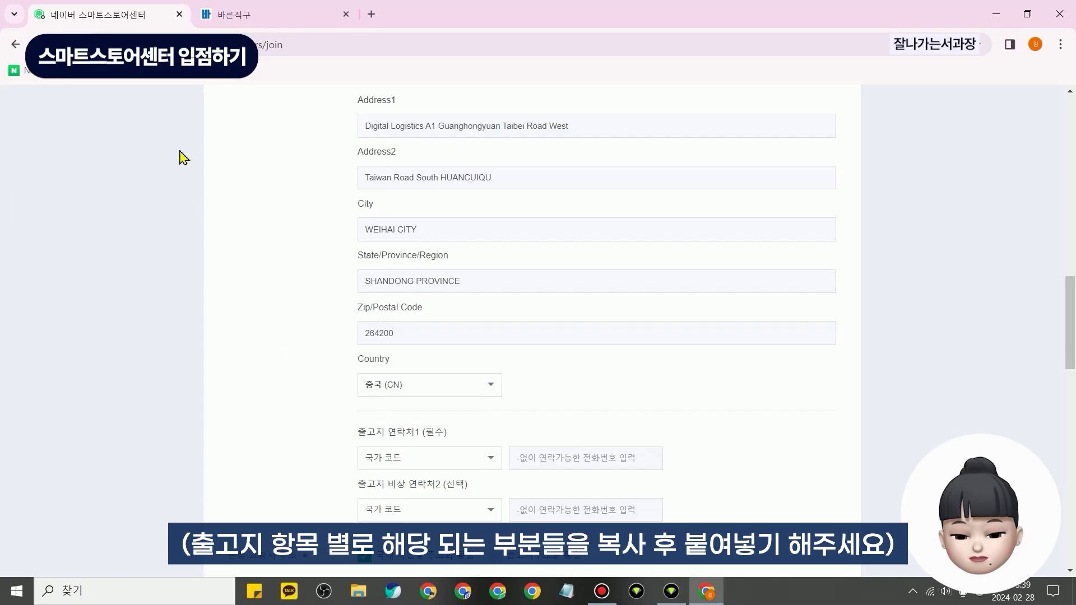
- Set the shipping contact 1 country code to 중국 (+86) and paste the center's phone number
left_click(274, 14)
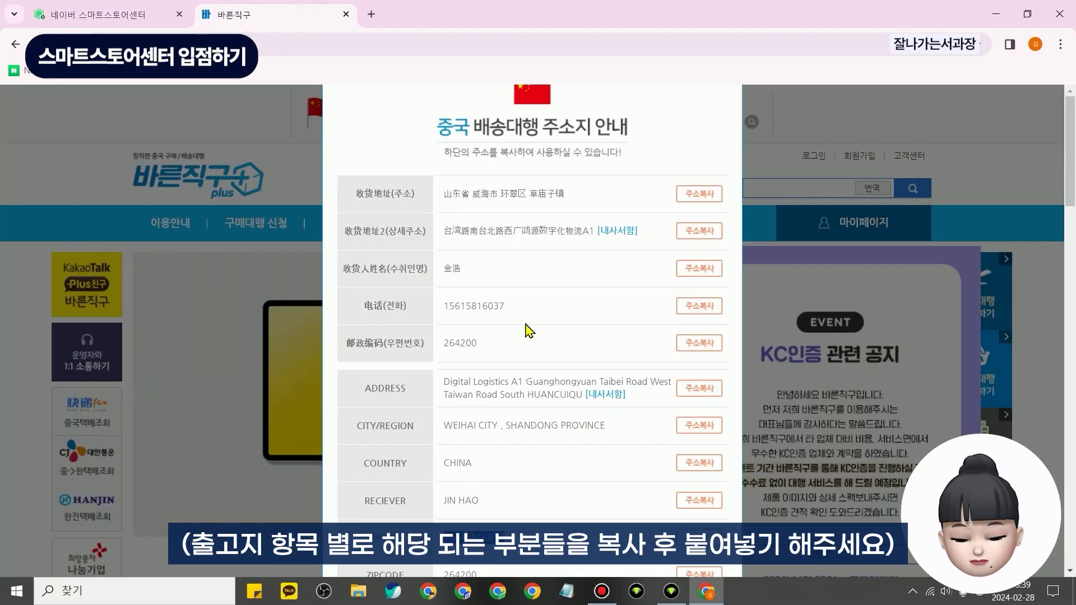
left_click(139, 11)
left_click(426, 365)
left_click(445, 386)
left_click(599, 362)
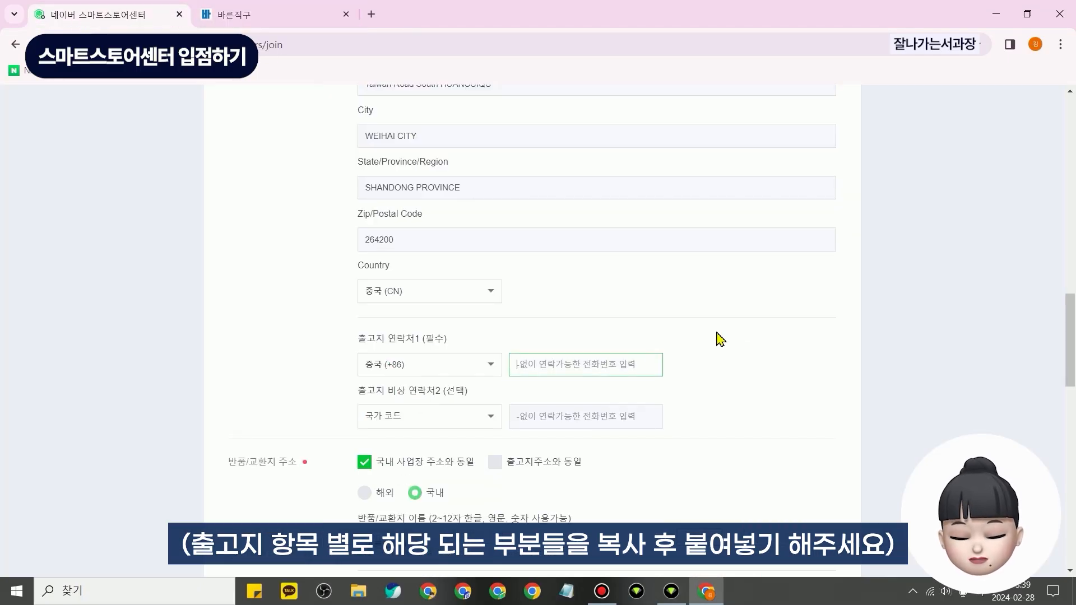
key("ctrl+v")
- Untick 국내 사업장 주소와 동일 for the return/exchange address
scroll(757, 344, "down", 5)
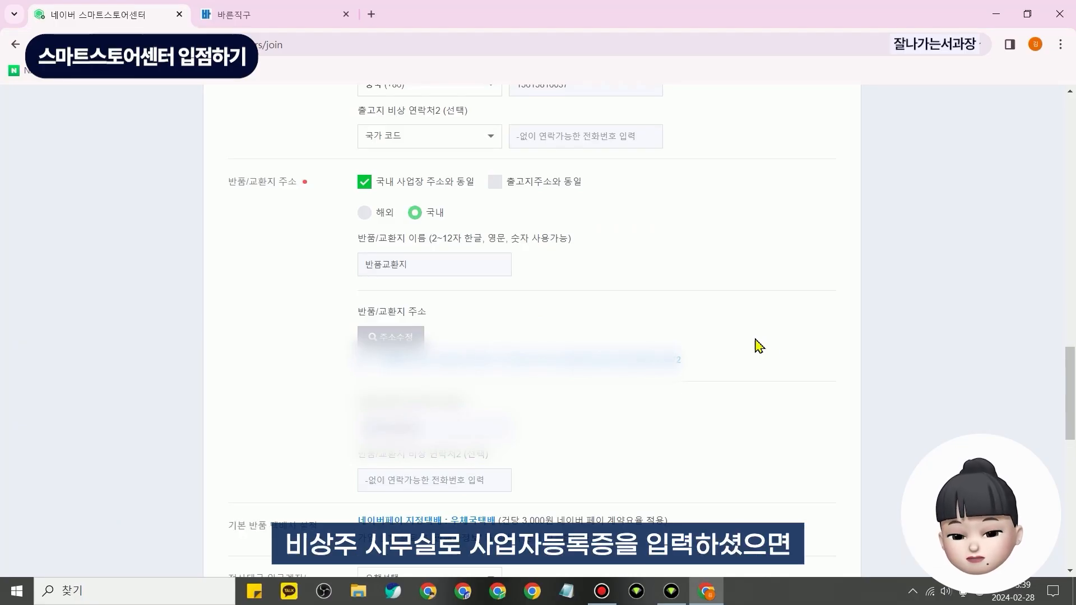
left_click(364, 182)
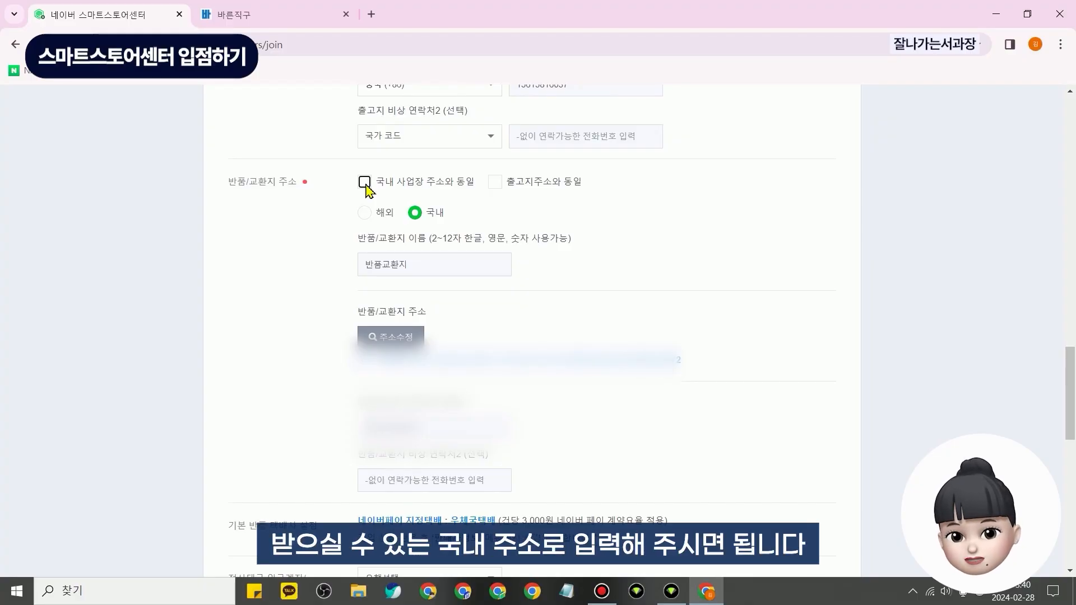
- Choose 국민은행 for the settlement account, enter the account holder and account number, verify it, and confirm being the real owner
scroll(1061, 397, "down", 5)
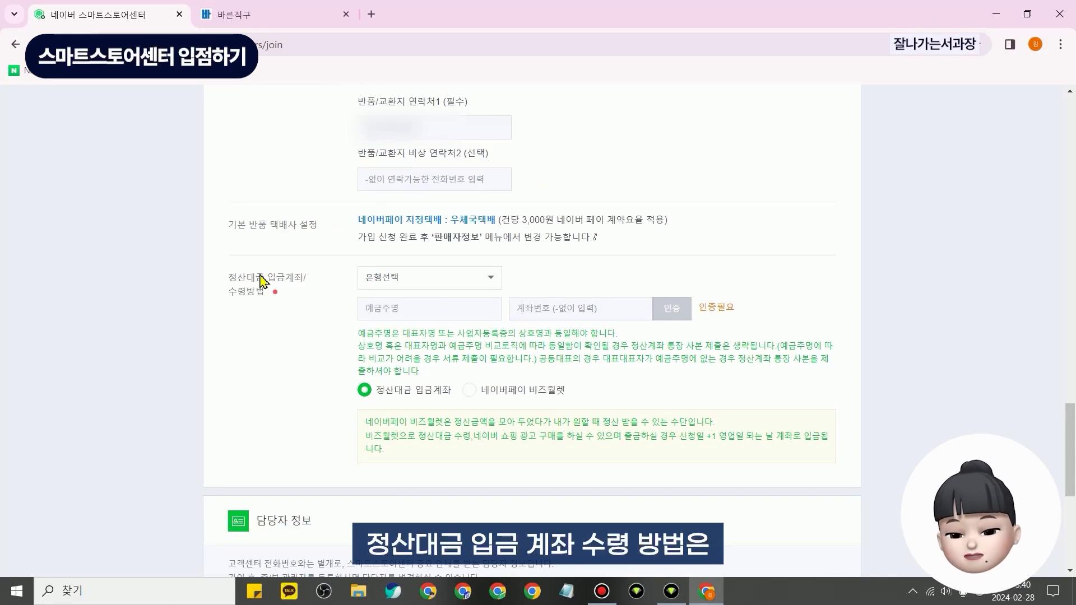
left_click(388, 287)
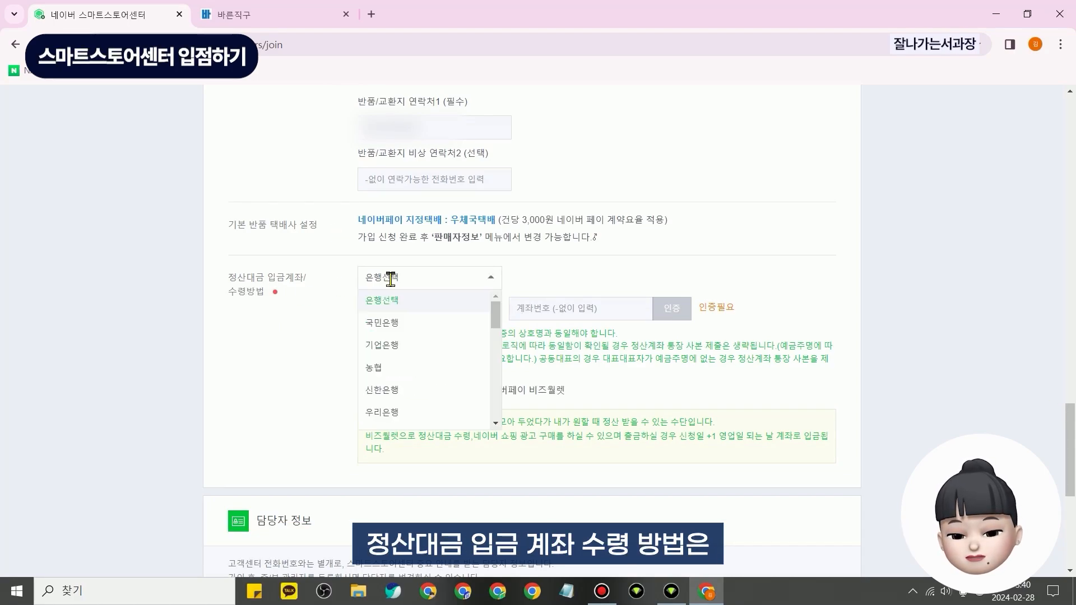
left_click(420, 322)
left_click(443, 314)
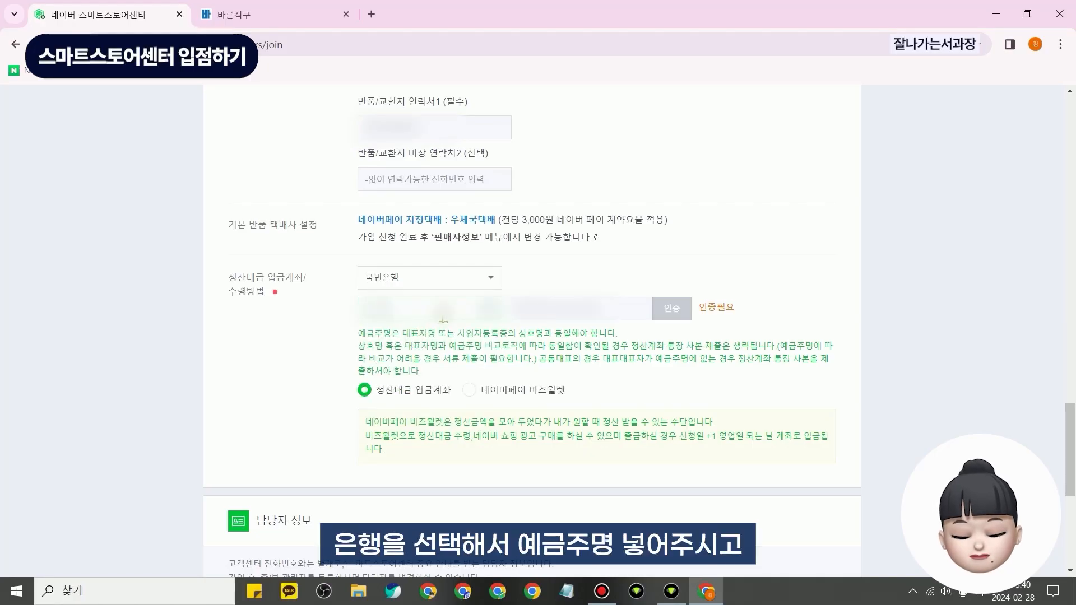
left_click(598, 306)
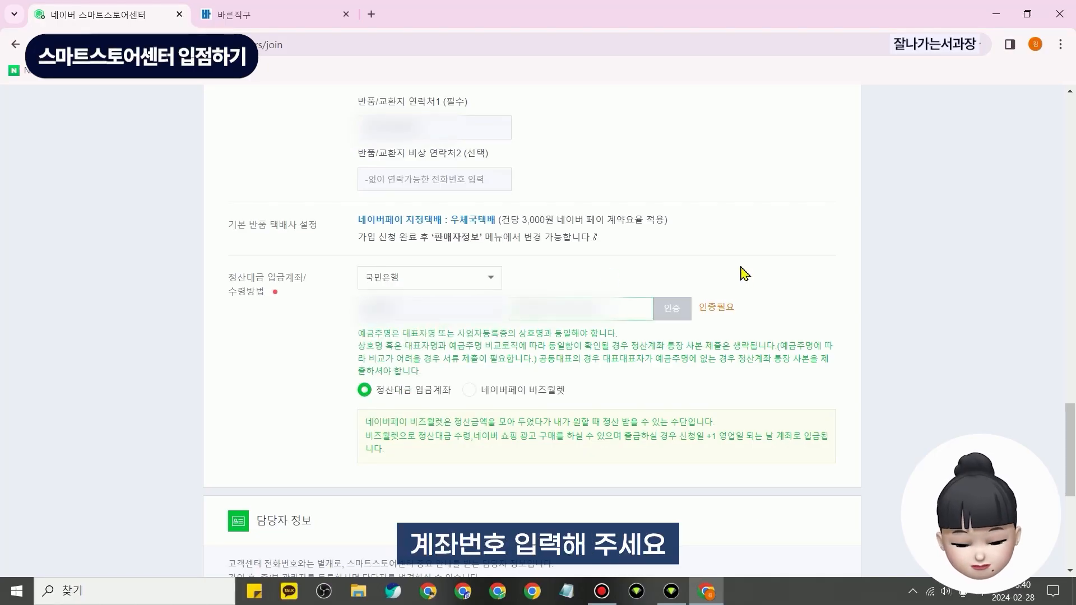
left_click(673, 314)
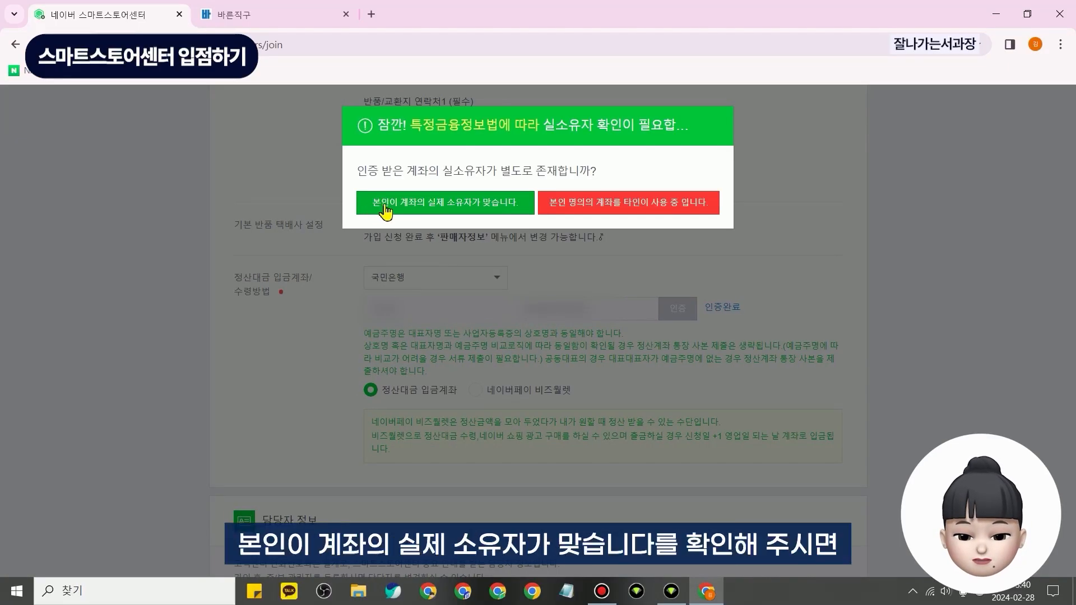
left_click(412, 210)
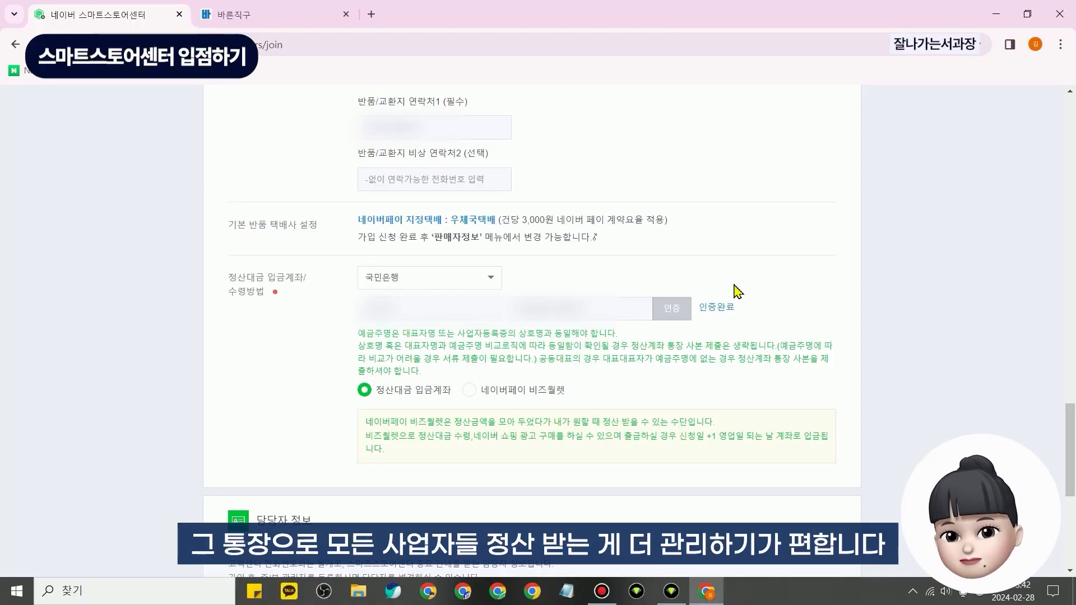
- Proceed to the next page and decline saving the address in the browser
scroll(672, 253, "down", 2)
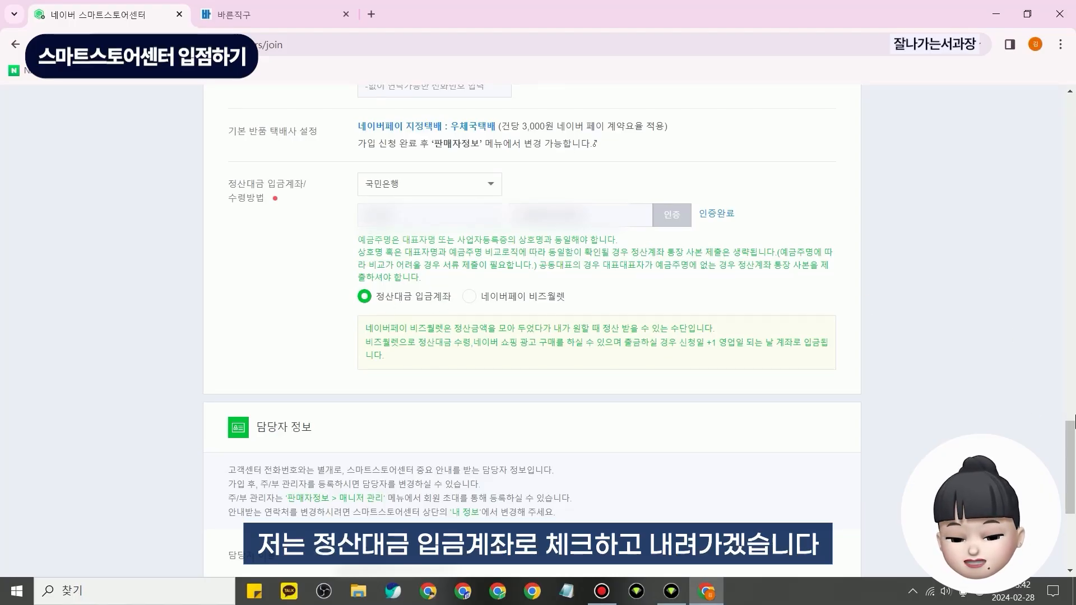
scroll(1054, 421, "down", 5)
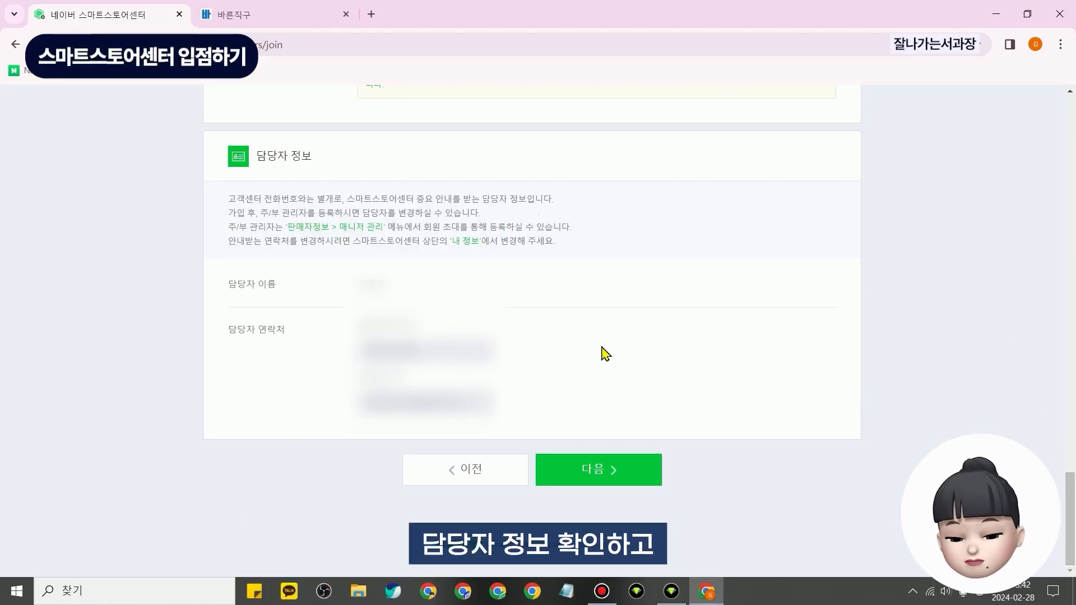
left_click(598, 480)
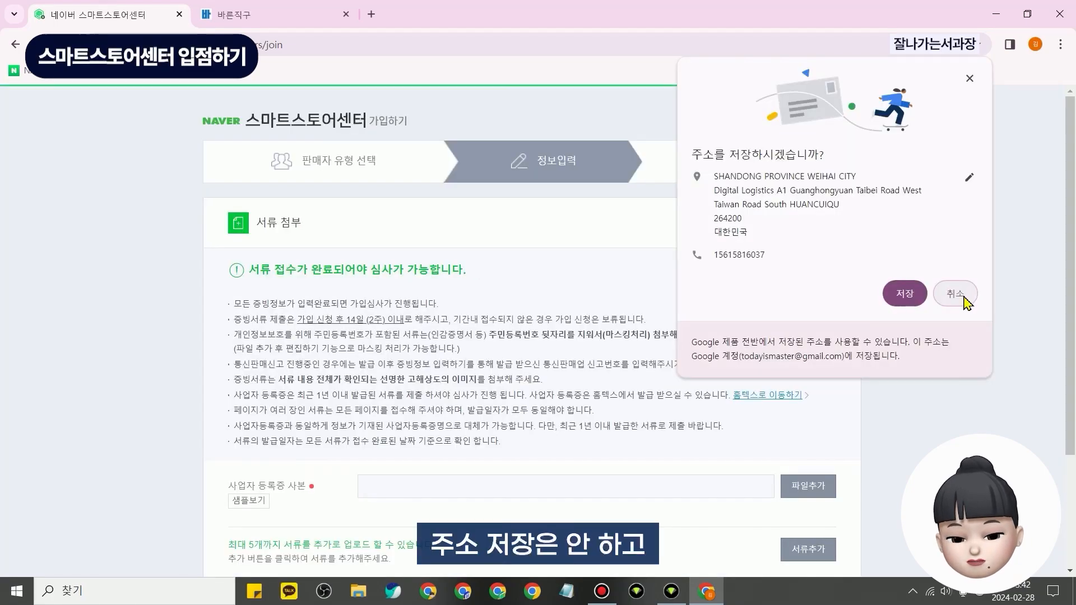
left_click(960, 296)
- Attach 사업자등록증.jpg as the business registration copy
scroll(1071, 204, "down", 2)
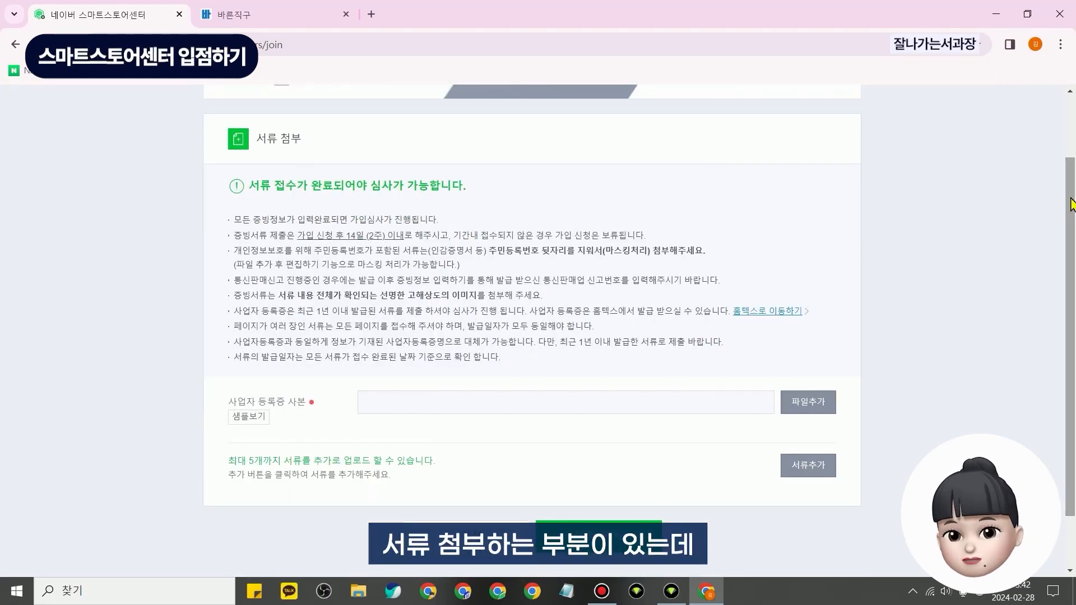
left_click(802, 414)
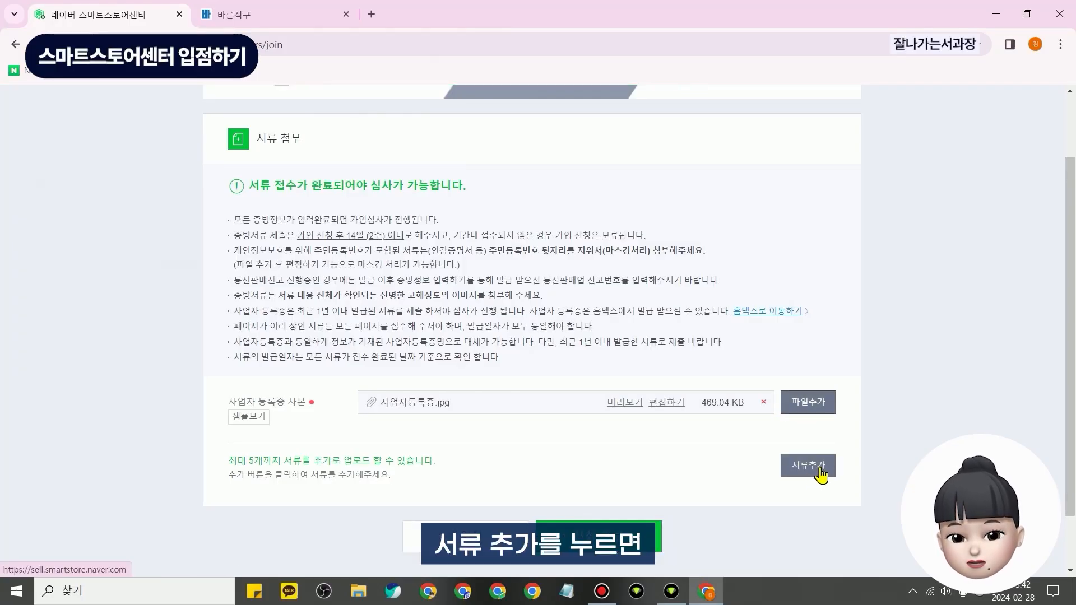
- Add an extra document row, attach the 통신판매업 file to it, and submit the application
left_click(819, 471)
scroll(817, 426, "down", 2)
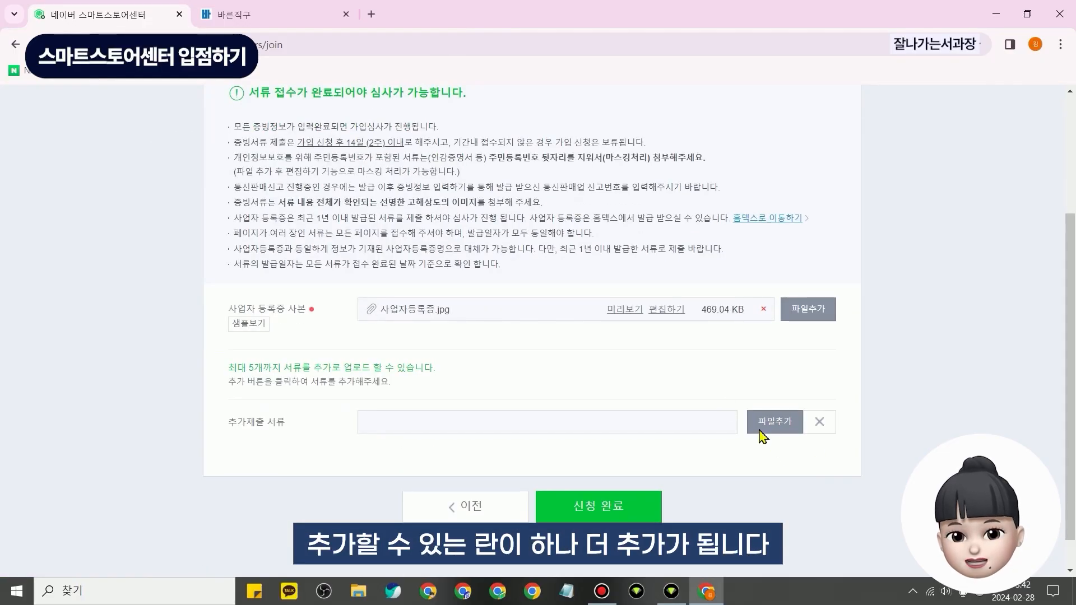
left_click(776, 427)
left_click(168, 149)
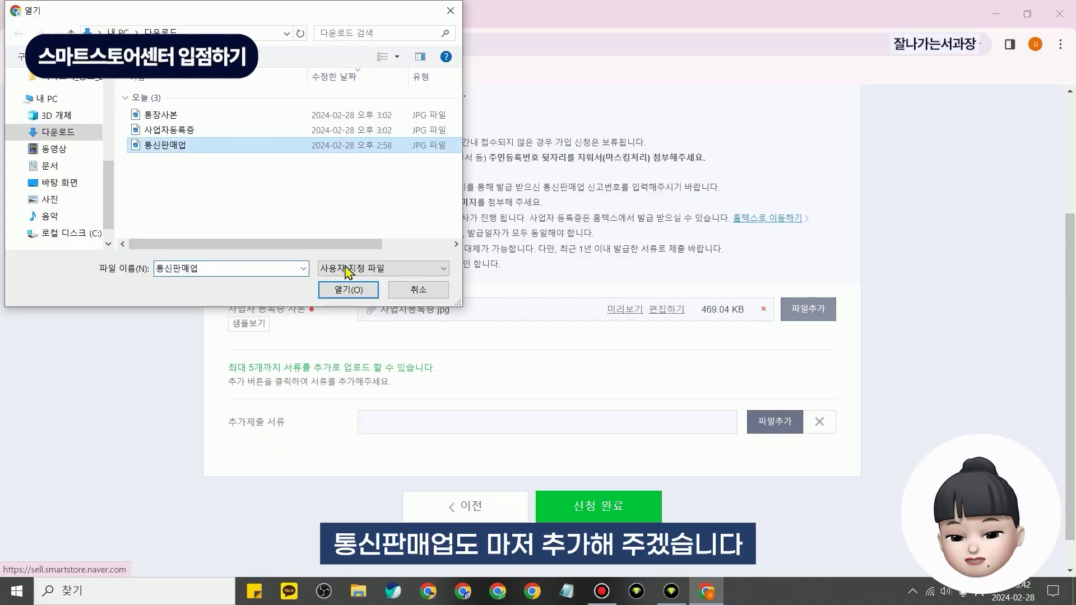
left_click(350, 291)
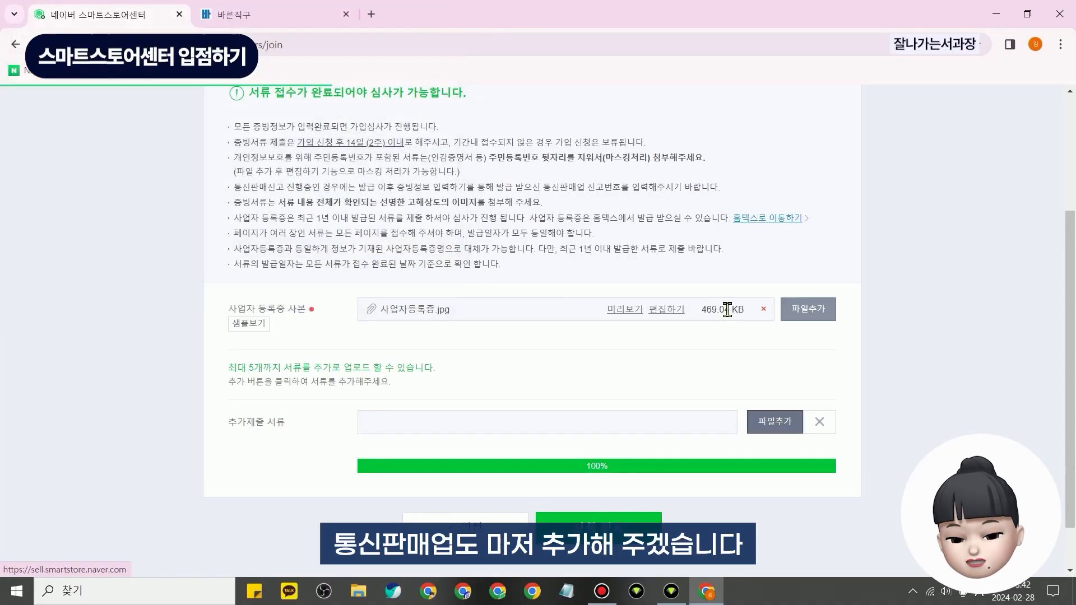
left_click(637, 514)
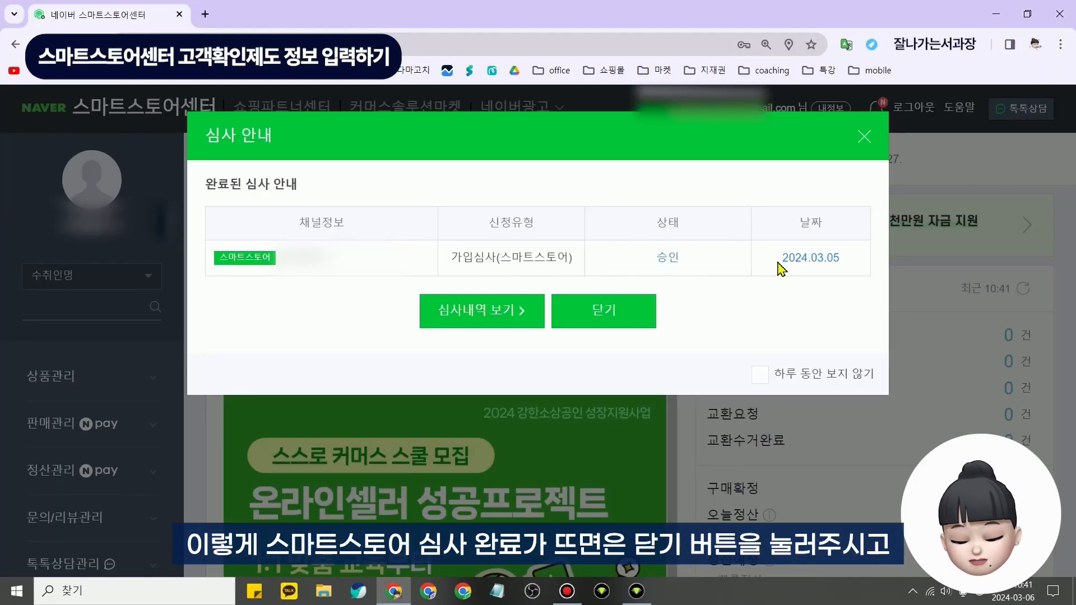
- Close the review notice and open the 고객확인제도 information entry page
left_click(620, 309)
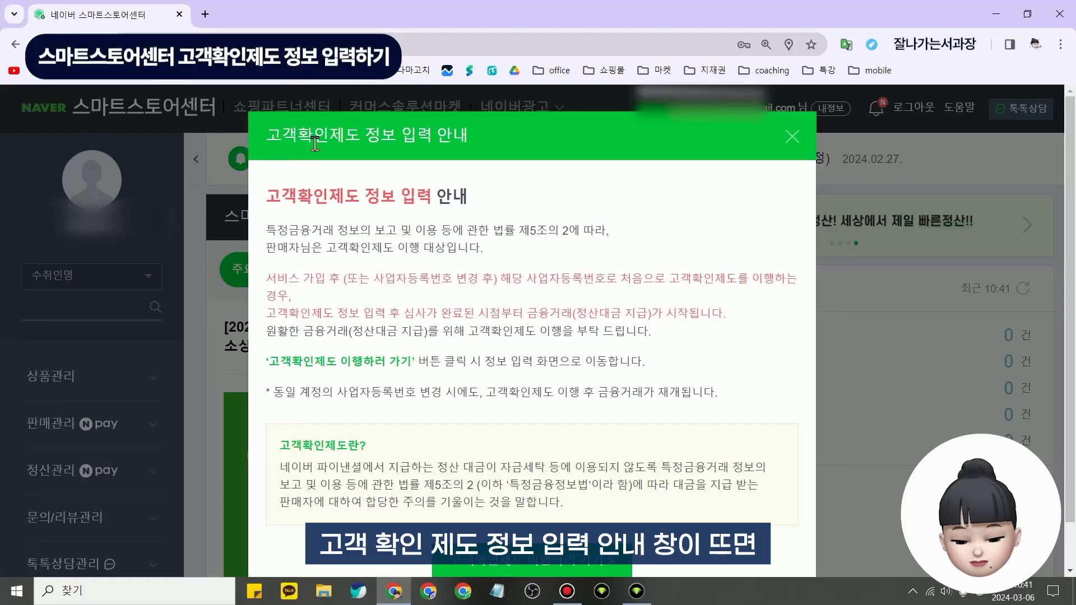
scroll(547, 221, "down", 1)
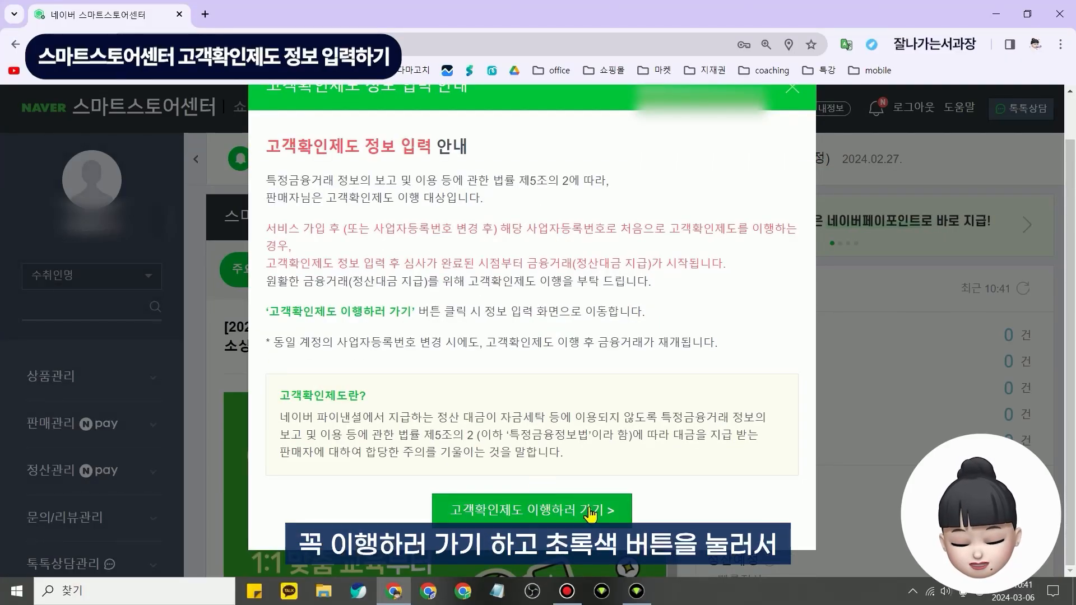
left_click(565, 517)
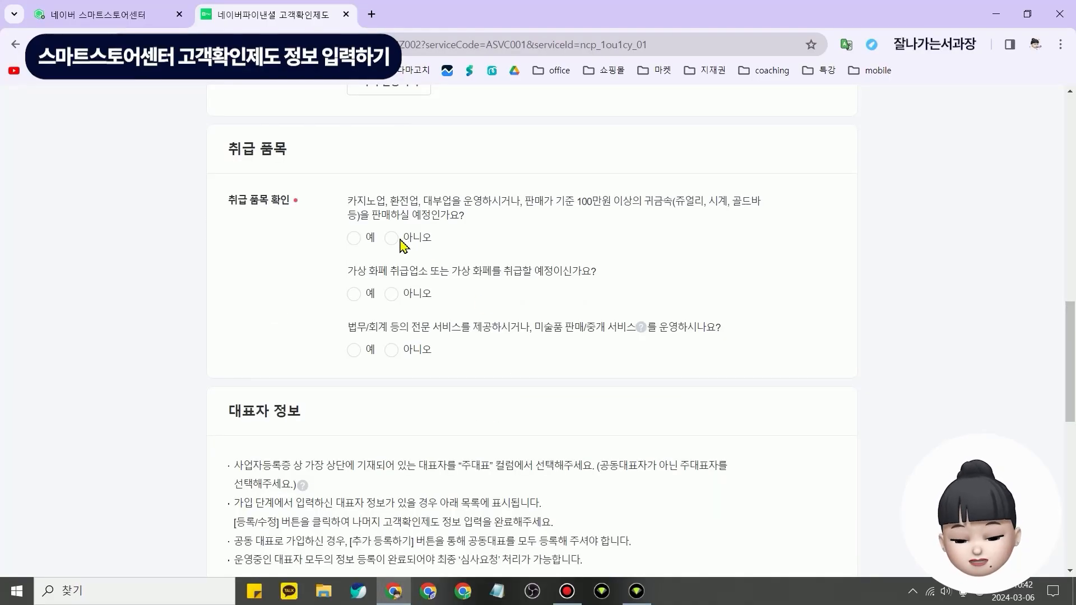
- Answer 아니오 to all three handled-items questions
left_click(398, 239)
left_click(395, 298)
left_click(393, 352)
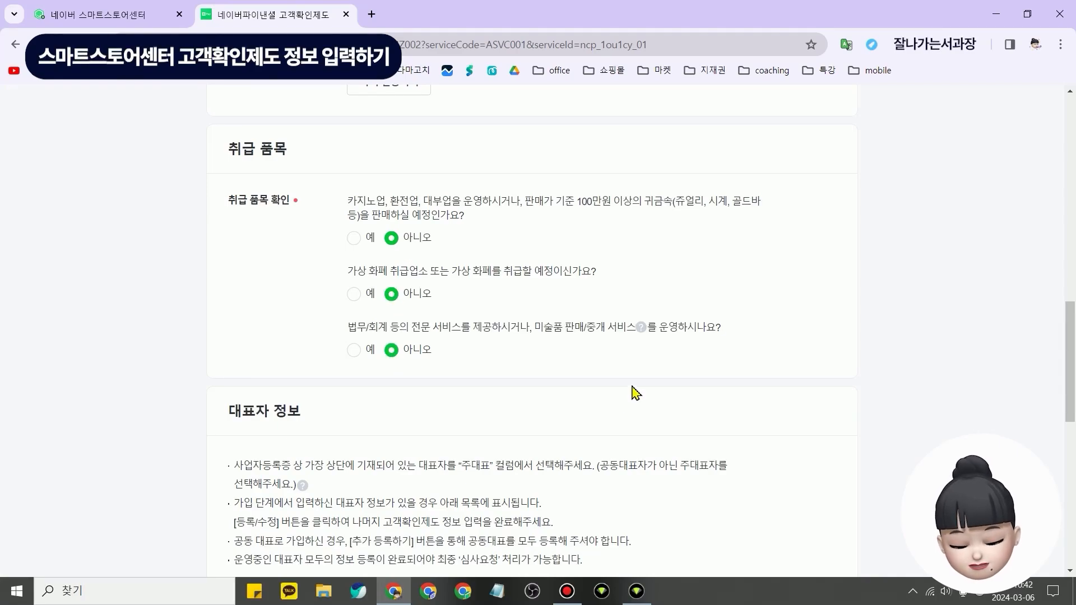
- Save the representative's information in the registration popup
scroll(629, 396, "down", 8)
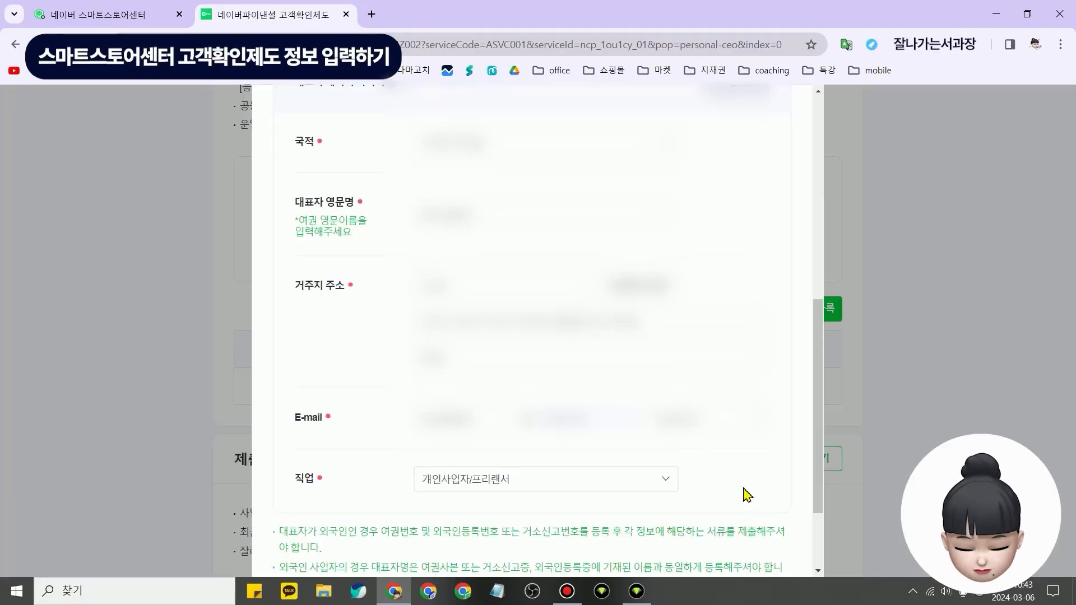
scroll(747, 494, "down", 3)
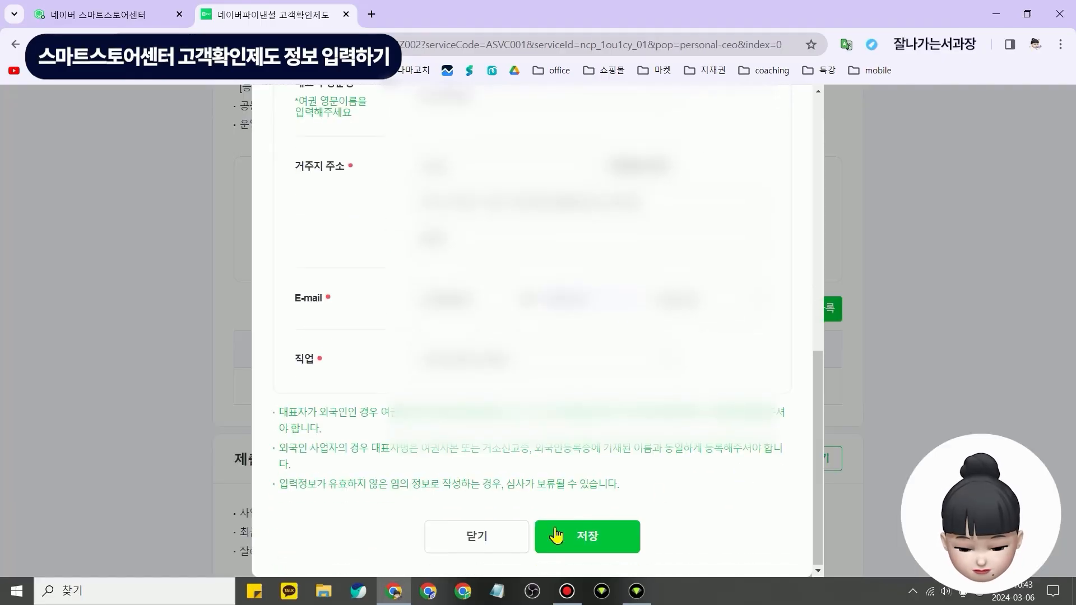
left_click(578, 542)
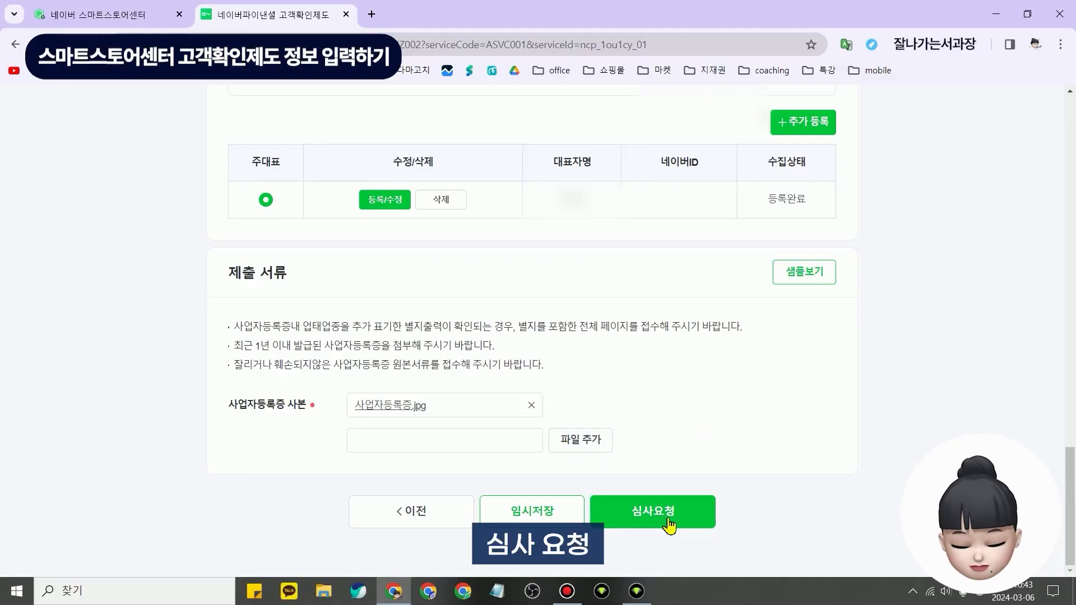
- Submit the 고객확인제도 information for review and confirm the request
left_click(665, 522)
left_click(566, 397)
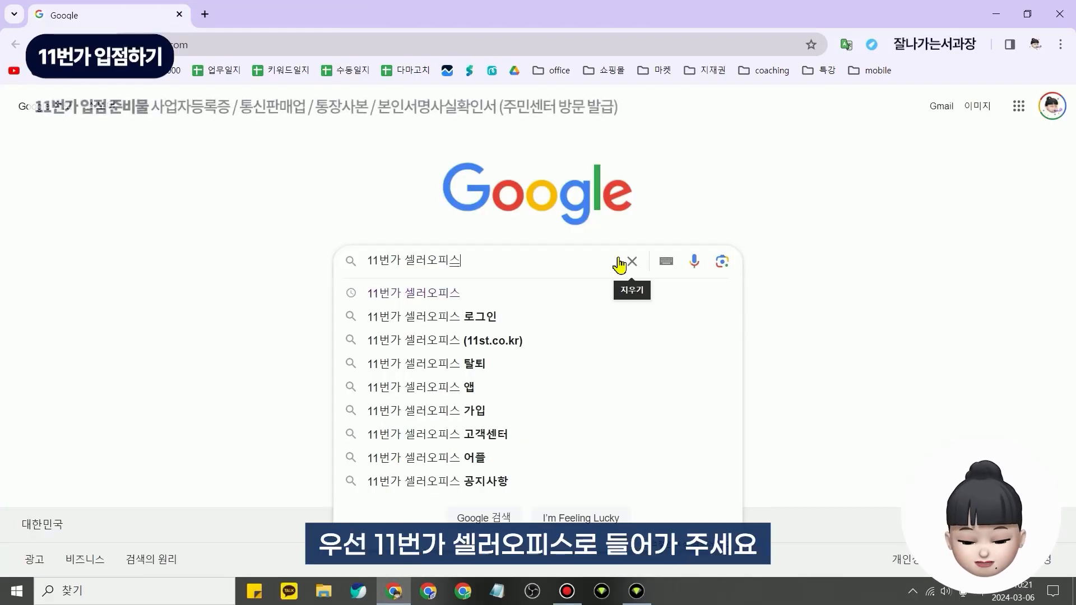
- Search Google for 11번가 셀러오피스 and open the Seller Office login page from the results
key("Return")
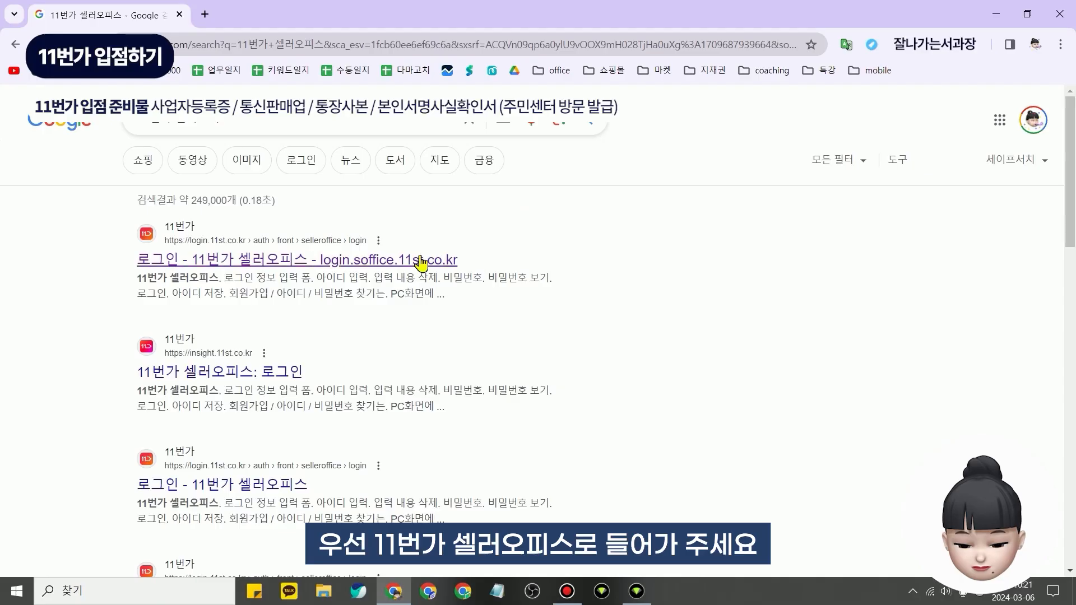
left_click(420, 260)
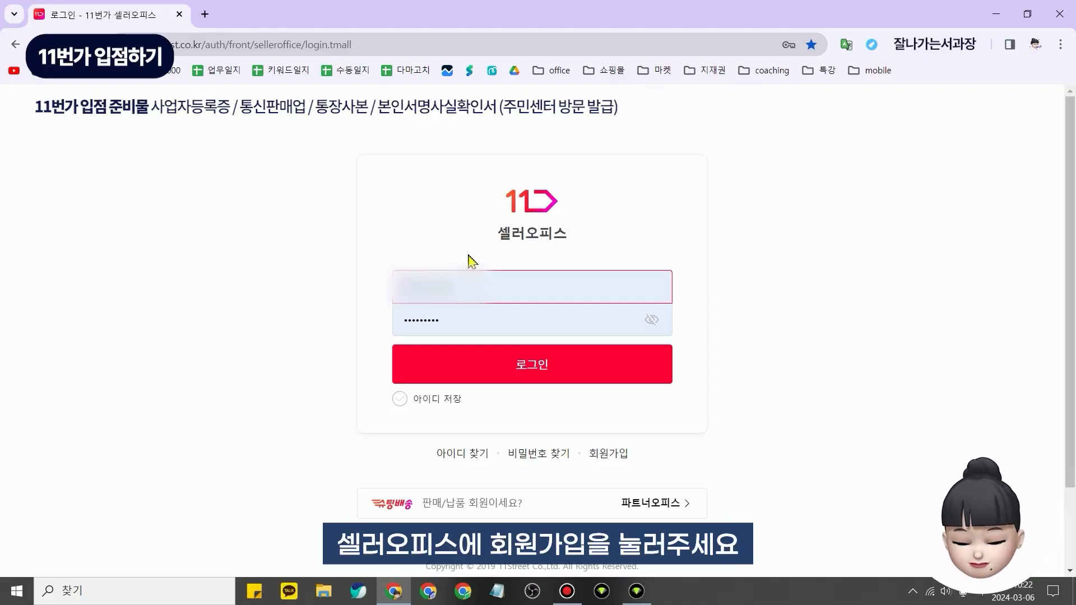
- Start seller membership signup and choose the 글로벌 국내거주 사업자 seller type
left_click(620, 452)
left_click_drag(1070, 130, 1054, 272)
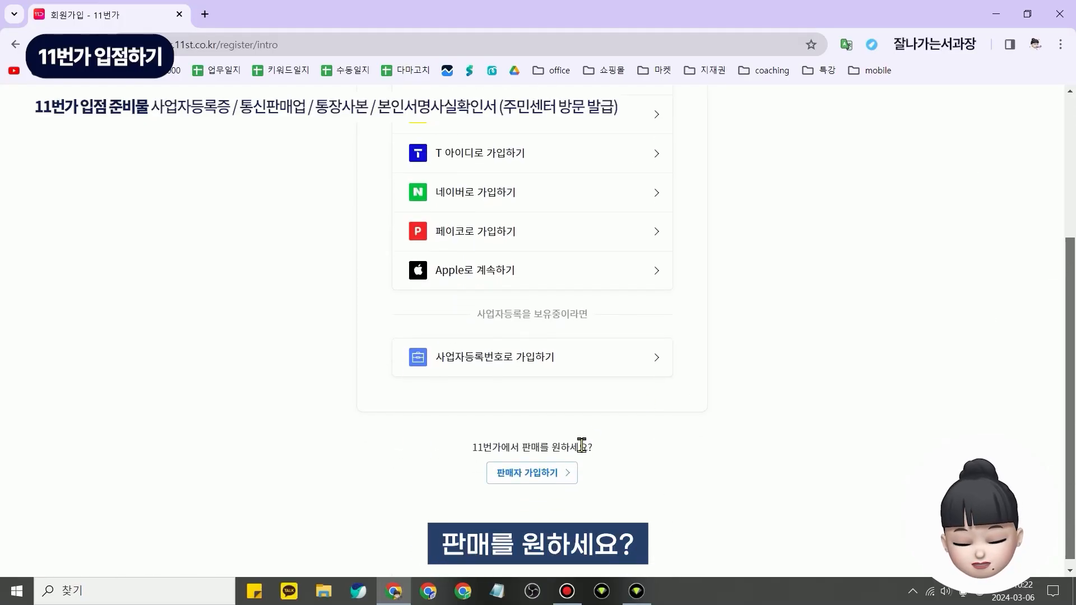
left_click(557, 476)
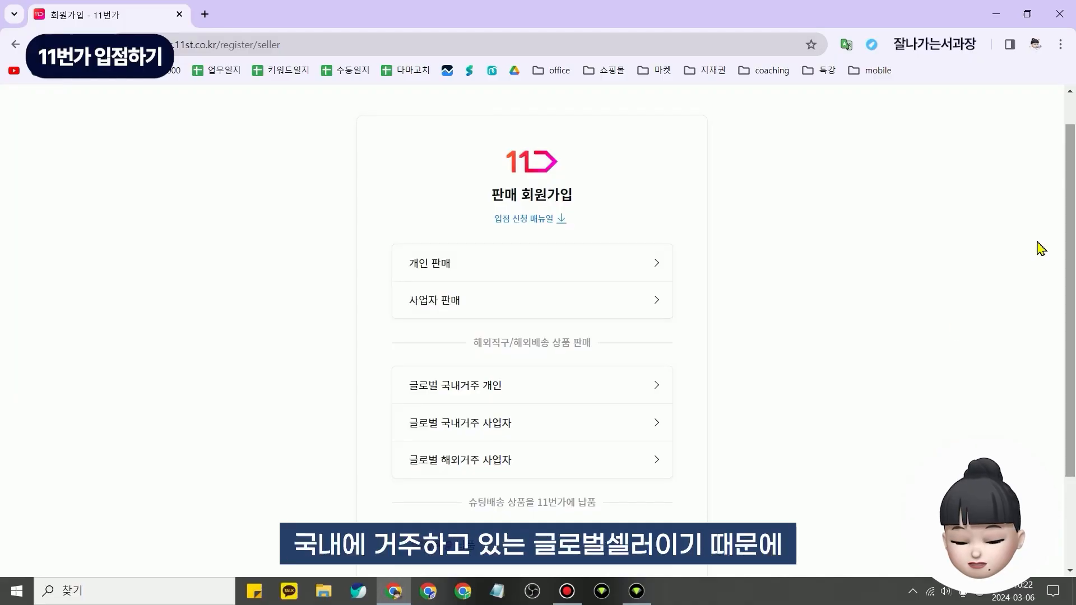
left_click(491, 437)
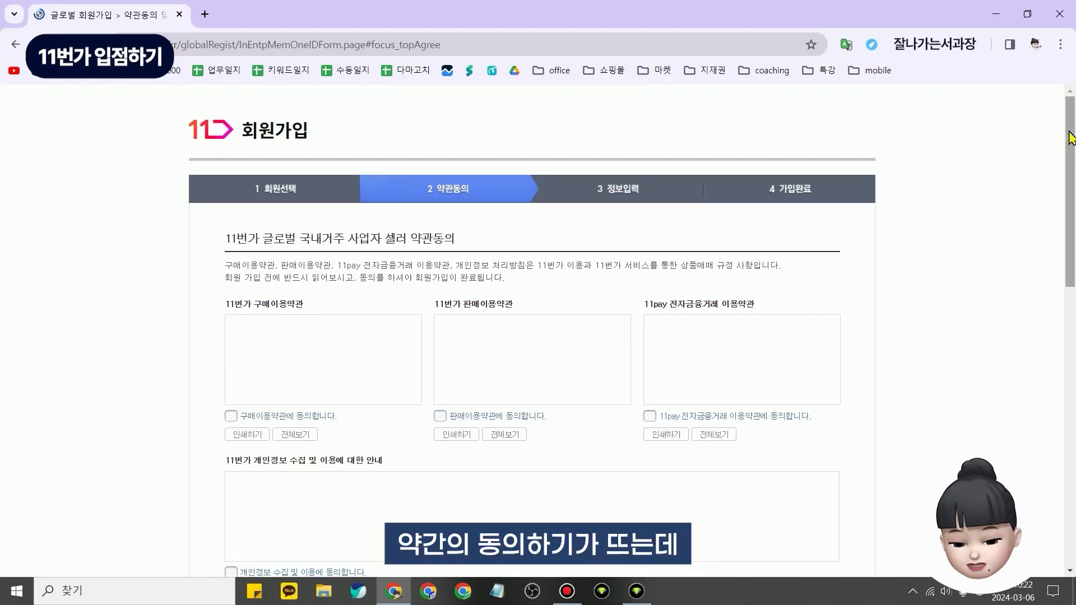
- Agree to all 11번가 terms with the 전체동의 checkbox
left_click_drag(1071, 130, 1042, 328)
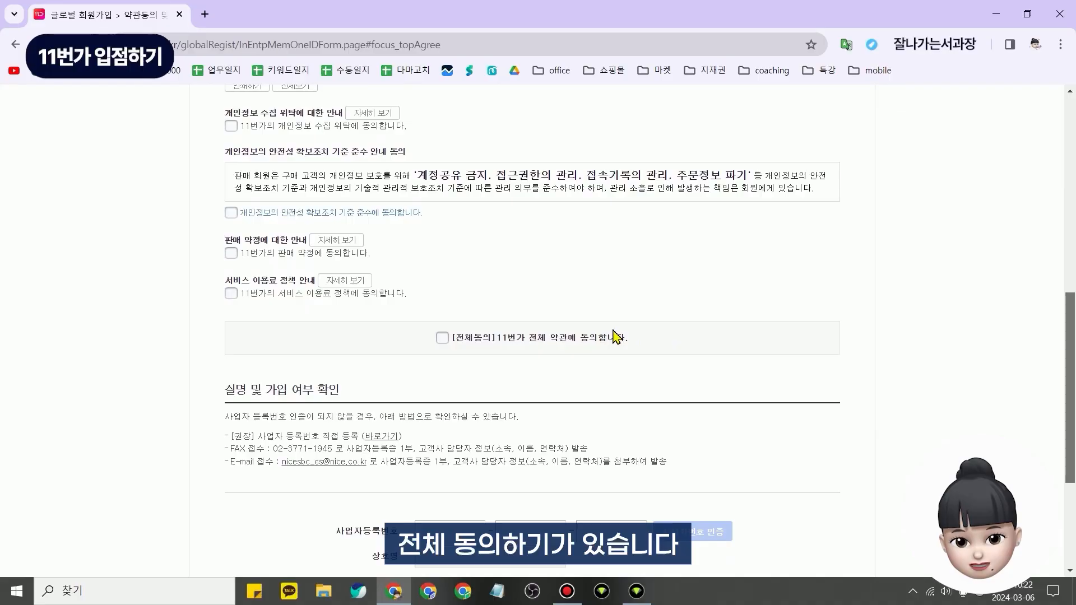
left_click(548, 338)
scroll(633, 337, "down", 3)
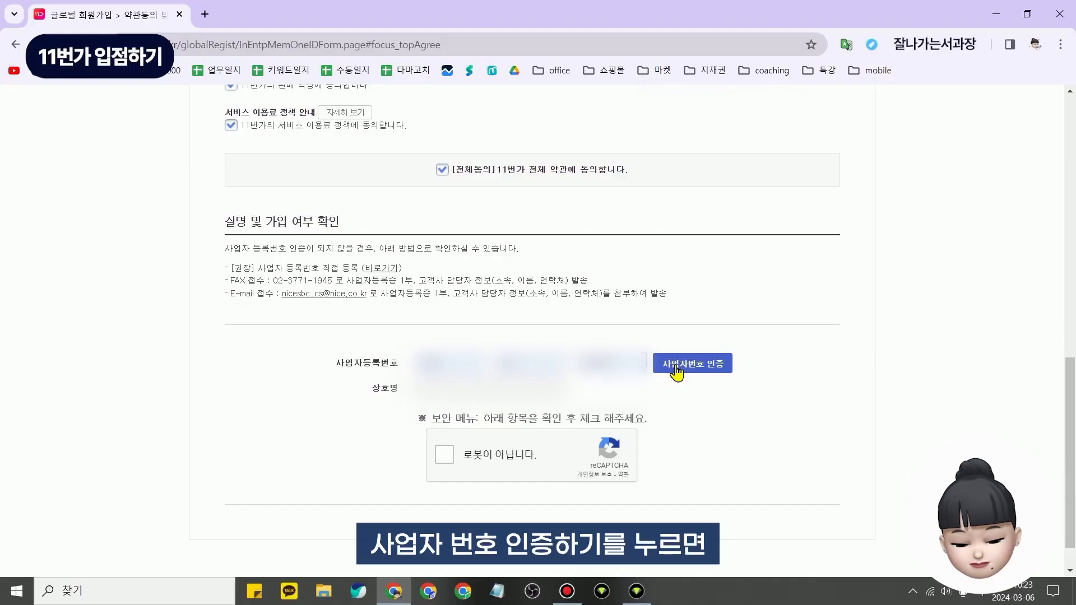
- Verify the business registration number, dismiss the security notice, and complete the reCAPTCHA image check
left_click(676, 369)
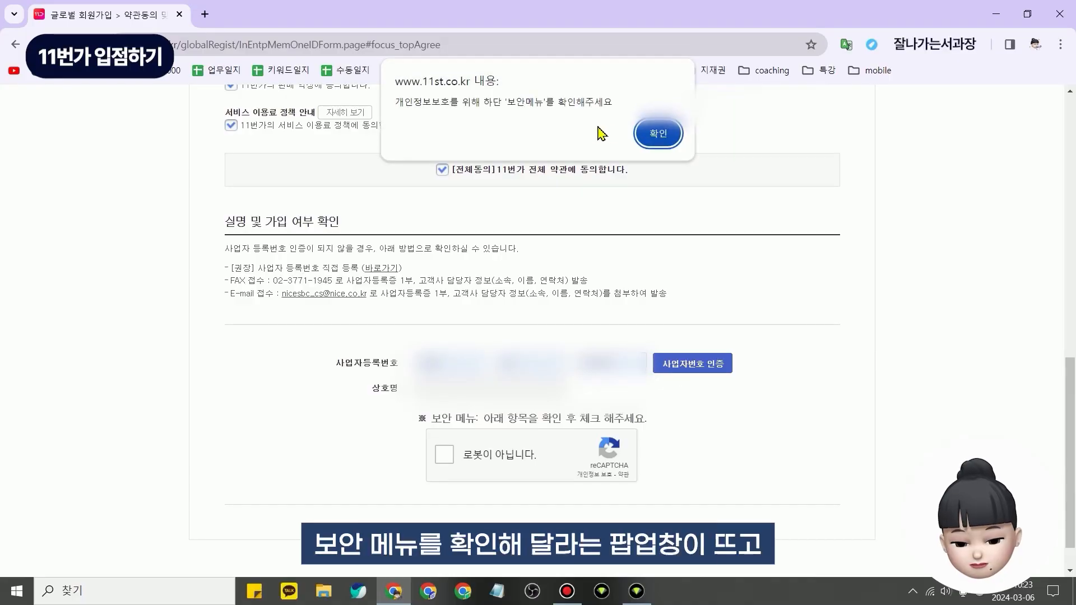
left_click(656, 135)
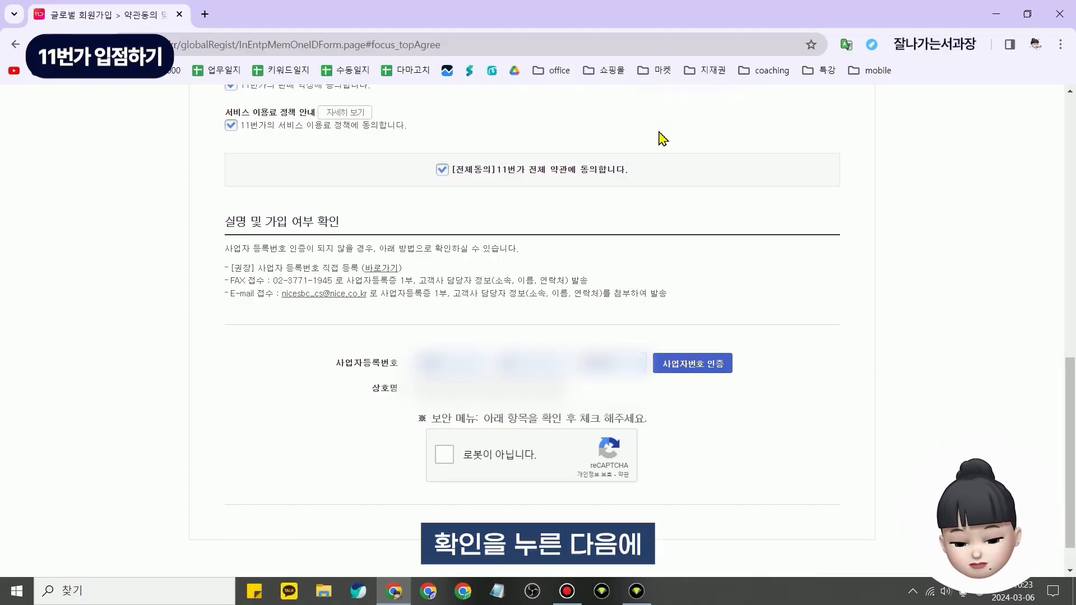
left_click(444, 456)
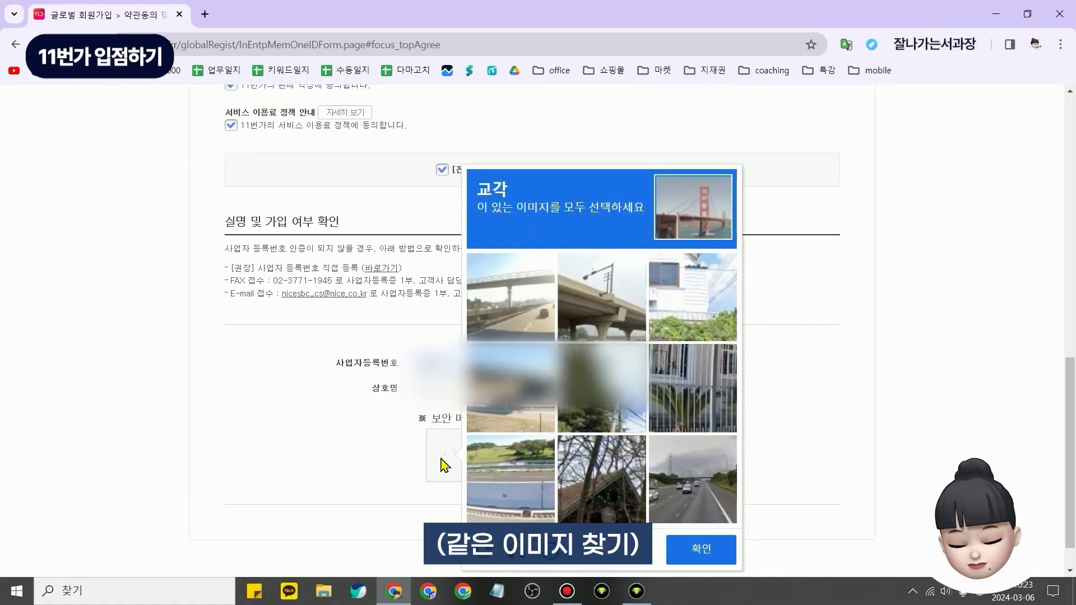
left_click(574, 305)
left_click(512, 311)
left_click(500, 387)
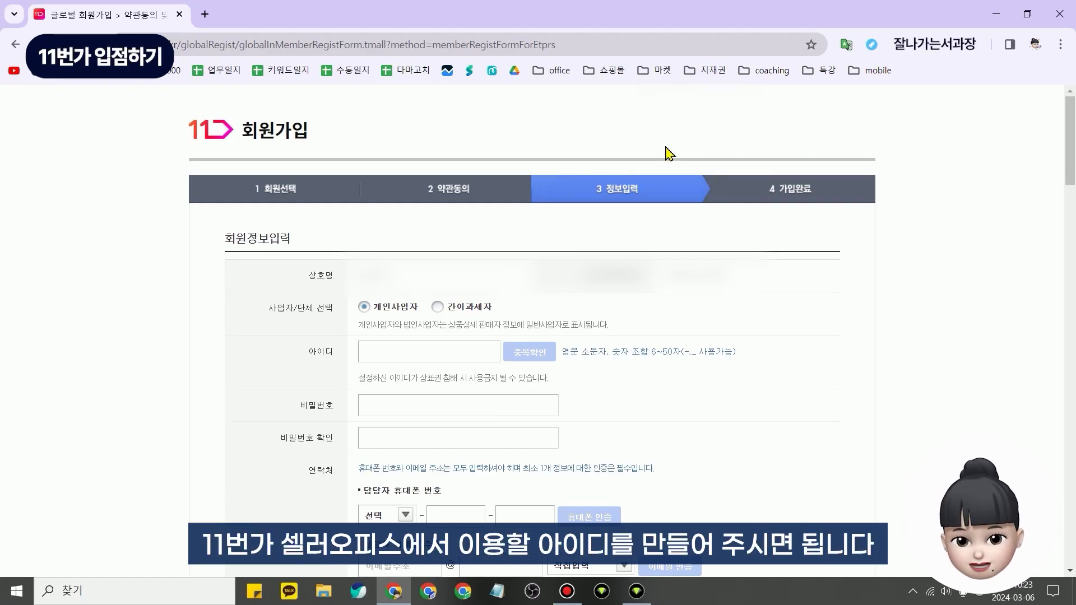
- Select the business type in the member information form and fill in the account and contact details
scroll(473, 264, "down", 1)
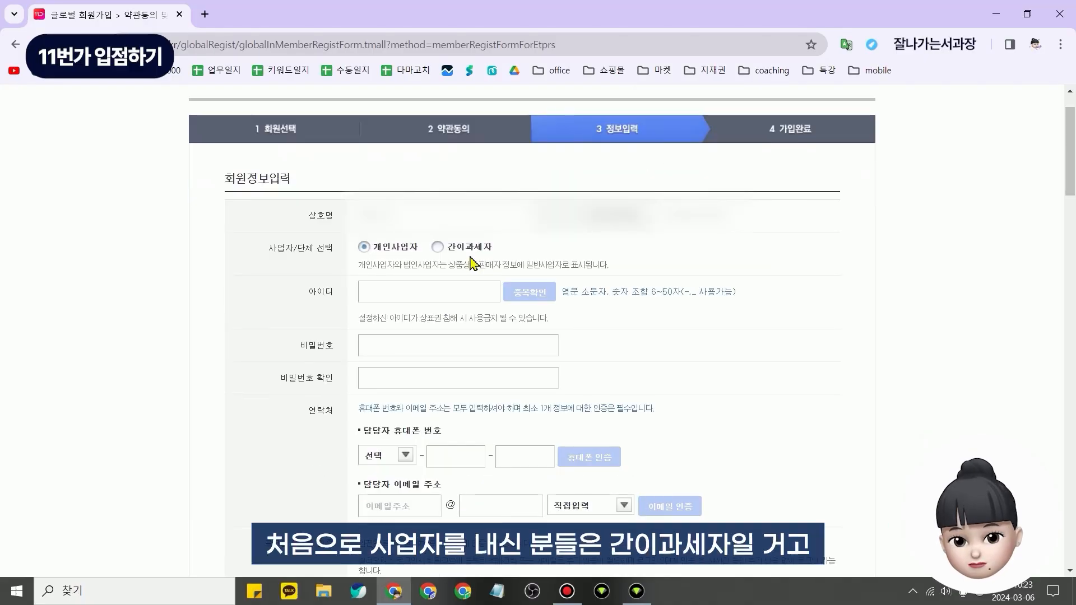
left_click(459, 250)
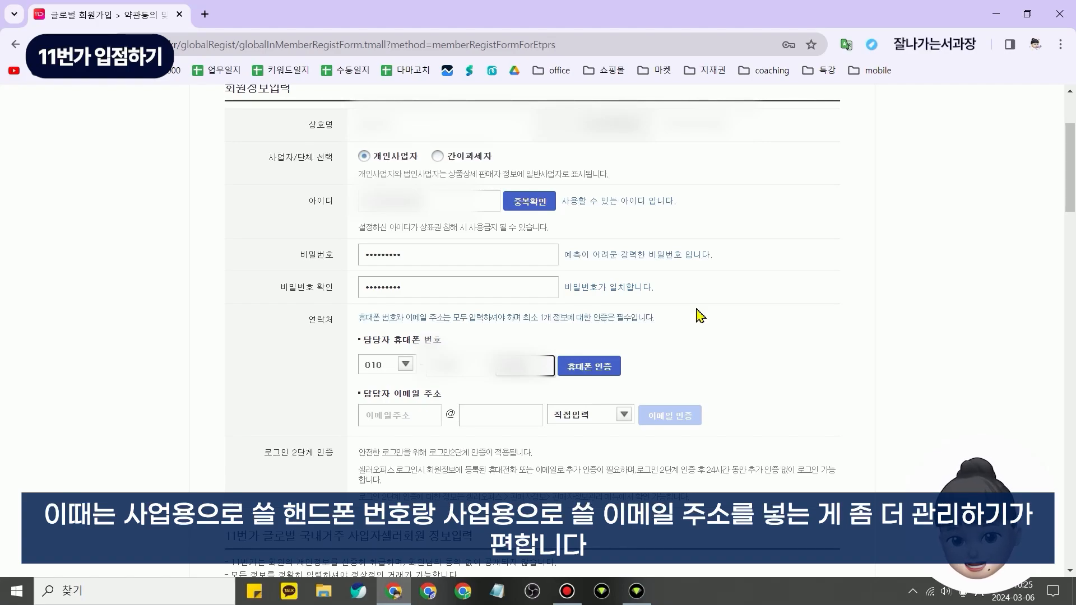
- Set the business category to 도매 및 소매업 > 도매 및 상품 중개업 > 상품 중개업 in the category lookup
scroll(699, 315, "down", 8)
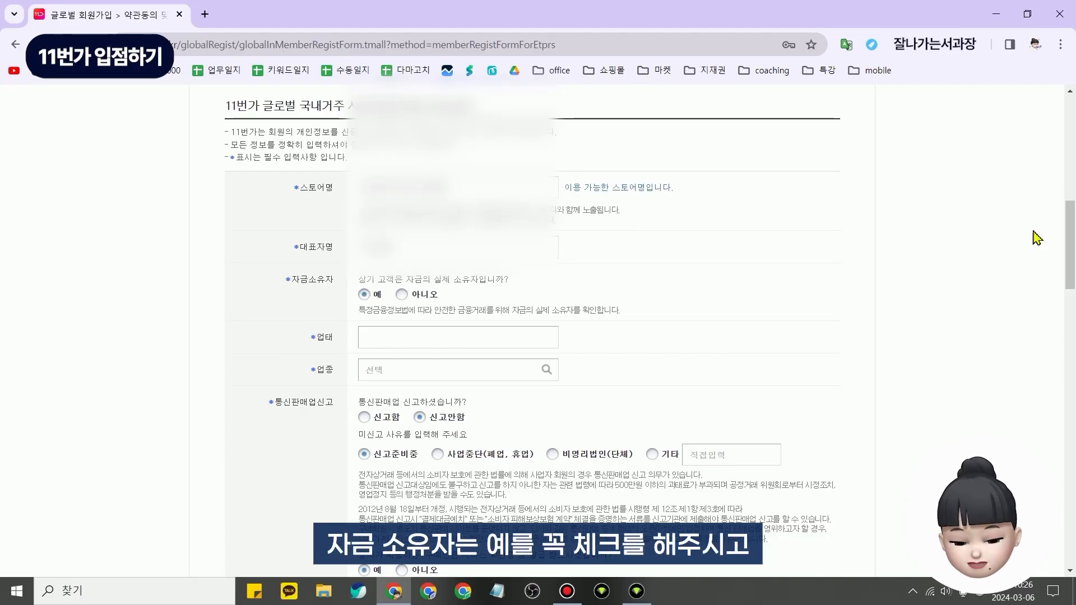
left_click_drag(1072, 236, 1072, 264)
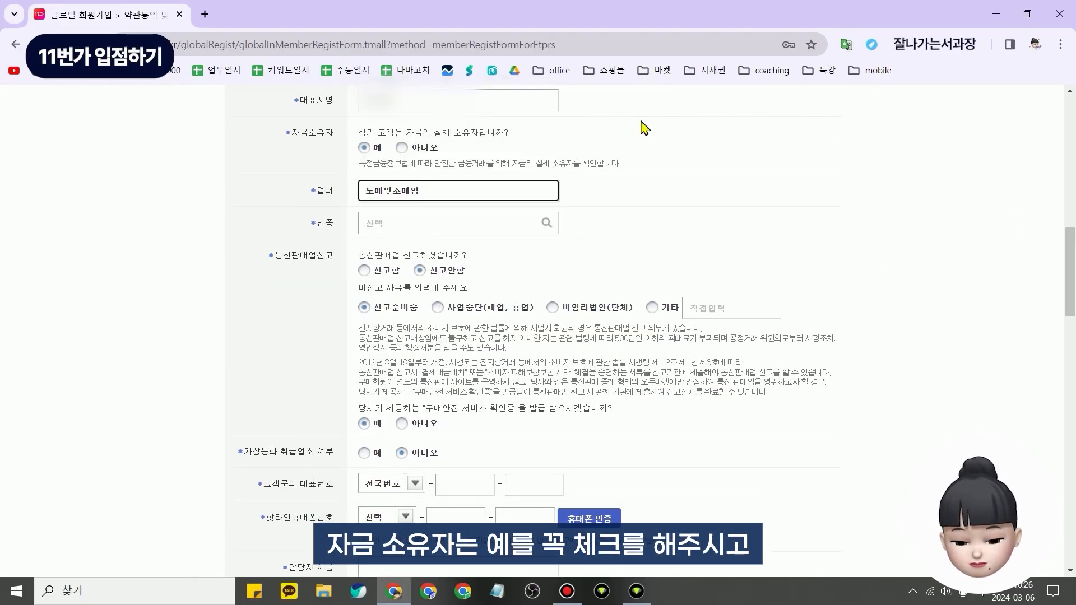
left_click(477, 230)
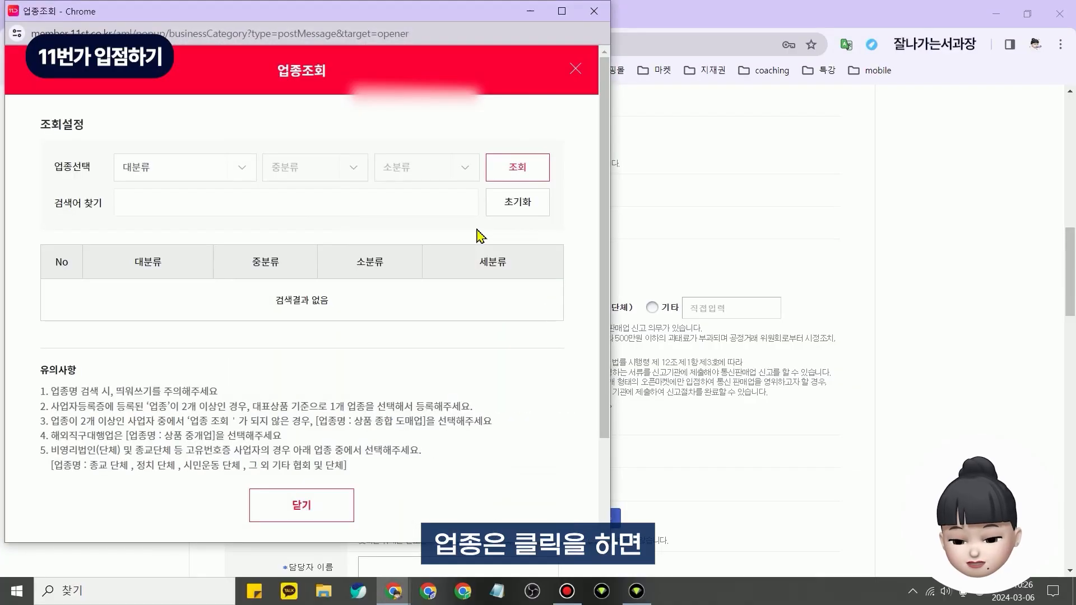
left_click(229, 177)
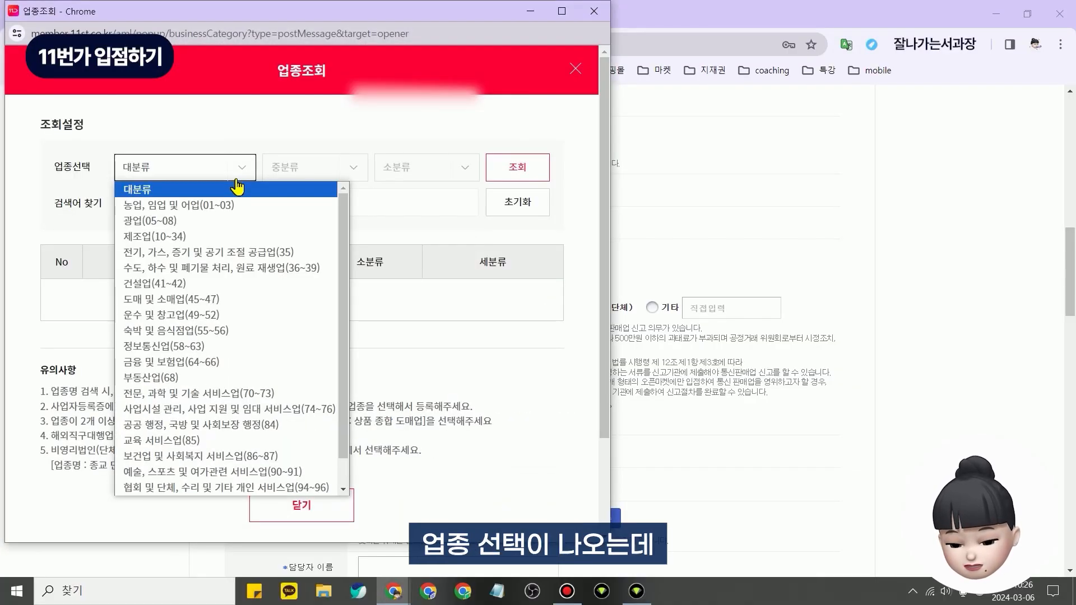
left_click(260, 299)
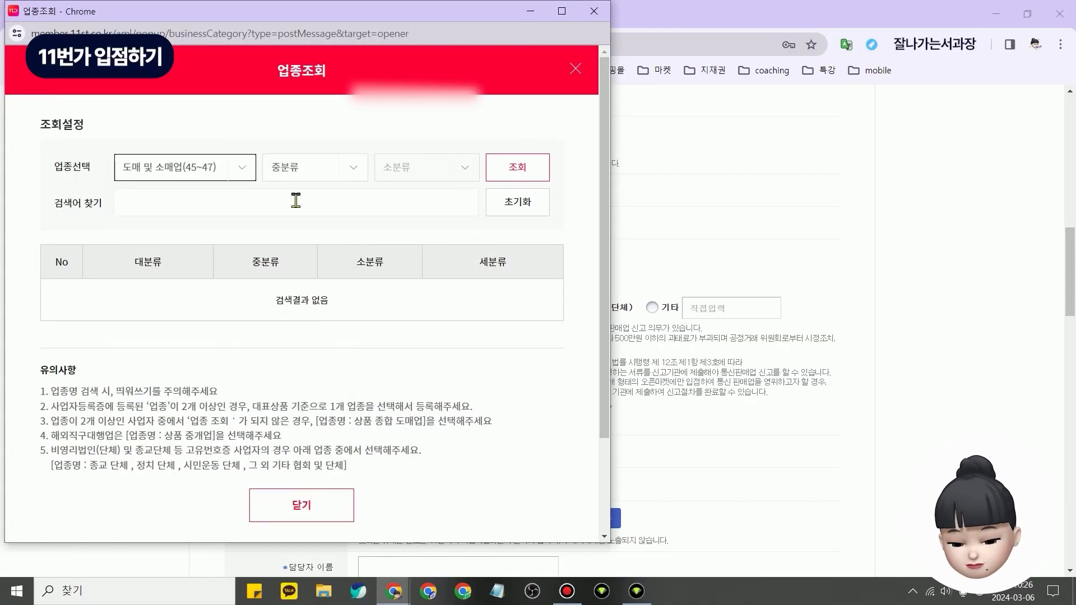
left_click(308, 174)
left_click(348, 230)
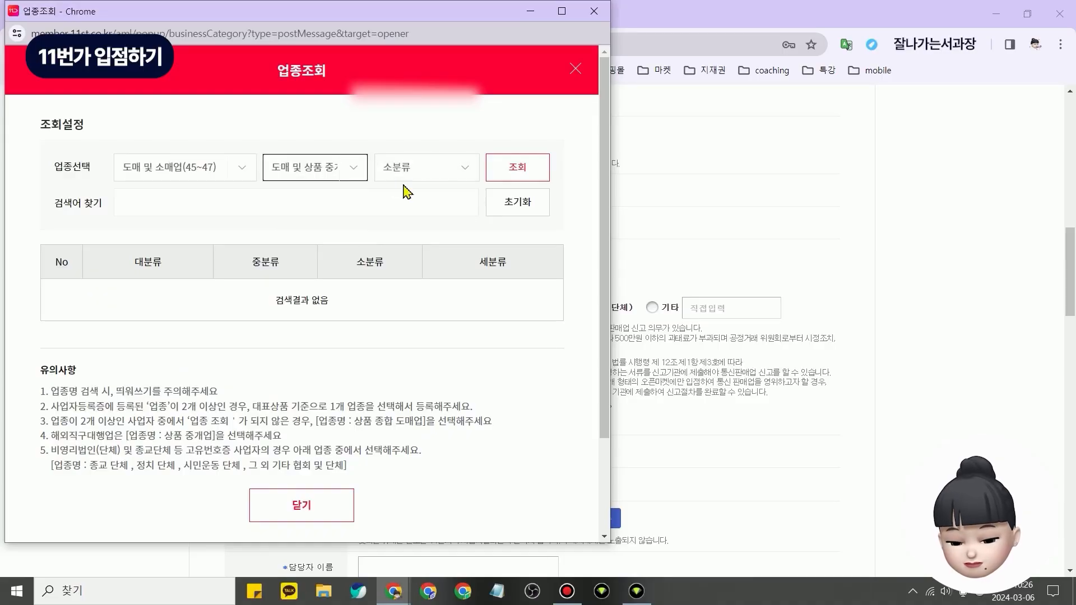
left_click(457, 168)
left_click(520, 212)
left_click(531, 170)
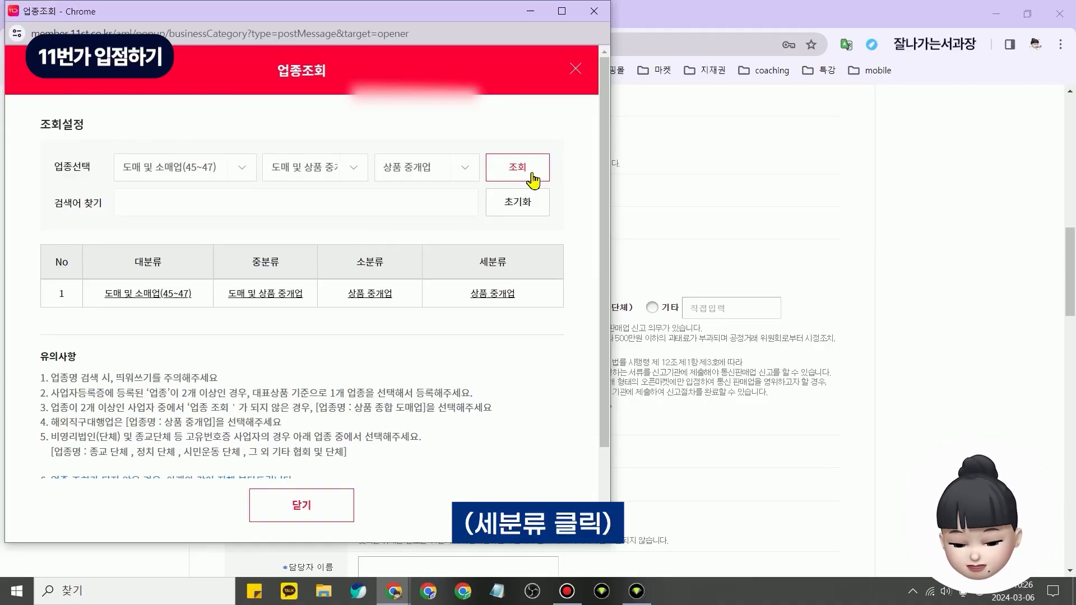
left_click(506, 302)
- Mark the mail-order business (통신판매업) report status as 신고함
scroll(392, 219, "down", 1)
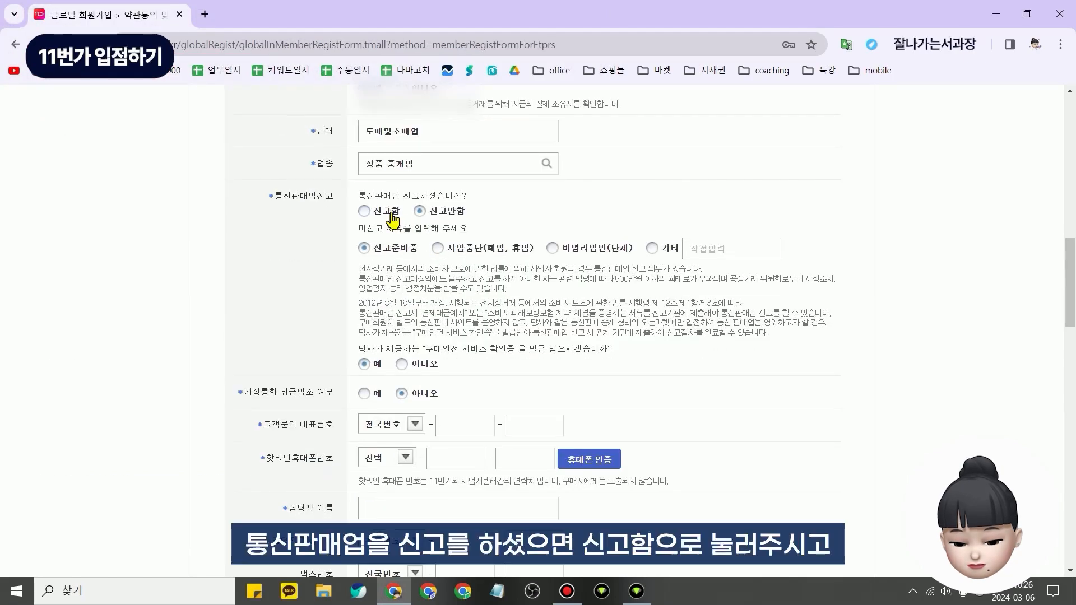
left_click(393, 220)
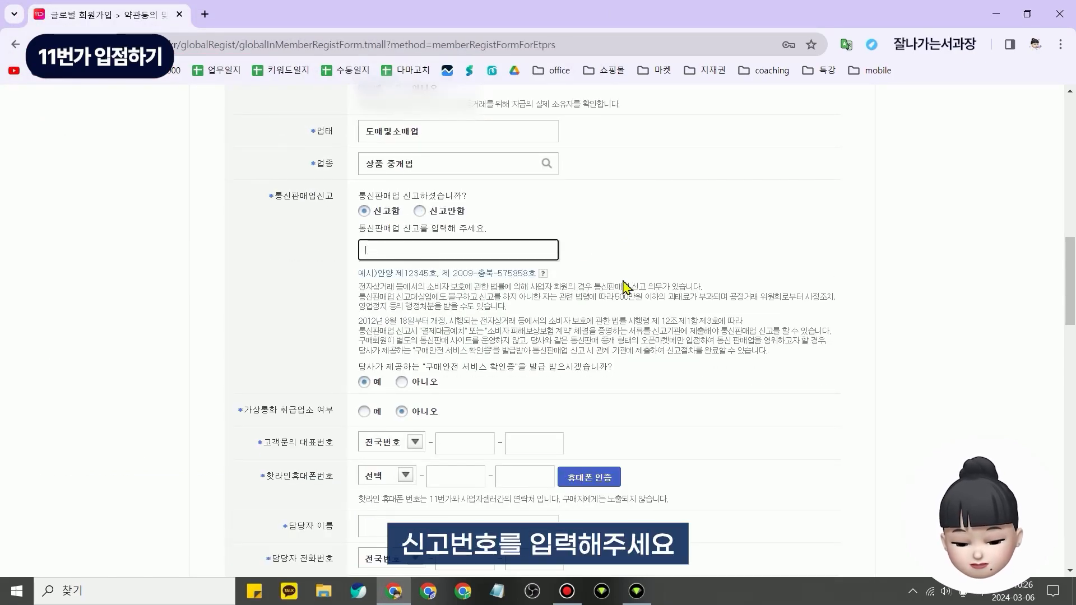
- Fill in the manager's name and phone number with the representative's details
scroll(905, 246, "down", 5)
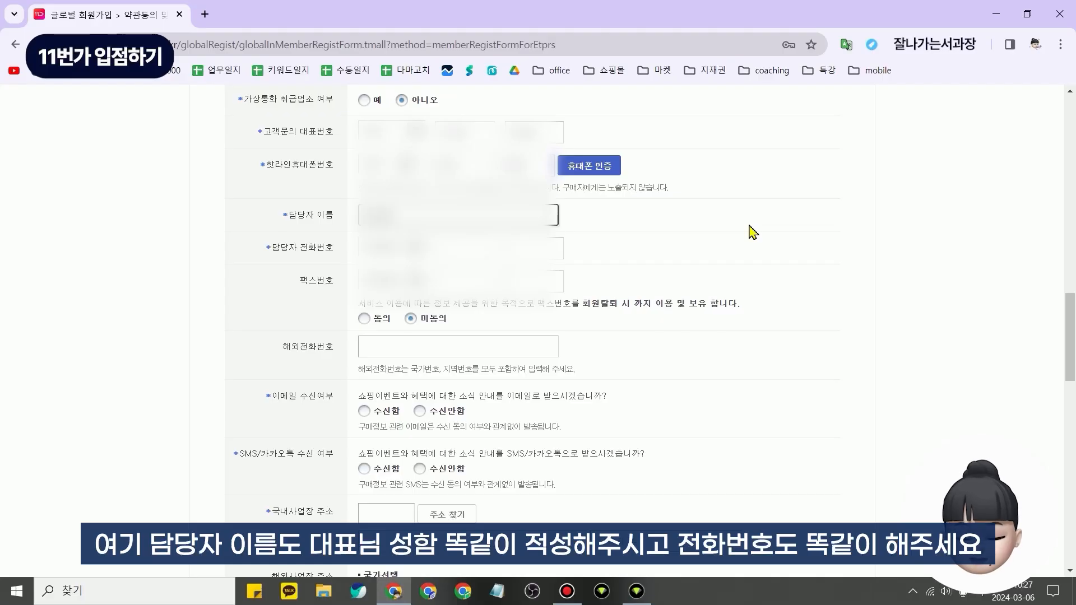
left_click(395, 252)
scroll(419, 314, "down", 3)
left_click(377, 333)
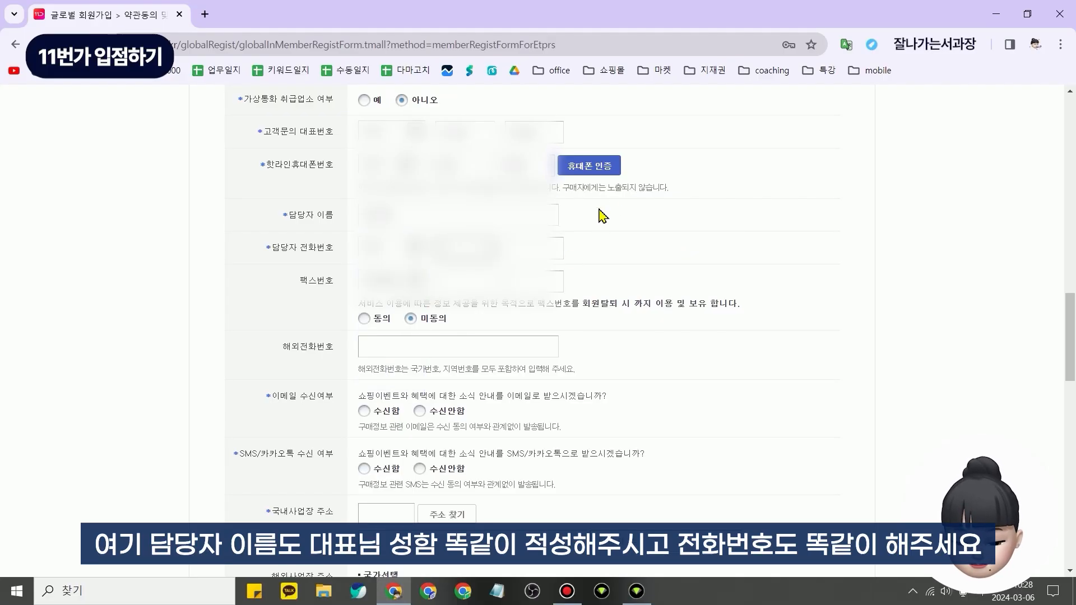
- Decline marketing e-mails and SMS/KakaoTalk messages by choosing 수신안함 for both
scroll(447, 137, "down", 5)
left_click(447, 133)
left_click(454, 190)
- Open the 바른직구 site and show its Weihai personal-customs China forwarding address
scroll(1071, 367, "down", 1)
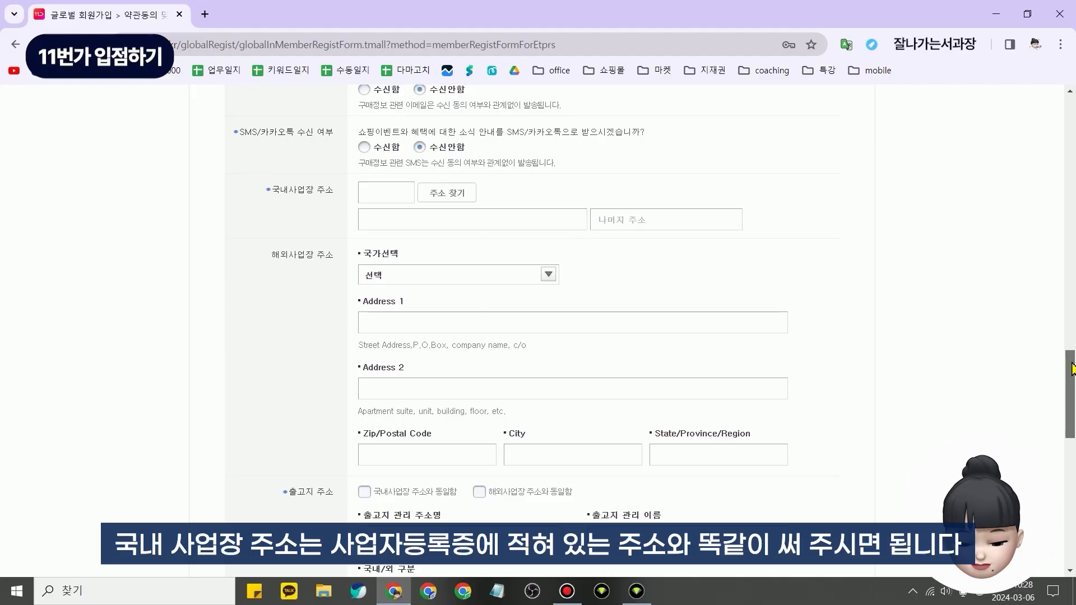
scroll(1071, 367, "down", 1)
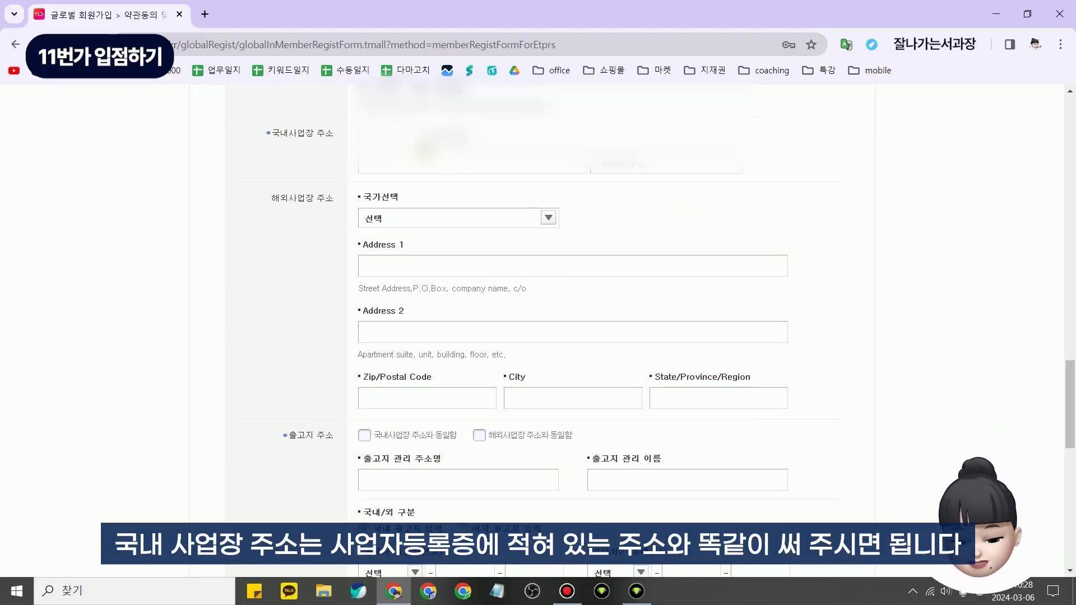
scroll(1070, 392, "down", 2)
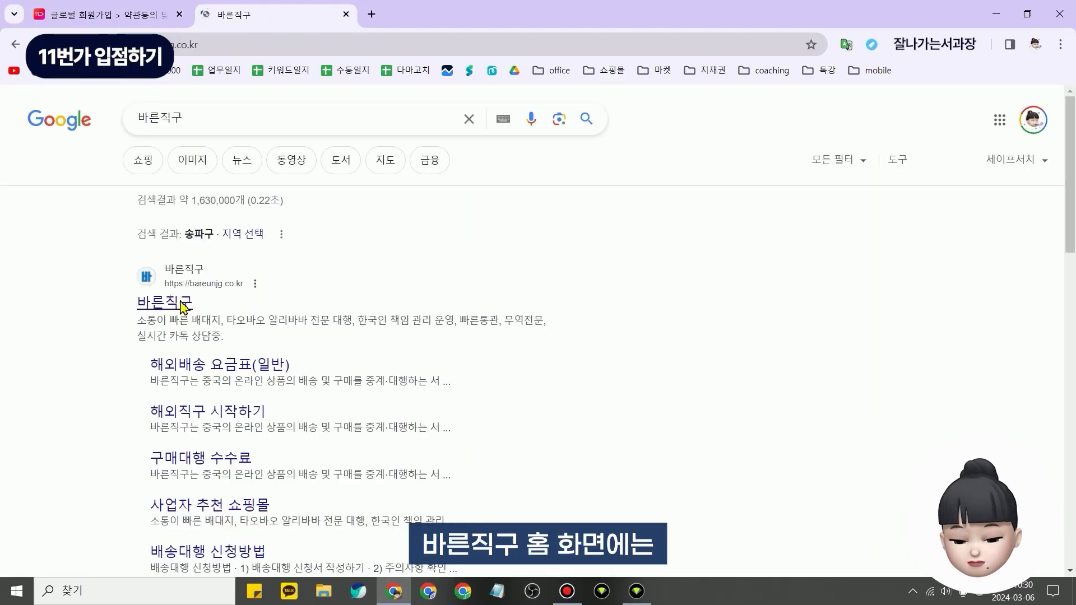
left_click(180, 306)
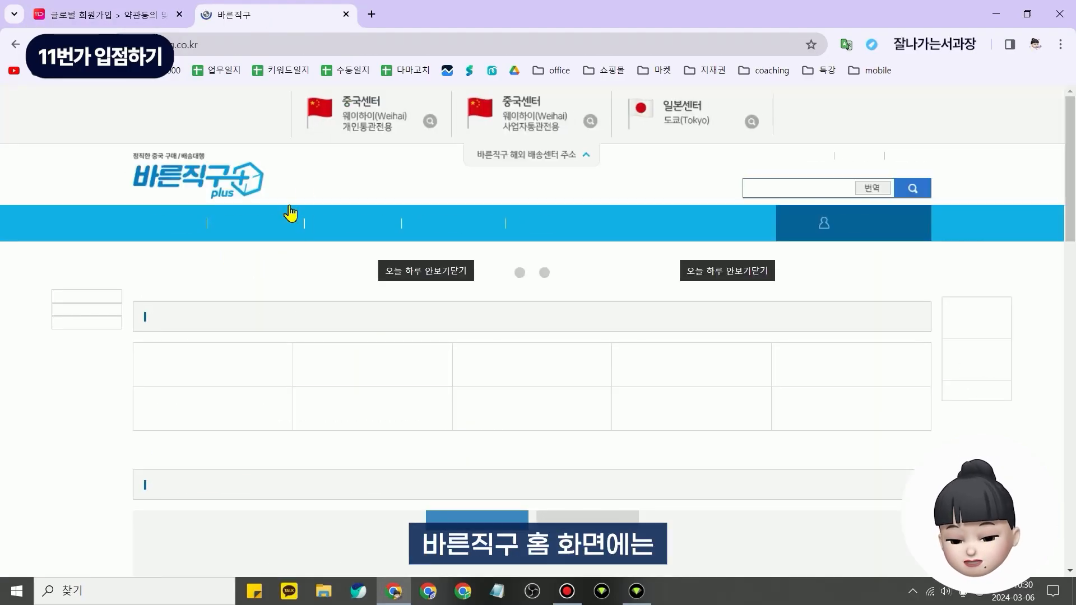
left_click(403, 135)
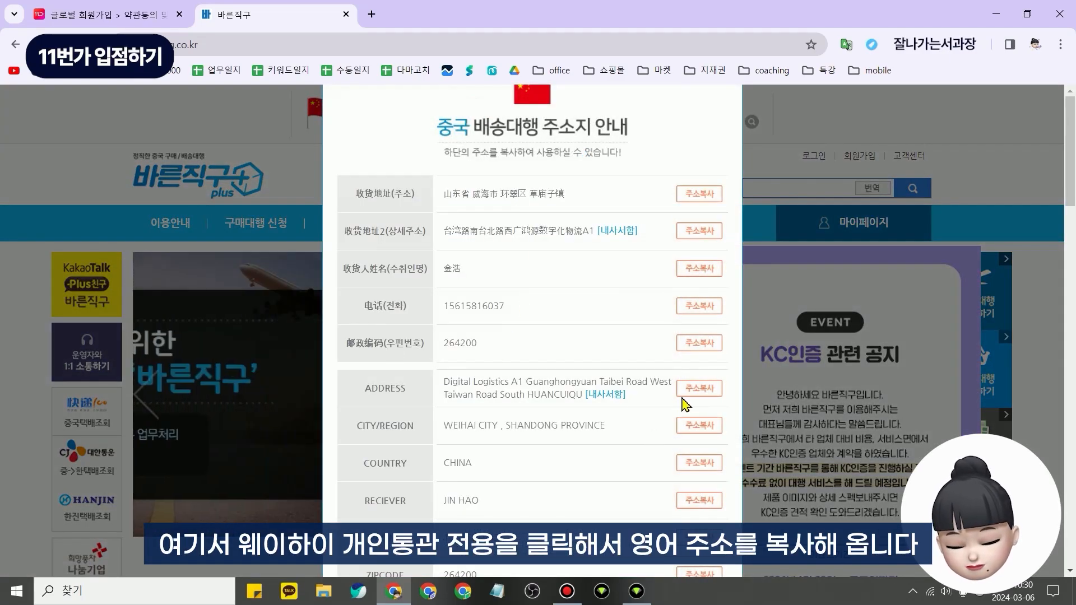
- Copy the English forwarding address into the overseas address fields as Address 1 and Address 2 "Taiwan Road South HUANCUIQU"
left_click(699, 388)
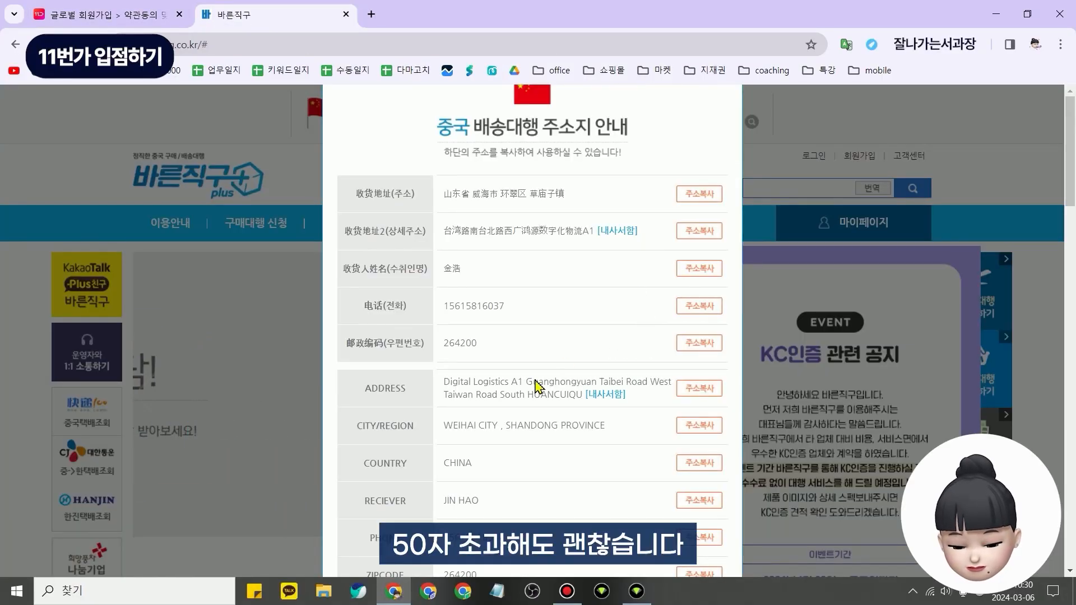
left_click_drag(442, 394, 583, 394)
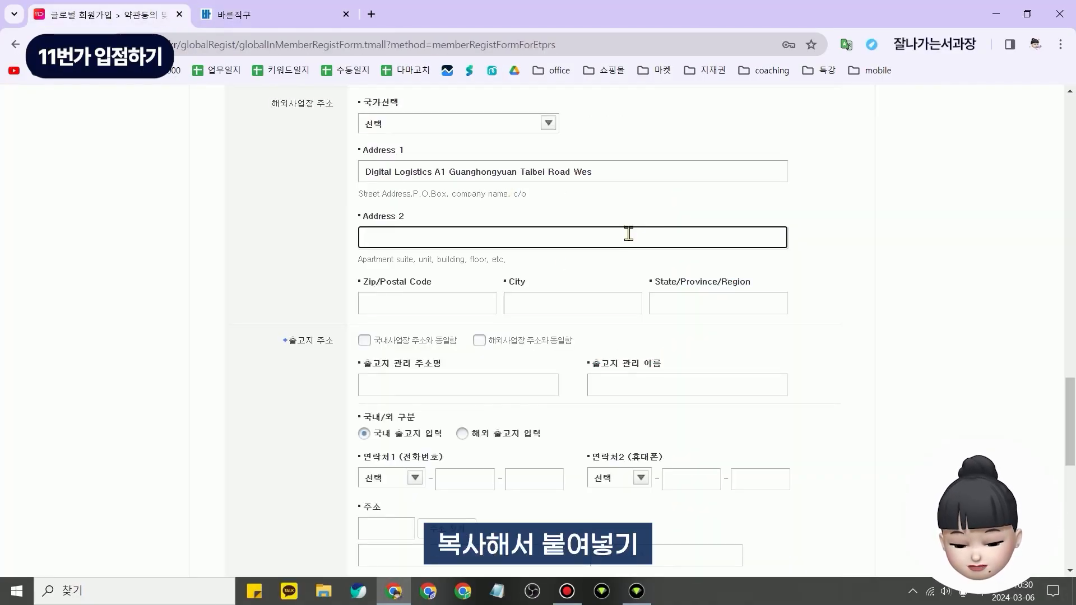
key("ctrl+v")
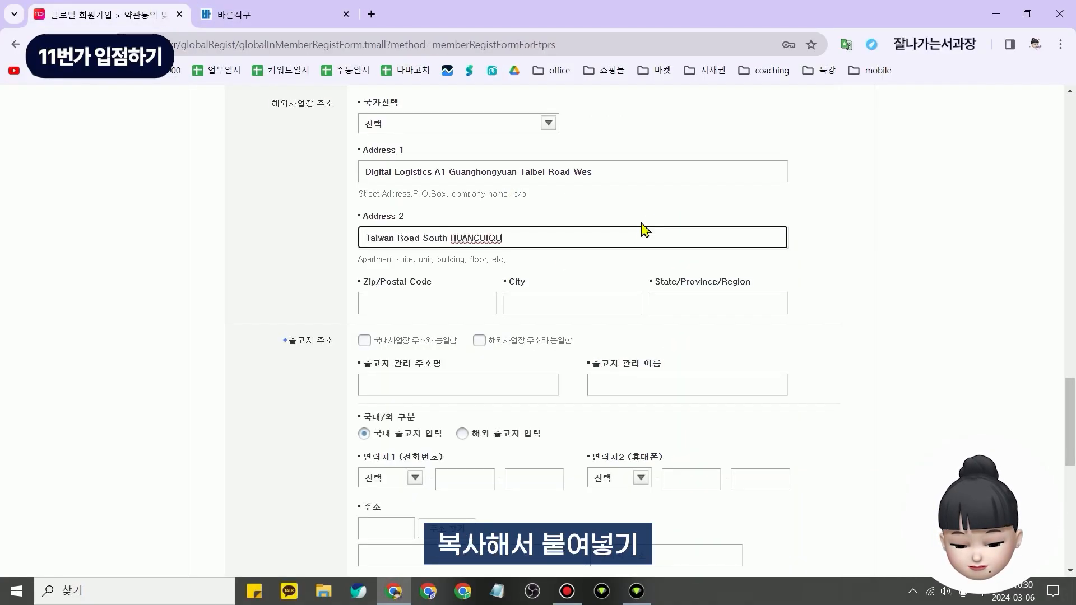
- Paste the forwarding postal code 264200 into the Zip/Postal Code field
left_click(280, 24)
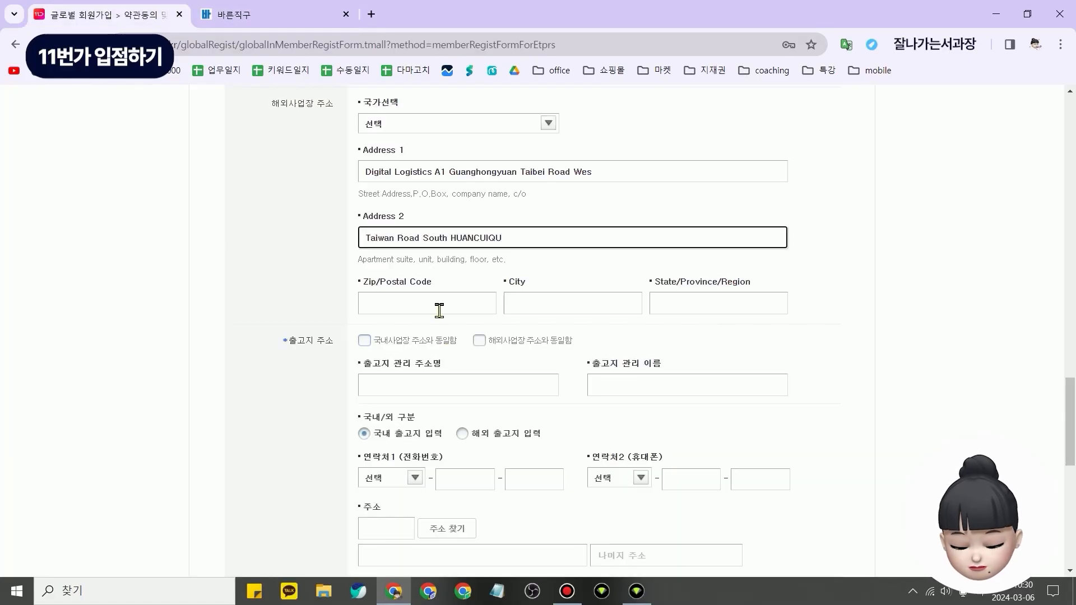
left_click(439, 310)
key("ctrl+v")
left_click(314, 17)
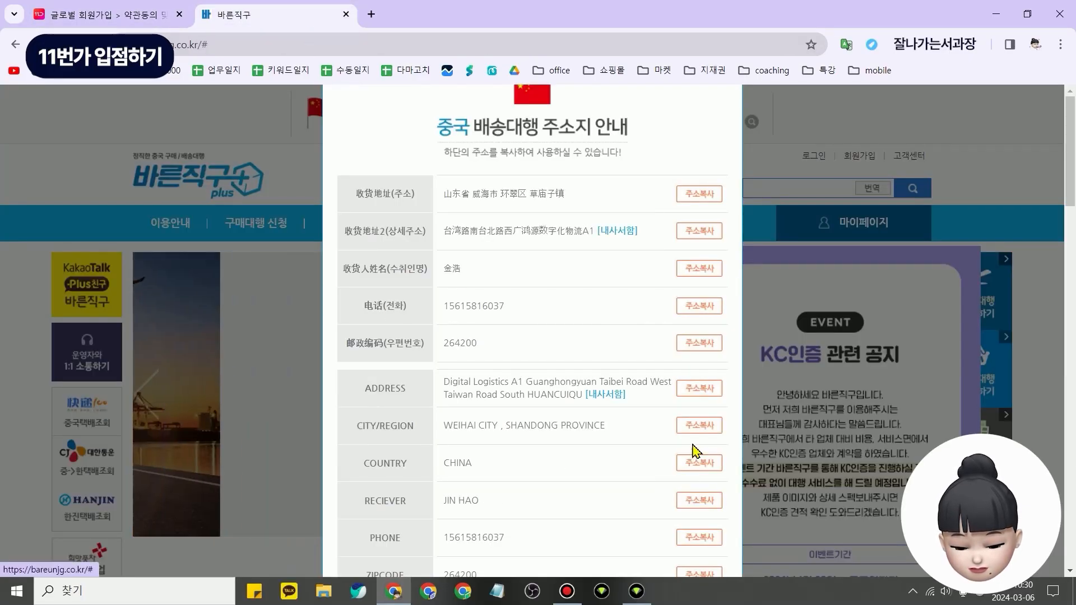
- Copy the forwarding city from the 바른직구 page into the City field, trimming it to WEIHAI CITY
left_click(698, 425)
left_click(106, 14)
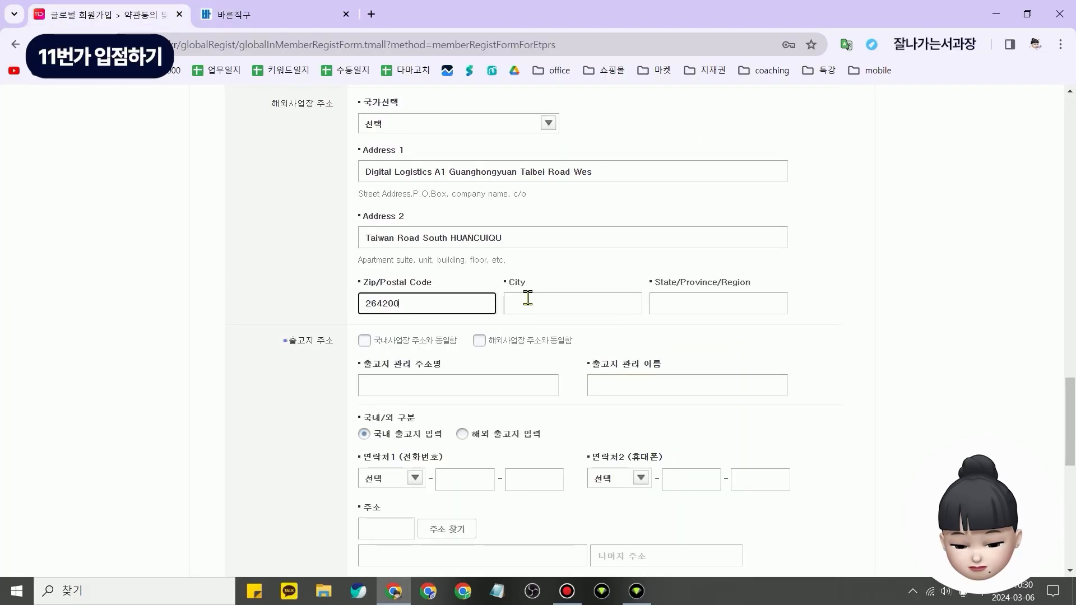
left_click(526, 300)
key("ctrl+v")
left_click(658, 132)
left_click_drag(567, 303, 609, 303)
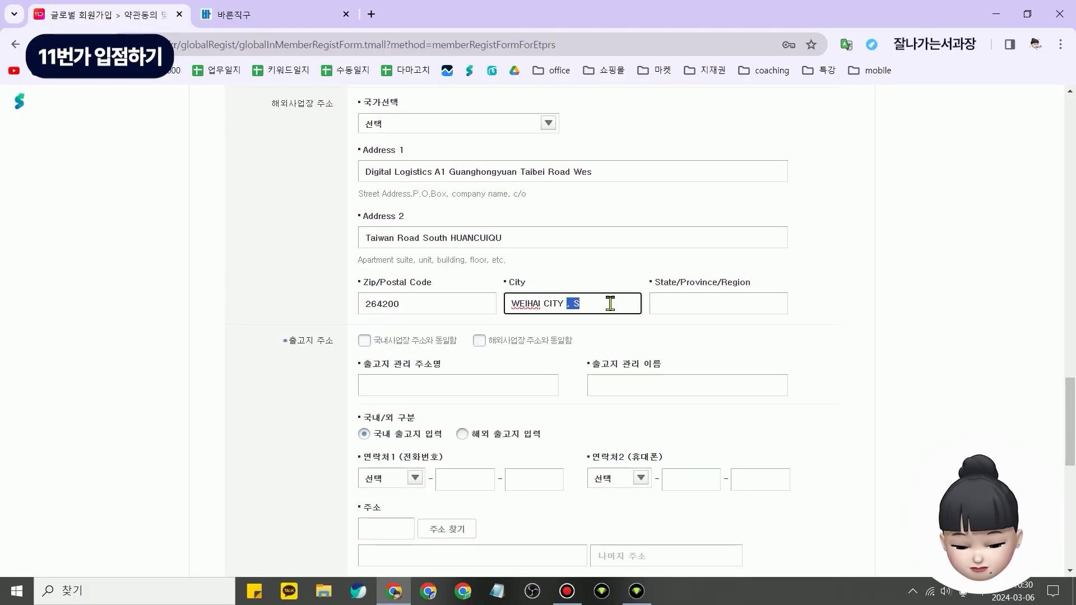
- Copy SHANDONG PROVINCE from the forwarding page into the State/Province/Region field
left_click(264, 15)
left_click_drag(506, 425, 605, 426)
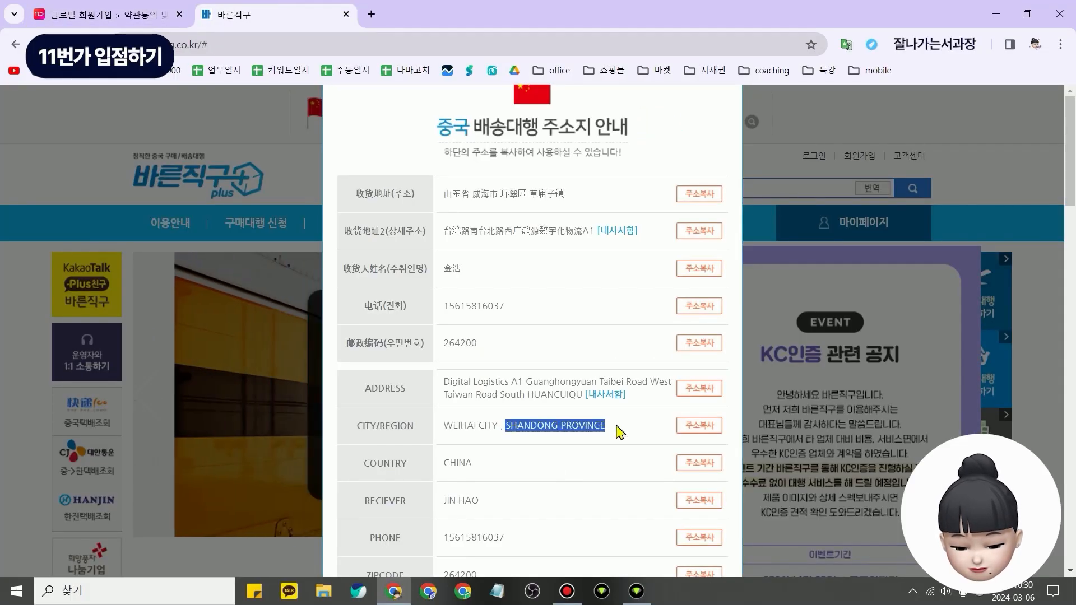
key("ctrl+c")
left_click(137, 22)
left_click(699, 307)
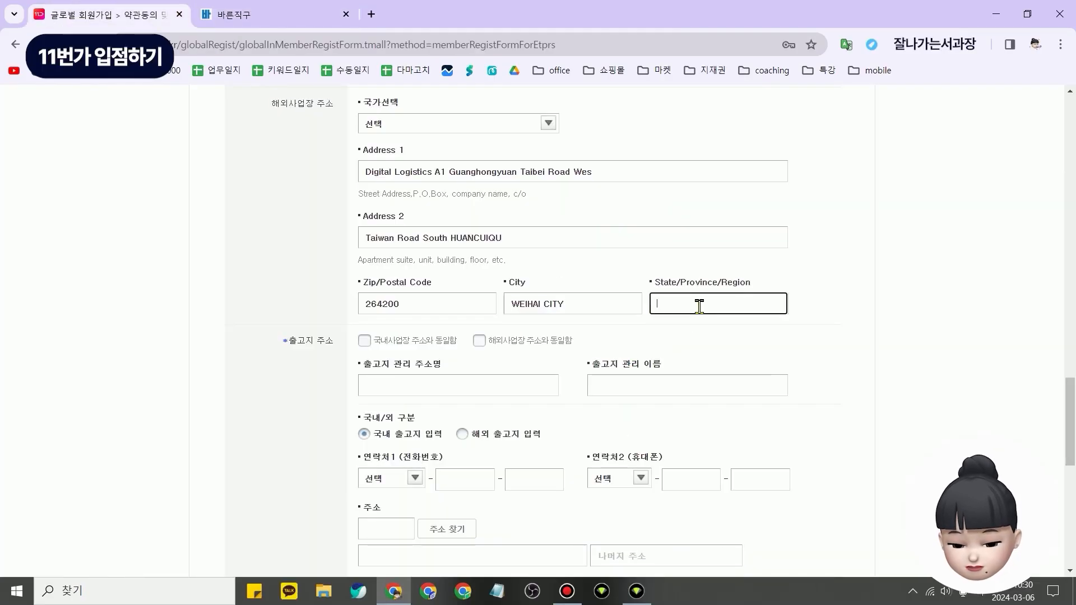
key("ctrl+v")
key("Return")
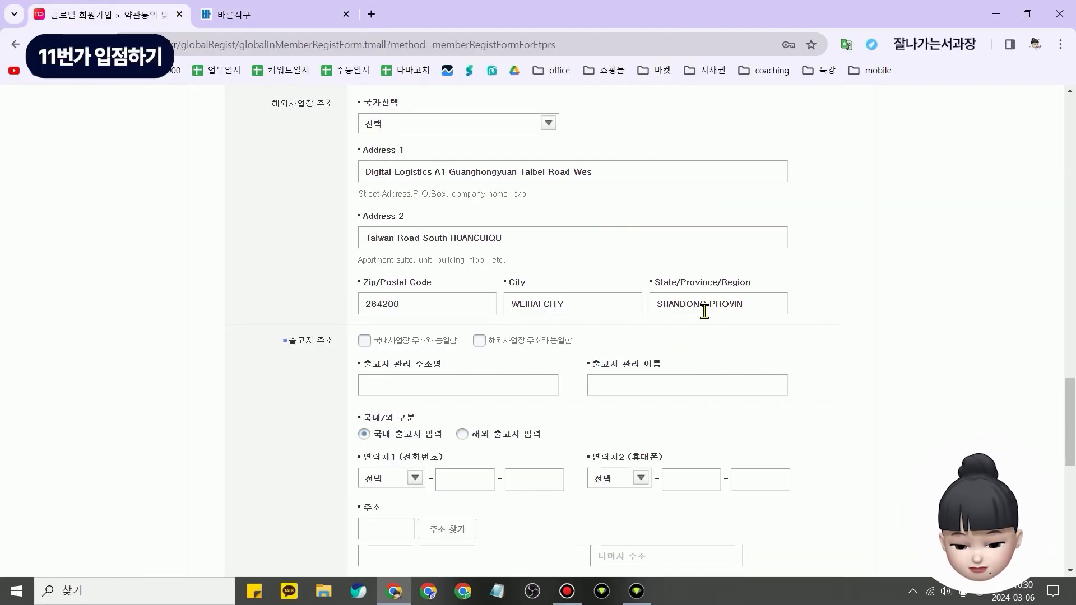
- Set the overseas business address country to China
left_click(503, 132)
scroll(480, 233, "down", 10)
scroll(448, 219, "up", 4)
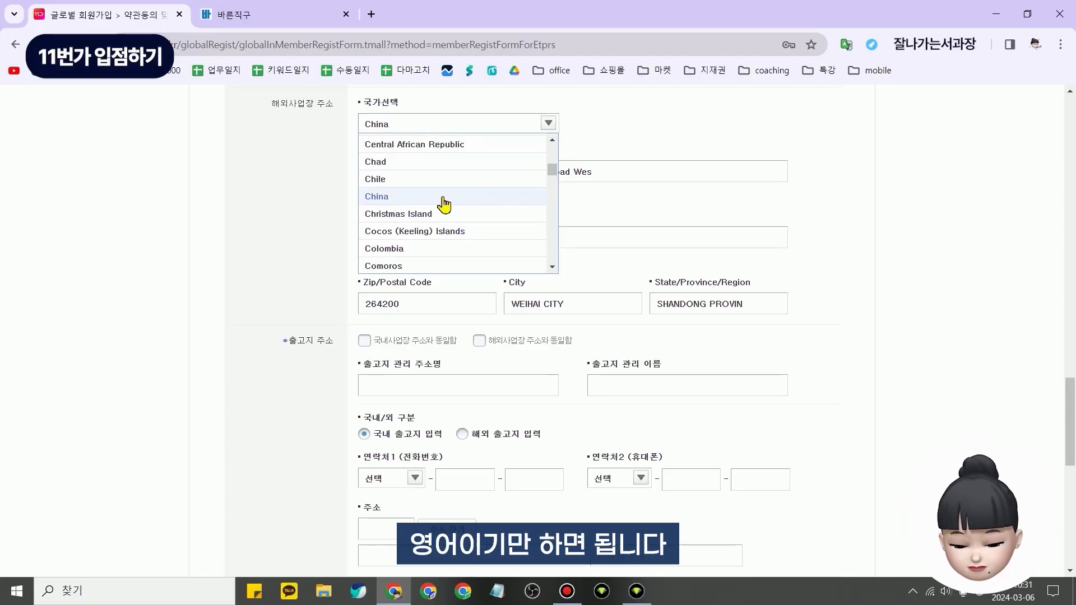
left_click(441, 196)
- Make the shipping-origin address the same as the overseas business address, with both names set to 해외출고지
scroll(560, 269, "down", 2)
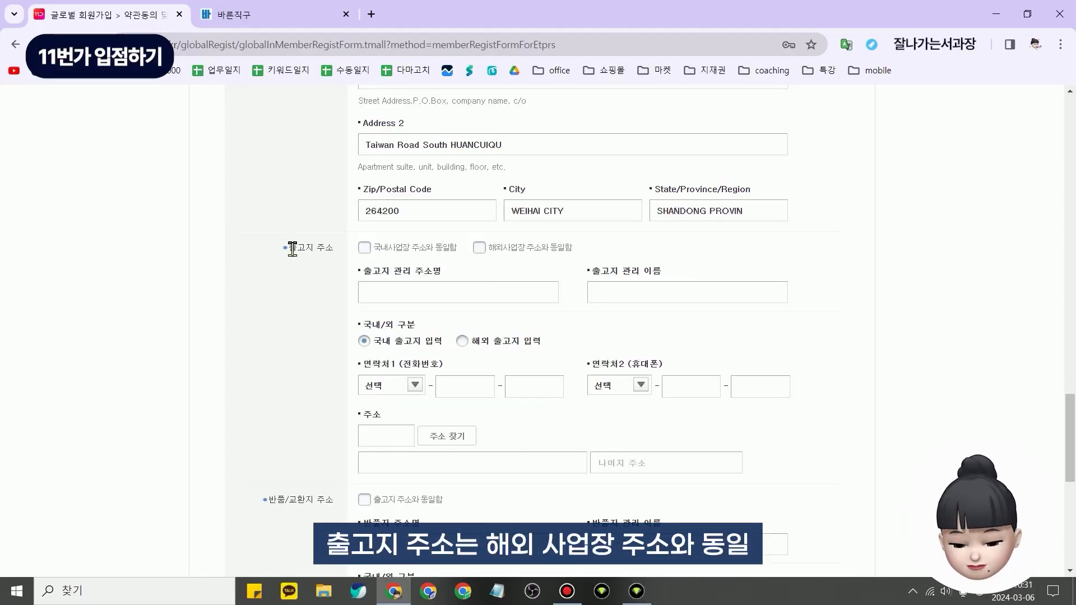
left_click(479, 247)
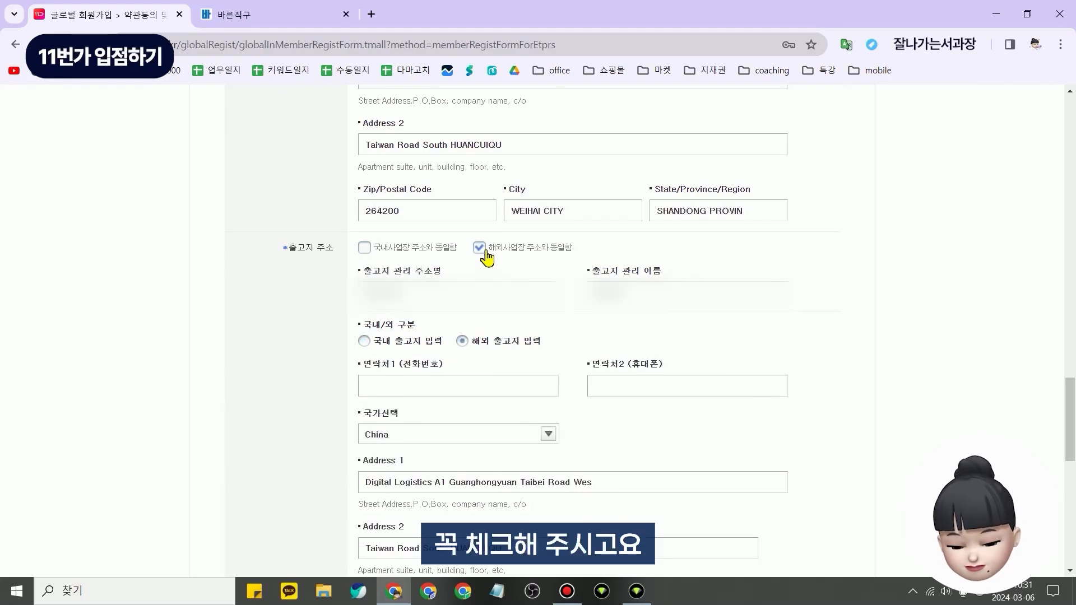
double_click(473, 294)
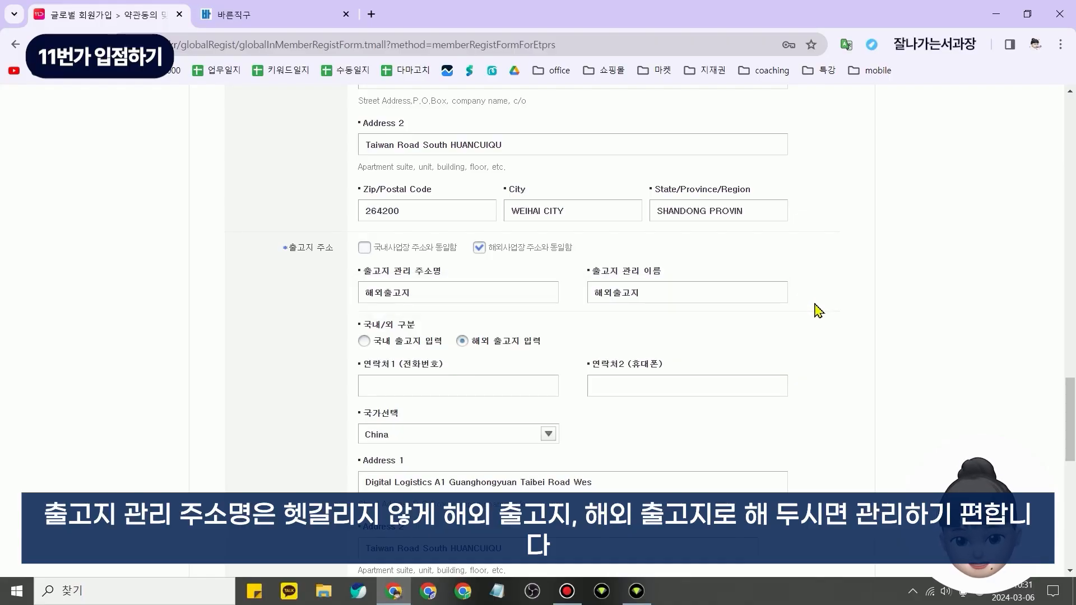
- Copy the forwarding warehouse phone number and paste it into both shipping-origin contact fields
scroll(914, 322, "down", 2)
left_click(288, 18)
left_click(699, 305)
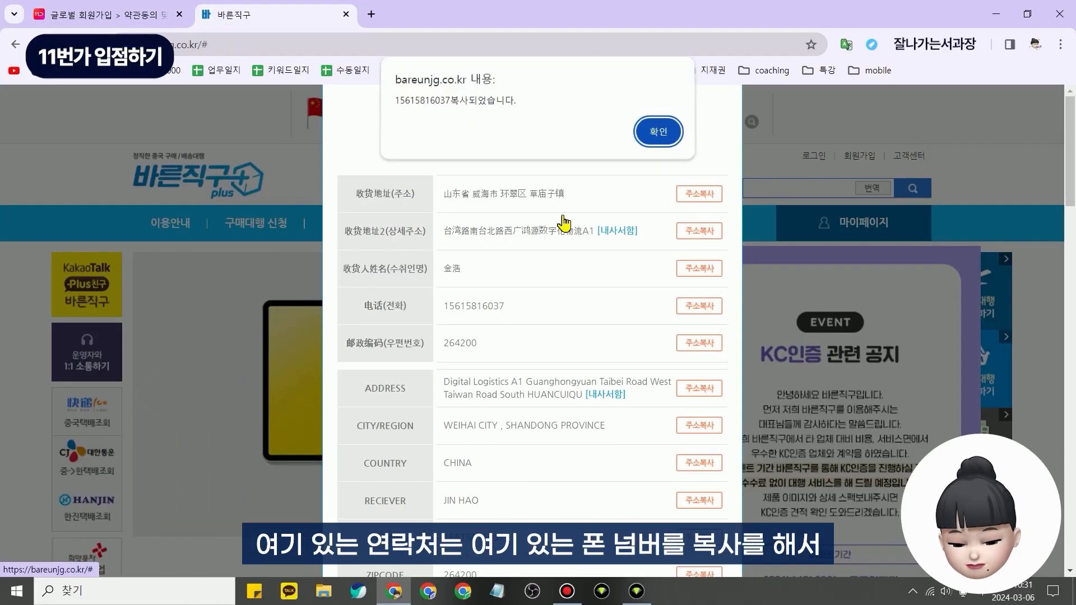
left_click(647, 138)
left_click(107, 14)
left_click(432, 275)
key("ctrl+v")
left_click(672, 273)
key("ctrl+v")
left_click(803, 237)
- Name the return/exchange address 반품지 and choose domestic return entry with its contact numbers
scroll(804, 236, "down", 7)
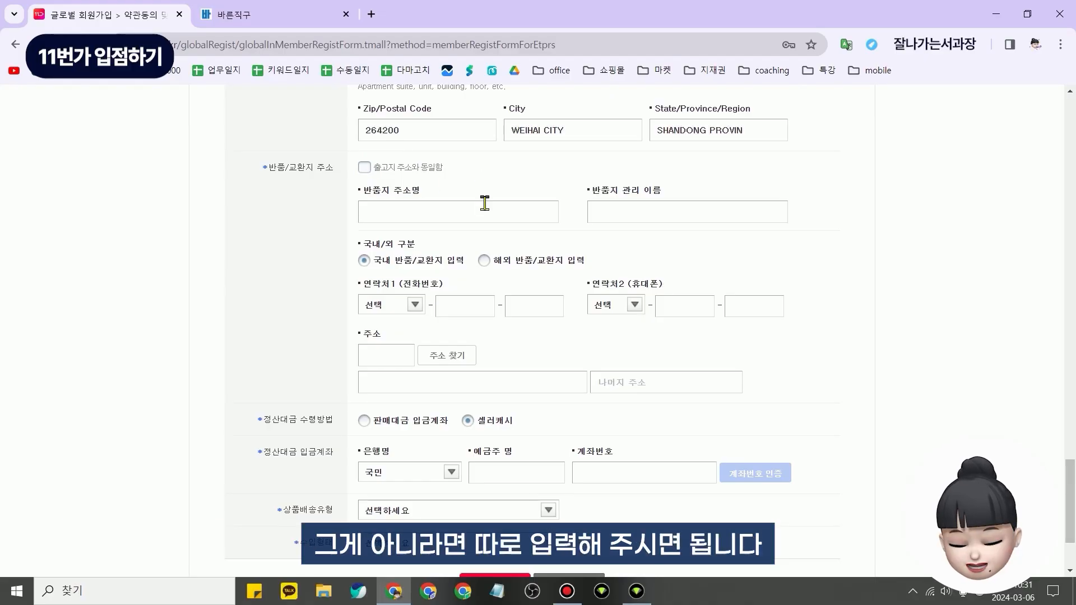
left_click(504, 216)
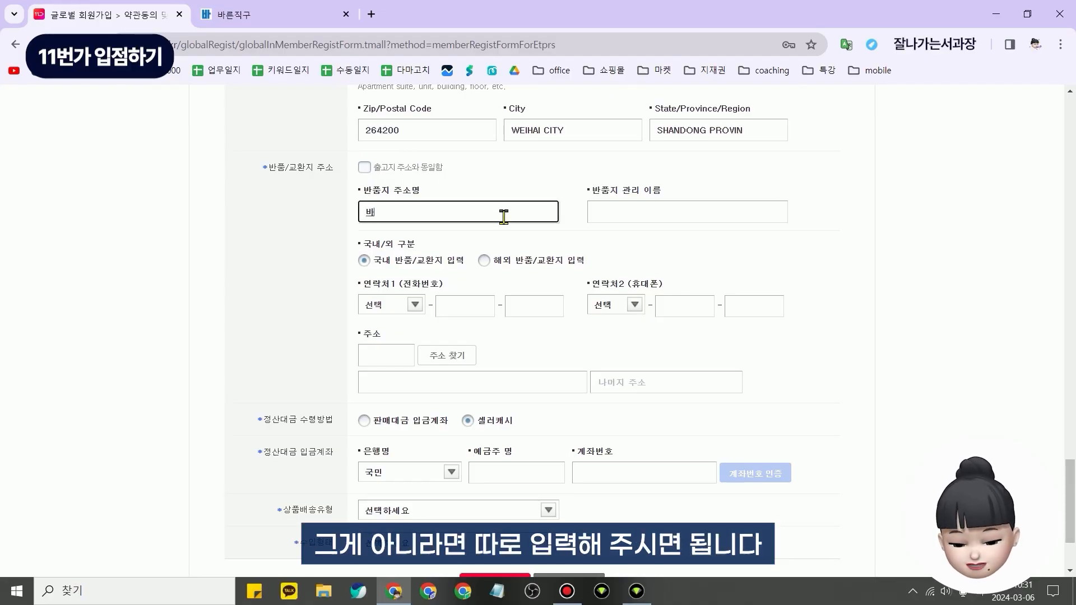
type("반품지")
key("Tab")
type("반품지")
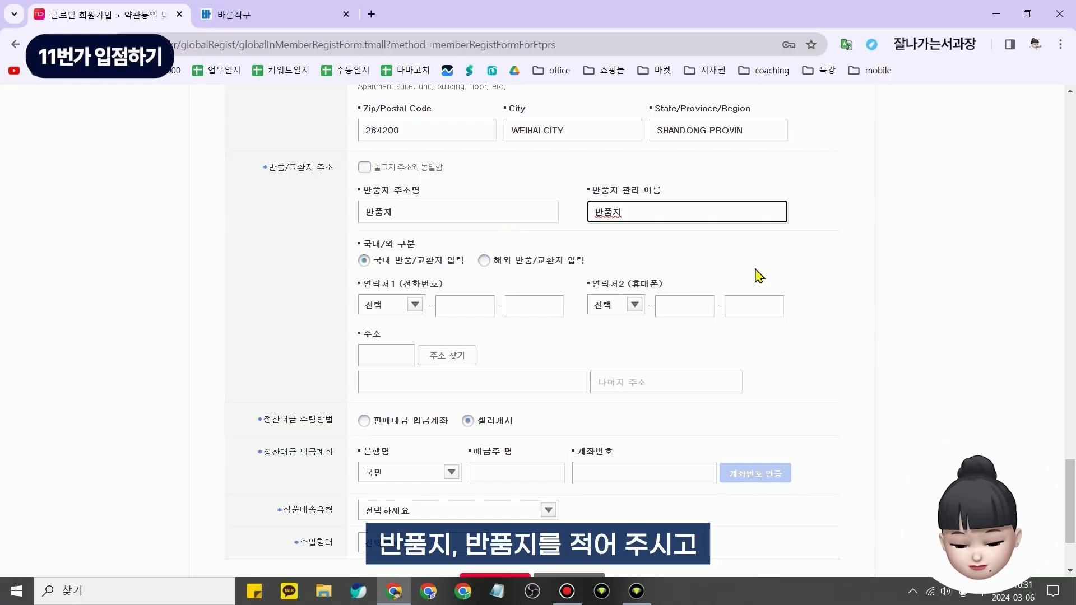
left_click(367, 262)
left_click(409, 304)
- Search for and enter the domestic return/exchange address
scroll(396, 377, "down", 3)
scroll(396, 378, "down", 2)
left_click(395, 377)
left_click(460, 311)
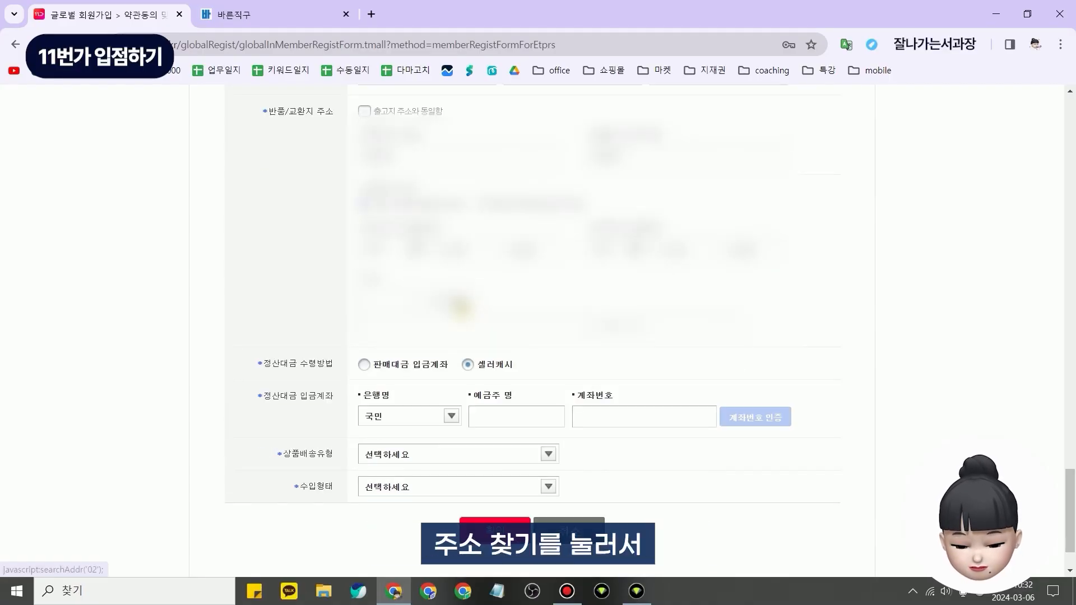
left_click(461, 307)
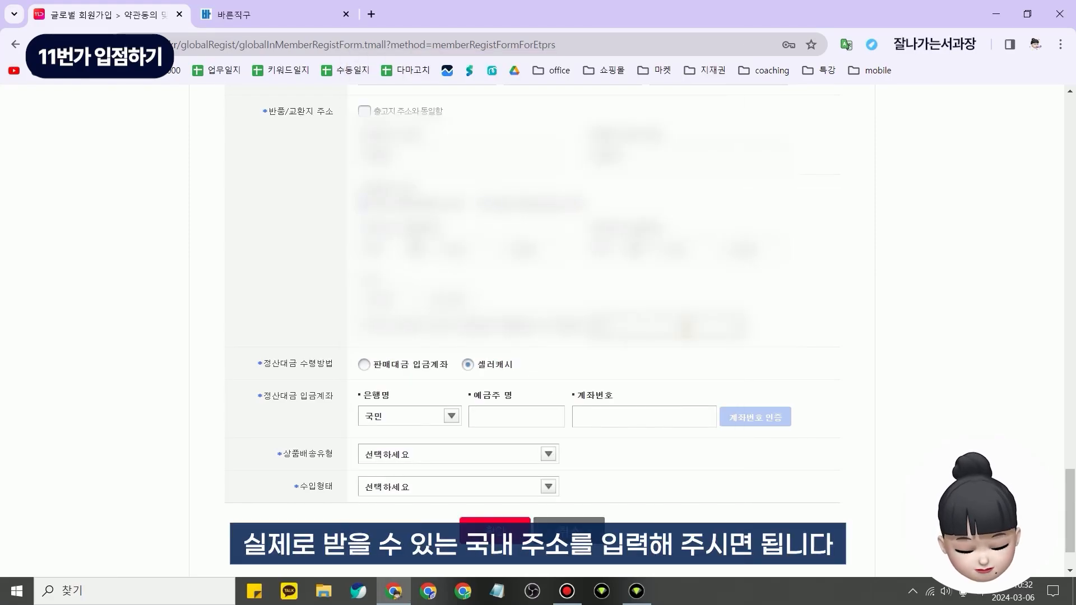
- Choose 판매대금 입금계좌 as the settlement method and verify the bank account holder and number
left_click(409, 365)
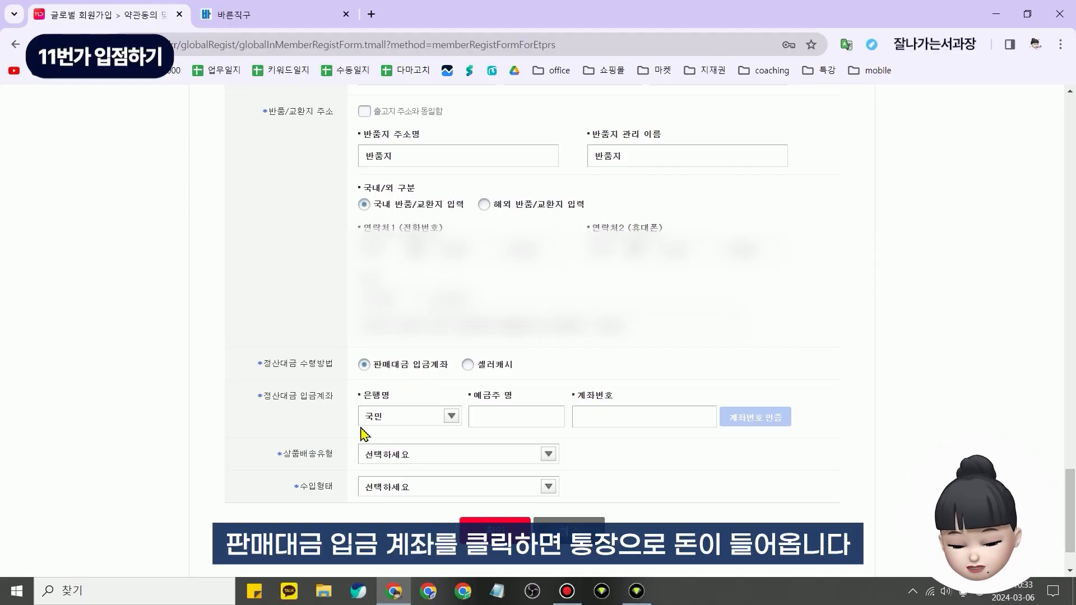
left_click(526, 415)
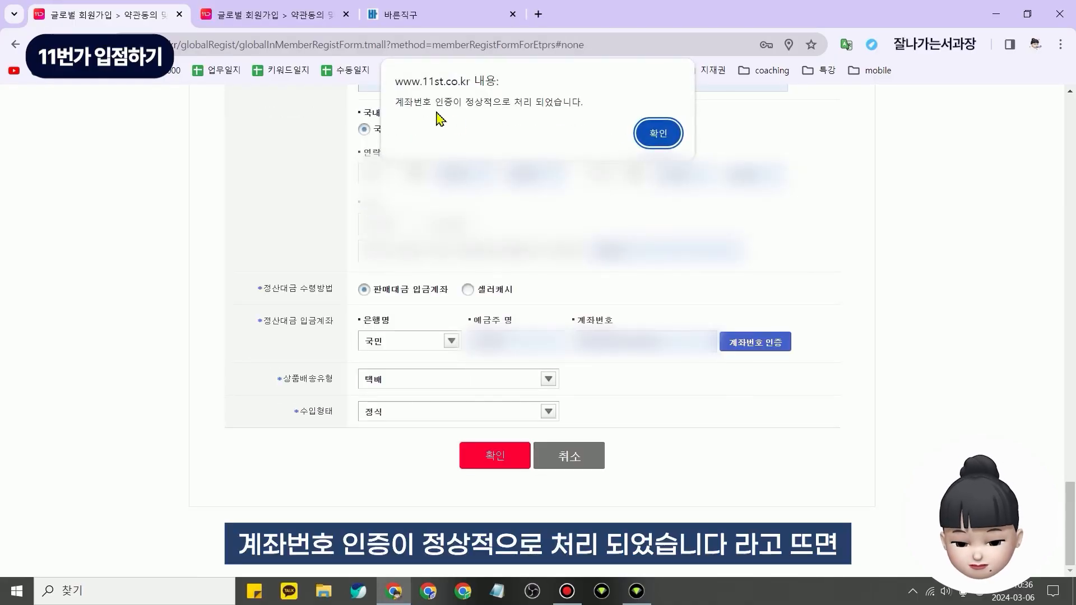
left_click(659, 137)
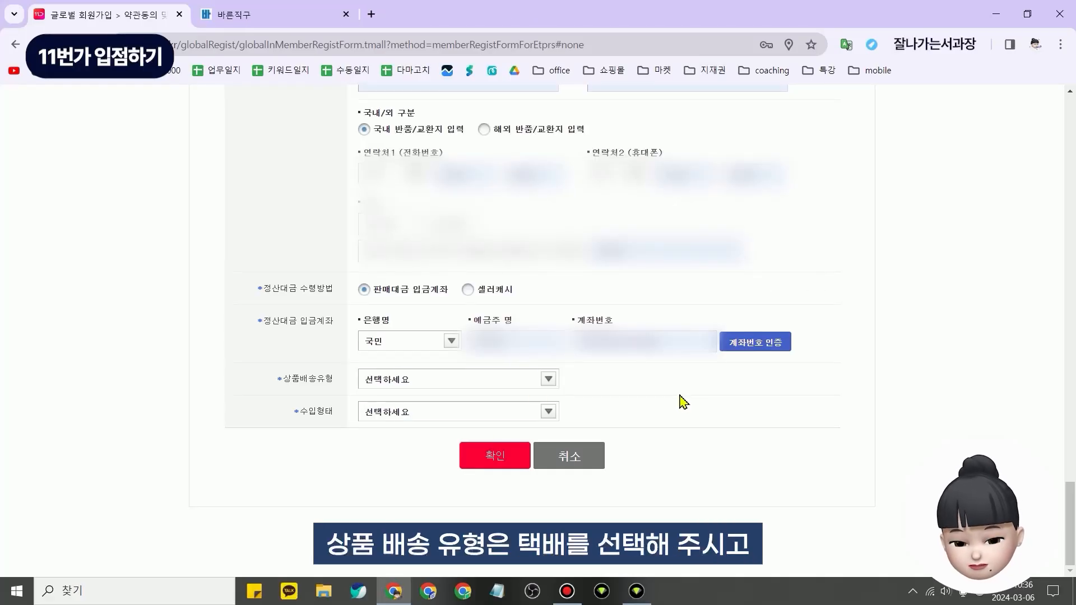
- Set the product delivery type to 택배 and the import type to 정식
left_click(548, 385)
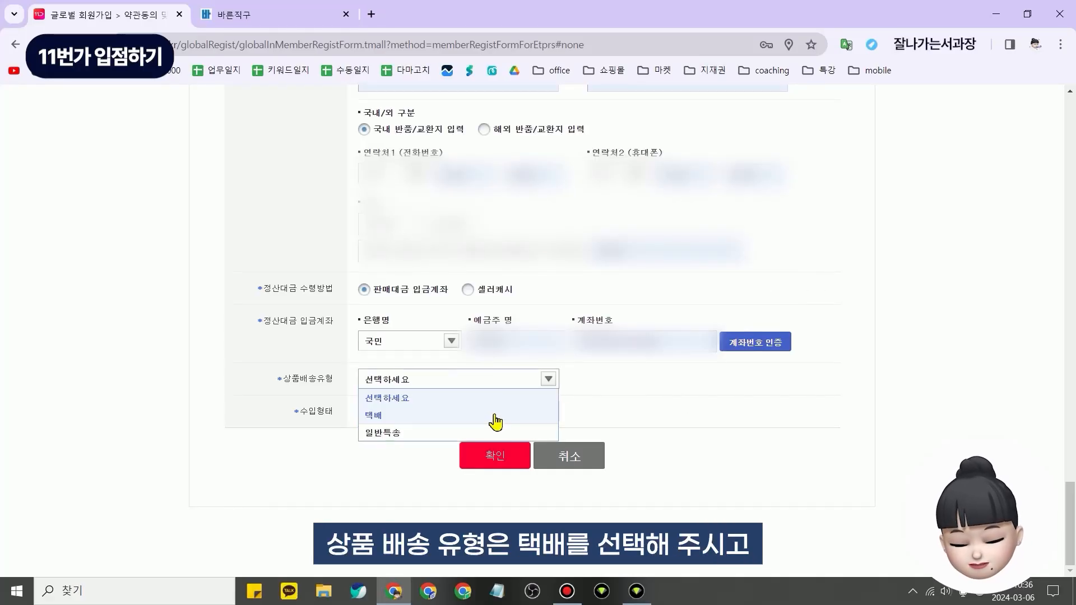
left_click(493, 414)
left_click(516, 419)
left_click(487, 448)
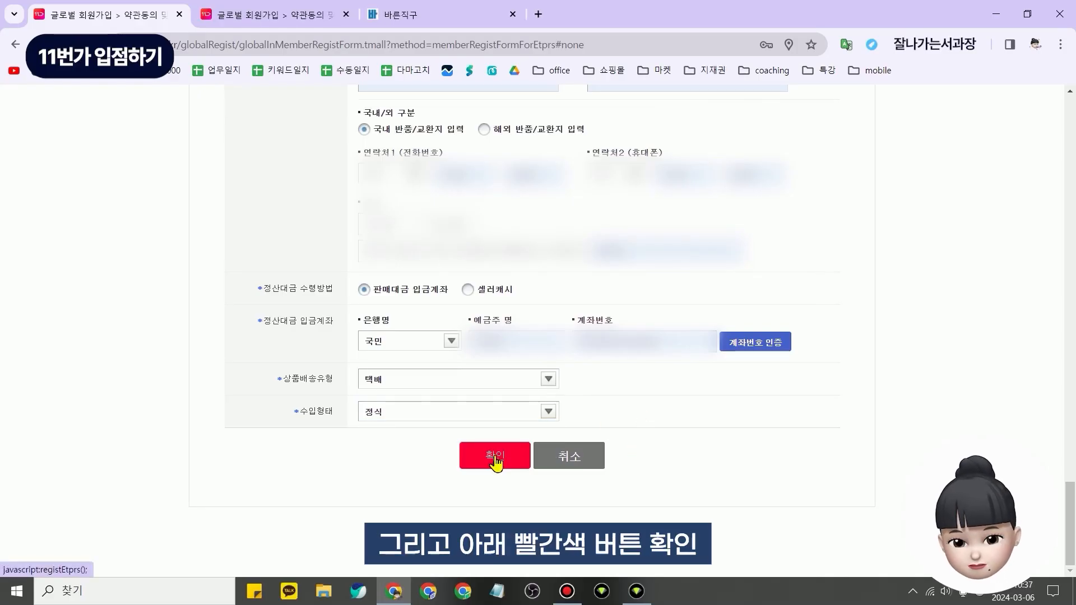
- Submit the global seller registration and save the login password in the browser
left_click(495, 464)
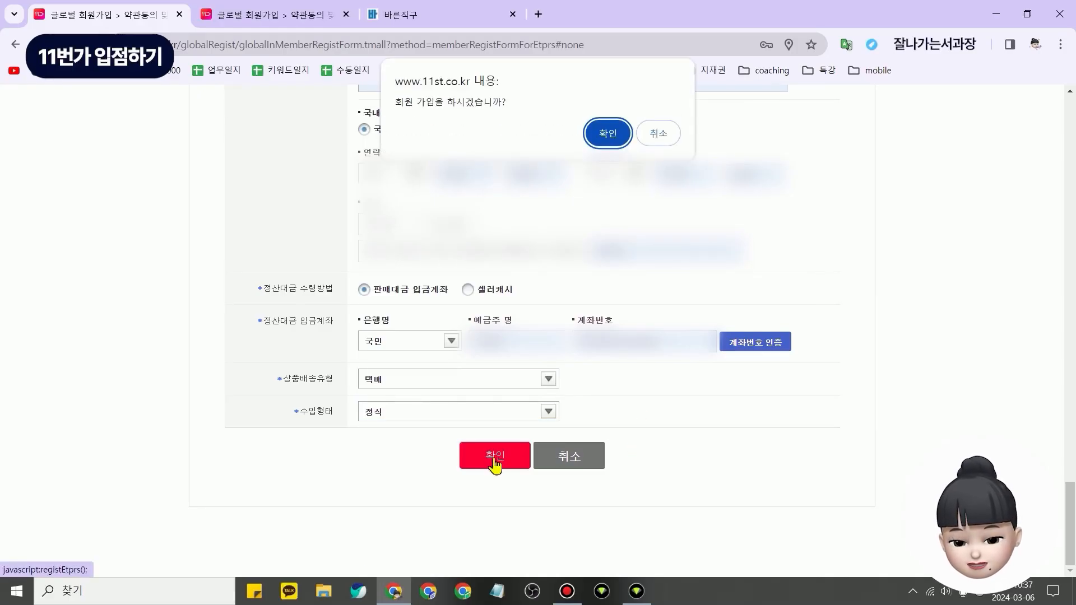
left_click(605, 135)
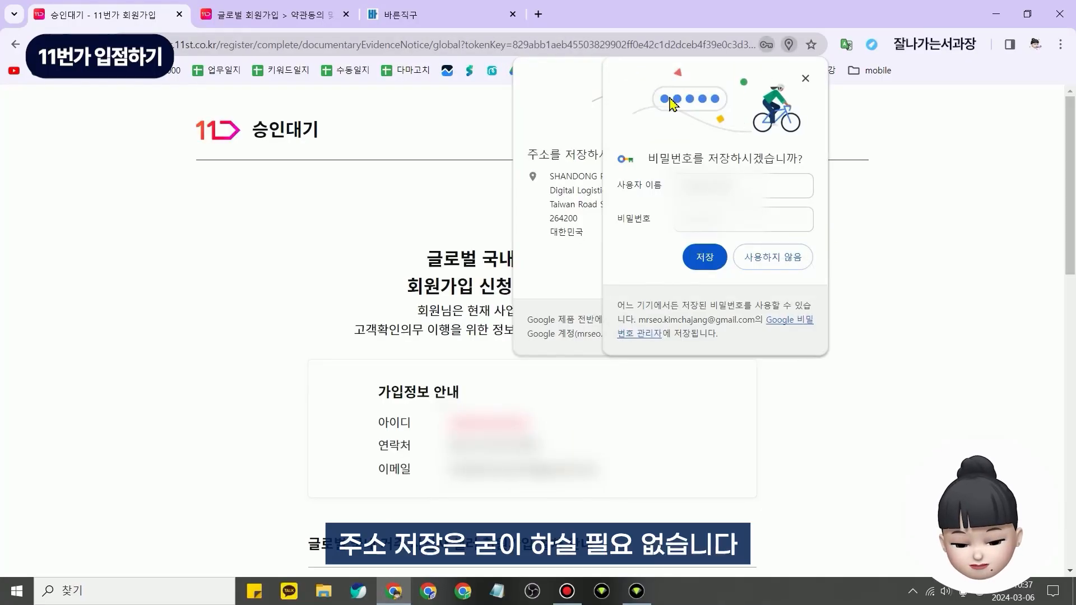
left_click(707, 263)
left_click(805, 78)
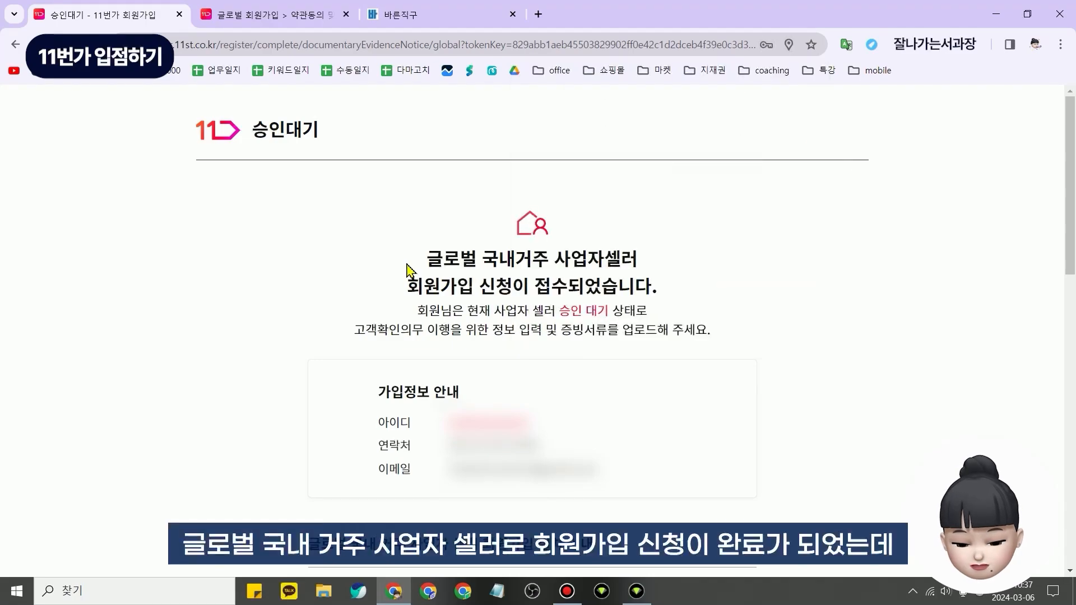
left_click_drag(430, 261, 630, 259)
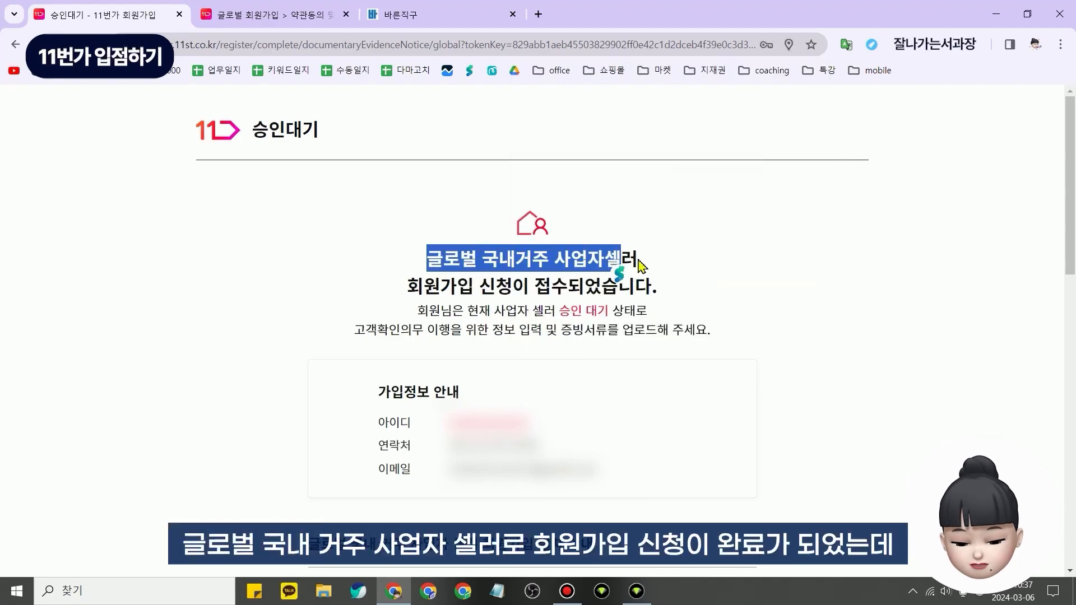
left_click(683, 258)
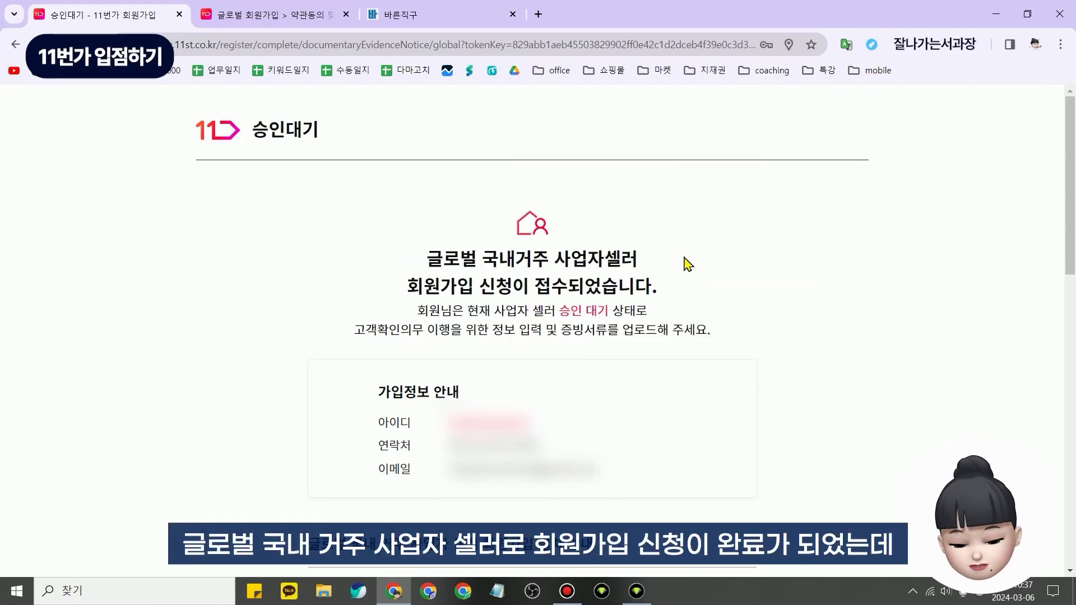
left_click_drag(1072, 137, 1050, 389)
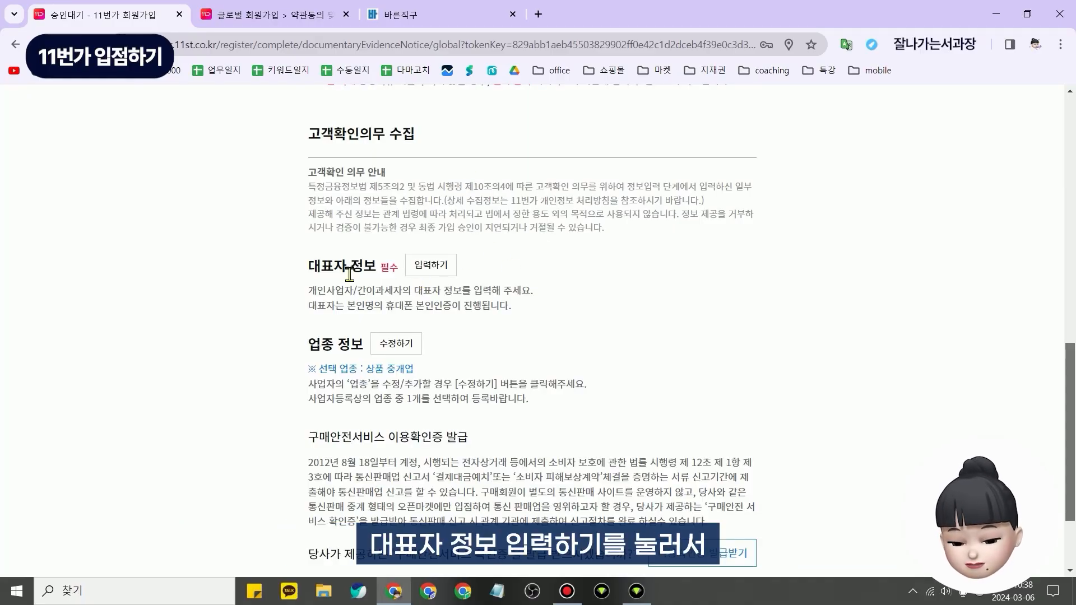
- Complete the representative's mobile phone identity verification and save the representative information
left_click(430, 274)
left_click(192, 210)
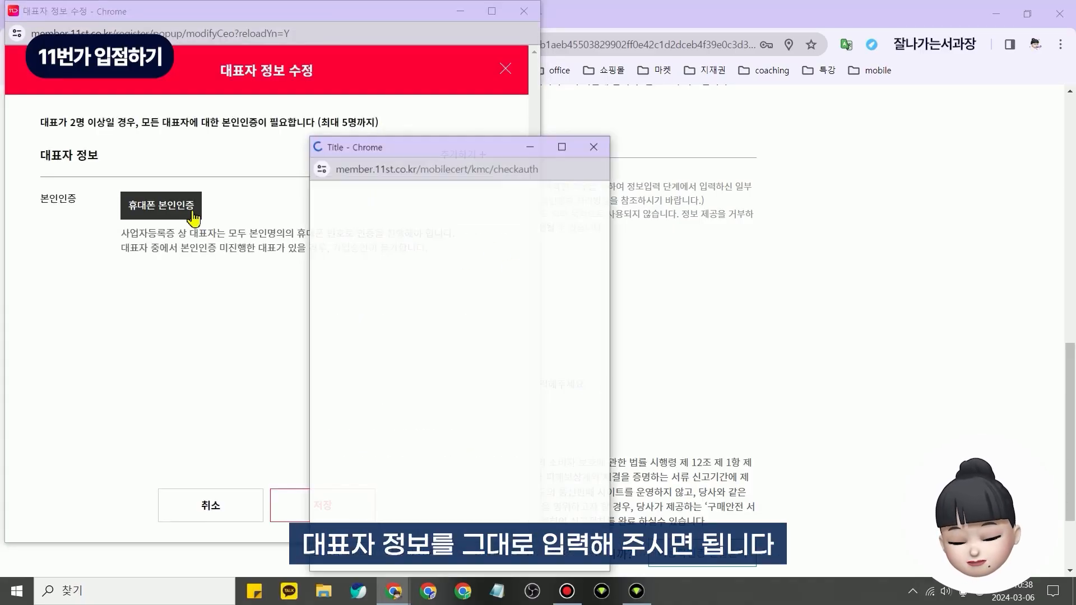
left_click(461, 335)
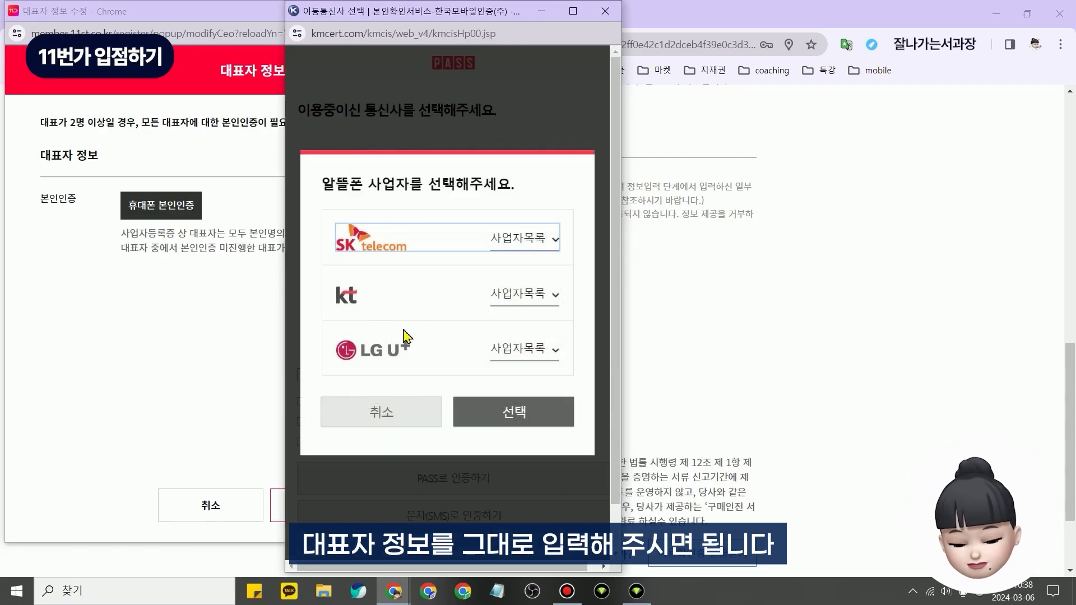
left_click(424, 306)
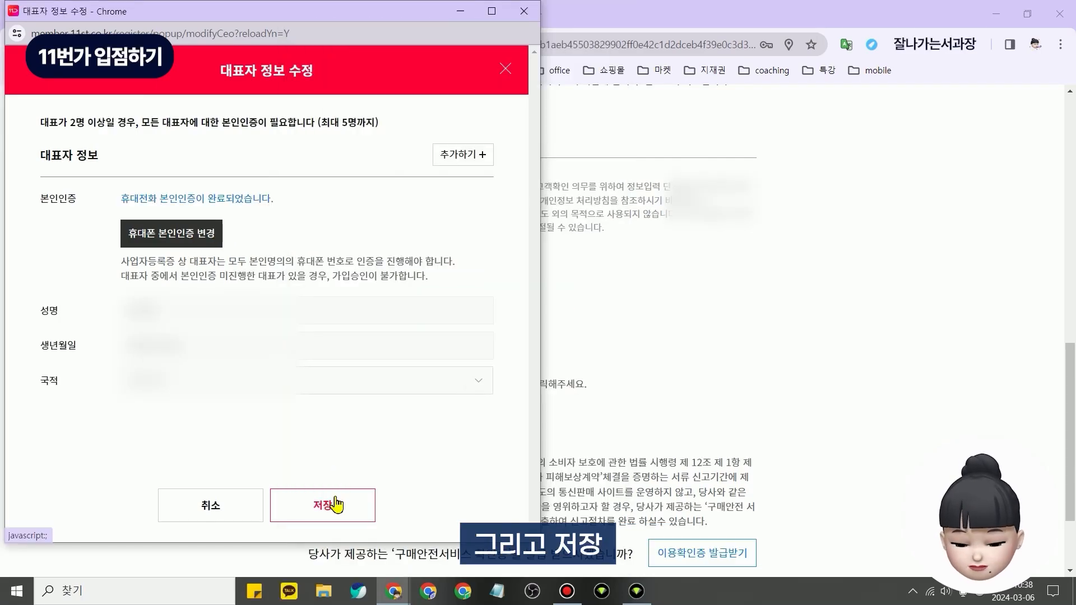
left_click(334, 500)
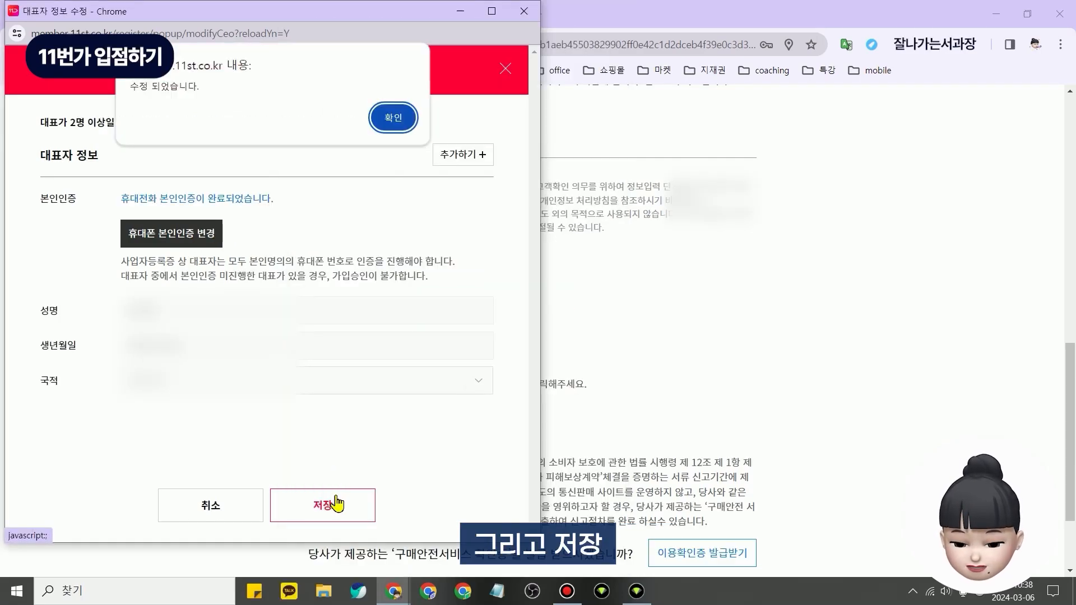
left_click(393, 119)
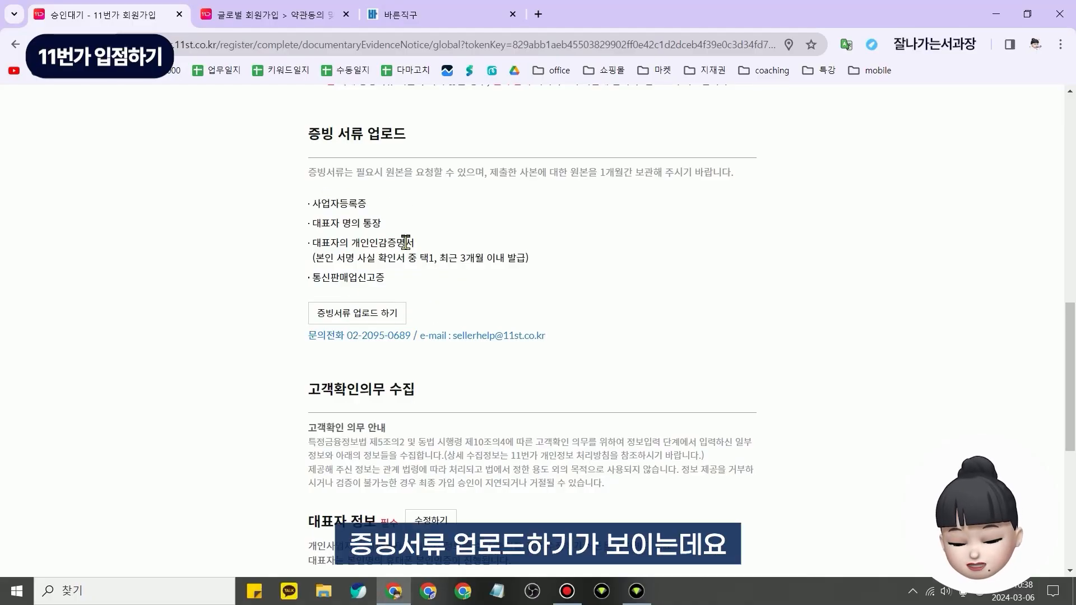
- Upload the evidence documents, attaching 본인서명사실확인서.jpg as the seal certificate and 통신판매업.jpg, and register them
left_click(364, 321)
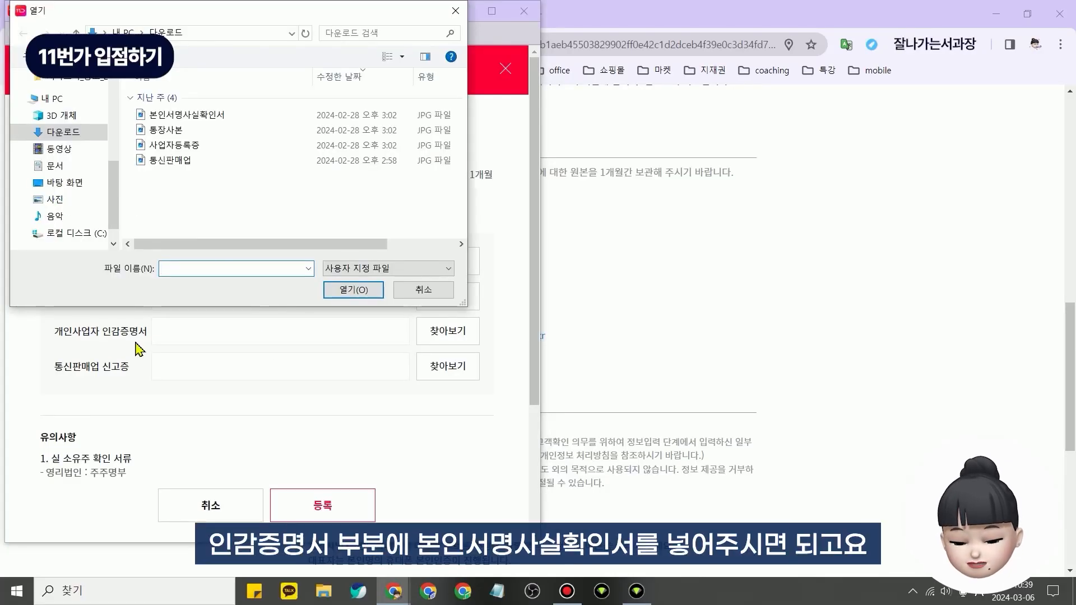
left_click(209, 118)
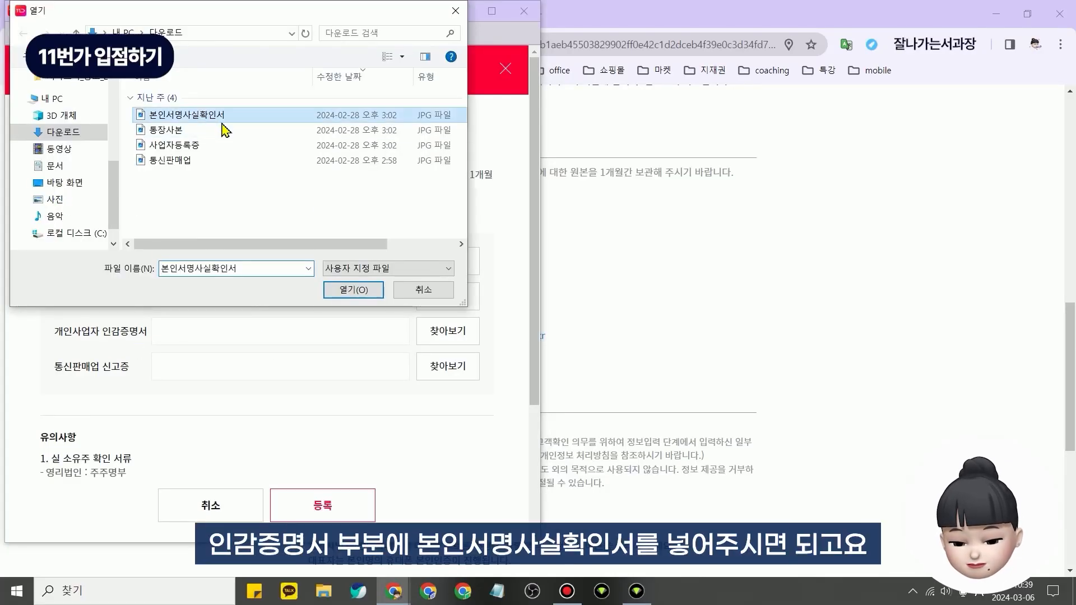
left_click(338, 292)
left_click(447, 366)
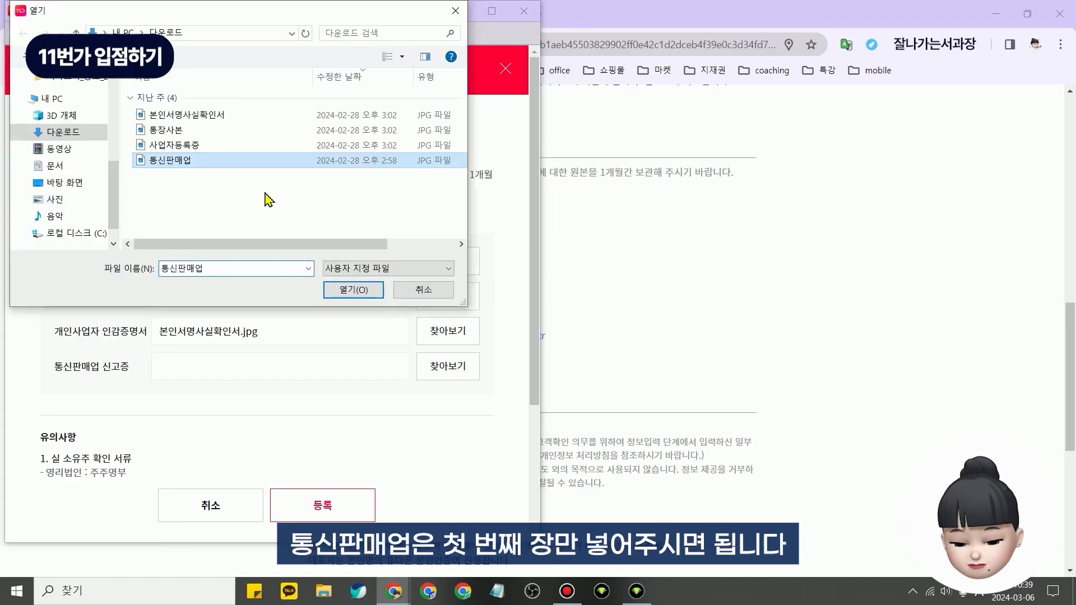
left_click(354, 293)
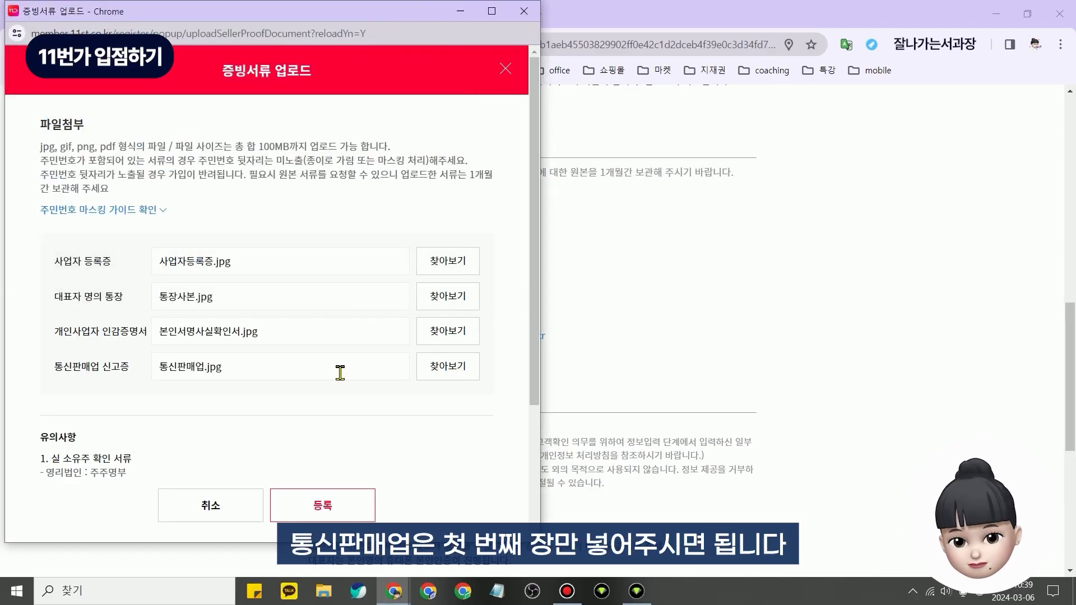
left_click(342, 507)
left_click(351, 127)
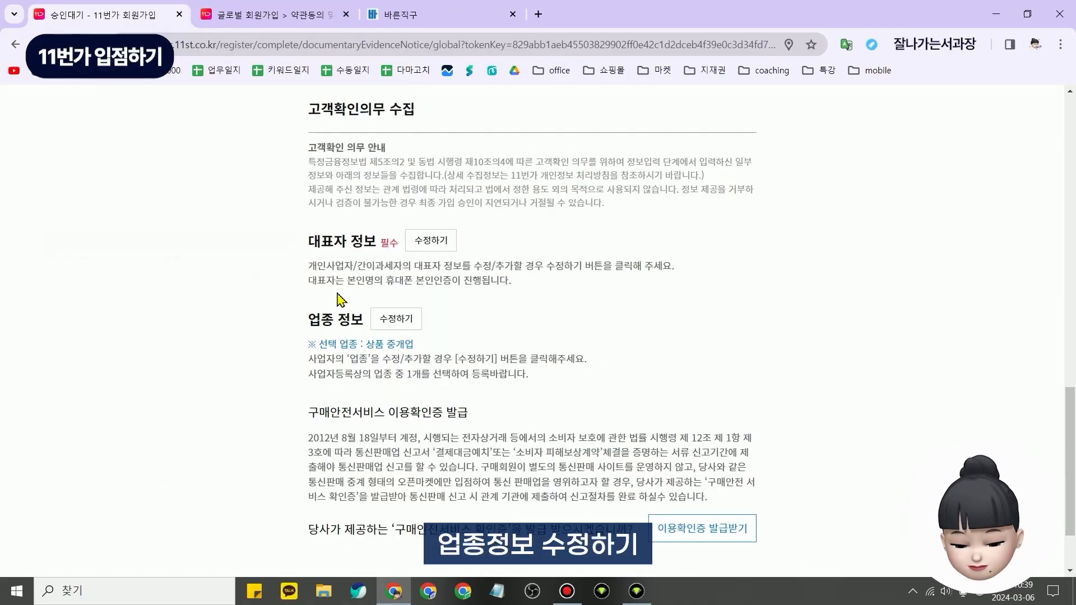
- Change the business category to 도매 및 소매업(45~47) > 도매 및 상품 중개업 > 상품 중개업 and confirm it
left_click(397, 320)
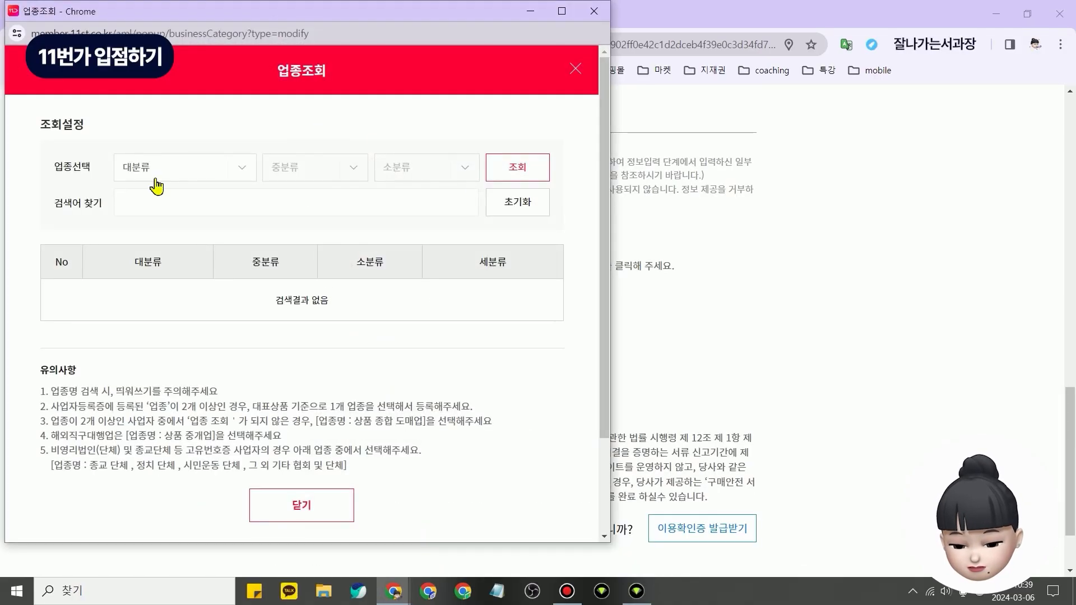
left_click(154, 174)
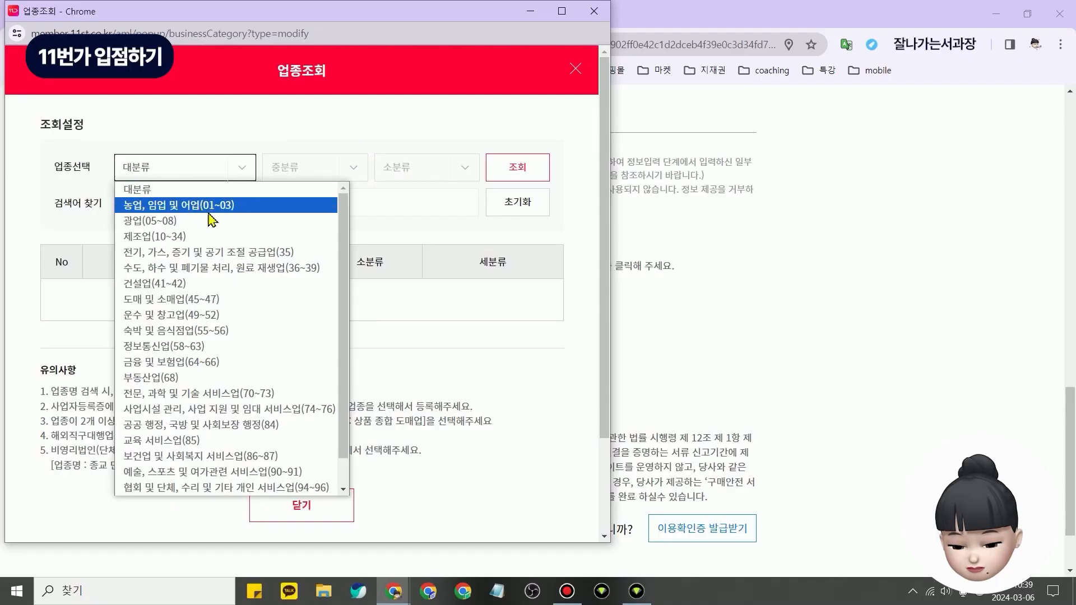
left_click(252, 298)
left_click(323, 174)
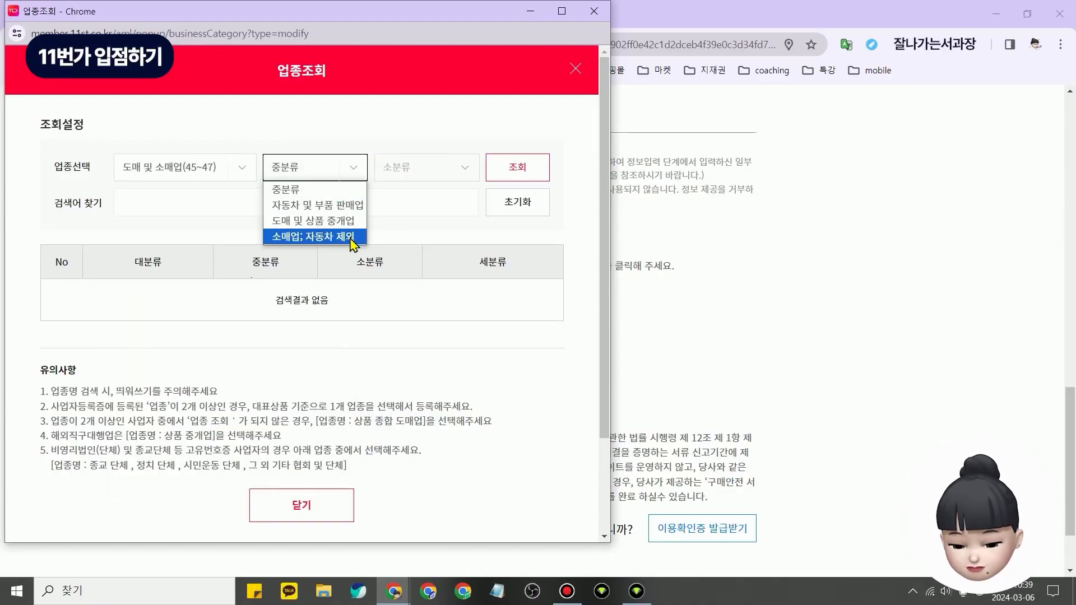
left_click(349, 220)
left_click(415, 178)
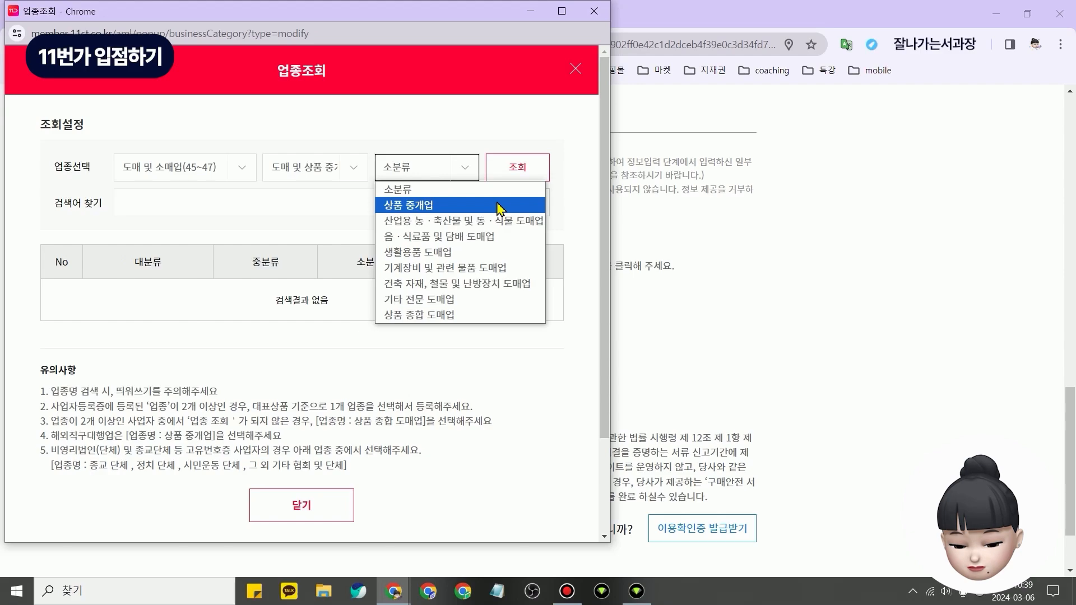
left_click(497, 207)
left_click(521, 168)
left_click(478, 296)
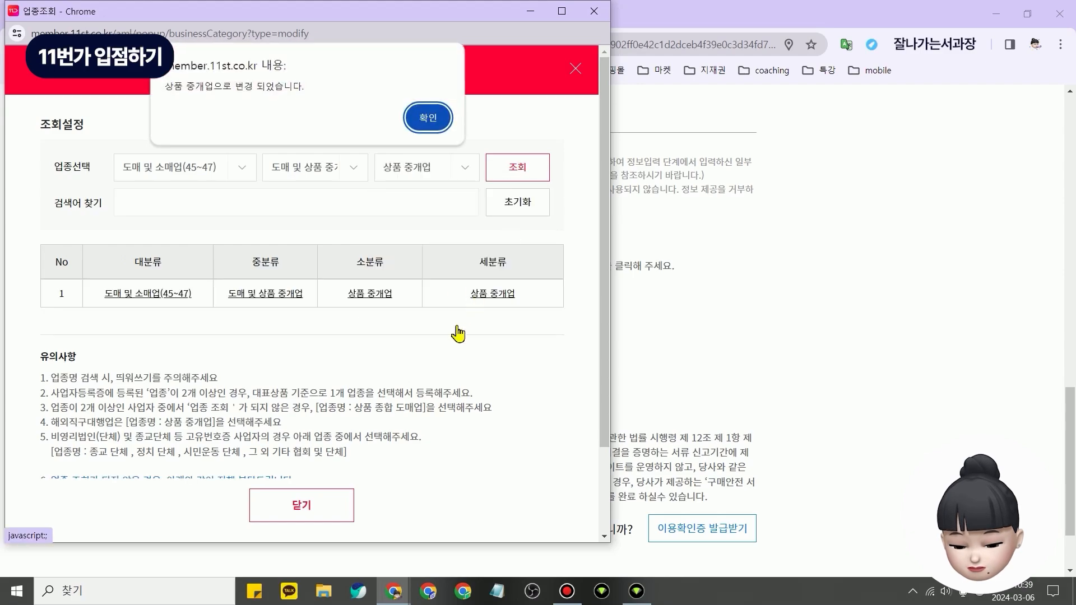
left_click(428, 117)
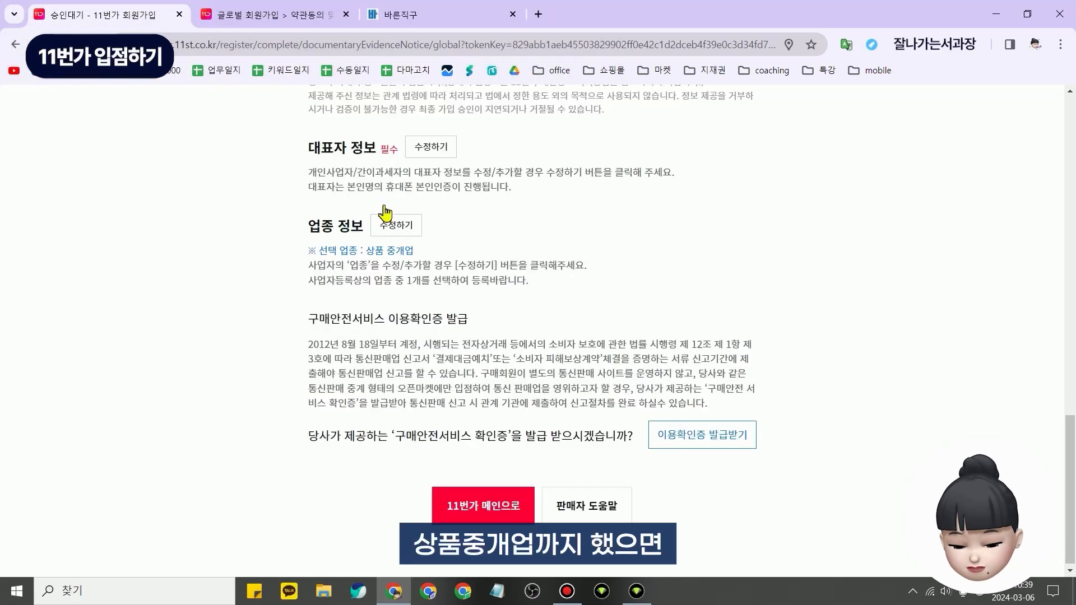
scroll(448, 409, "down", 1)
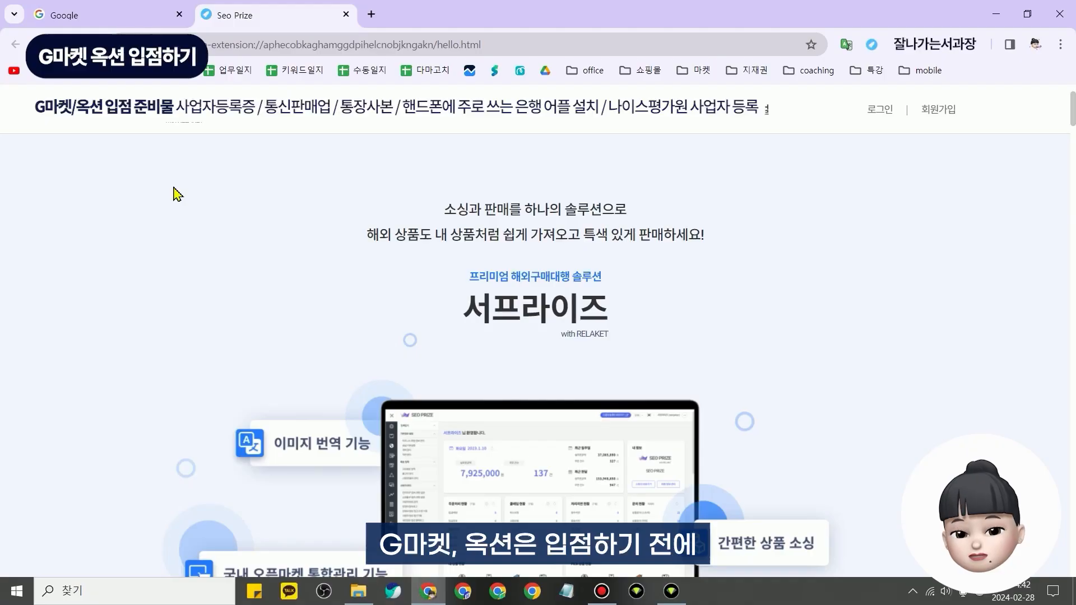
- Search Naver for 나이스평가정보 사업자등록
left_click(175, 19)
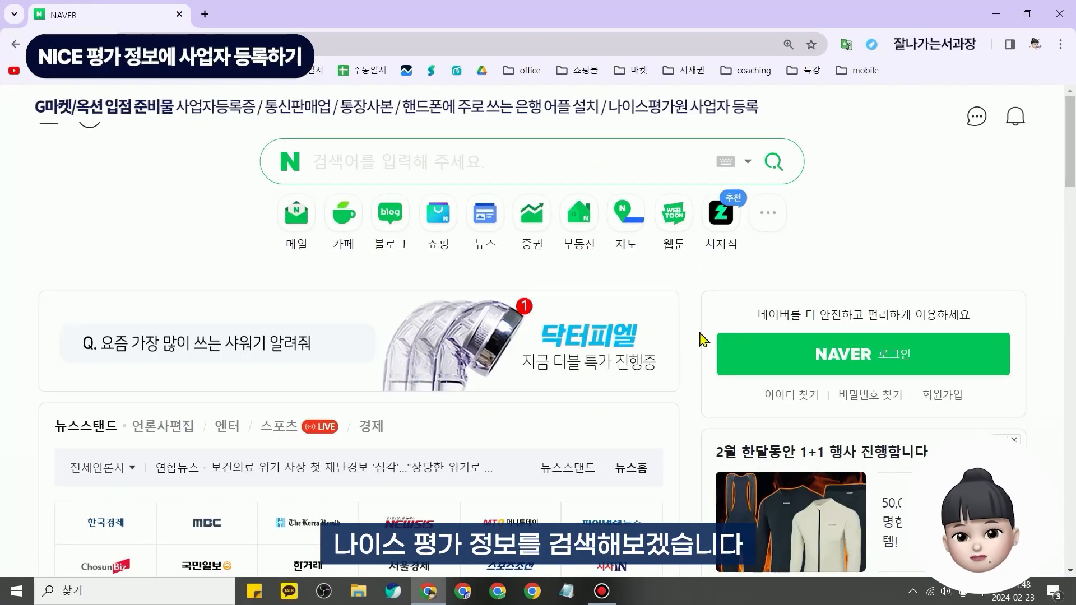
left_click(615, 166)
type("나이")
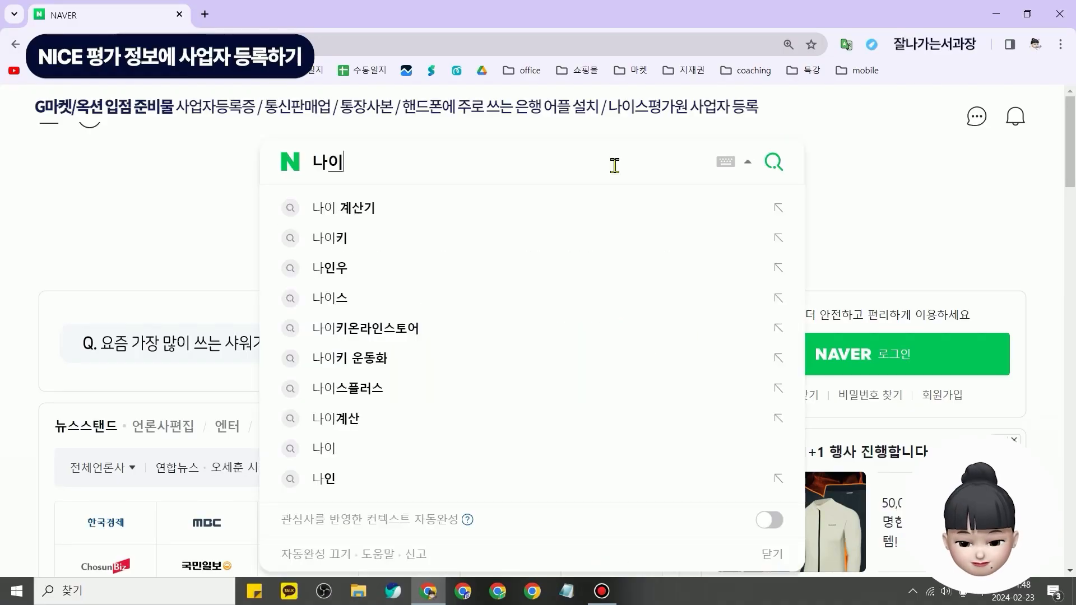
type("스평가저정보")
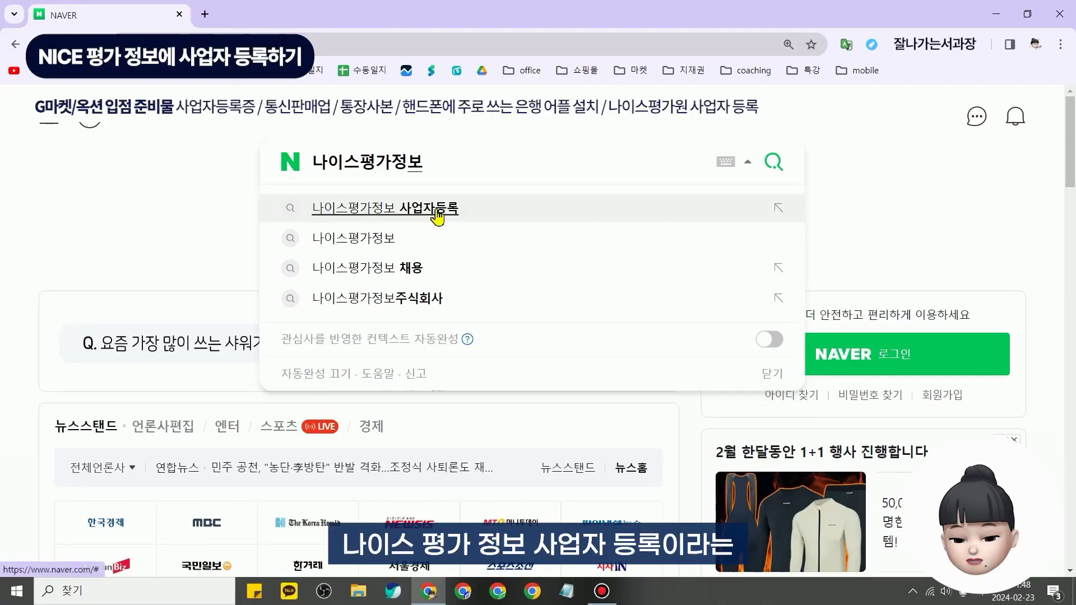
left_click(447, 208)
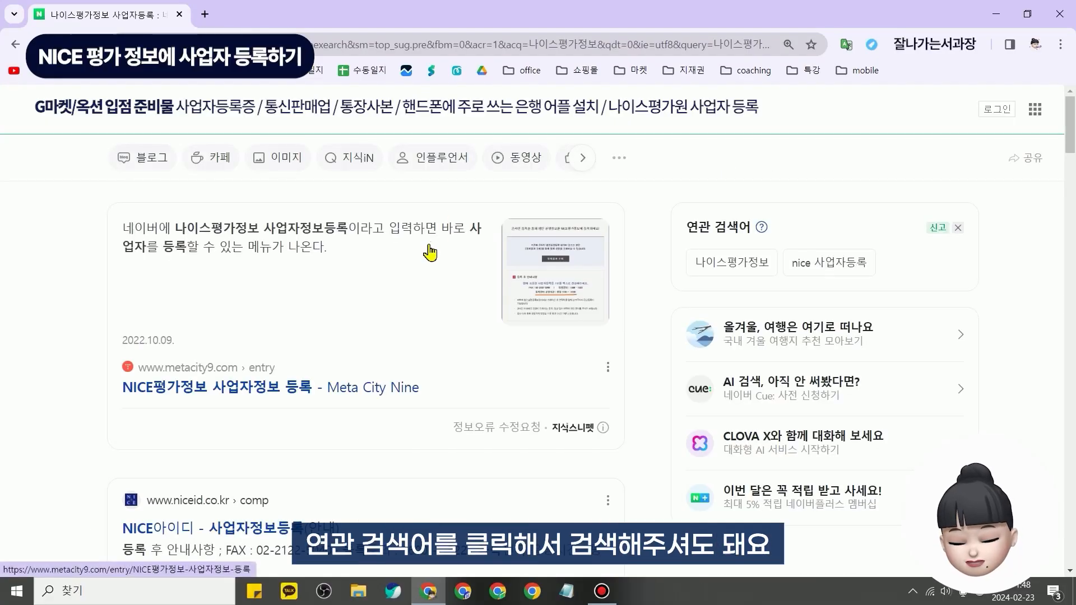
- Open the NICE아이디 사업자정보등록 guide page from the search results
scroll(450, 218, "down", 3)
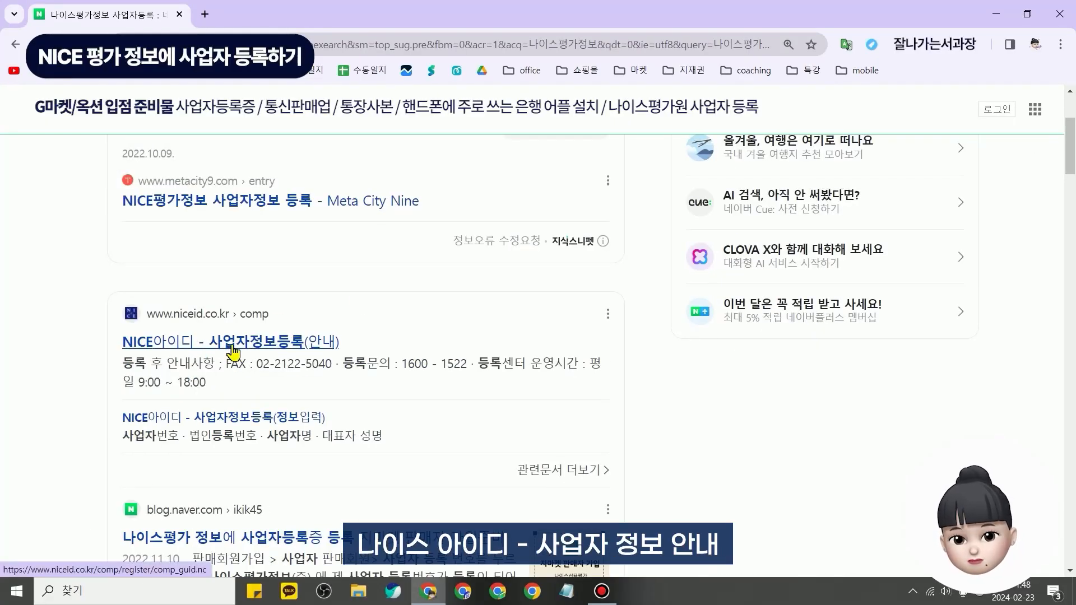
left_click(271, 348)
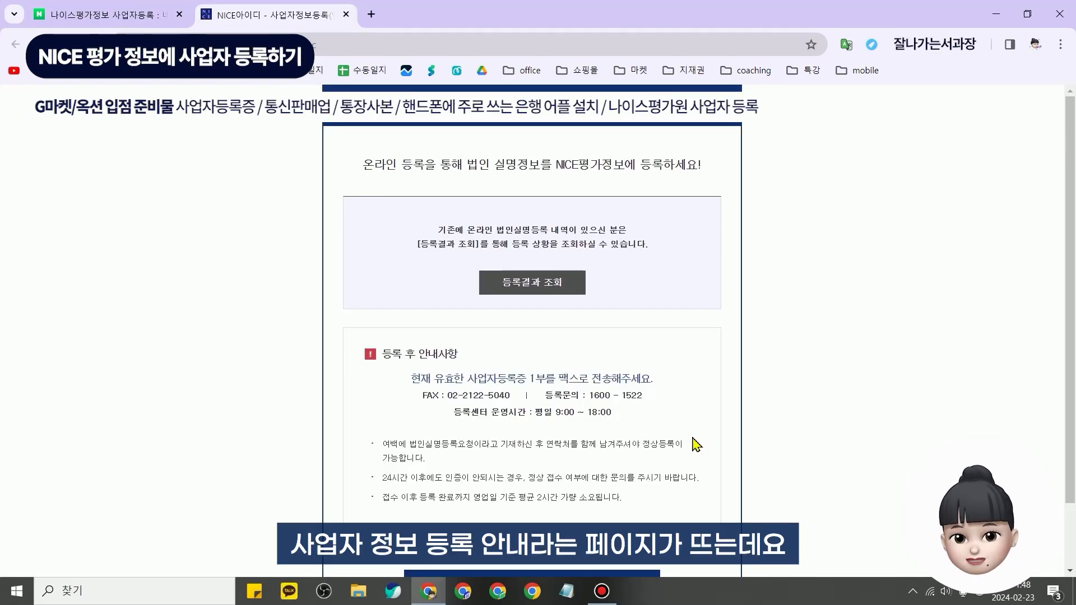
scroll(694, 440, "down", 2)
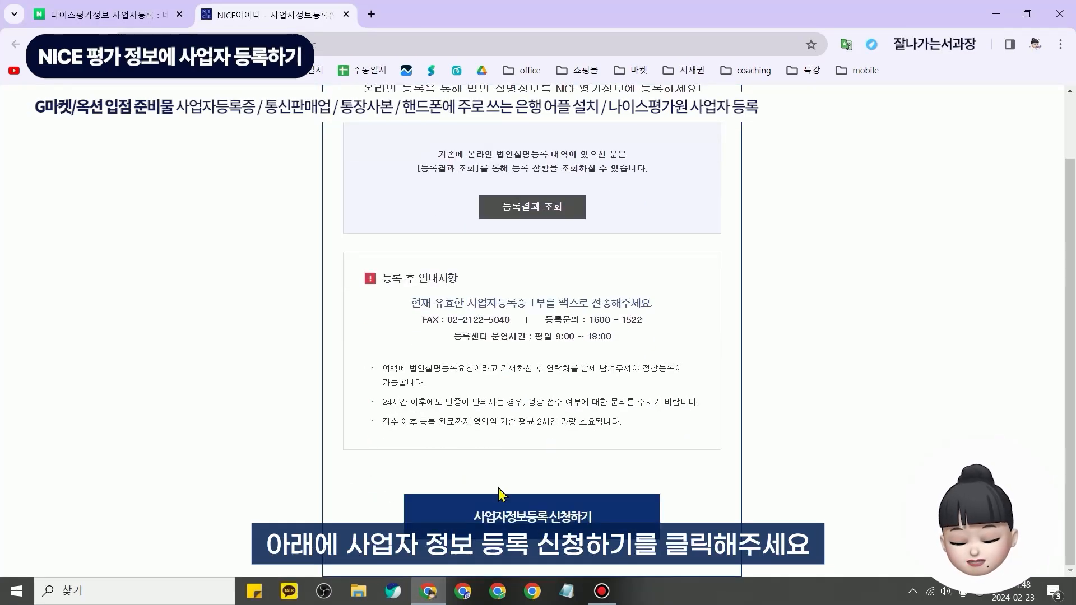
- Start the business information registration application and submit the completed form
left_click(512, 517)
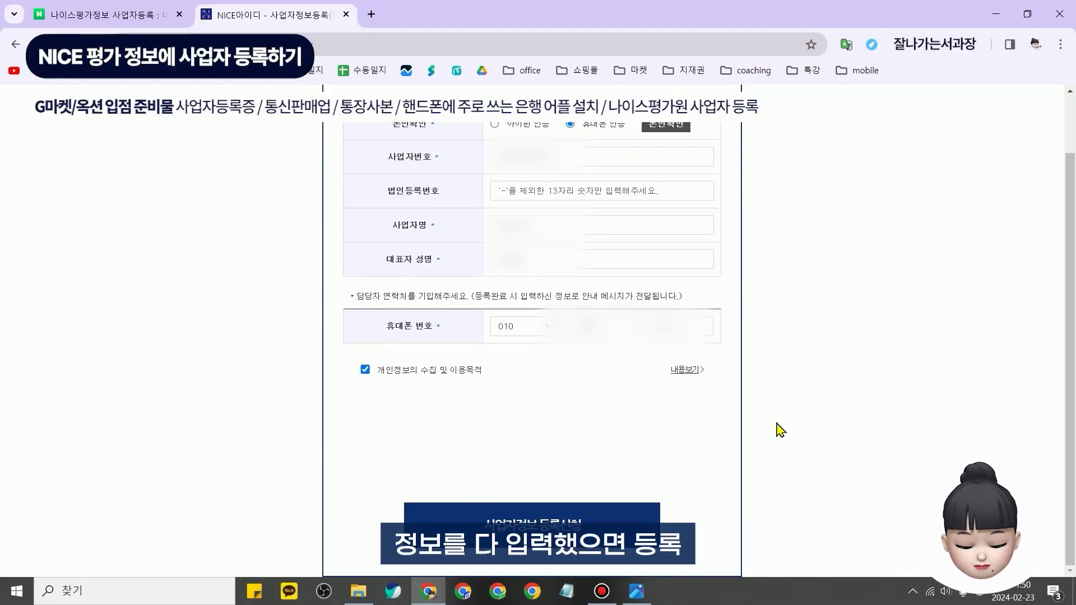
left_click(606, 532)
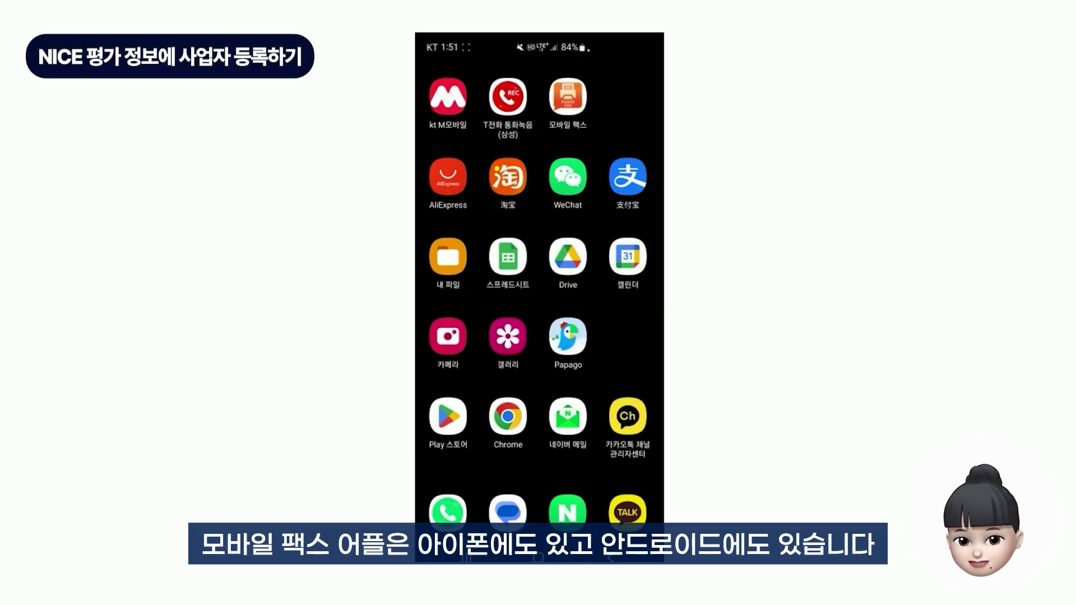
- On the phone, search Google Play for the 모바일 팩스 app
left_click(447, 416)
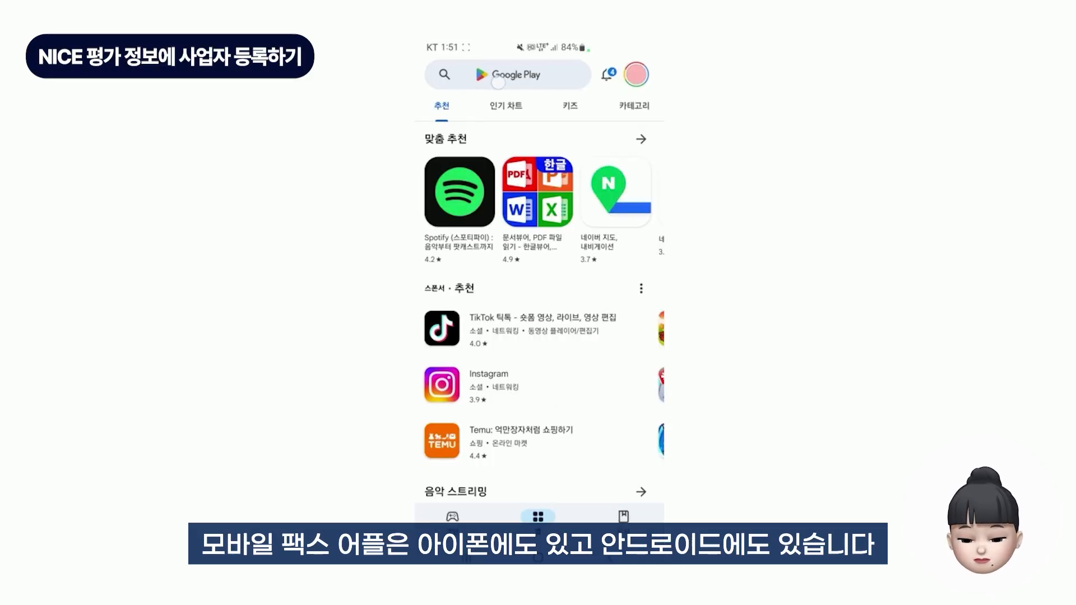
left_click(498, 83)
type("모")
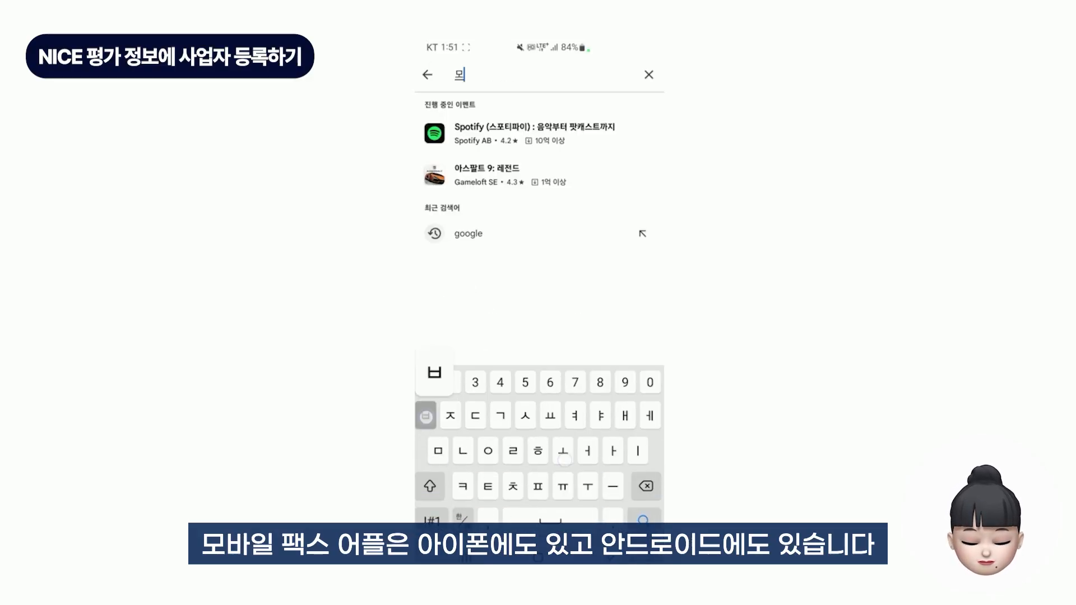
type("바일")
left_click(473, 110)
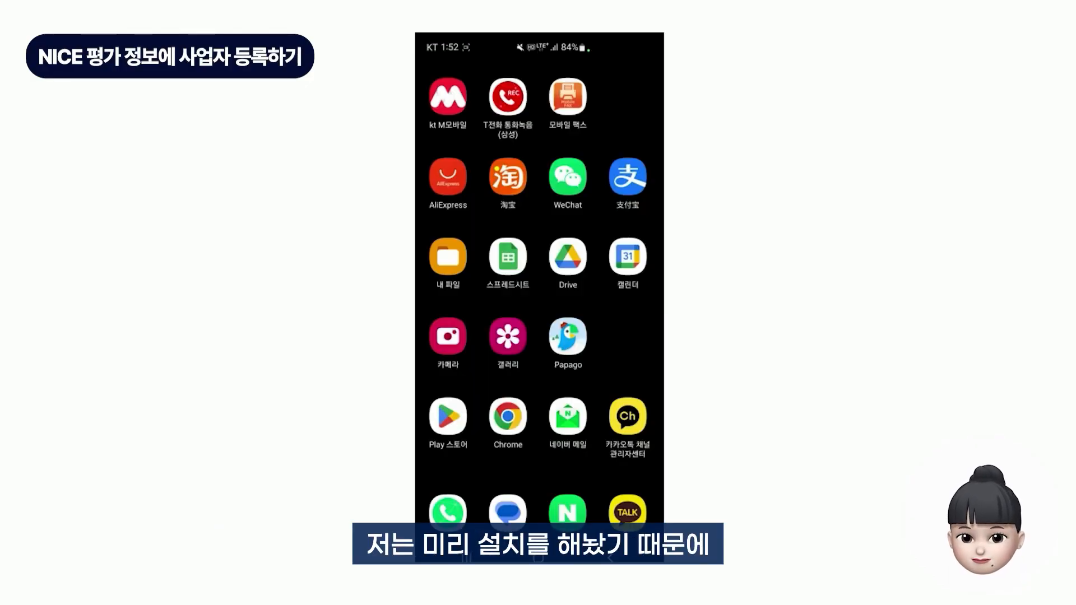
- Open the Mobile Fax app on the phone
left_click(564, 118)
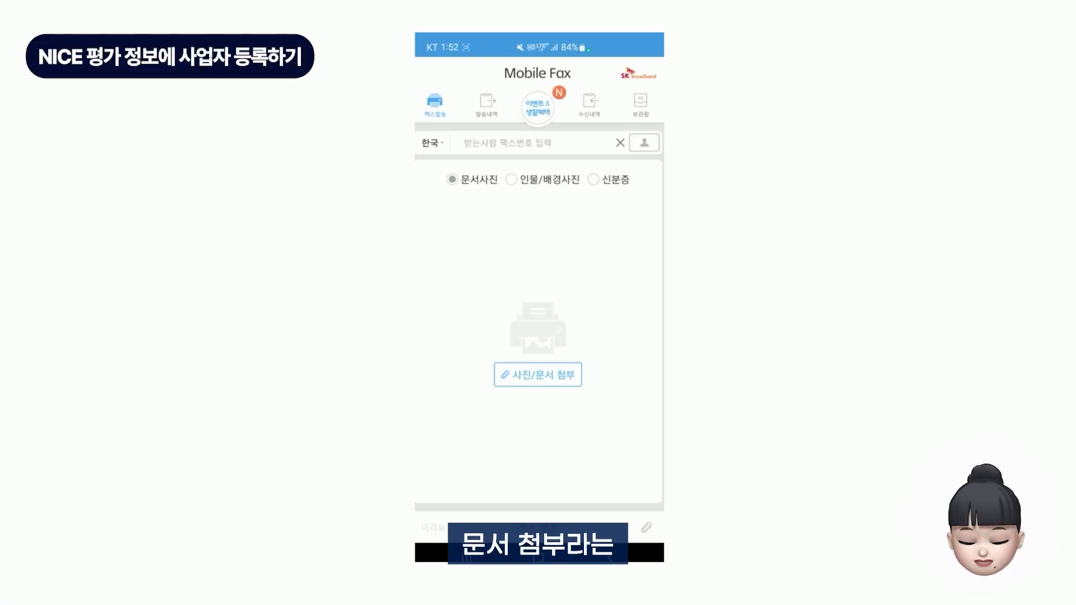
left_click(538, 374)
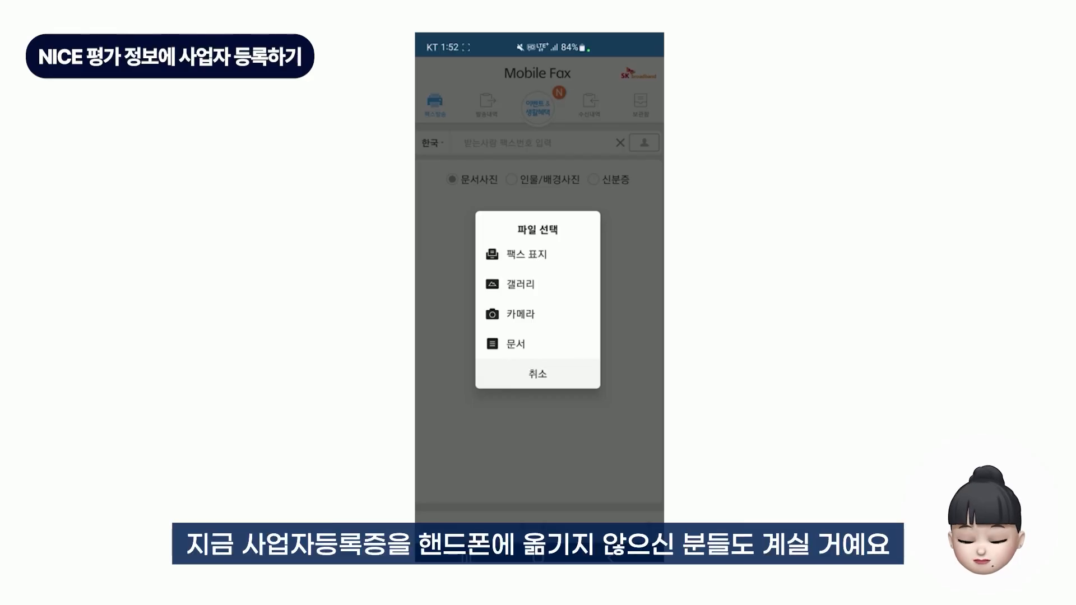
left_click(547, 374)
left_click(538, 558)
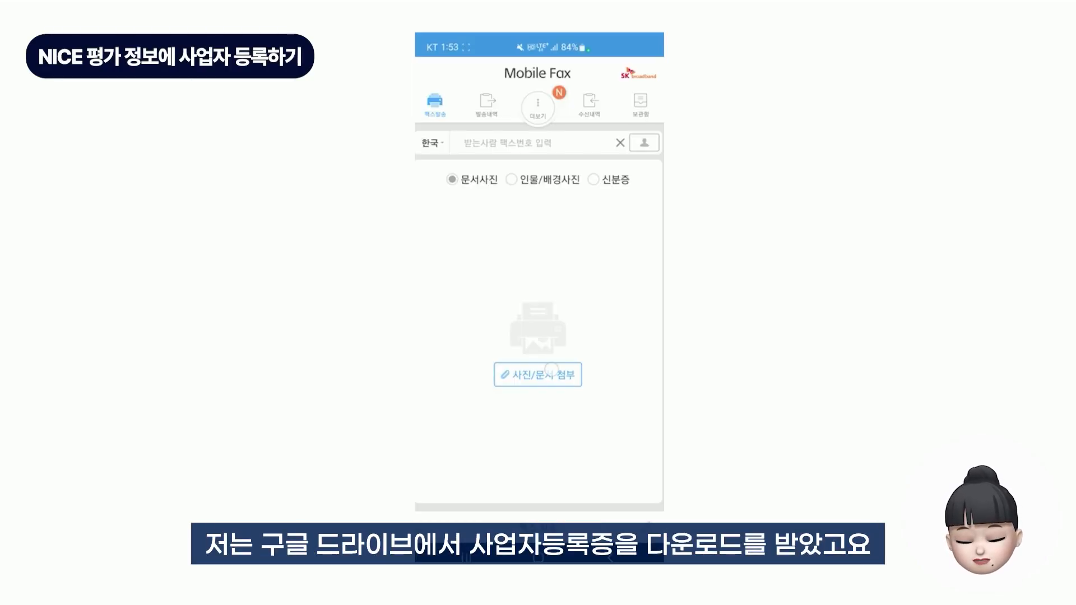
- Attach the business registration certificate image from the gallery, adjust its crop area and confirm
left_click(552, 368)
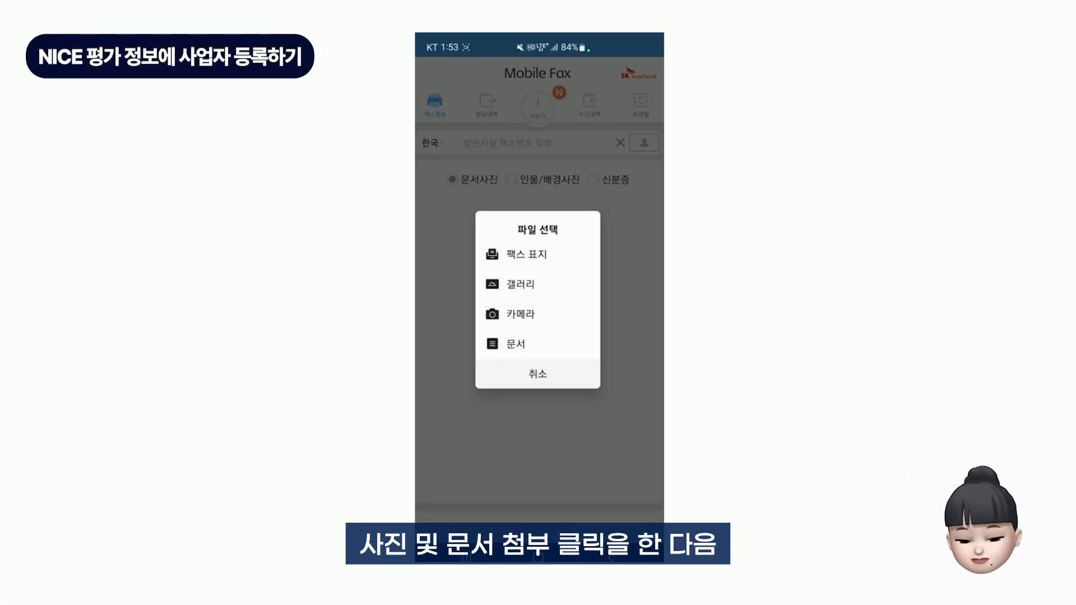
left_click(520, 284)
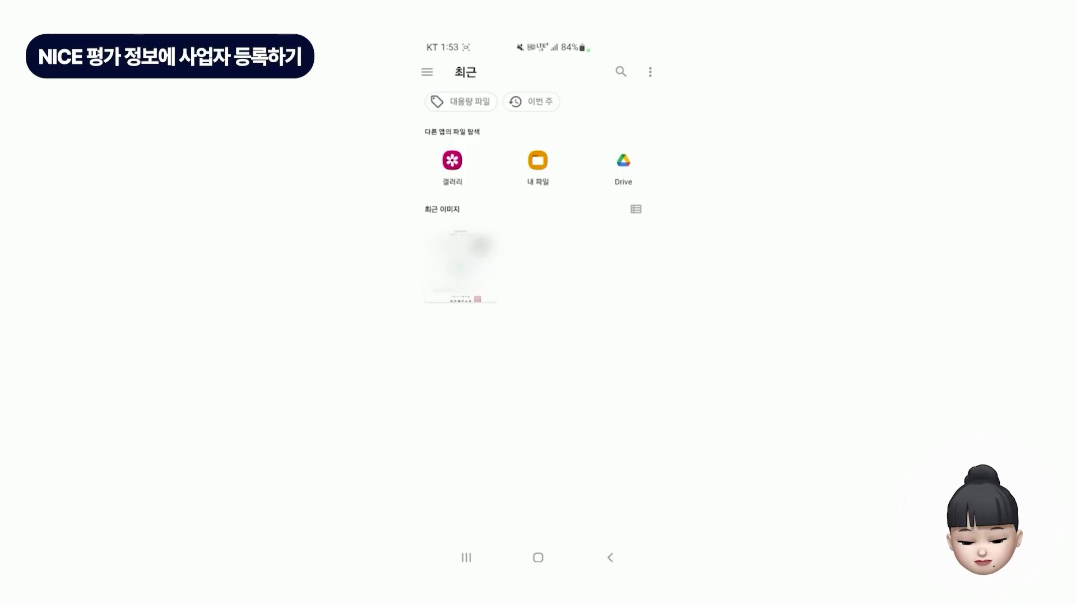
left_click(460, 266)
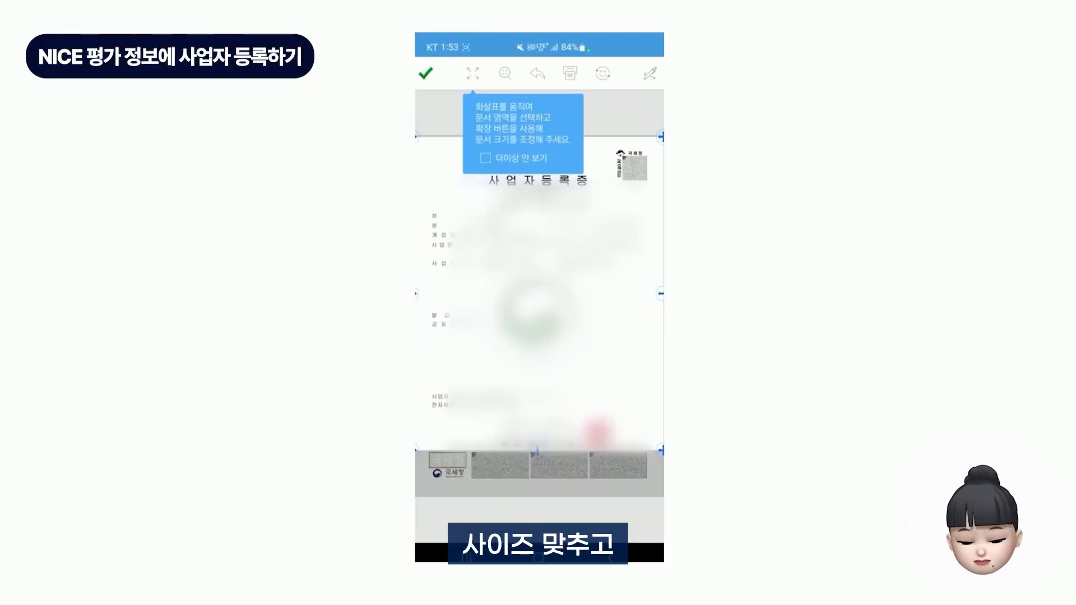
left_click_drag(536, 451, 538, 506)
left_click(426, 82)
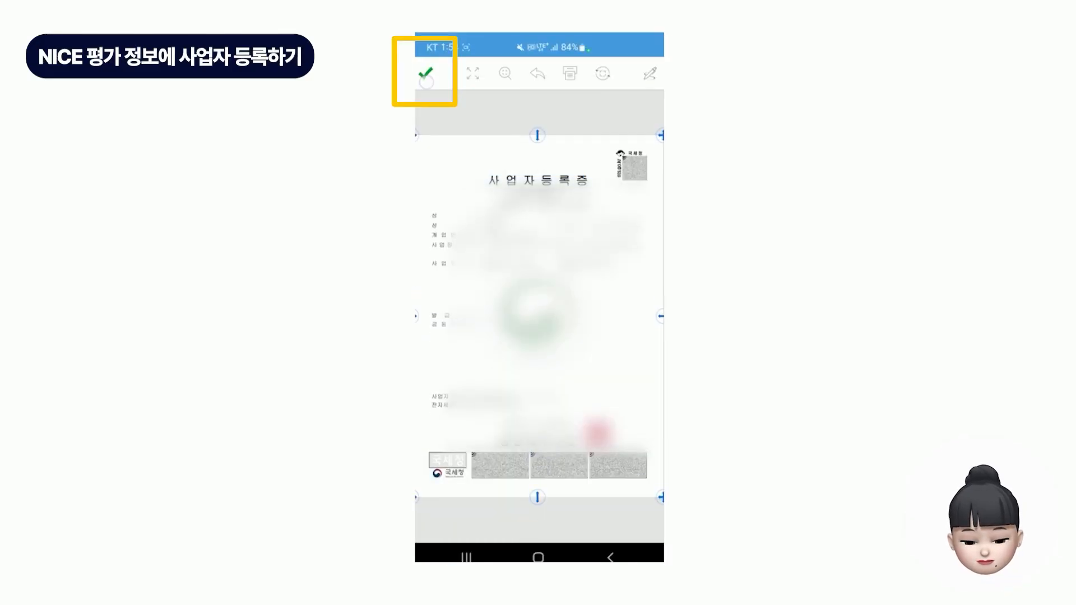
left_click(586, 351)
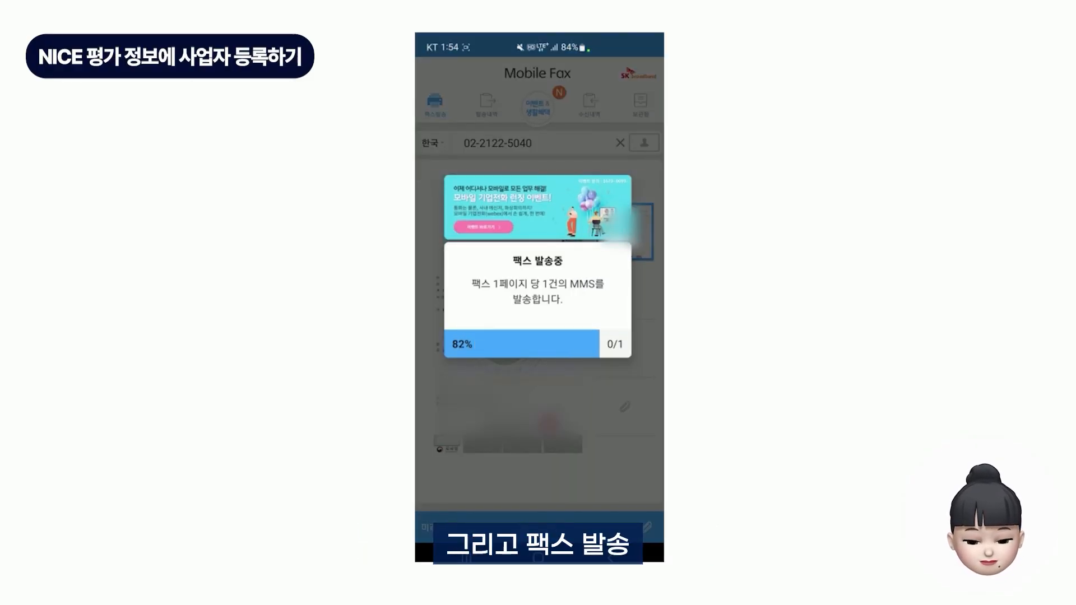
left_click(486, 105)
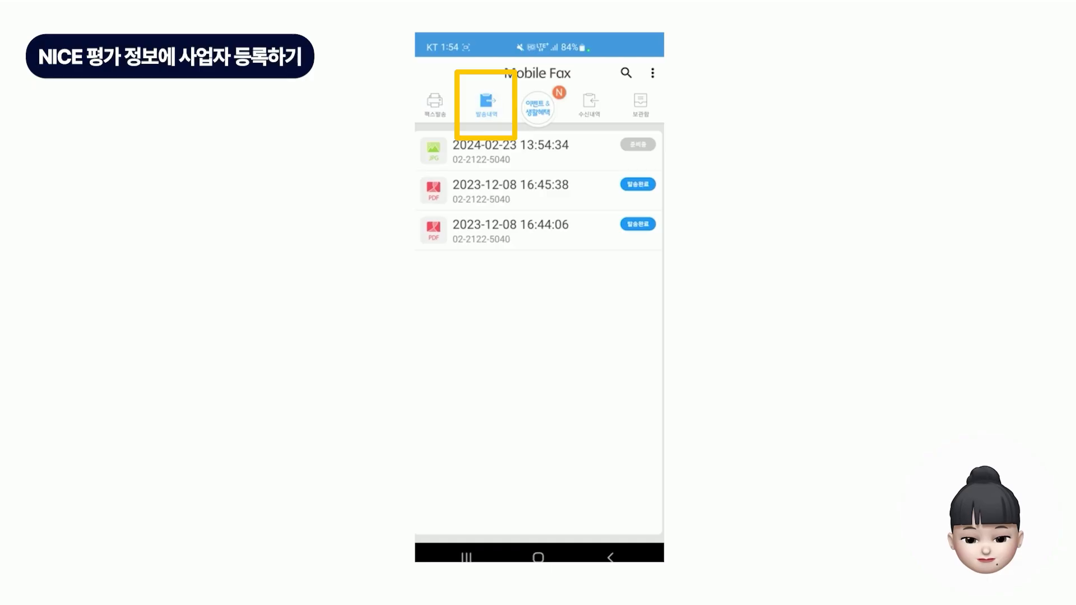
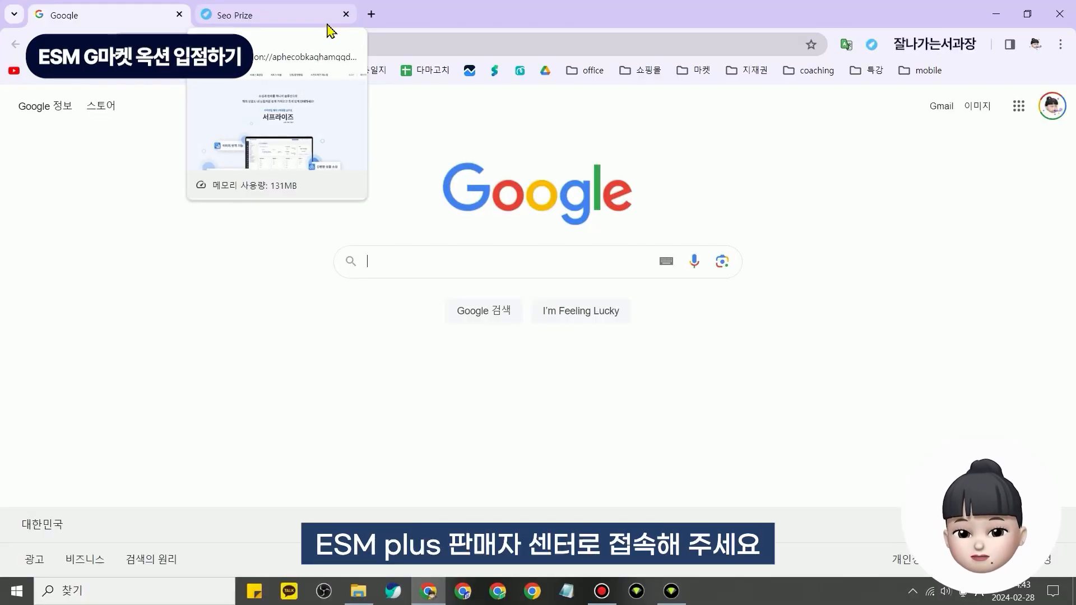
- Search Google for esmplus and open the ESM Plus seller site
left_click(483, 254)
type("esmpis")
key("Return")
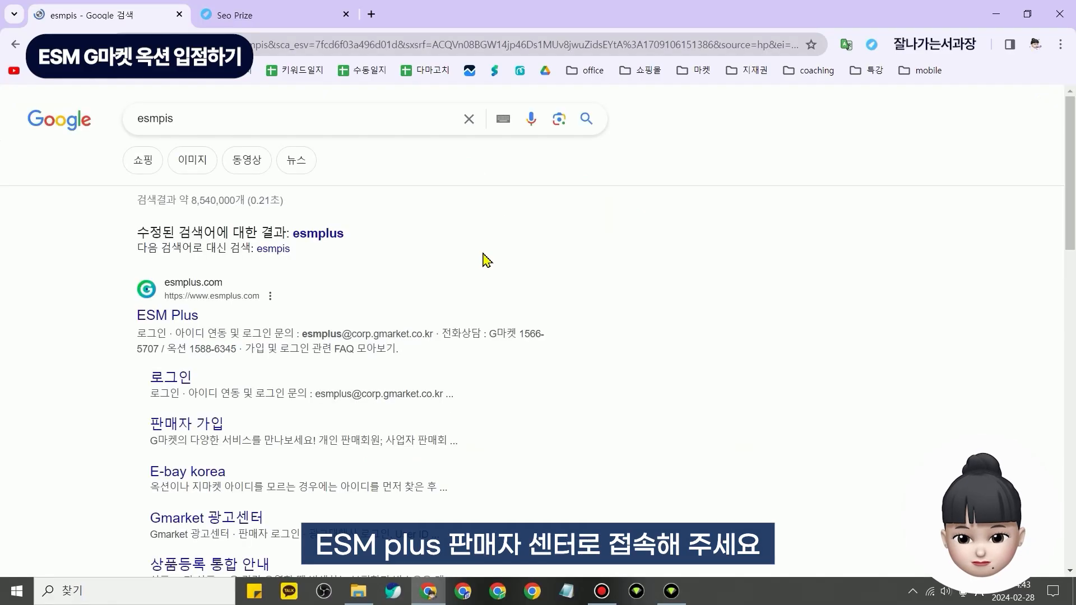
left_click(346, 15)
left_click(164, 323)
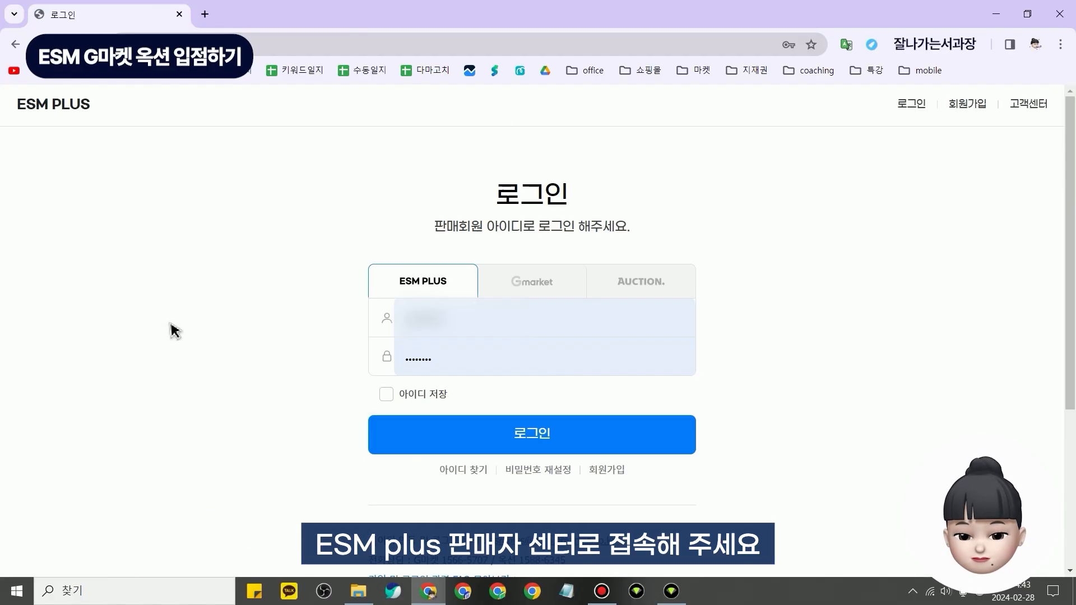
- Start seller sign-up and choose the 해외직구 판매회원 membership type
left_click(611, 470)
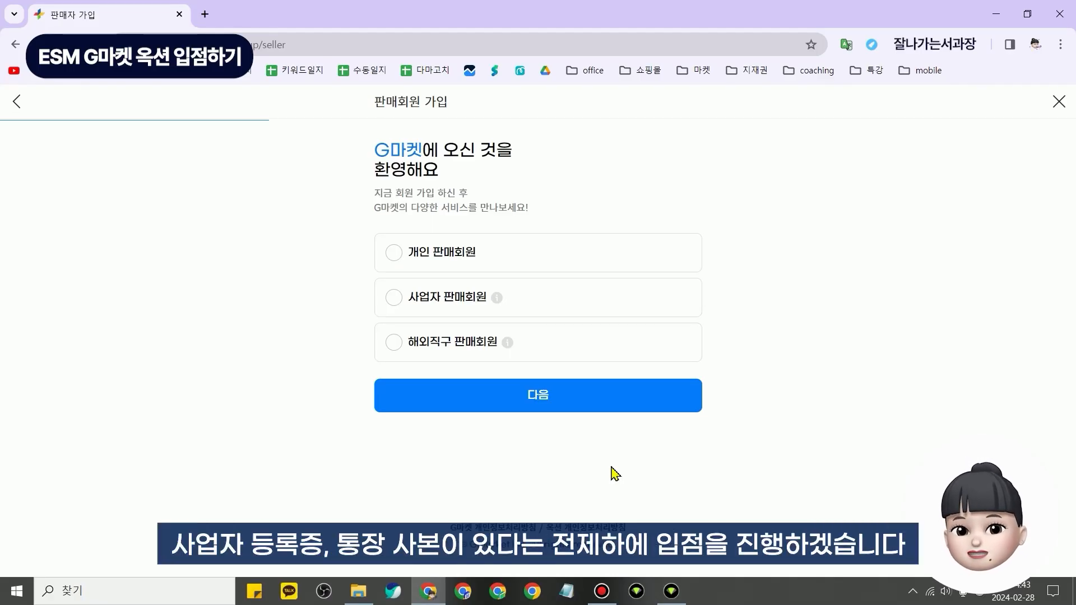
left_click(438, 348)
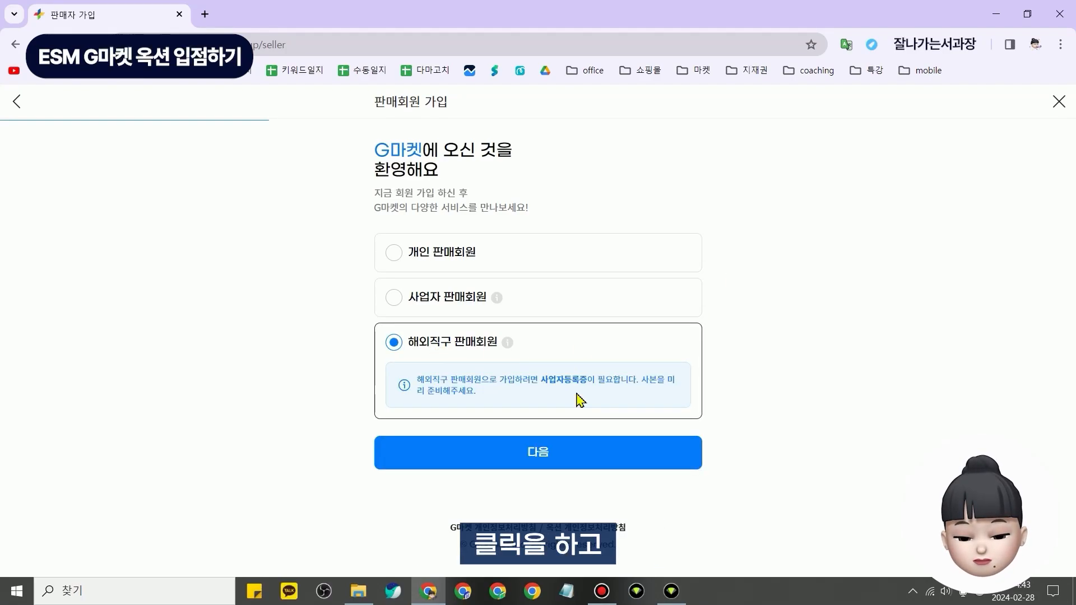
left_click(547, 462)
- Verify the business as a 국내사업자 using its business registration number
left_click(407, 256)
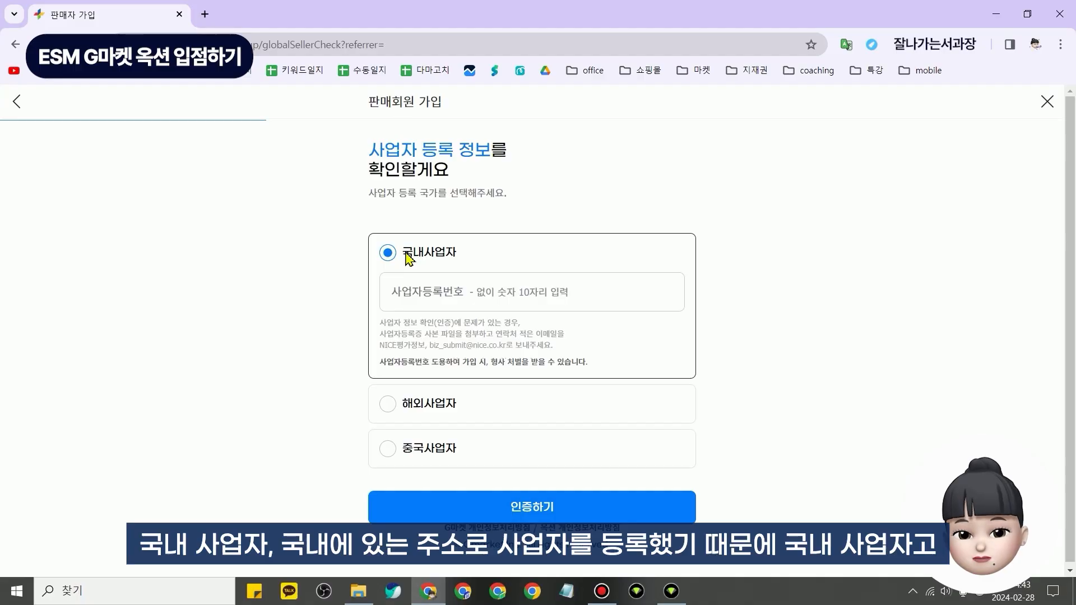
left_click(559, 288)
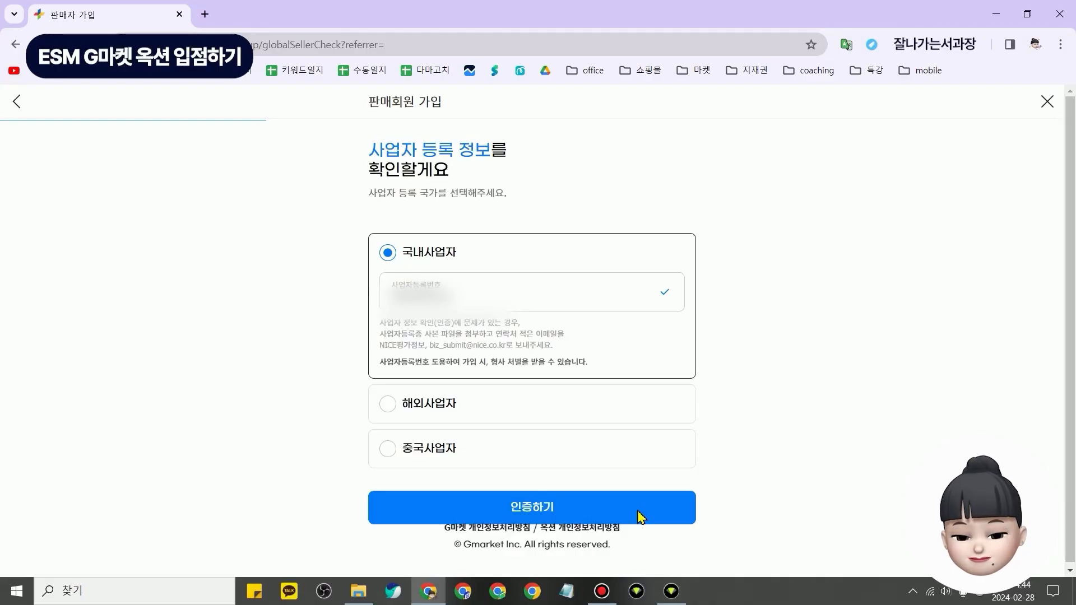
left_click(584, 497)
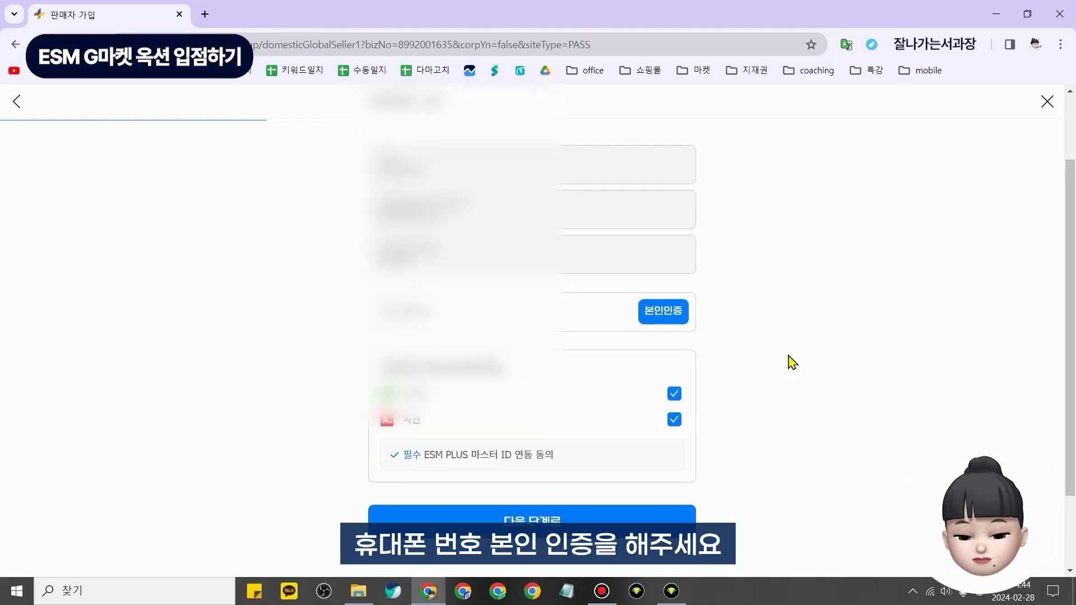
- Keep both G마켓 and 옥션 services selected and continue to the next stage
left_click(673, 407)
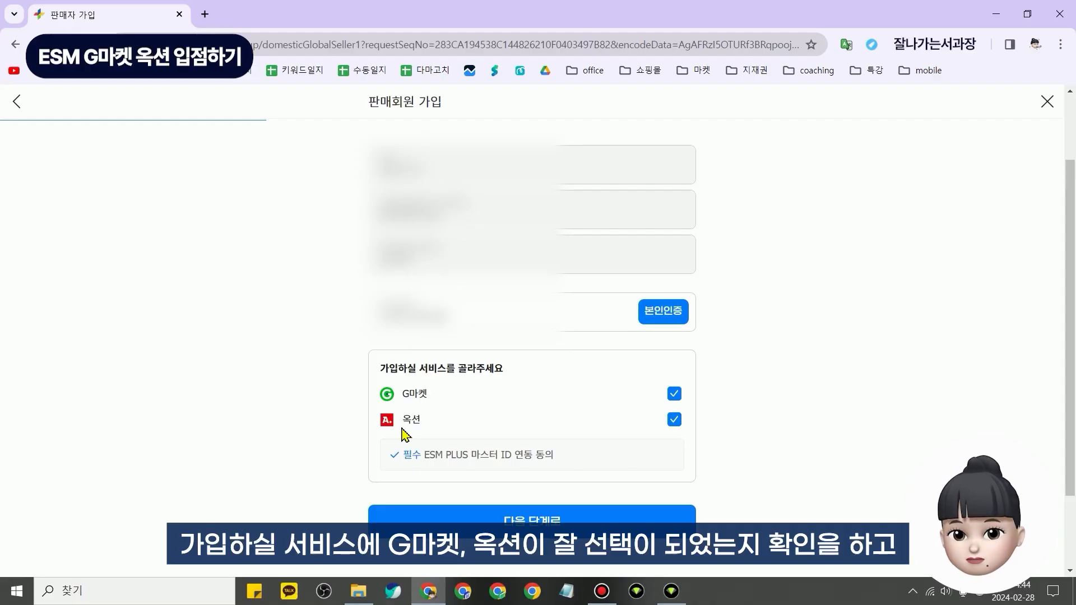
left_click(593, 527)
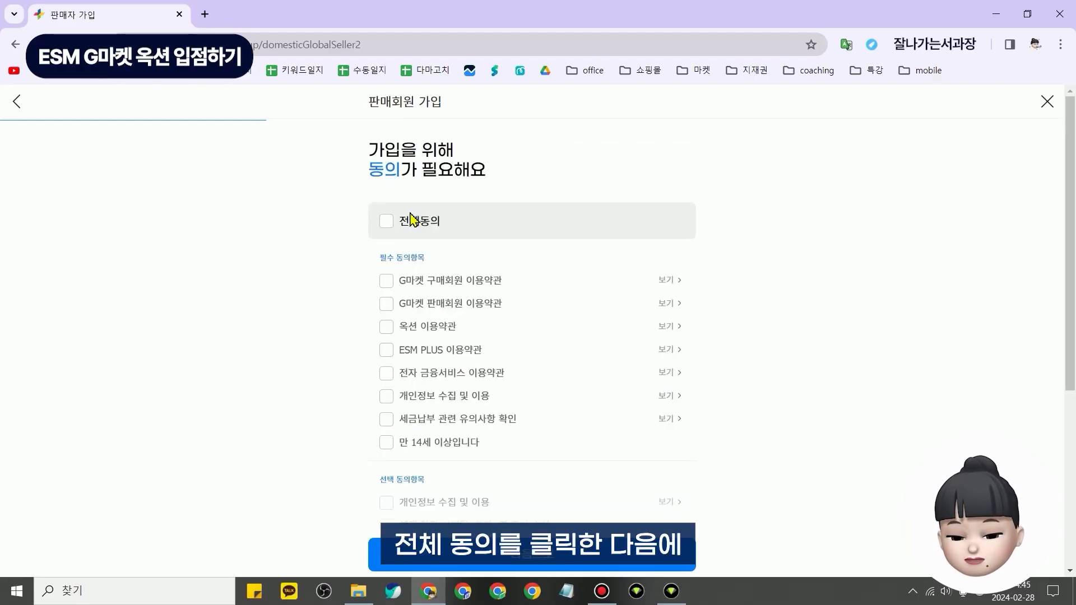
- Agree to all terms, untick the two optional marketing consents, and continue
left_click(391, 222)
left_click_drag(1070, 191, 1057, 305)
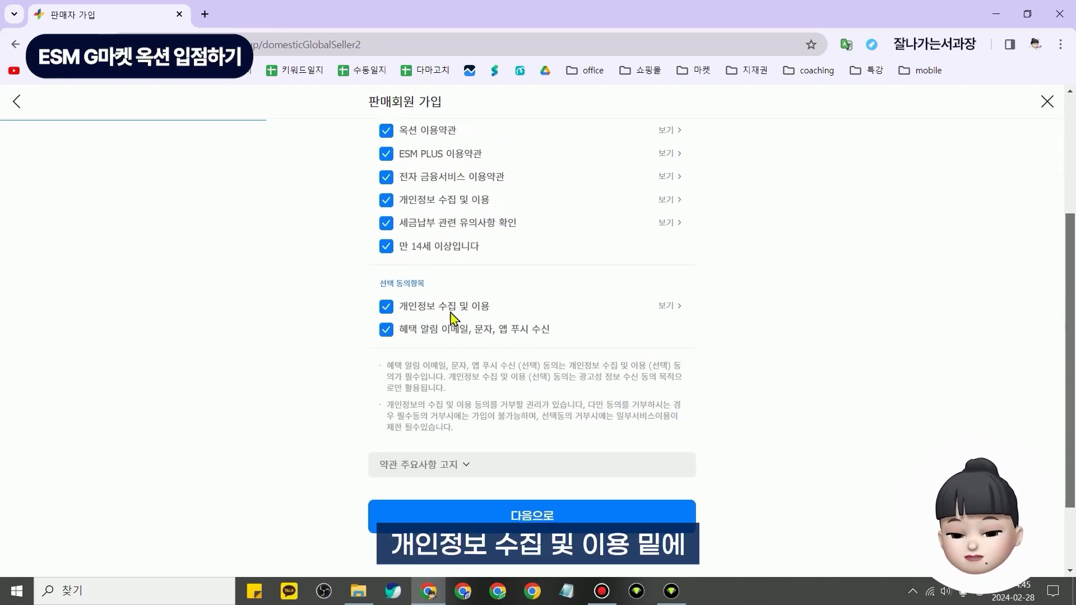
left_click(386, 331)
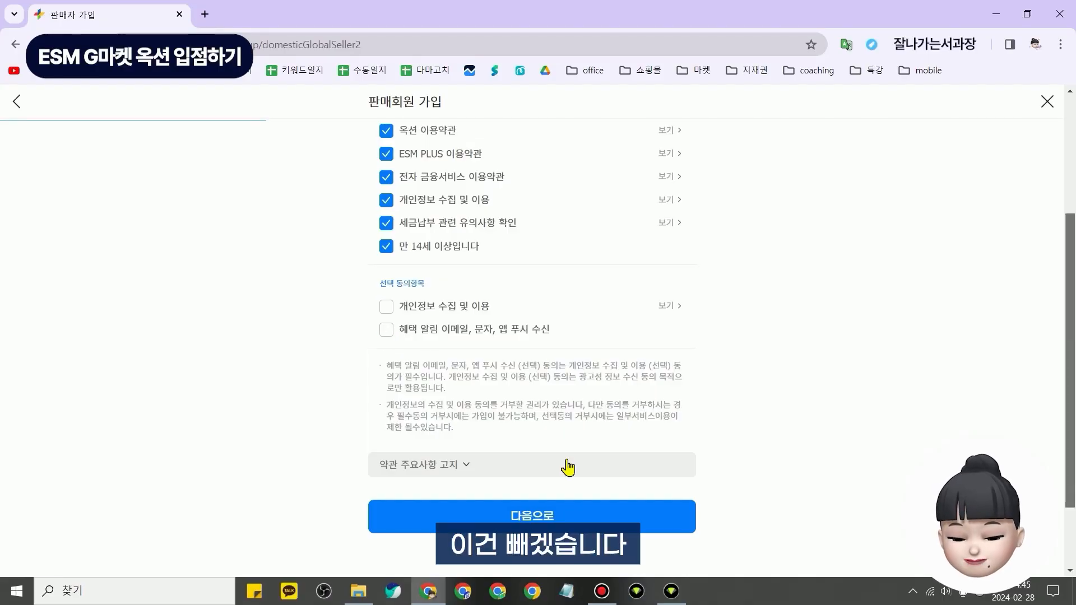
left_click(539, 523)
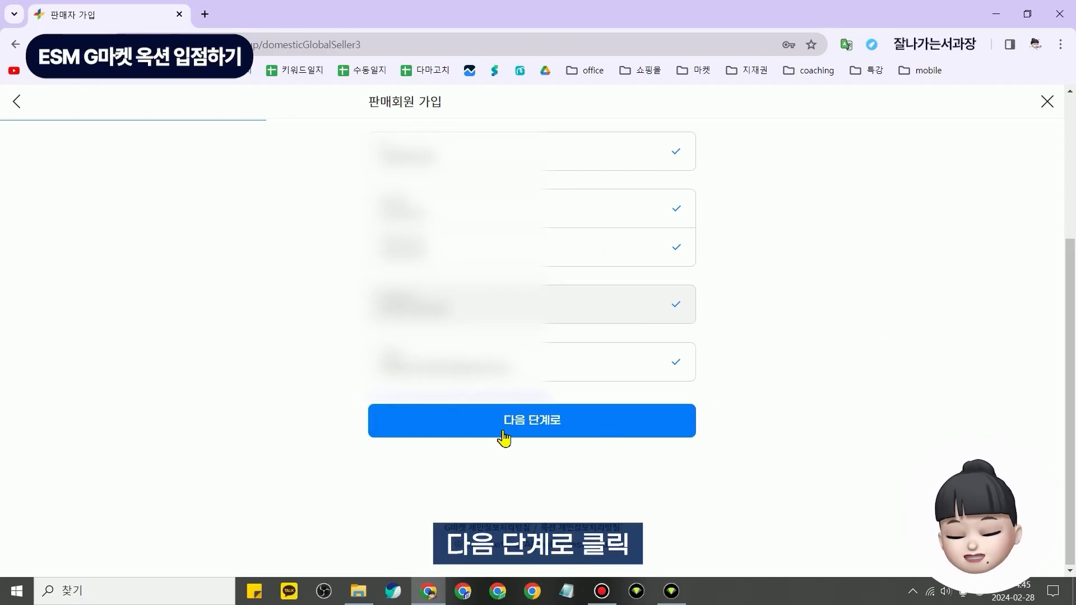
- Continue to the sales info page and write the store introduction 해외 상품 소개하는 스토어
left_click(536, 431)
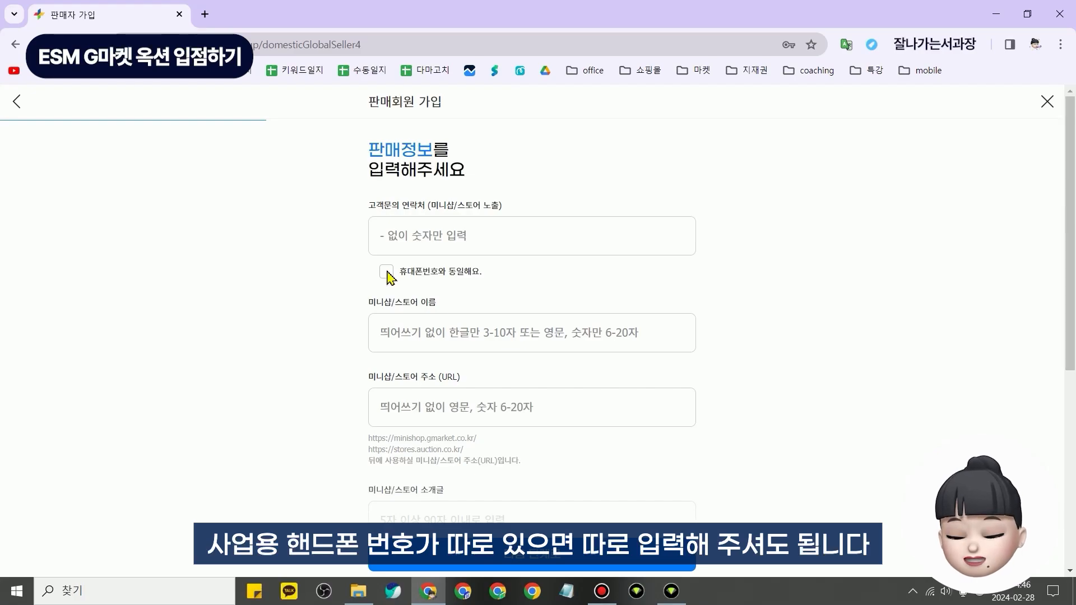
scroll(1048, 223, "down", 3)
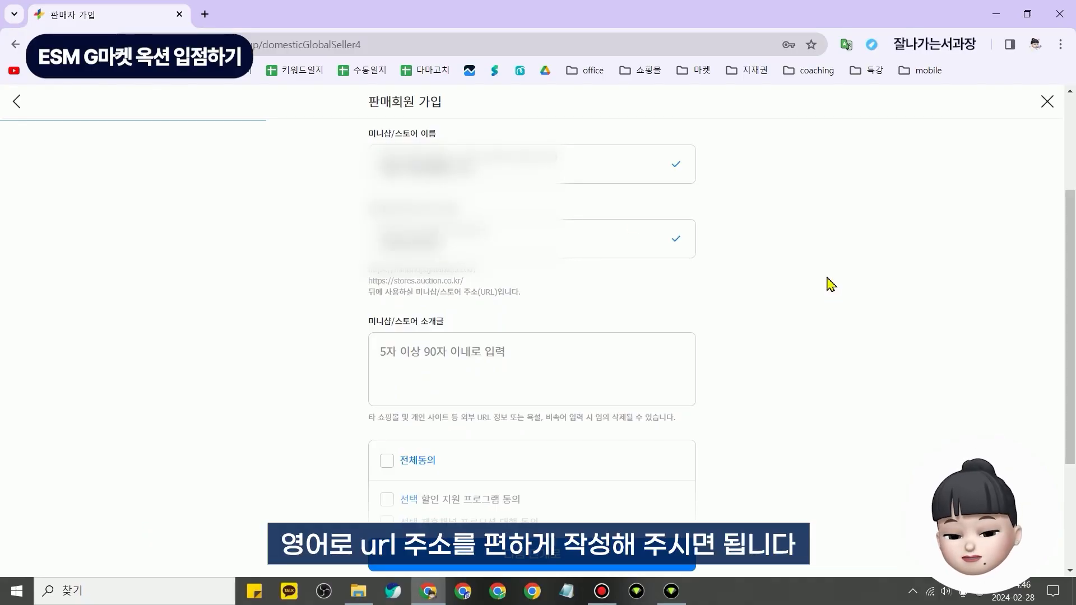
left_click(581, 360)
type("해외 상품 소개하는 스토어")
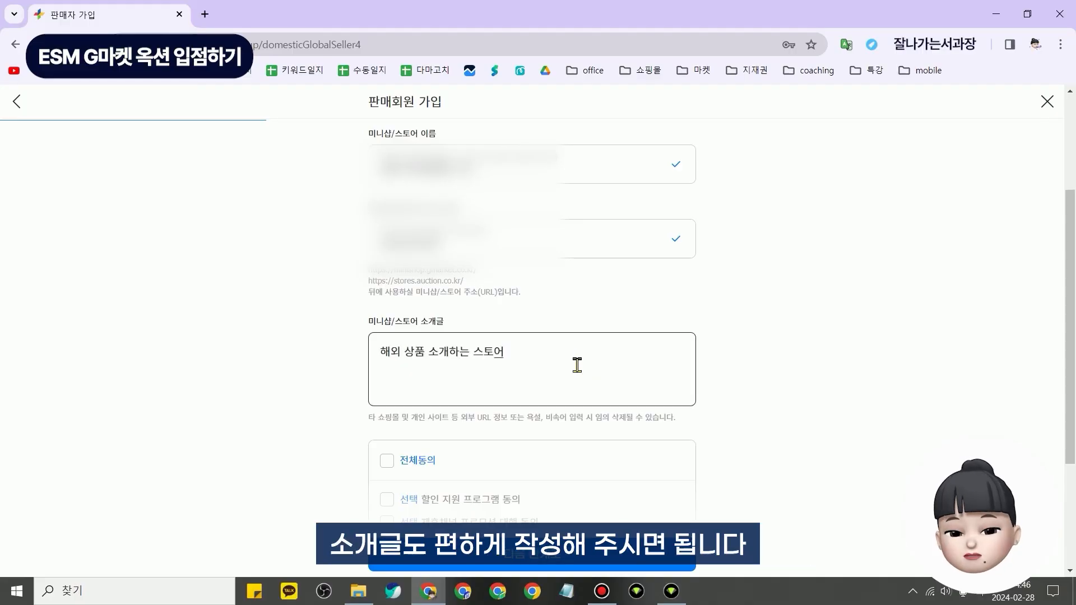
left_click(821, 327)
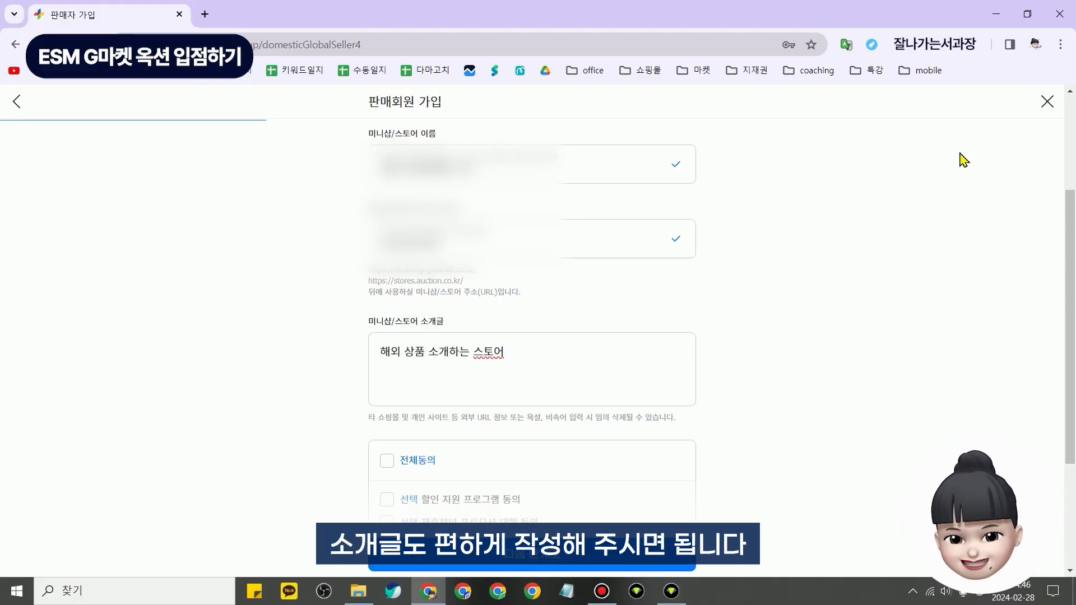
- Agree to all optional program consents and proceed to the next step
scroll(1006, 257, "down", 2)
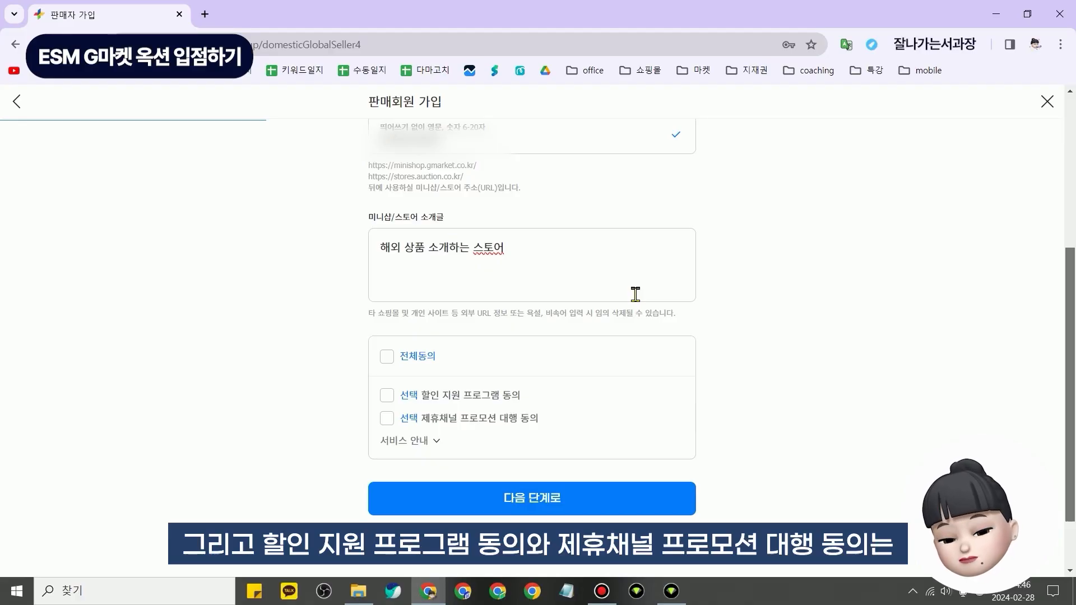
left_click(386, 359)
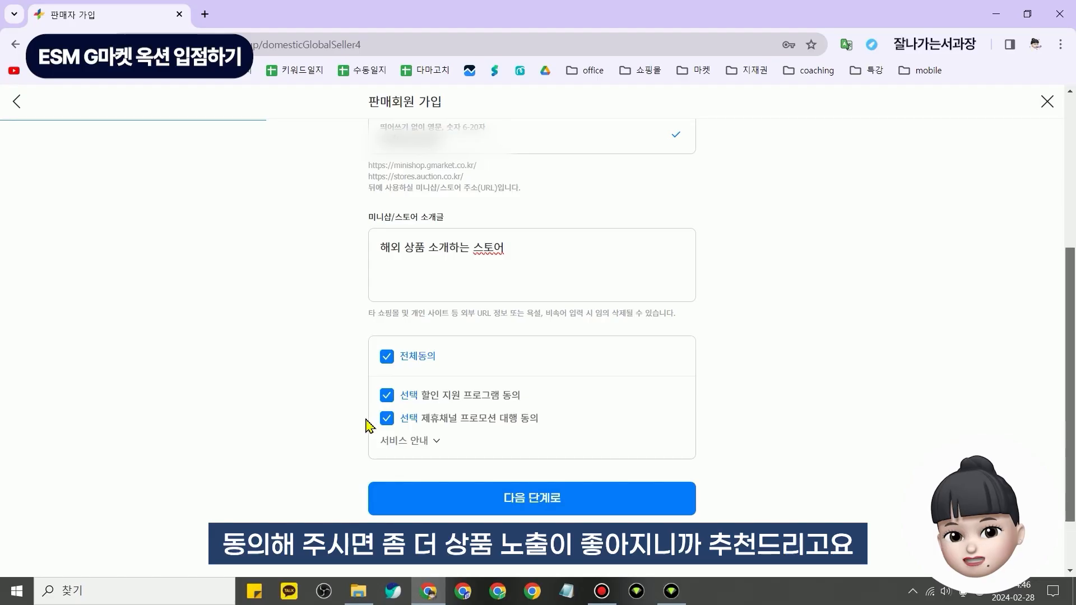
left_click(531, 507)
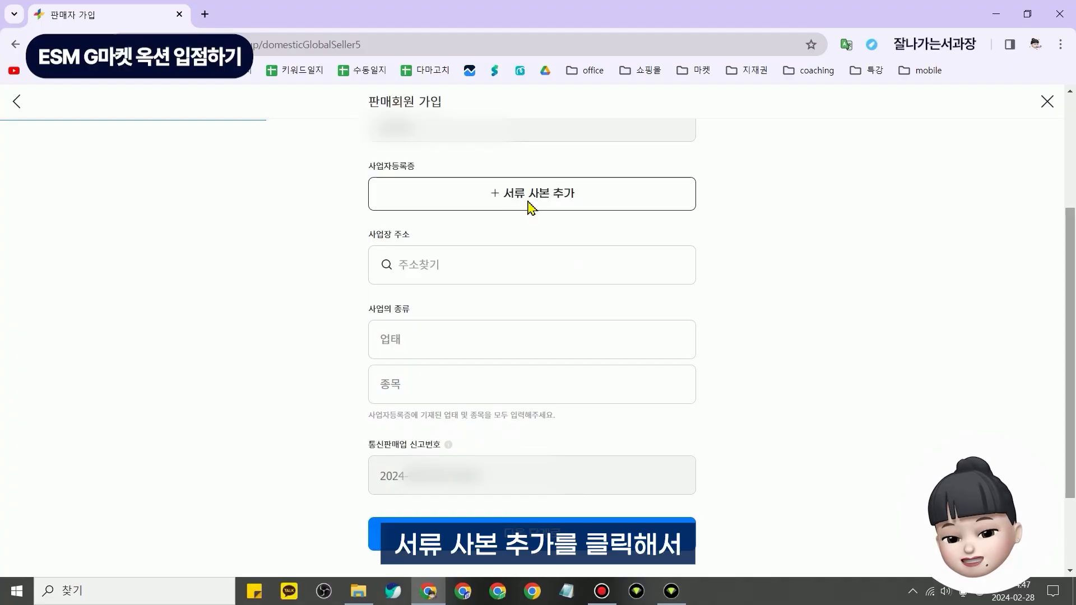
- Attach the business registration certificate image 사업자등록증.jpg as the document copy and confirm it
left_click(527, 209)
left_click(546, 442)
left_click(193, 147)
left_click(361, 292)
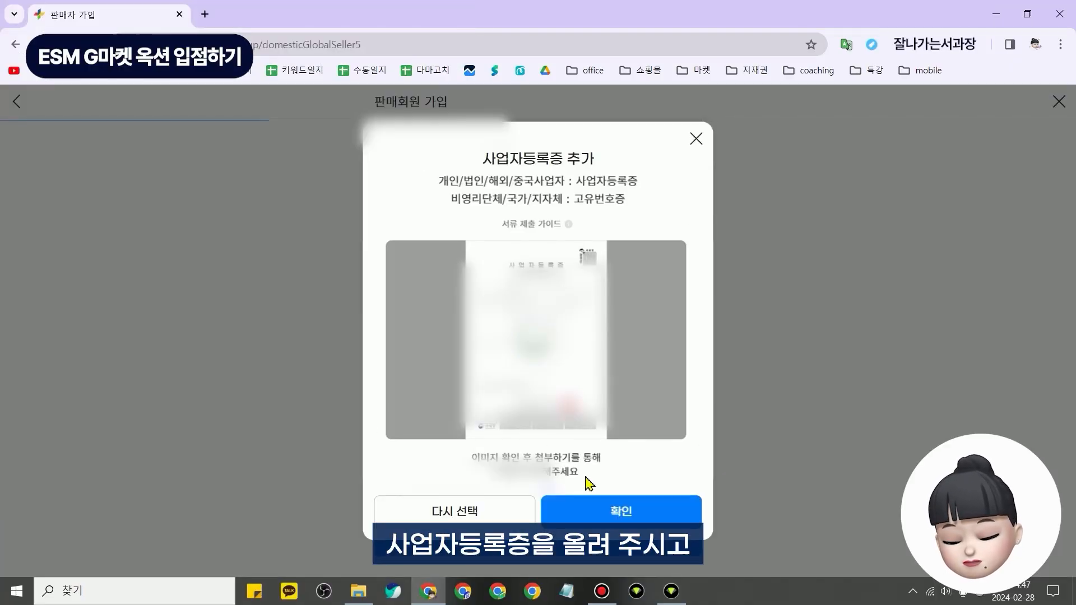
left_click(589, 512)
- Search for and select the business address
scroll(1071, 266, "down", 1)
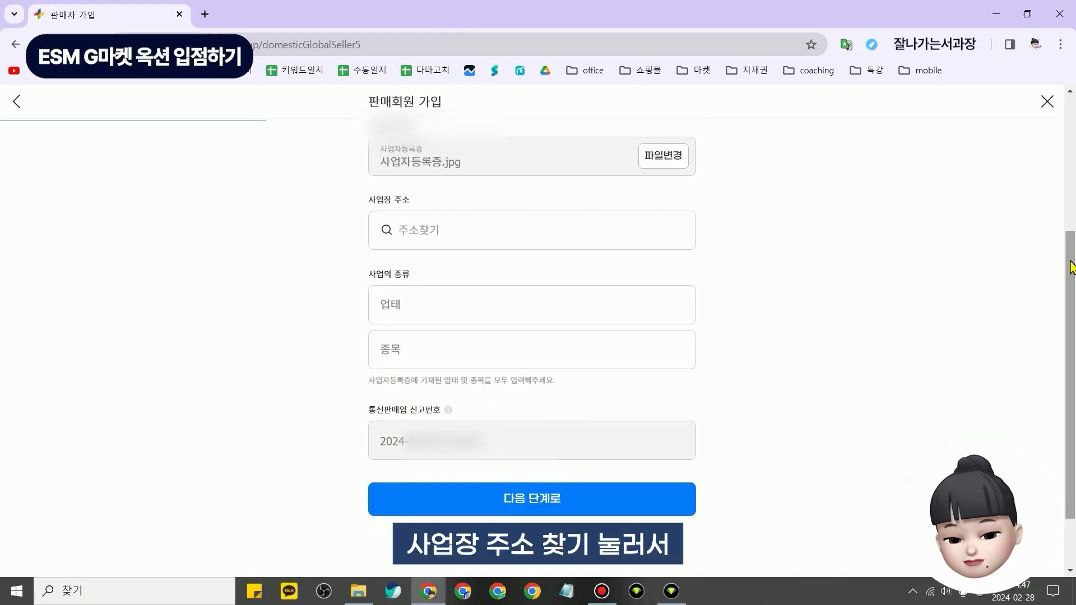
left_click(446, 231)
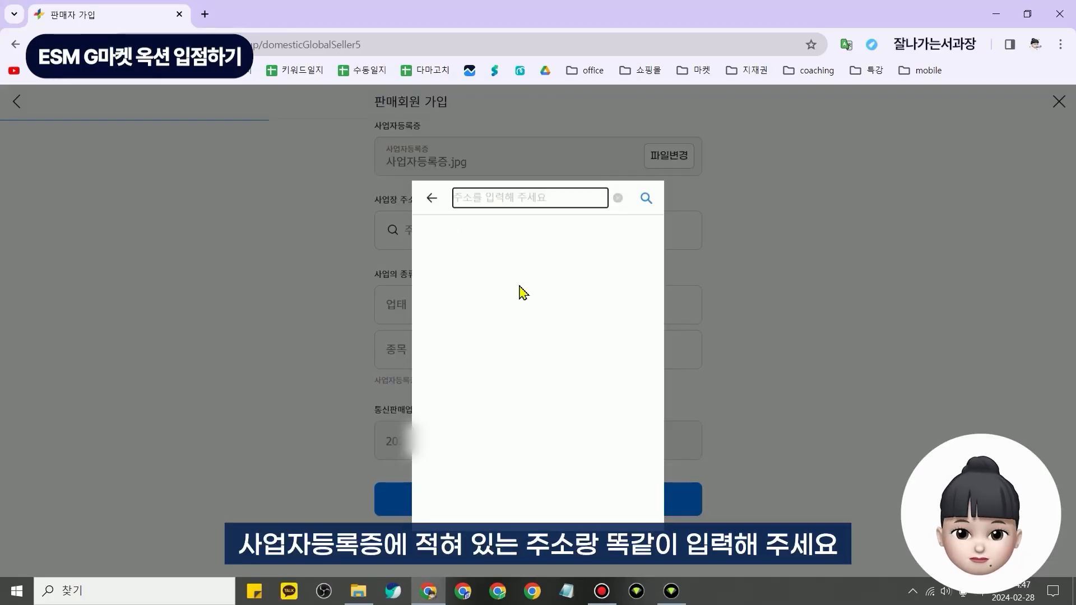
left_click(518, 377)
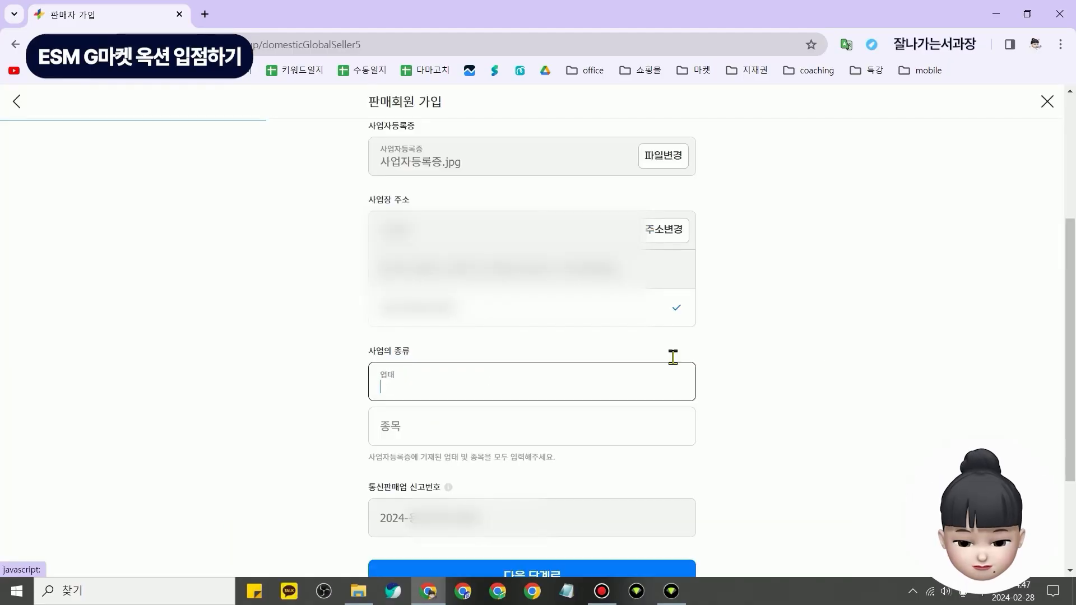
- Set the business type to 도매및소매업 and the business item to 해외직구대행업
type("도매및ㅅㅗ매어")
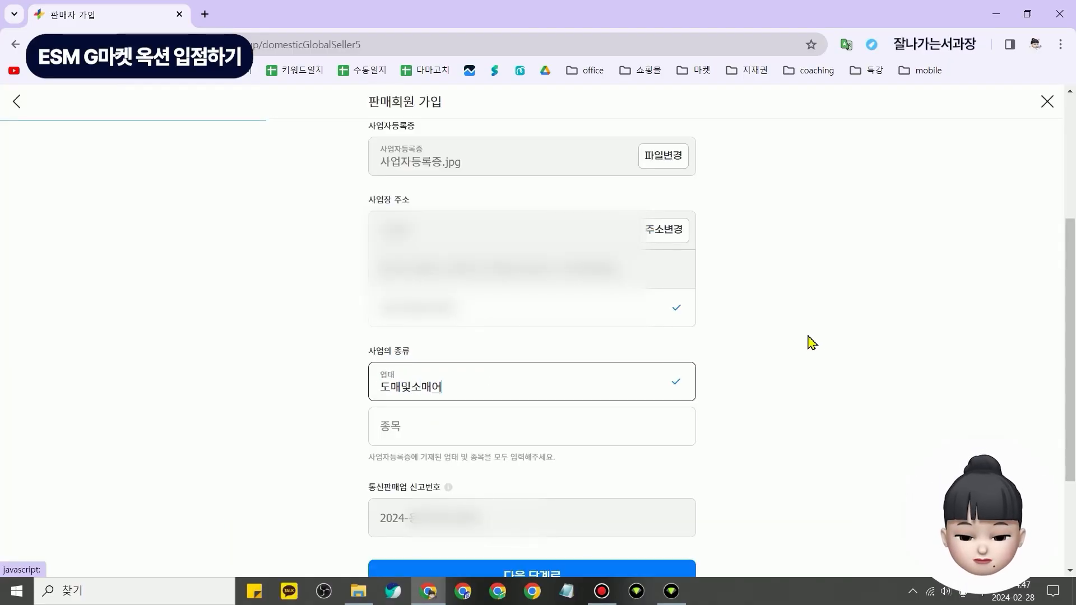
type("ㅂ")
key("Tab")
type("해외직구대행업")
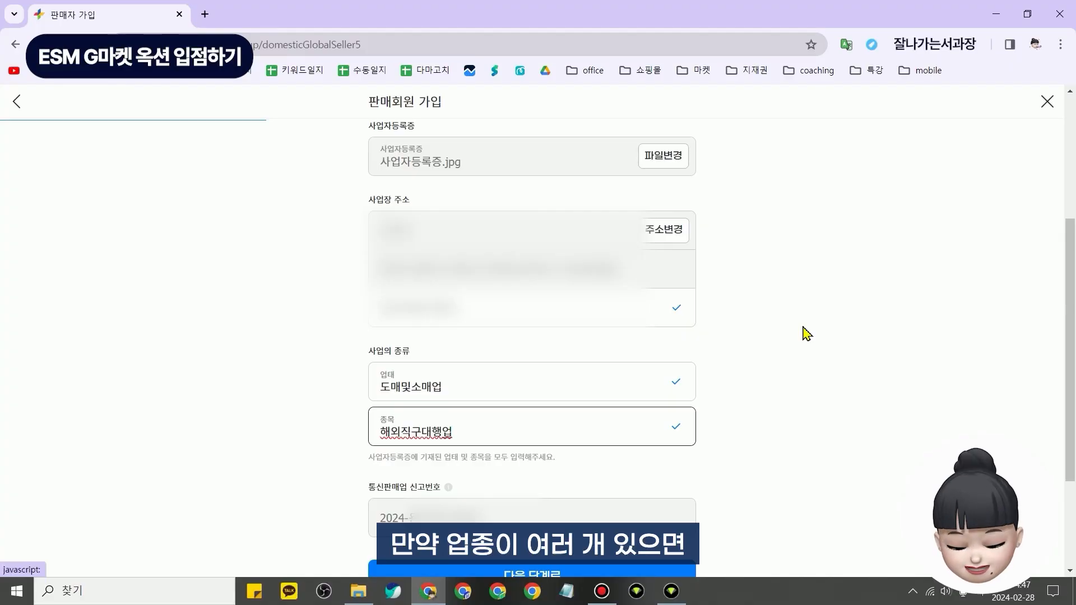
type(",")
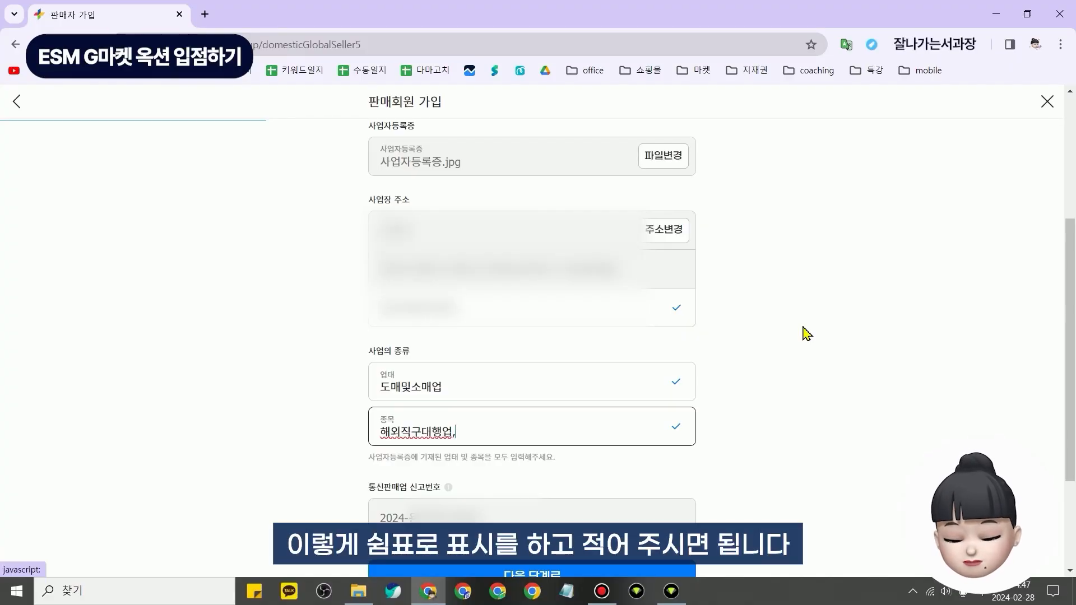
type("전자상거래소매업")
left_click(812, 356)
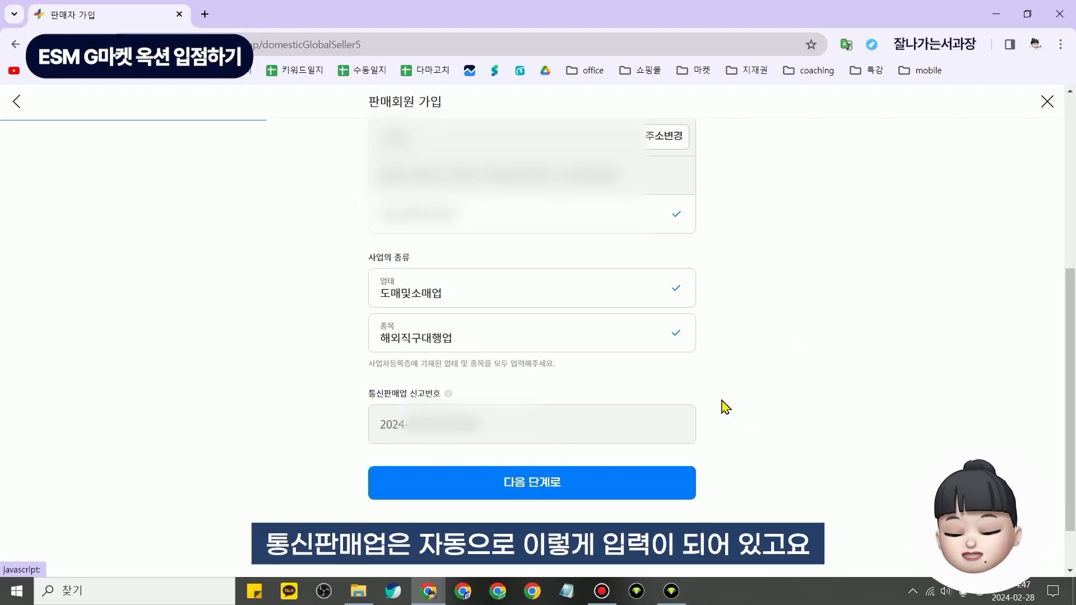
- Continue to the settlement information and complete bank account verification
left_click(597, 491)
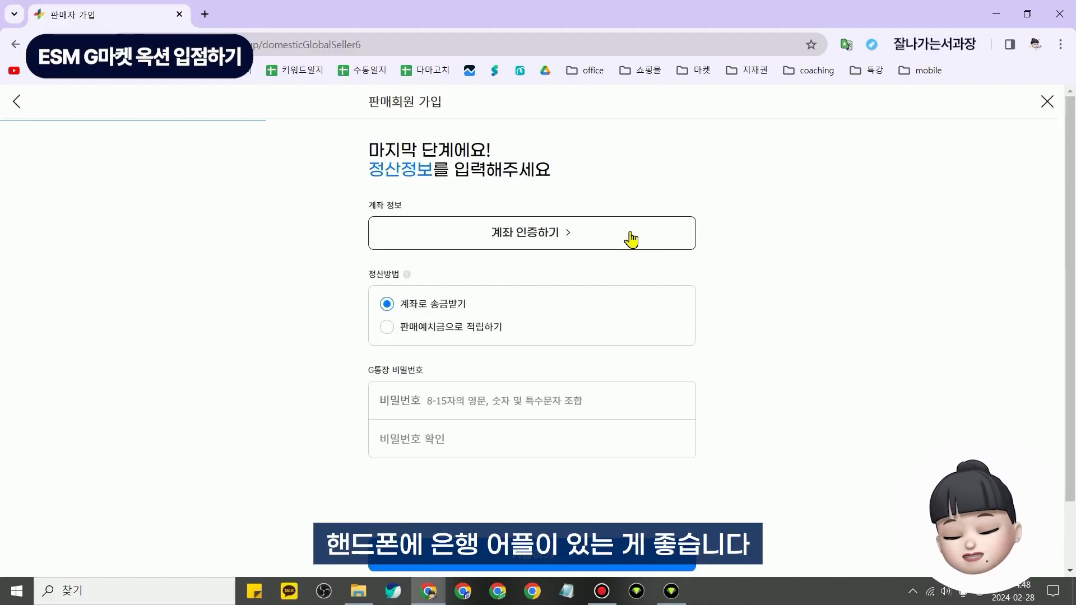
left_click(632, 239)
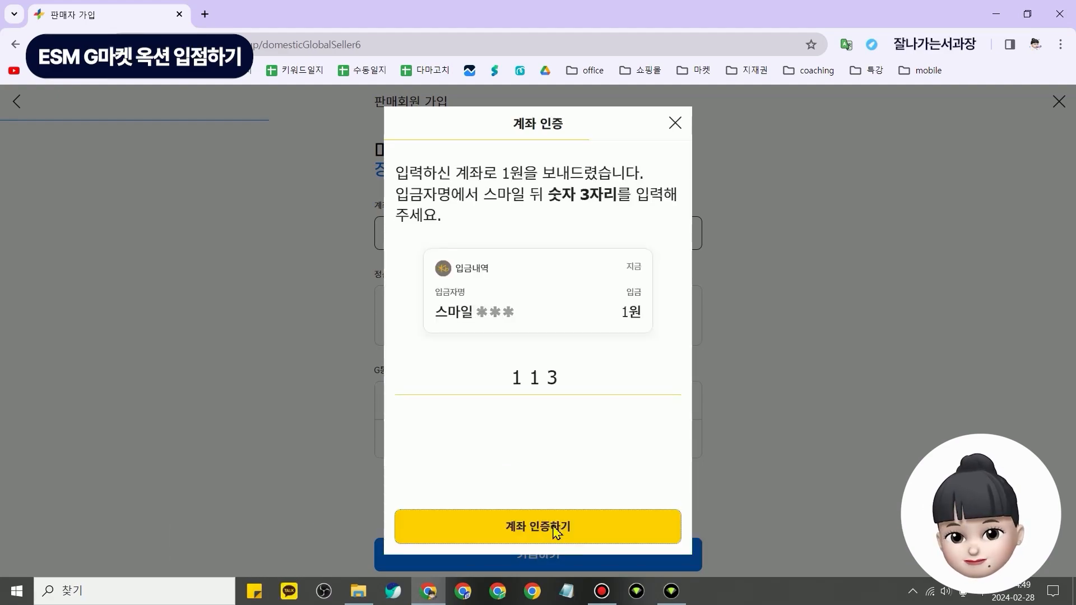
left_click(554, 527)
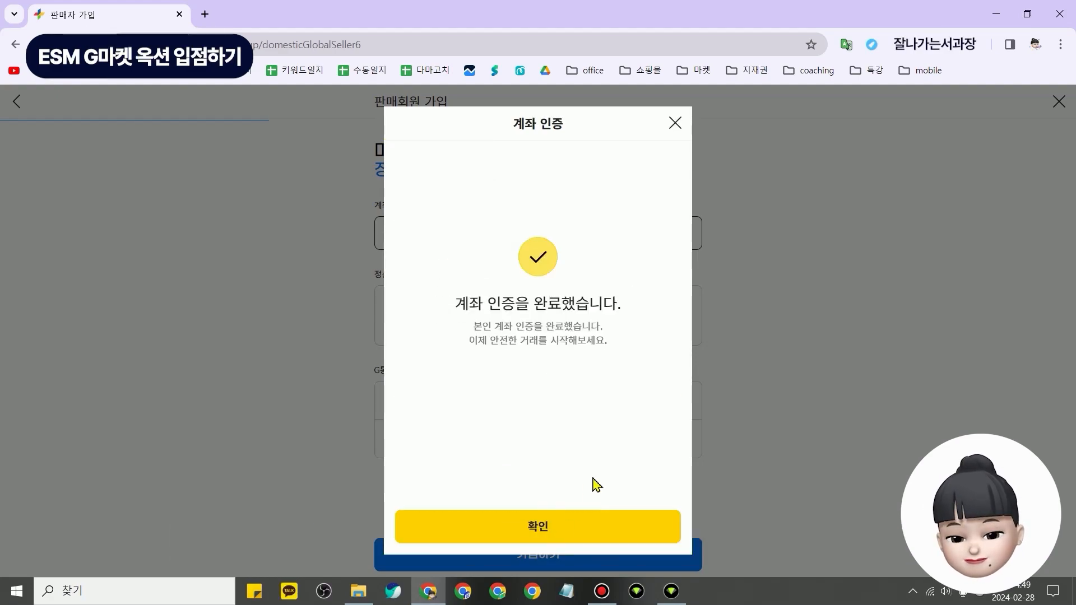
left_click(548, 530)
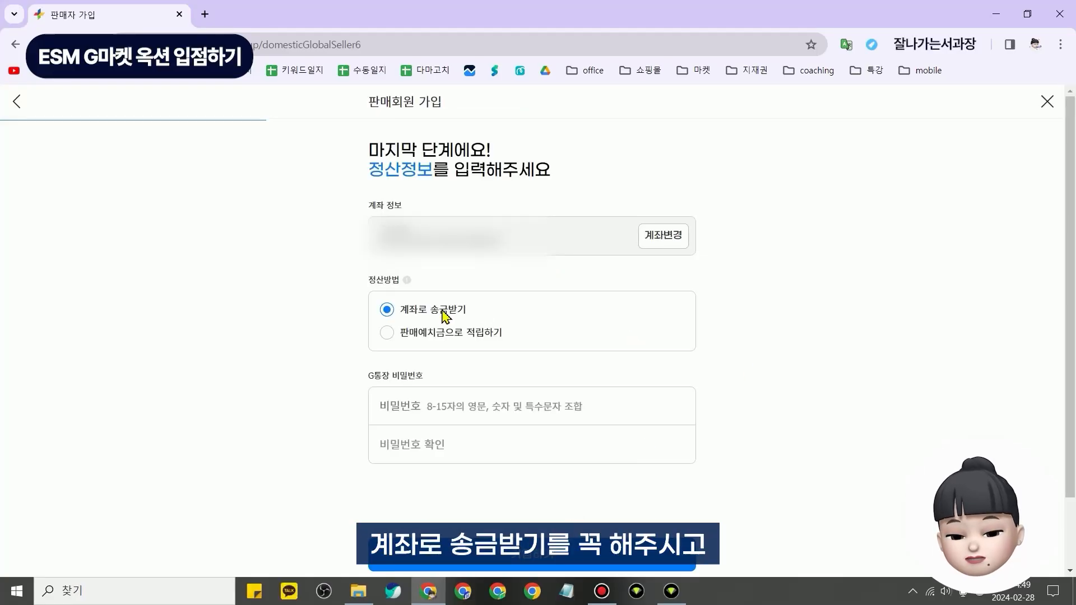
- Enter the G통장 password and confirmation, then complete the seller sign-up
left_click(557, 413)
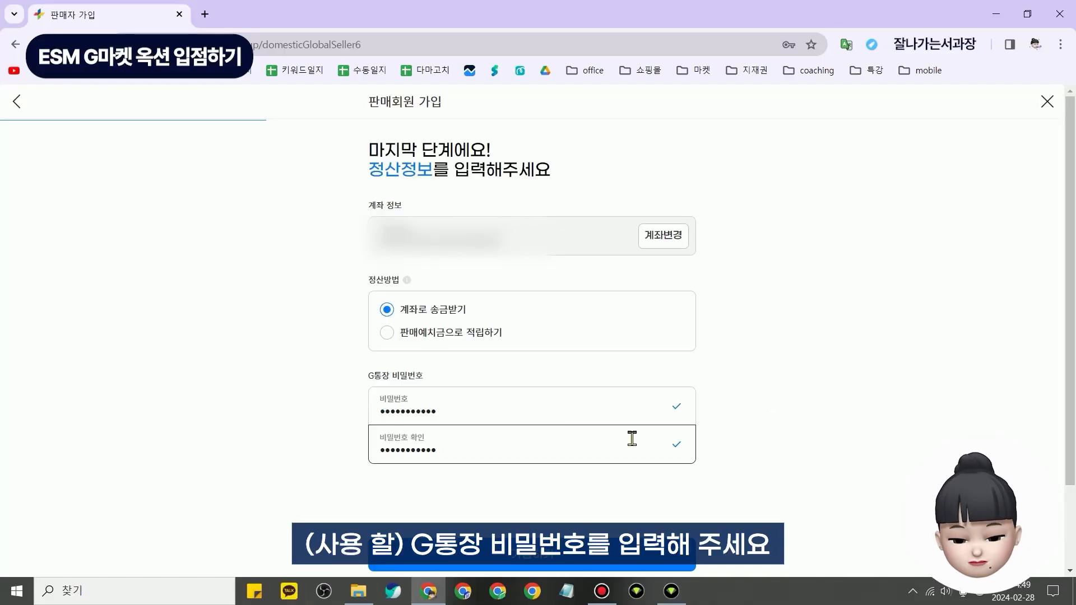
scroll(616, 437, "down", 2)
left_click(575, 435)
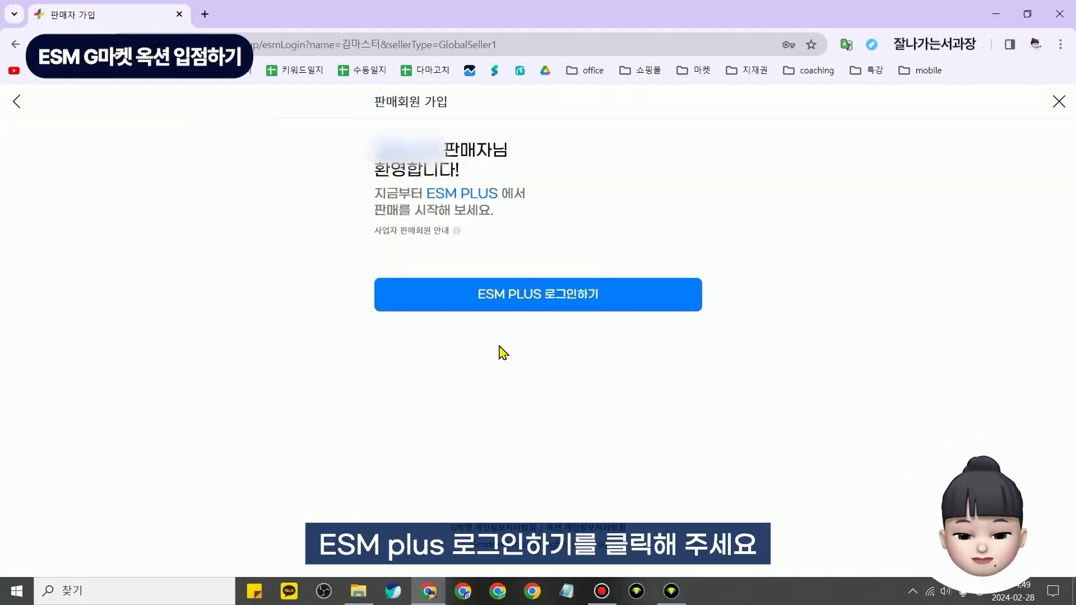
- Go to ESM PLUS login and sign in with the new seller account
left_click(577, 307)
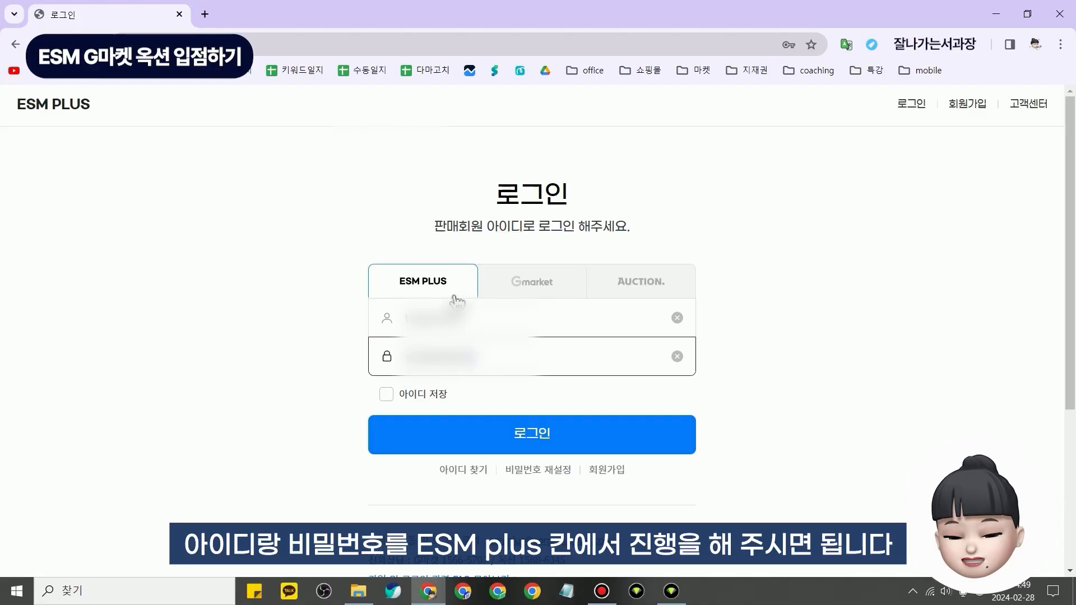
left_click(500, 452)
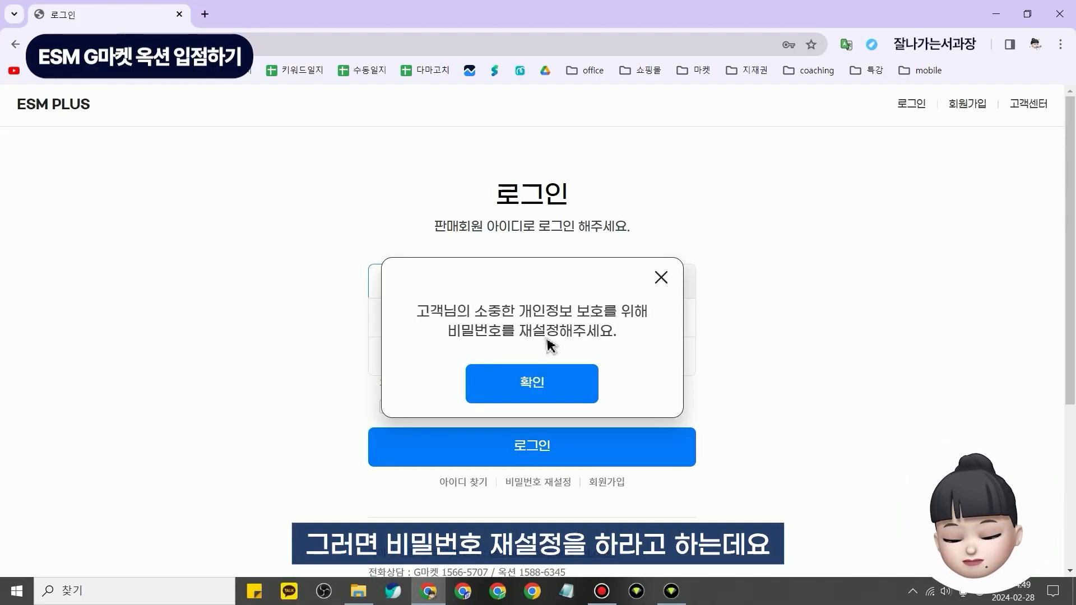
- Accept the password reset prompt and choose the G마켓 seller ID for identity verification
left_click(547, 396)
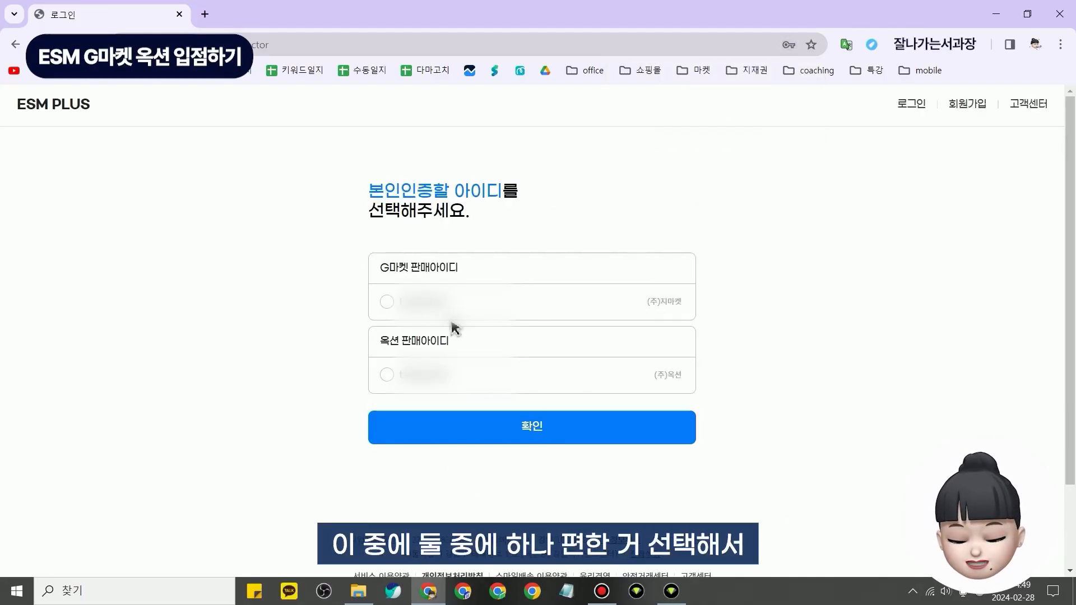
left_click(448, 311)
left_click(523, 432)
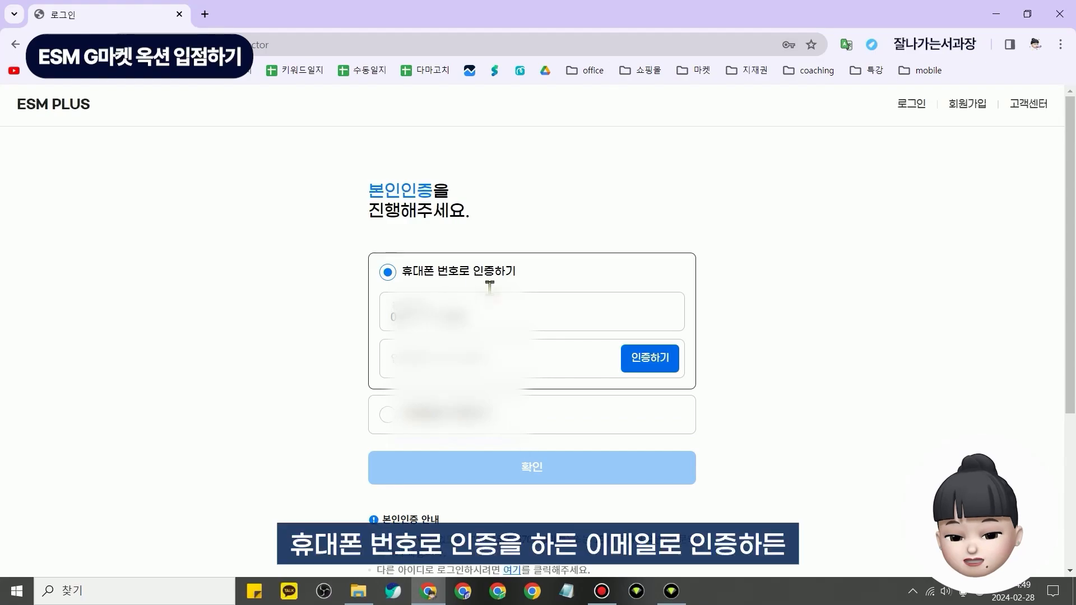
- Verify identity using the mobile phone number option and confirm
left_click(471, 427)
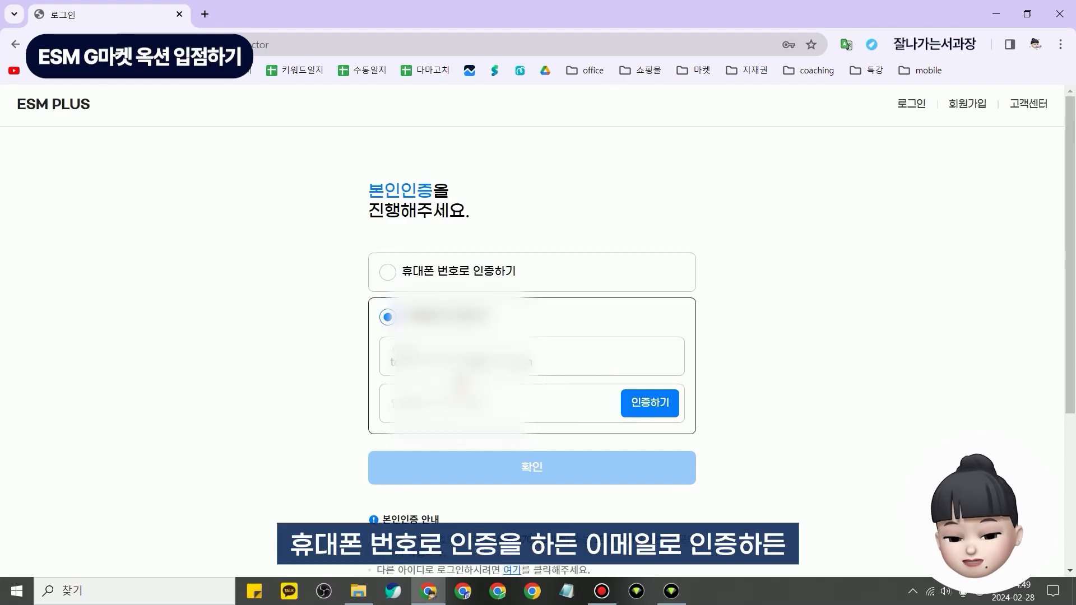
left_click(485, 273)
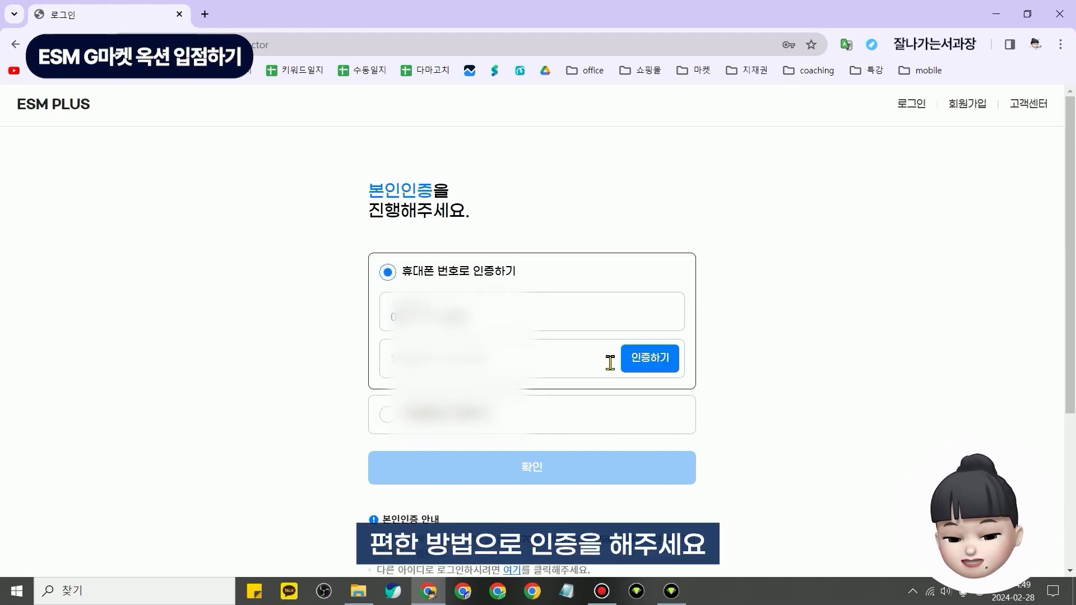
left_click(659, 368)
left_click(545, 387)
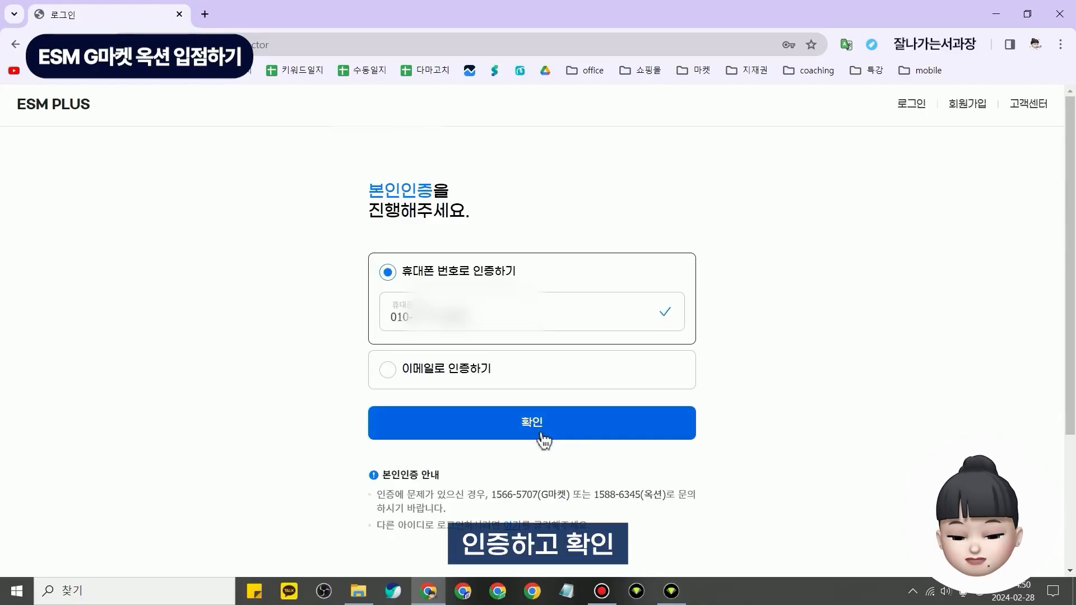
left_click(542, 438)
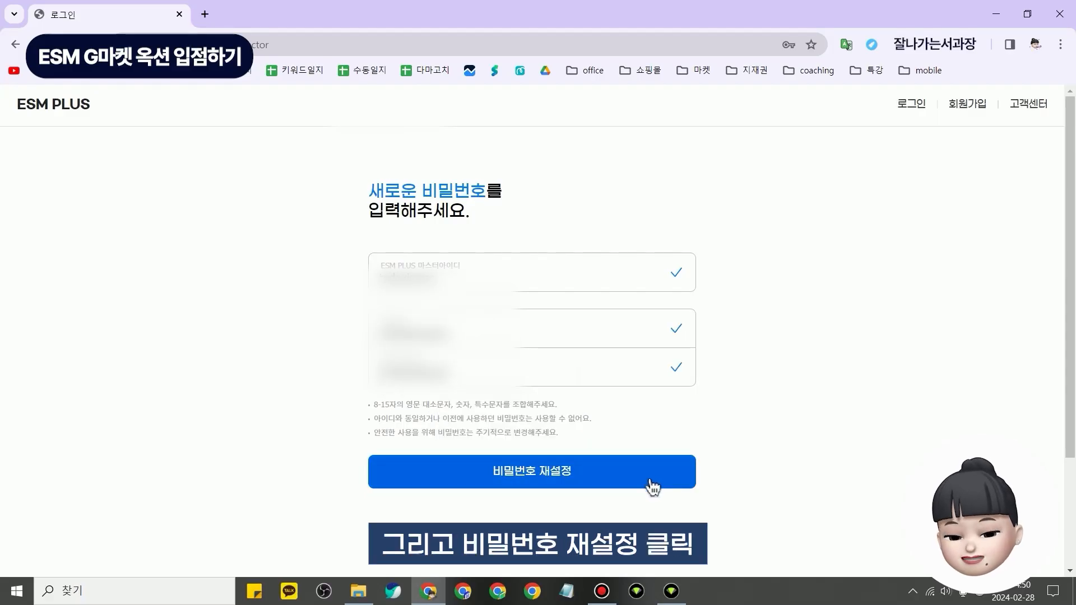
- Reset the account password, then sign in to ESM PLUS again with the new password
left_click(652, 487)
left_click(553, 379)
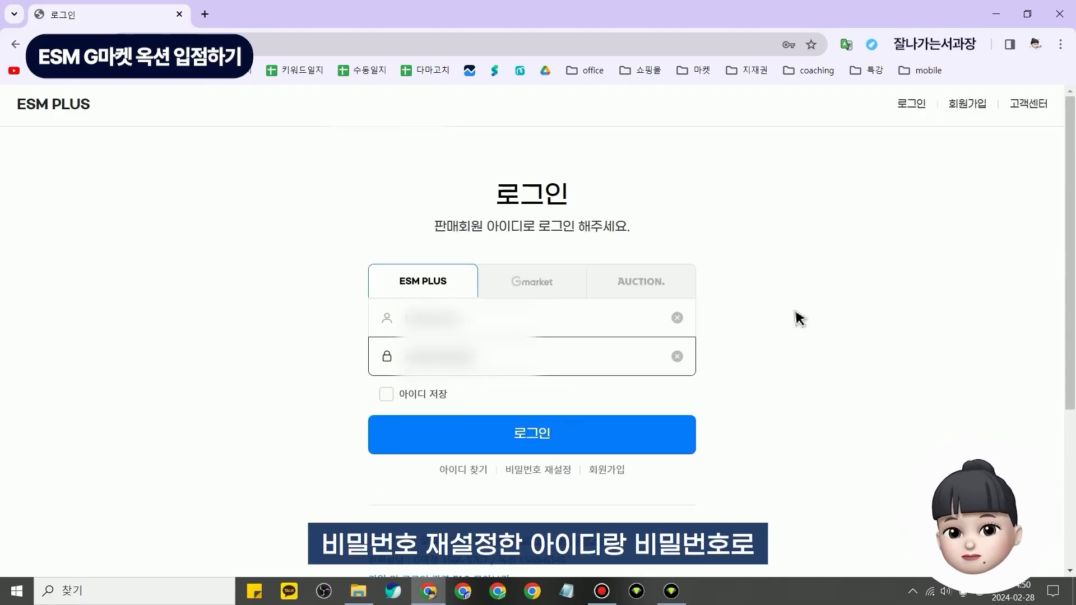
left_click(614, 441)
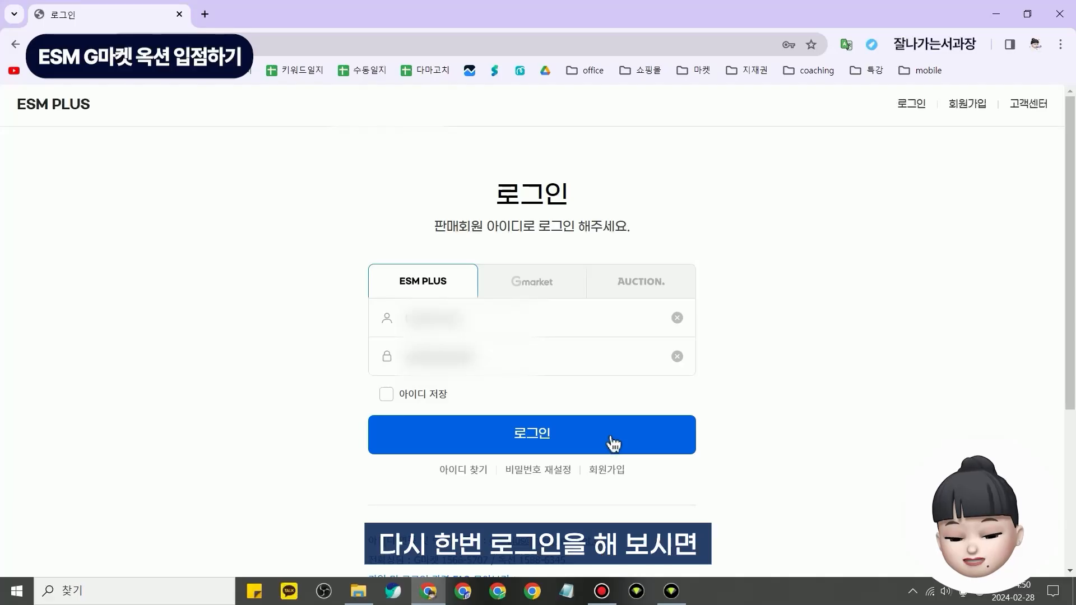
left_click_drag(1071, 143, 1065, 181)
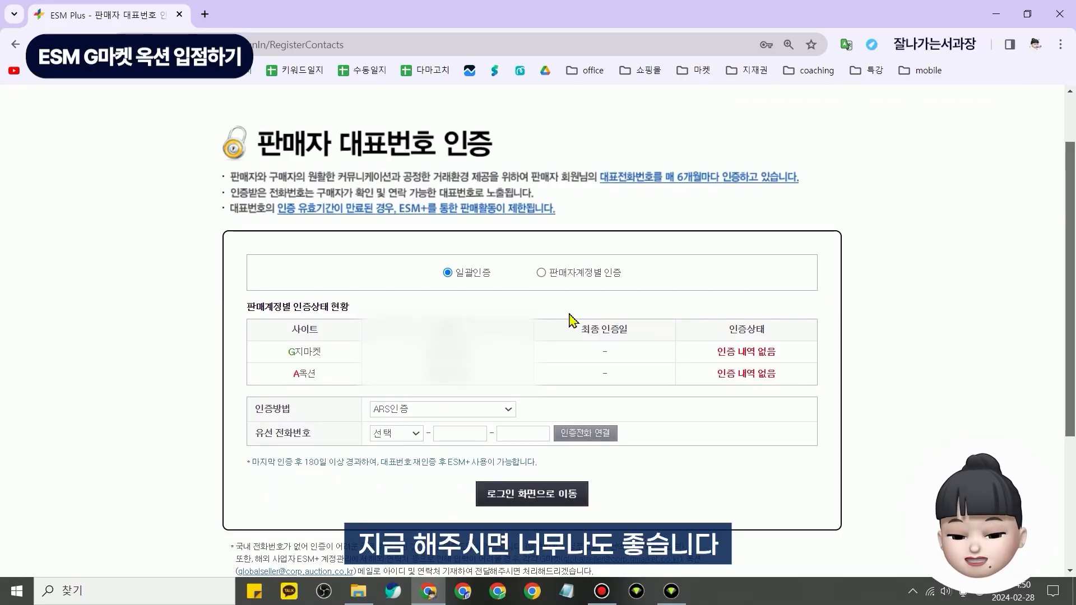
- Authenticate the seller representative number by 휴대폰 인증, entering the received verification code and confirming it
left_click(436, 410)
left_click(444, 436)
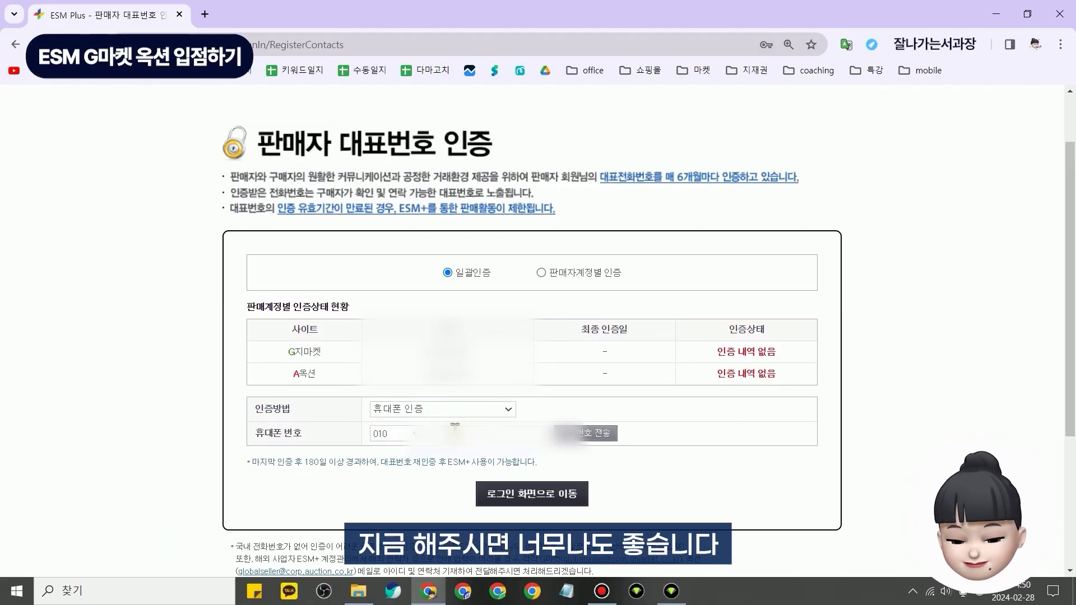
left_click_drag(1068, 214, 1071, 246)
left_click(387, 450)
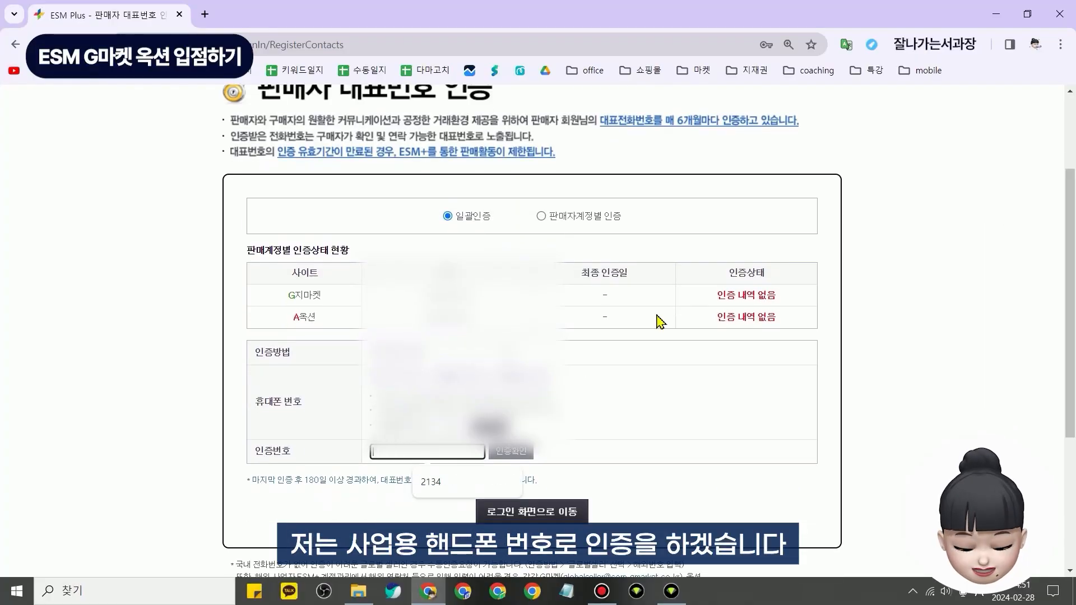
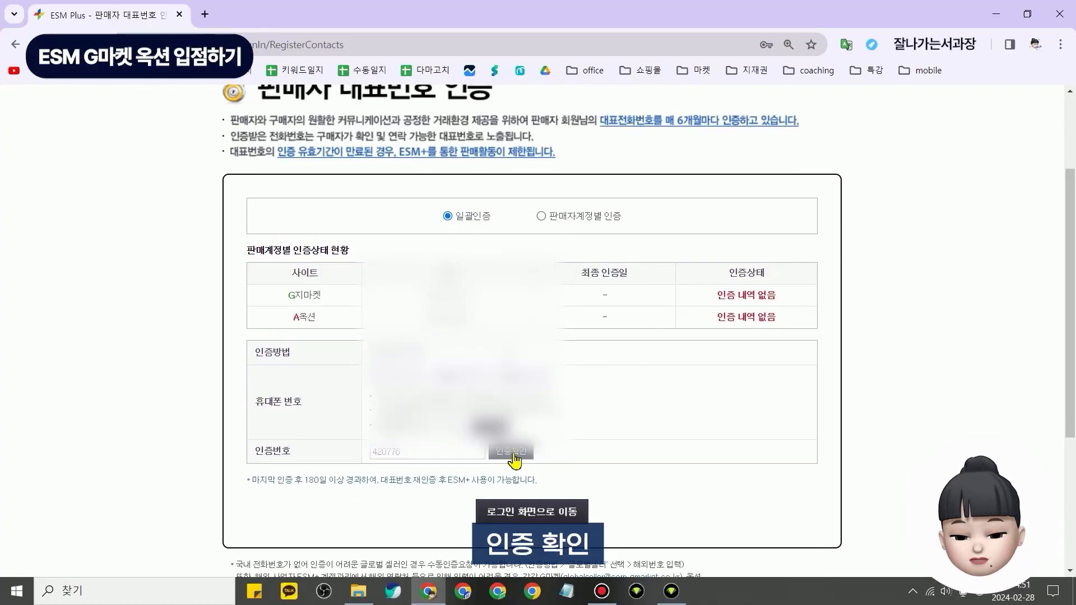
left_click(513, 455)
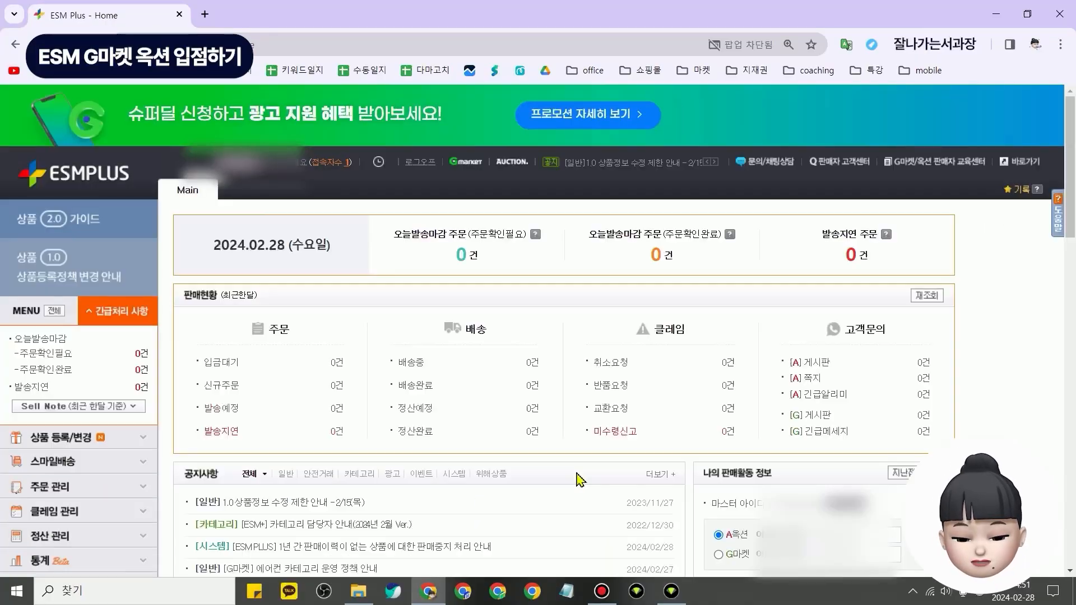